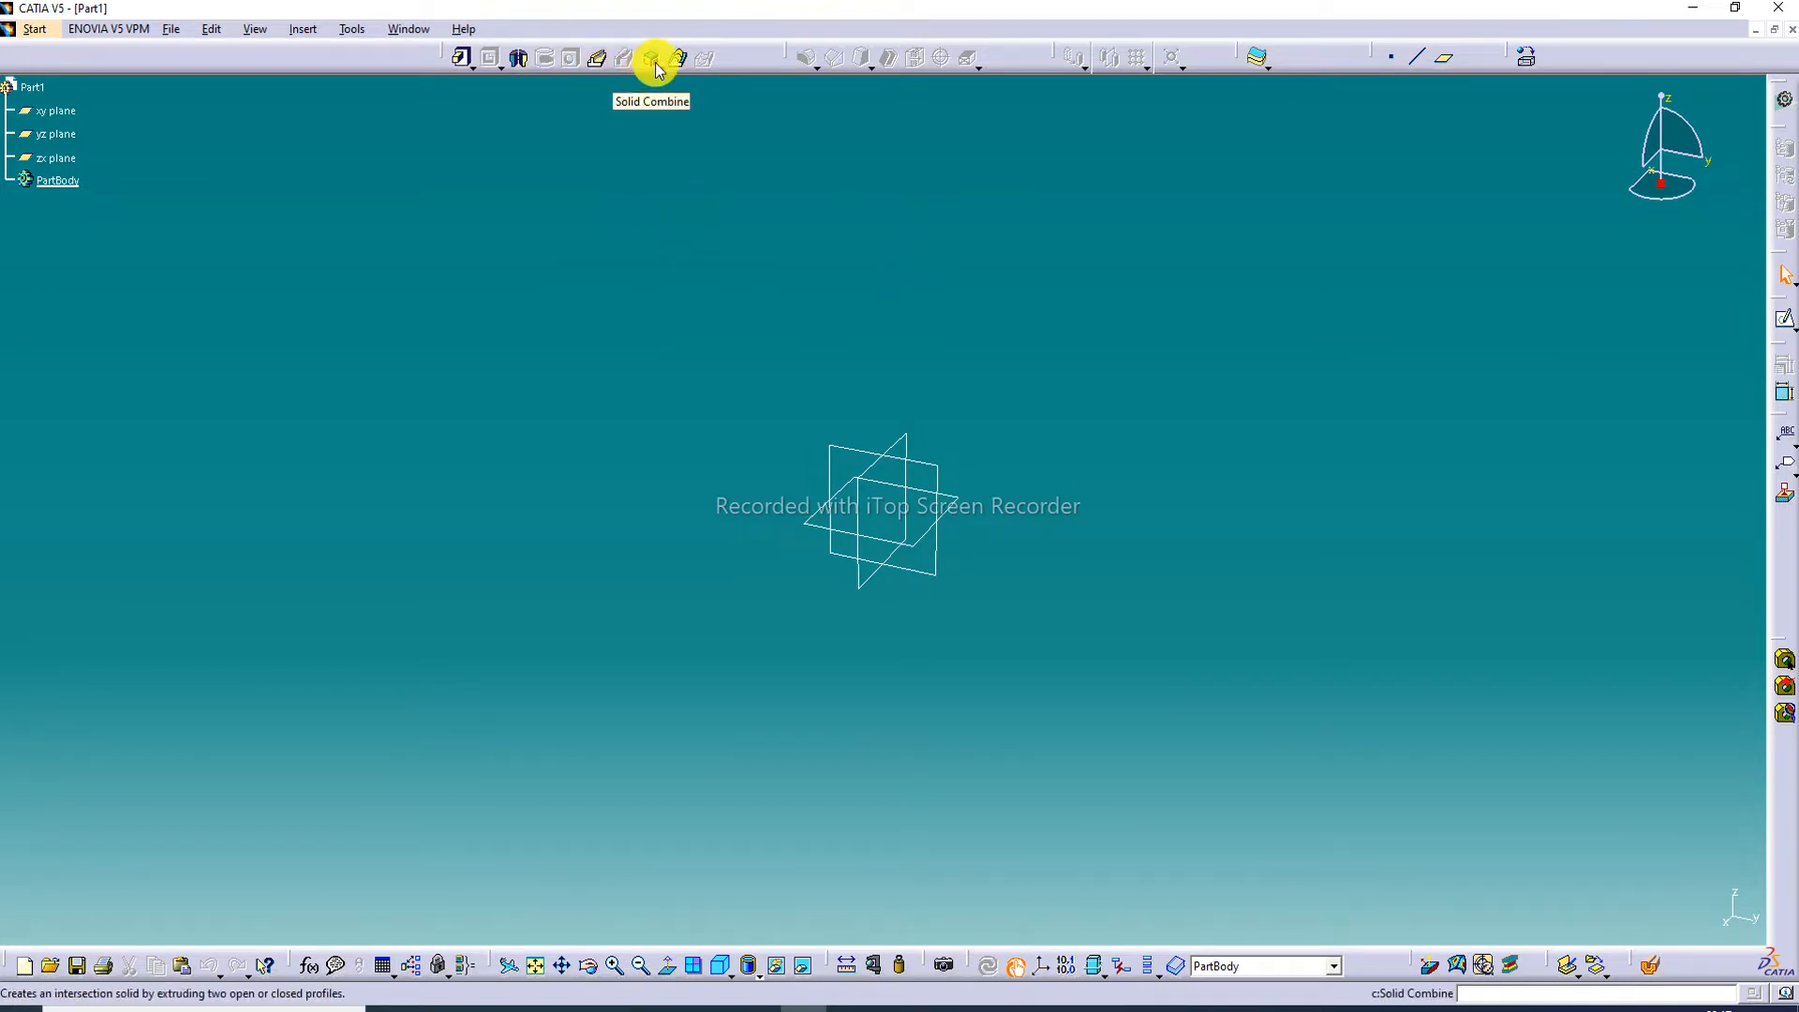
{"action": "left_click", "coordinate": [656, 62]}
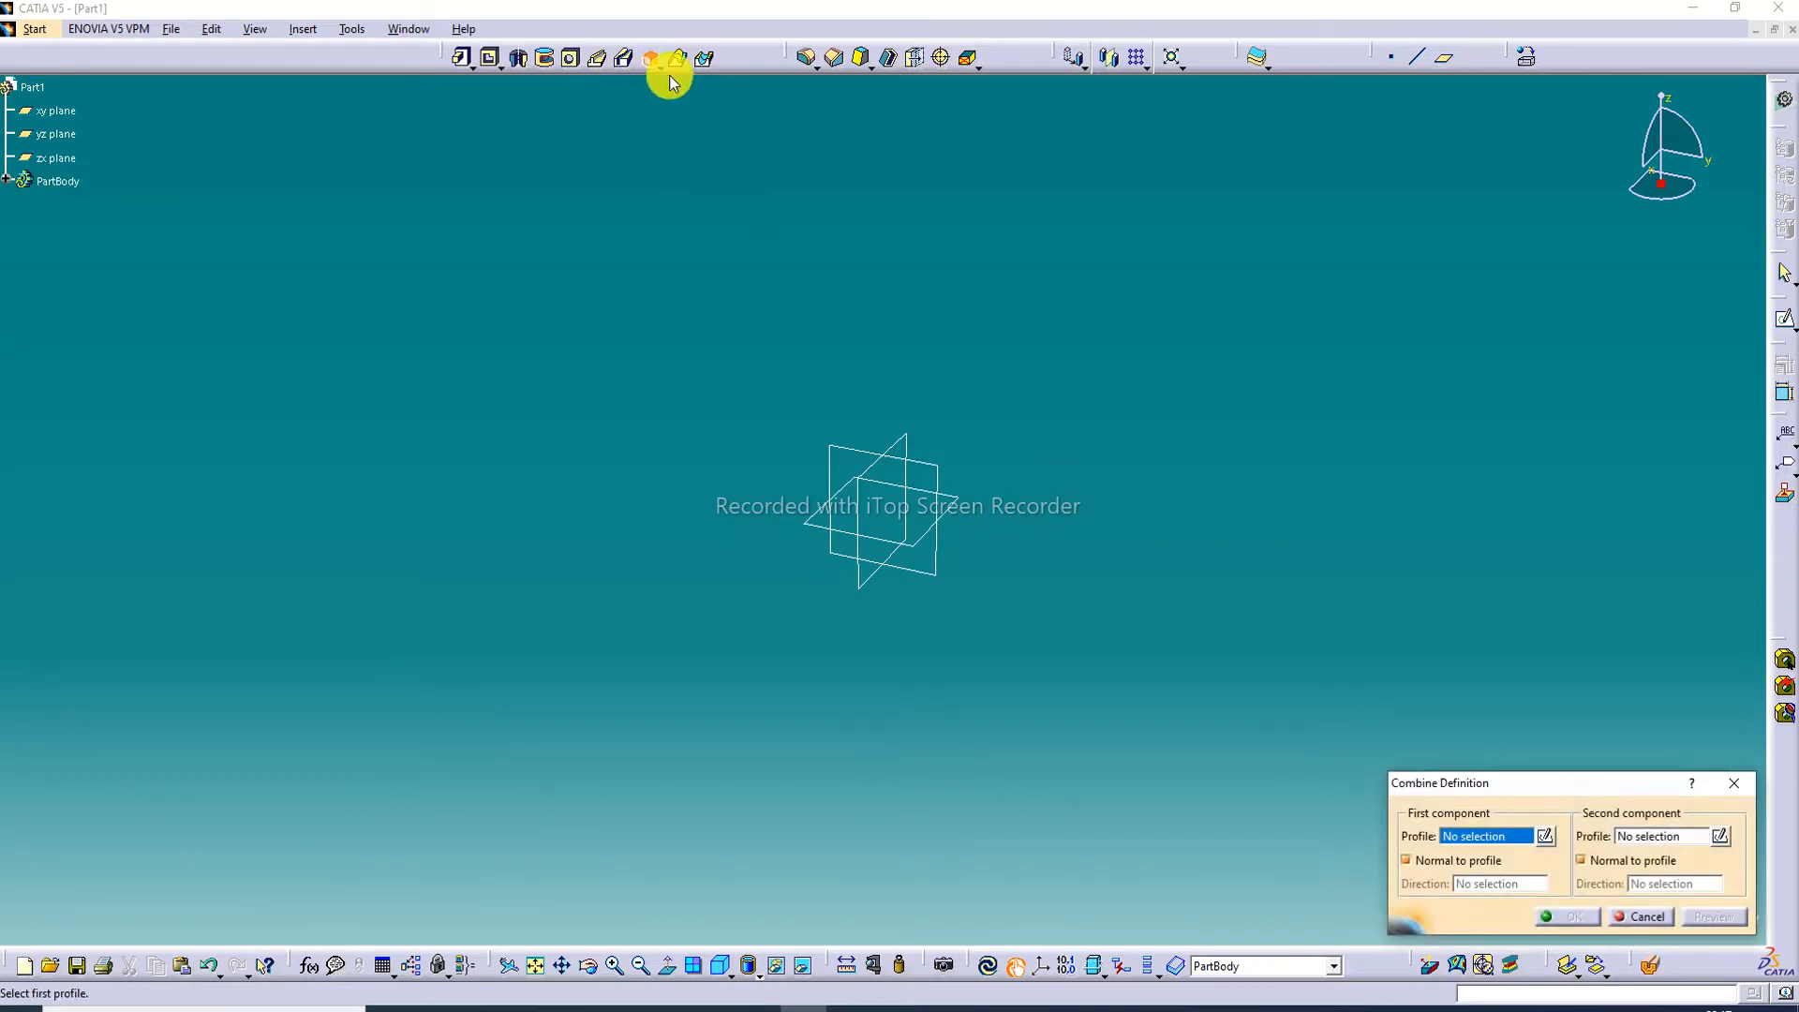
{"action": "left_click", "coordinate": [1733, 782]}
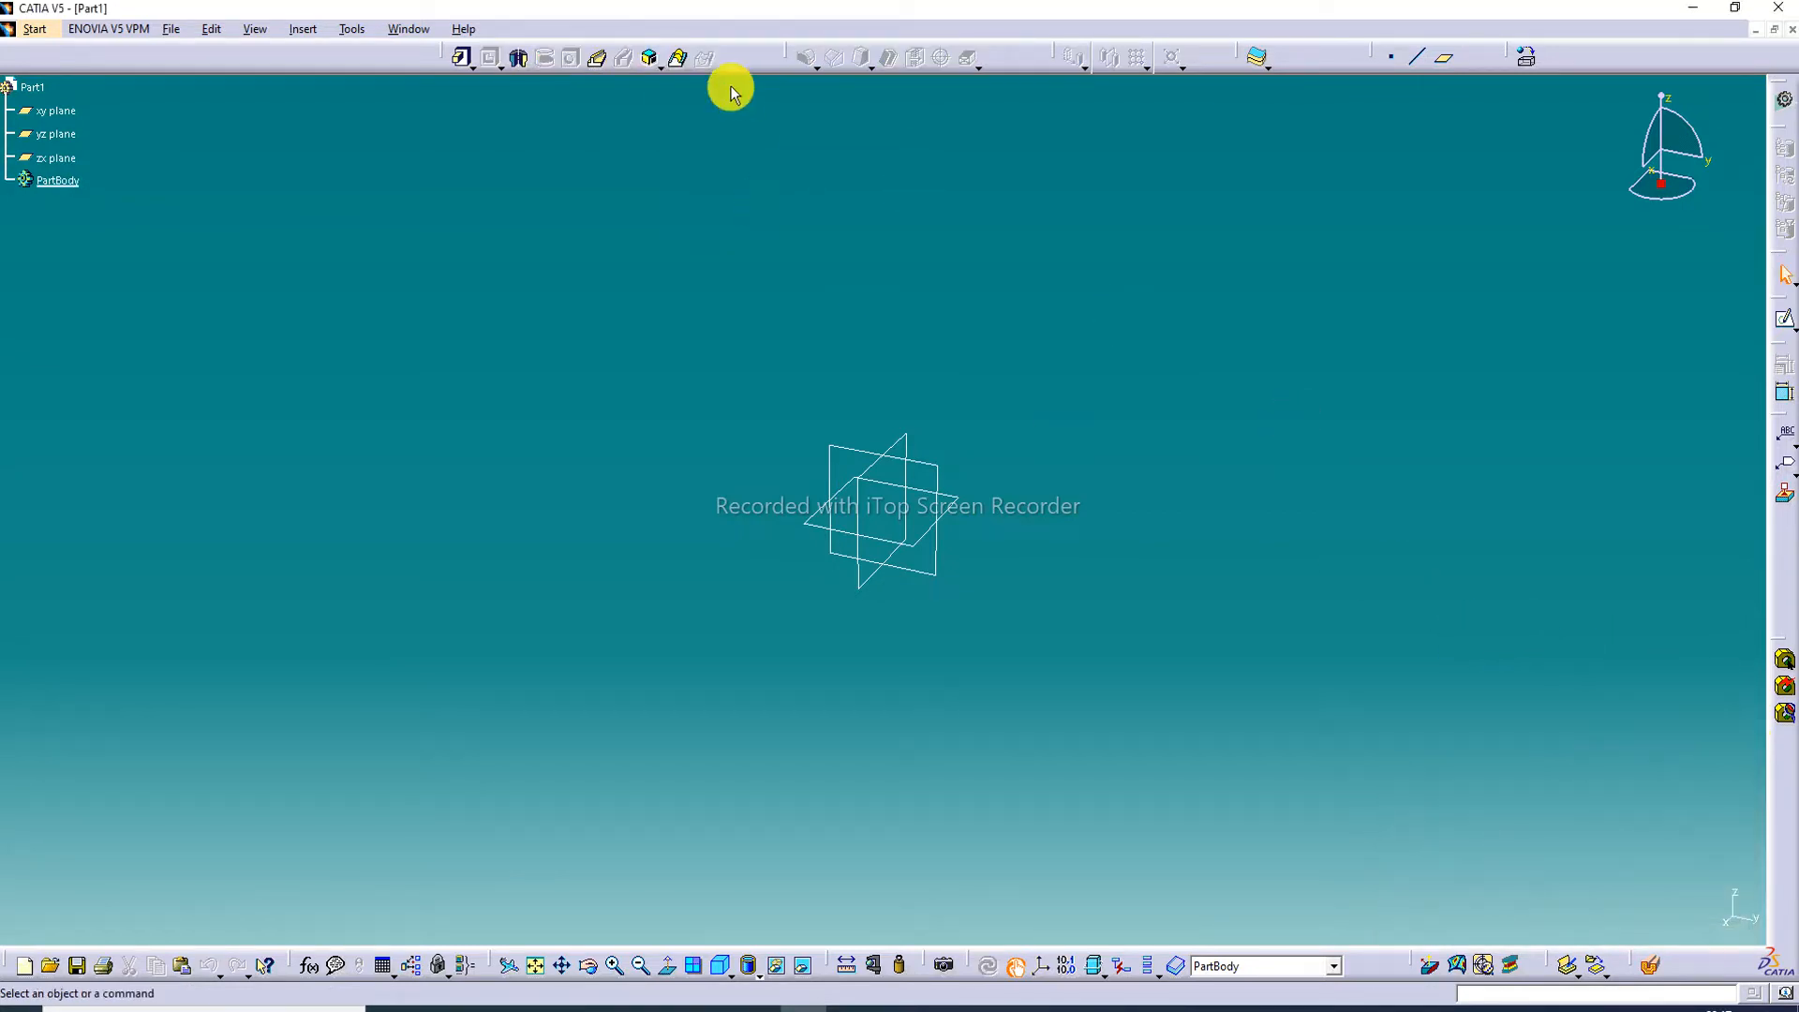
{"action": "left_click", "coordinate": [660, 64]}
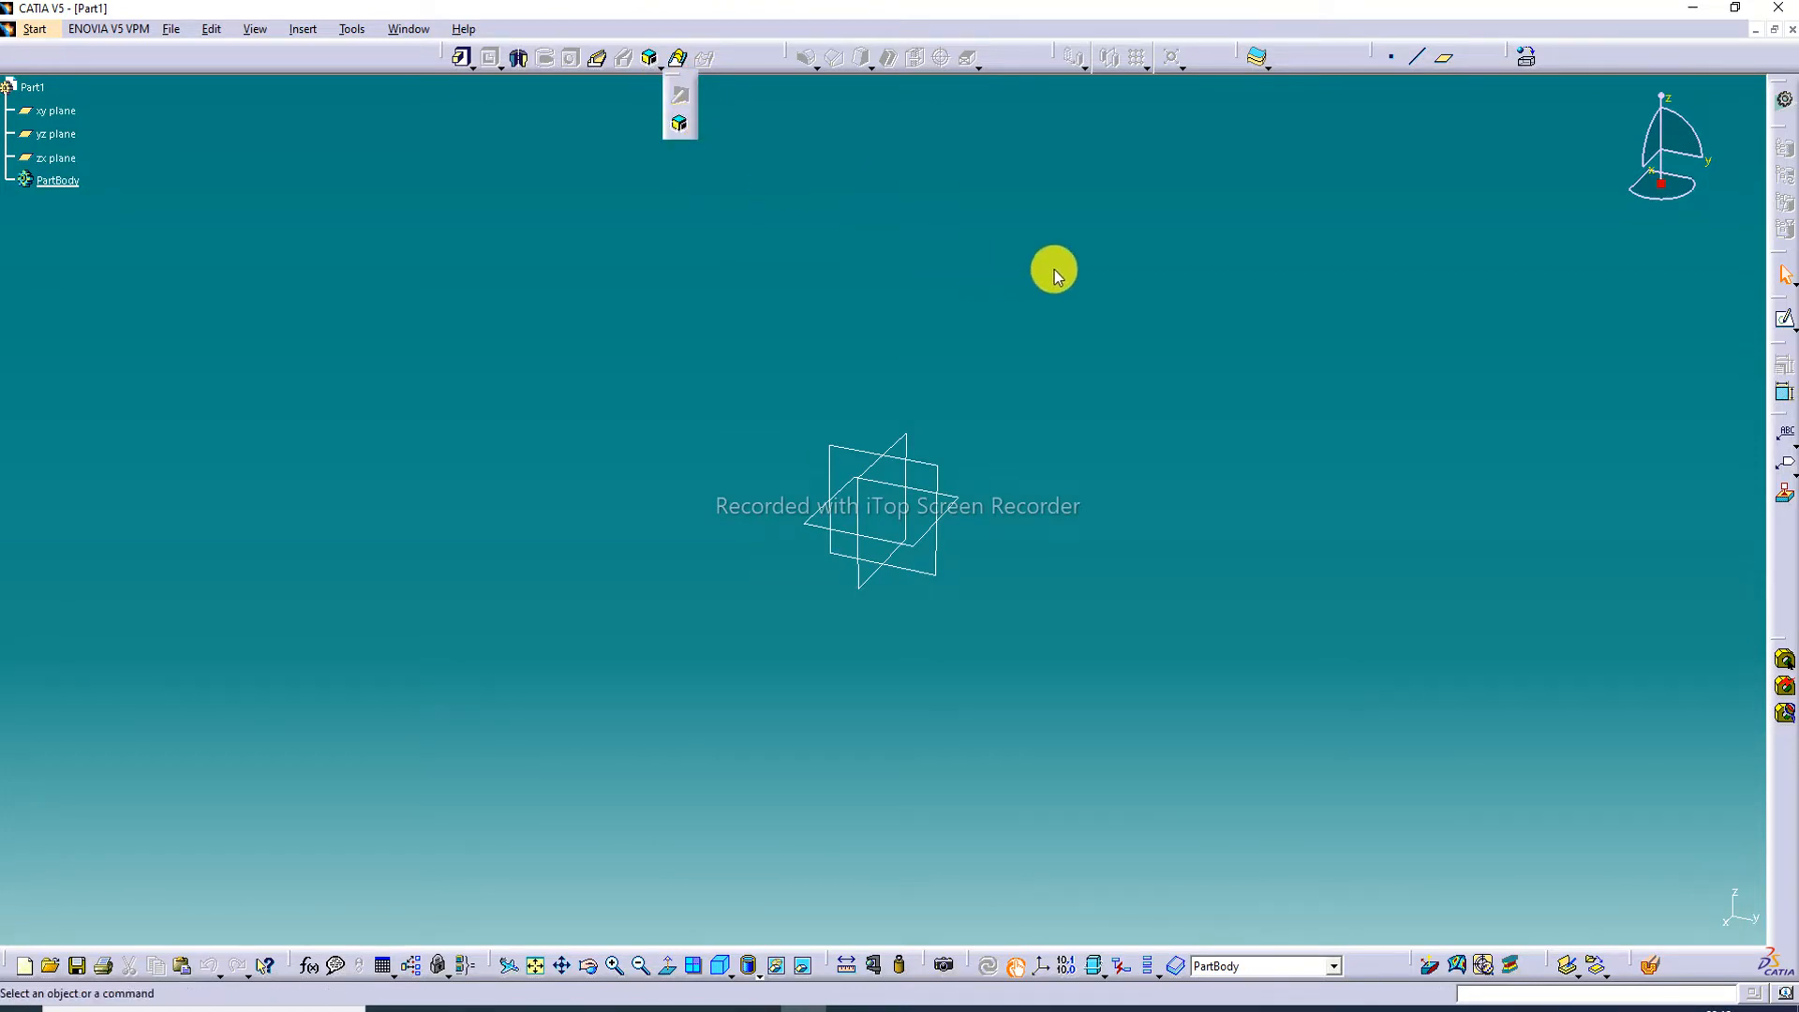
{"action": "left_click", "coordinate": [668, 72]}
{"action": "left_click", "coordinate": [837, 231]}
Step: Start a sketch on the xy plane and draw a rectangle about 126 by 69 mm with one corner at the origin
{"action": "left_click", "coordinate": [958, 503]}
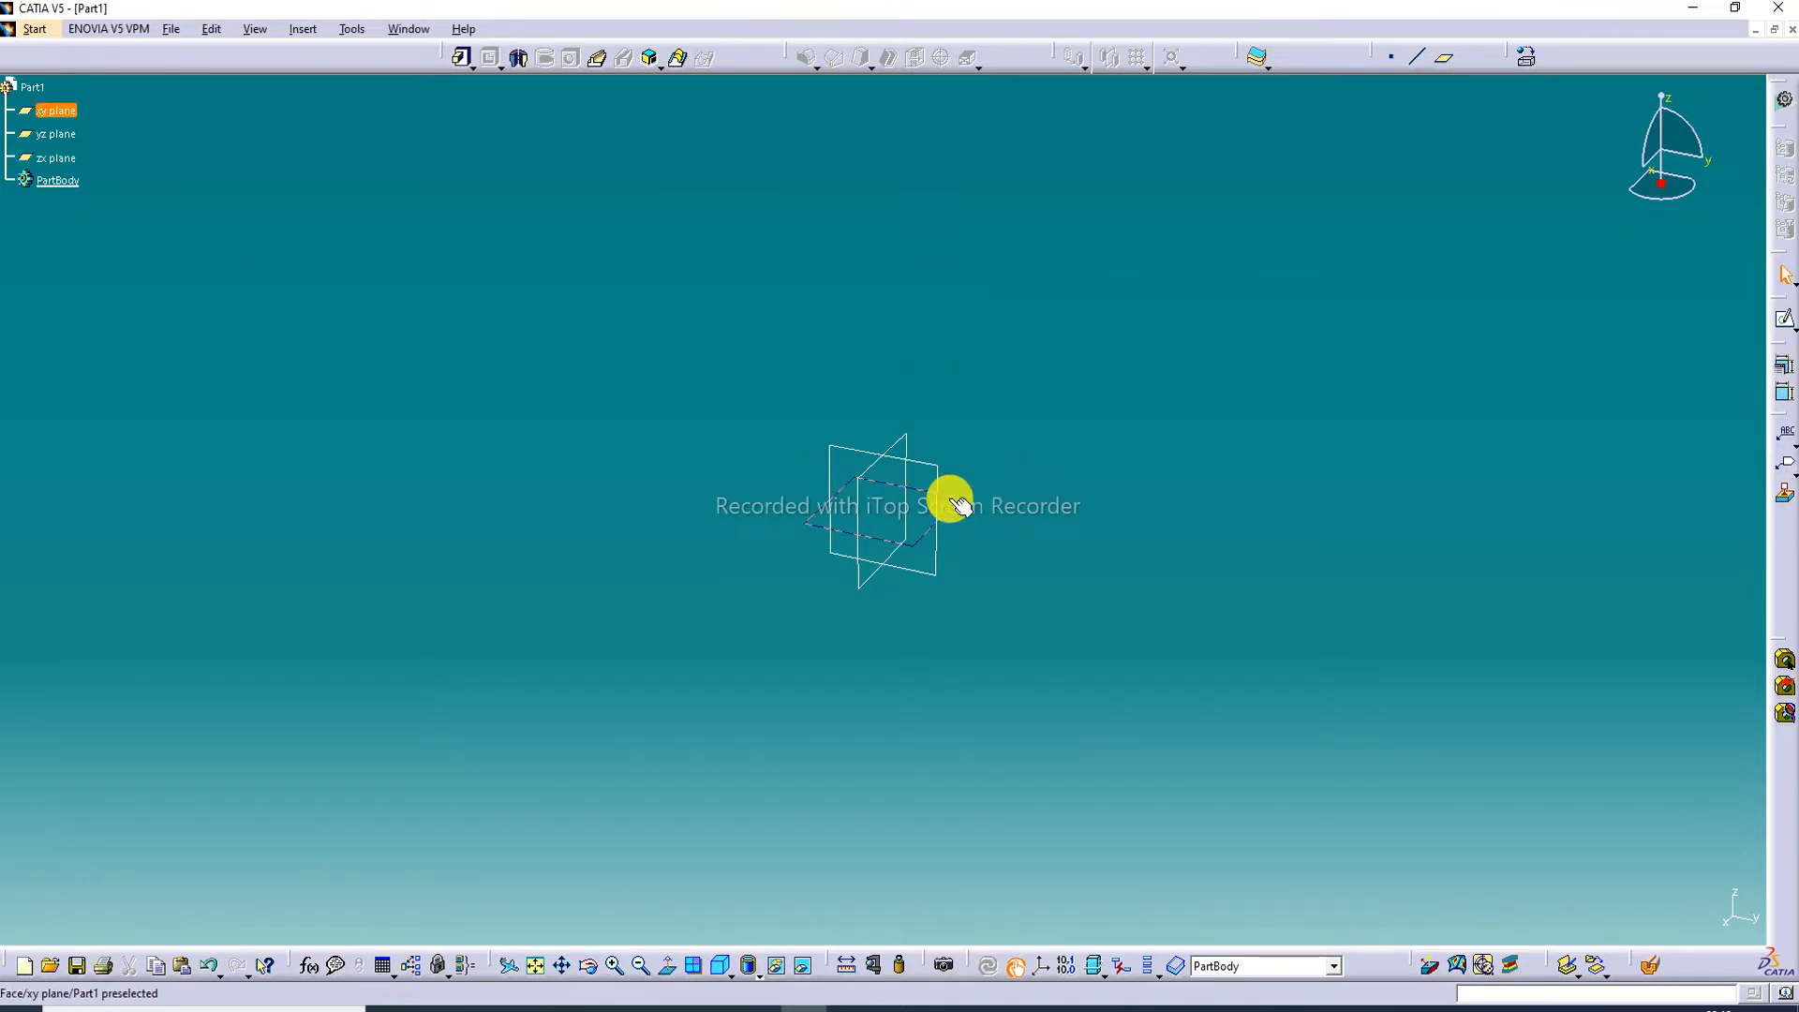
{"action": "left_click", "coordinate": [1785, 318]}
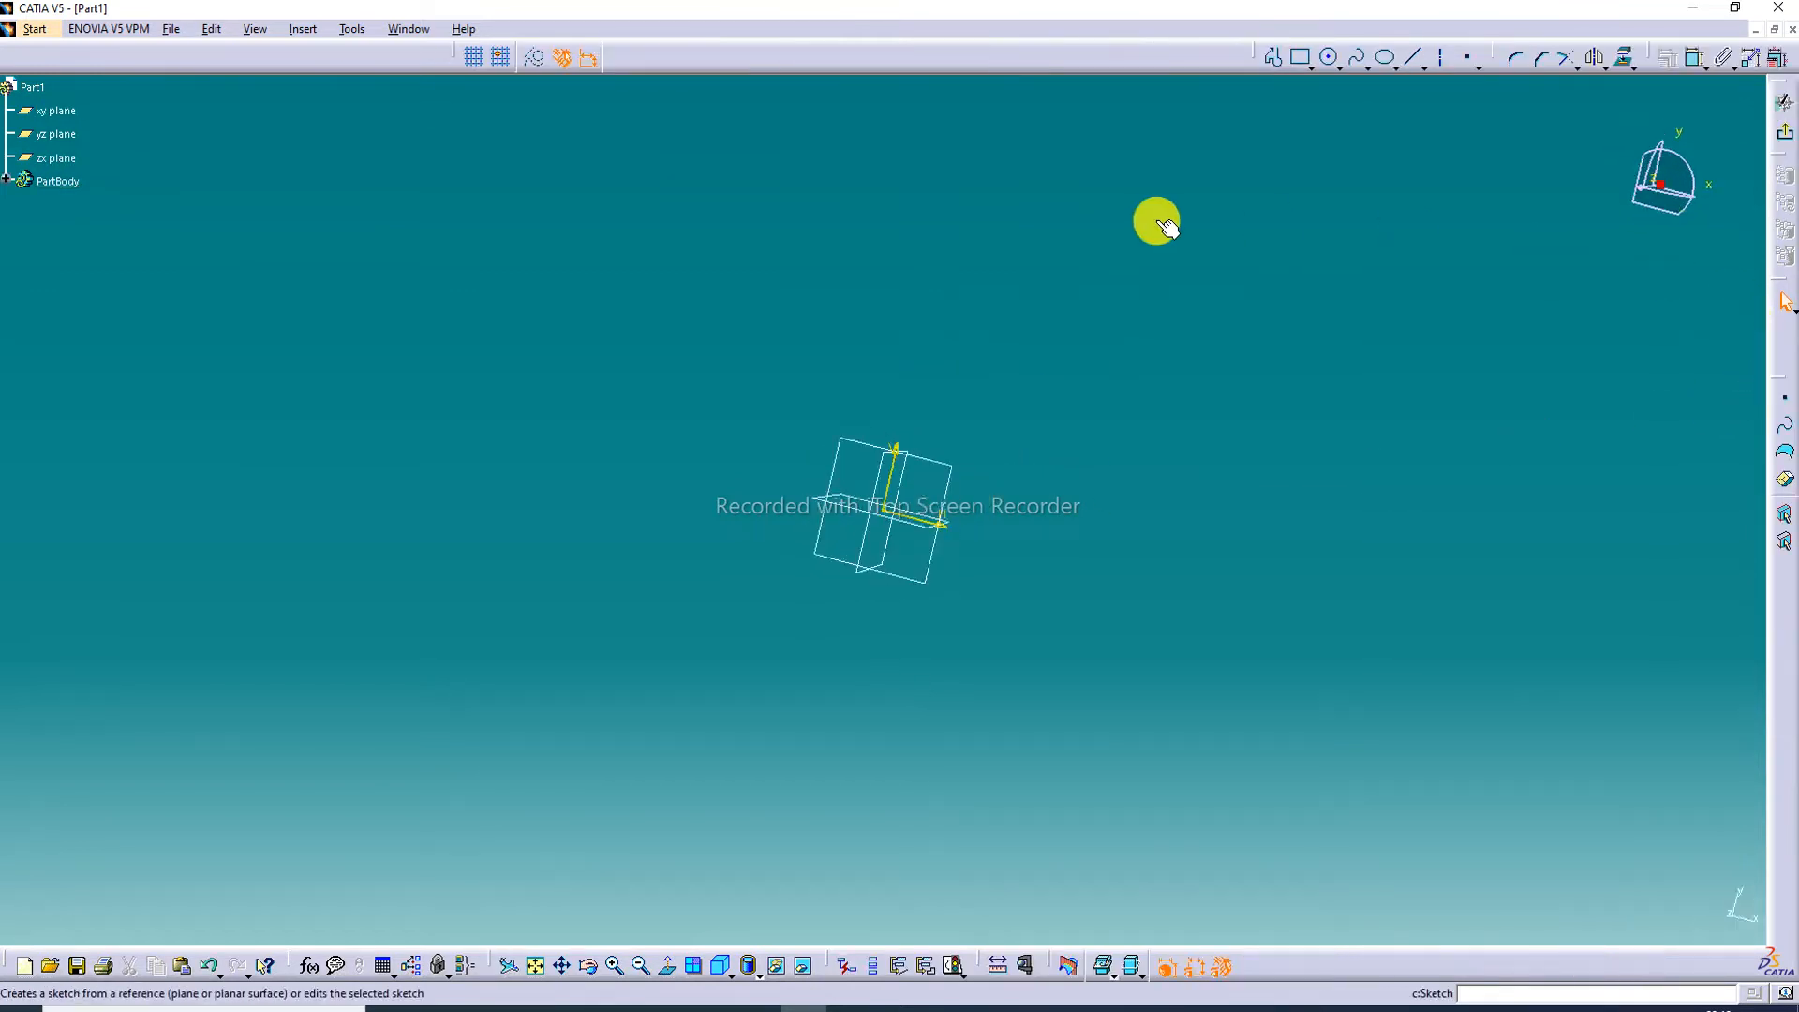
{"action": "left_click", "coordinate": [1303, 60]}
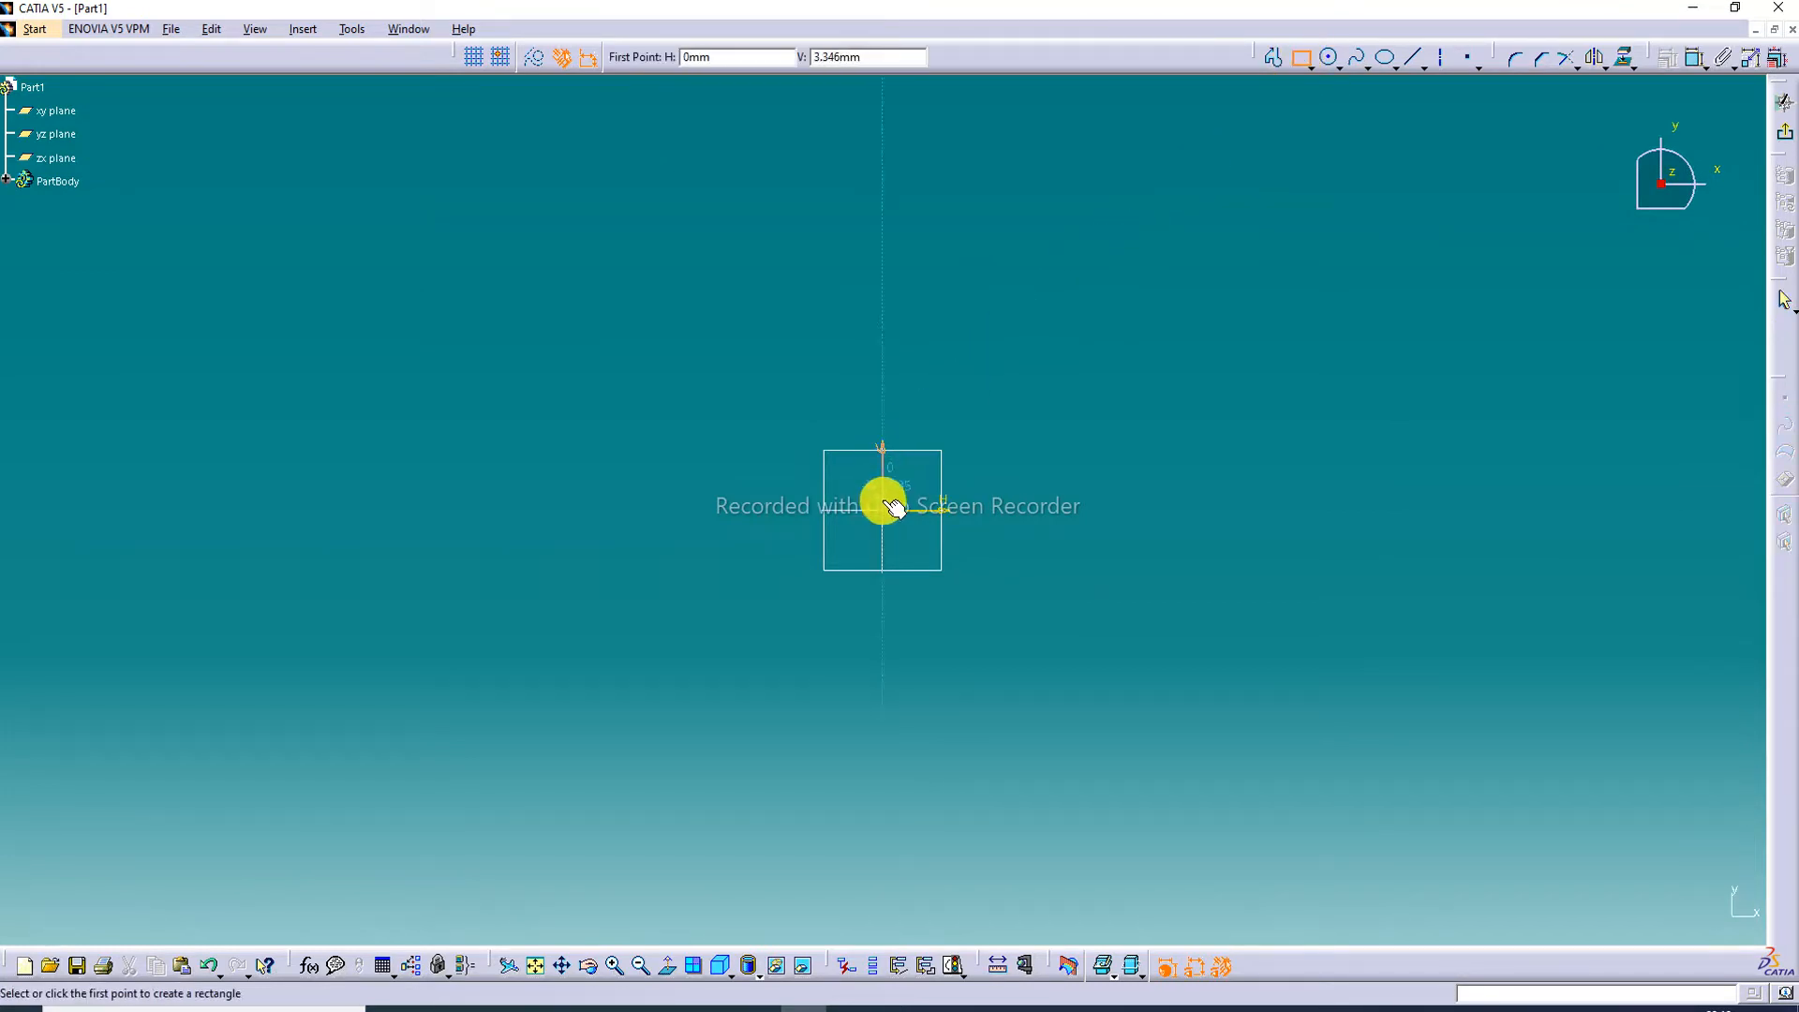
{"action": "left_click", "coordinate": [884, 511]}
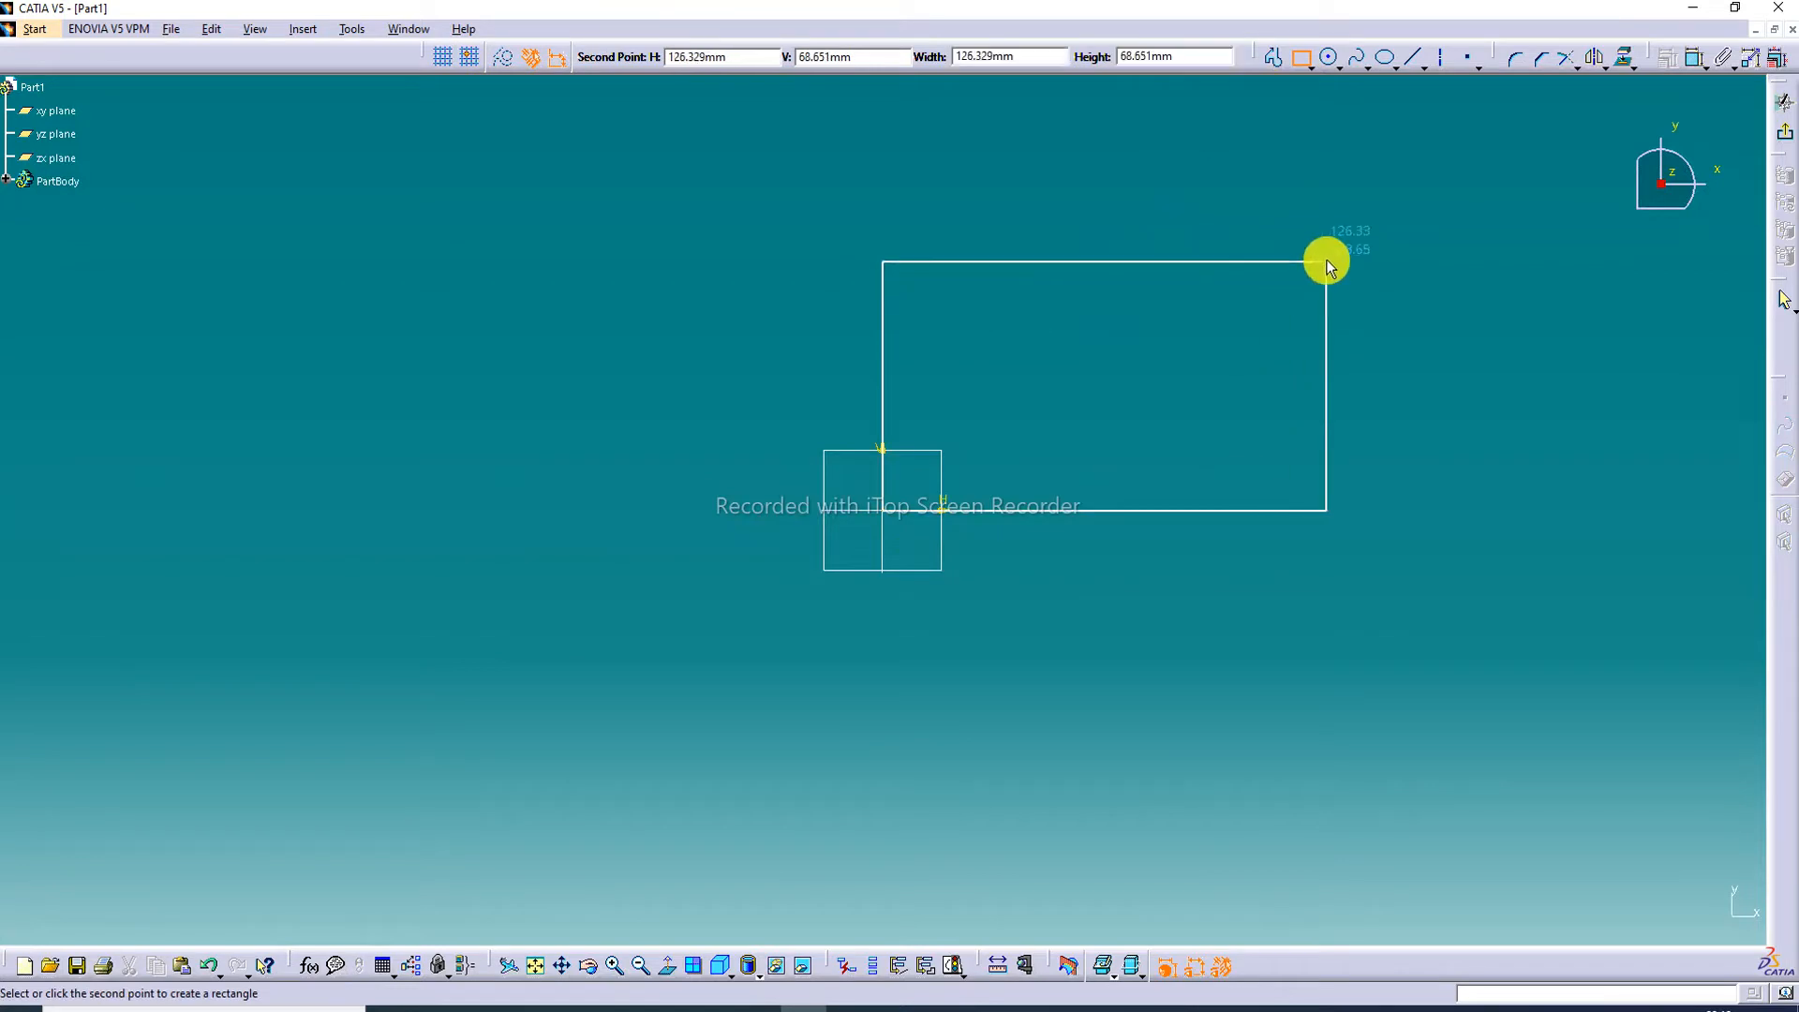
{"action": "left_click", "coordinate": [1325, 261]}
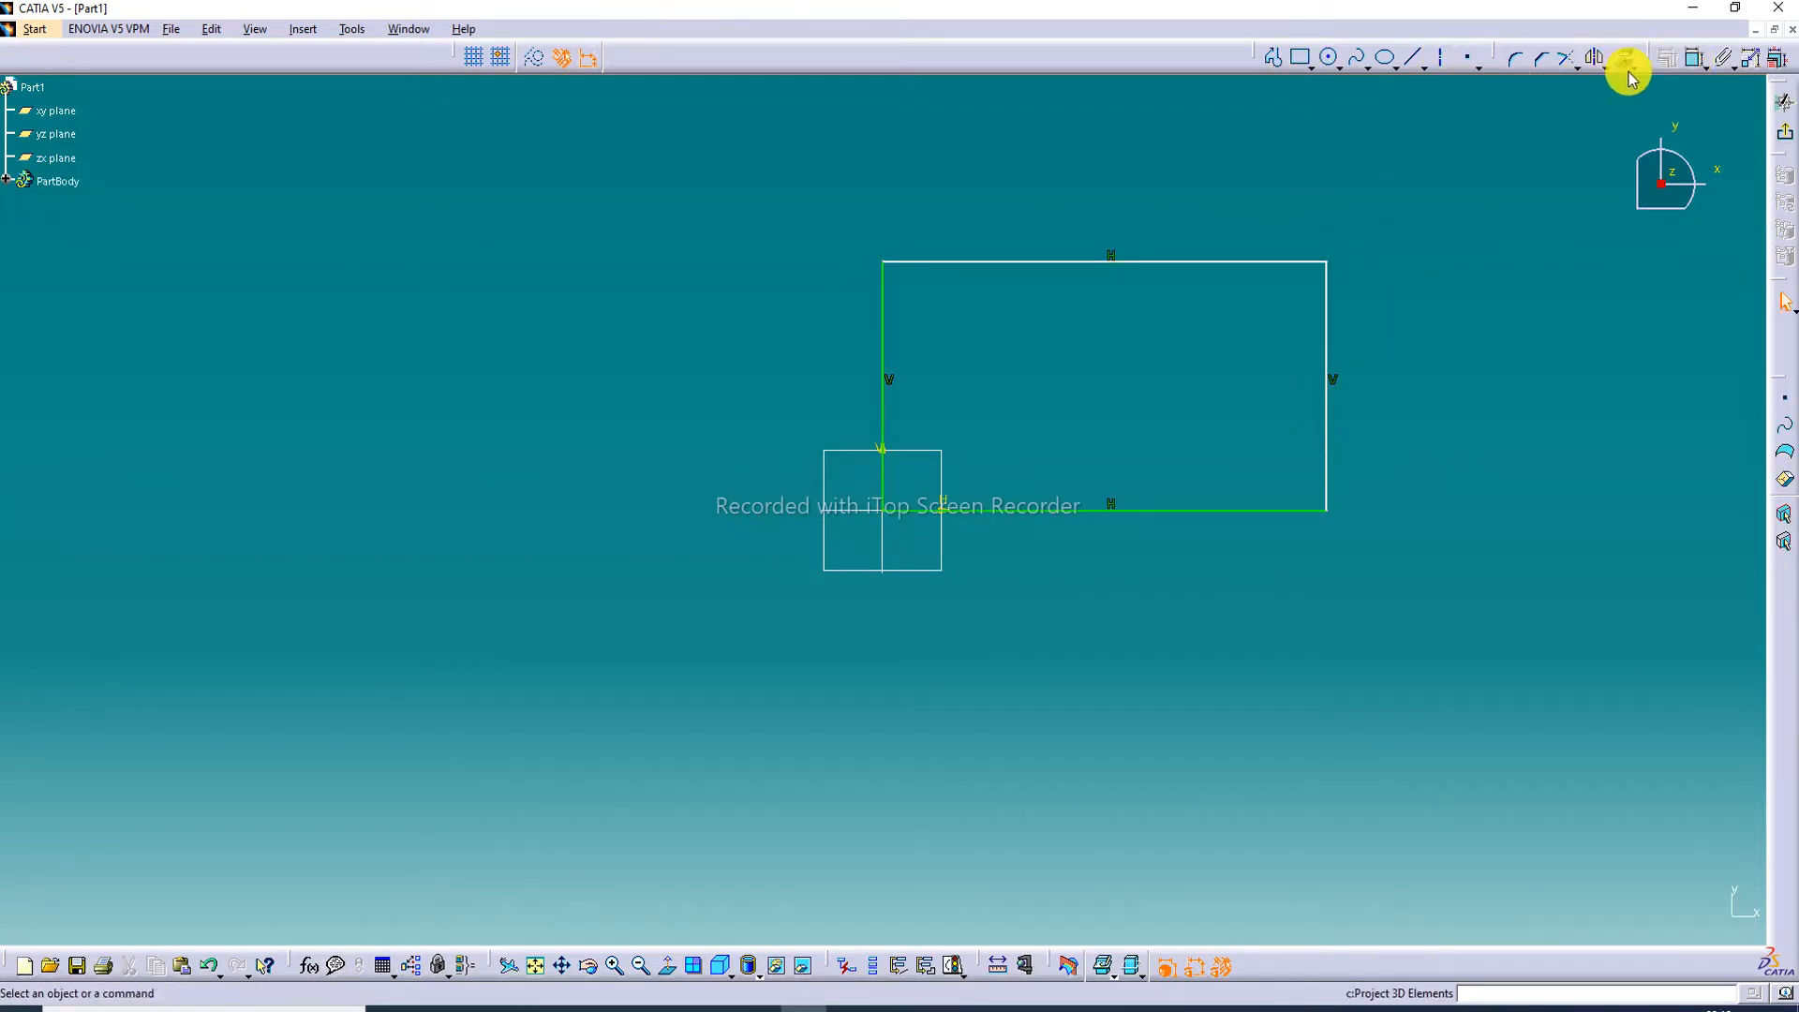
Step: Dimension the rectangle's upper horizontal edge and its vertical edge opposite the origin
{"action": "left_click", "coordinate": [1696, 56]}
{"action": "left_click", "coordinate": [1122, 261]}
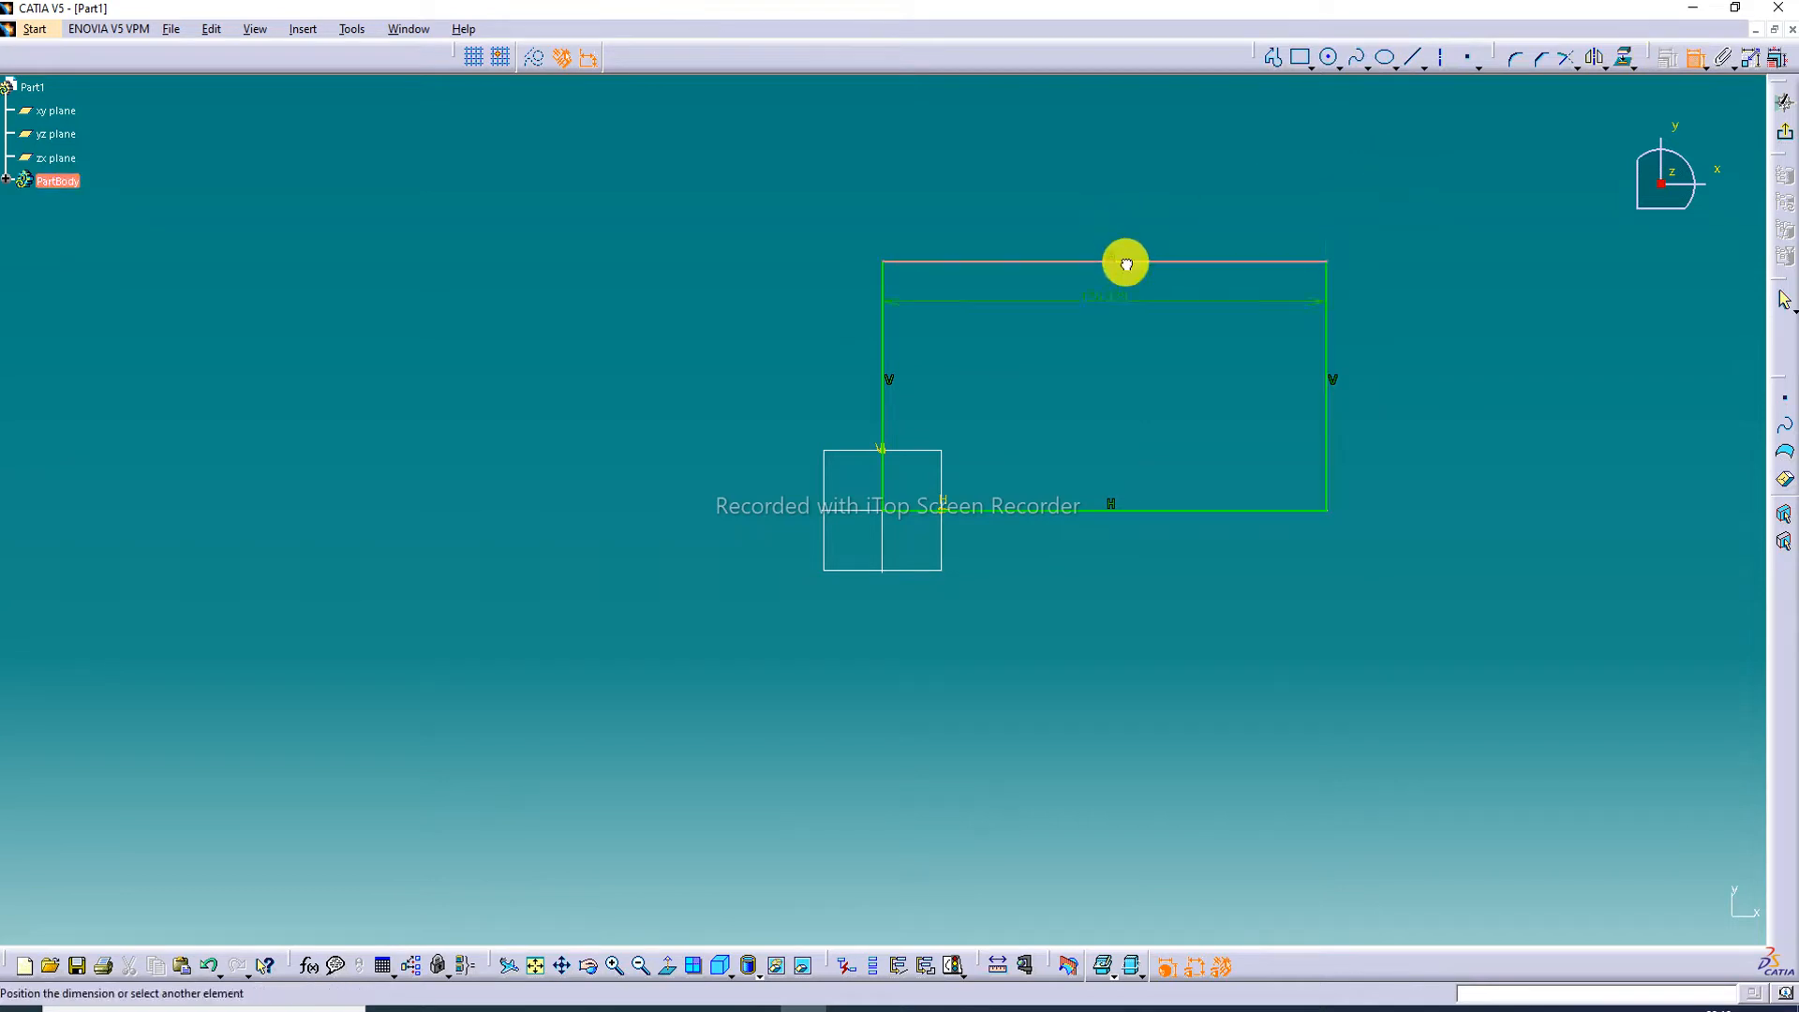
{"action": "left_click", "coordinate": [1127, 227]}
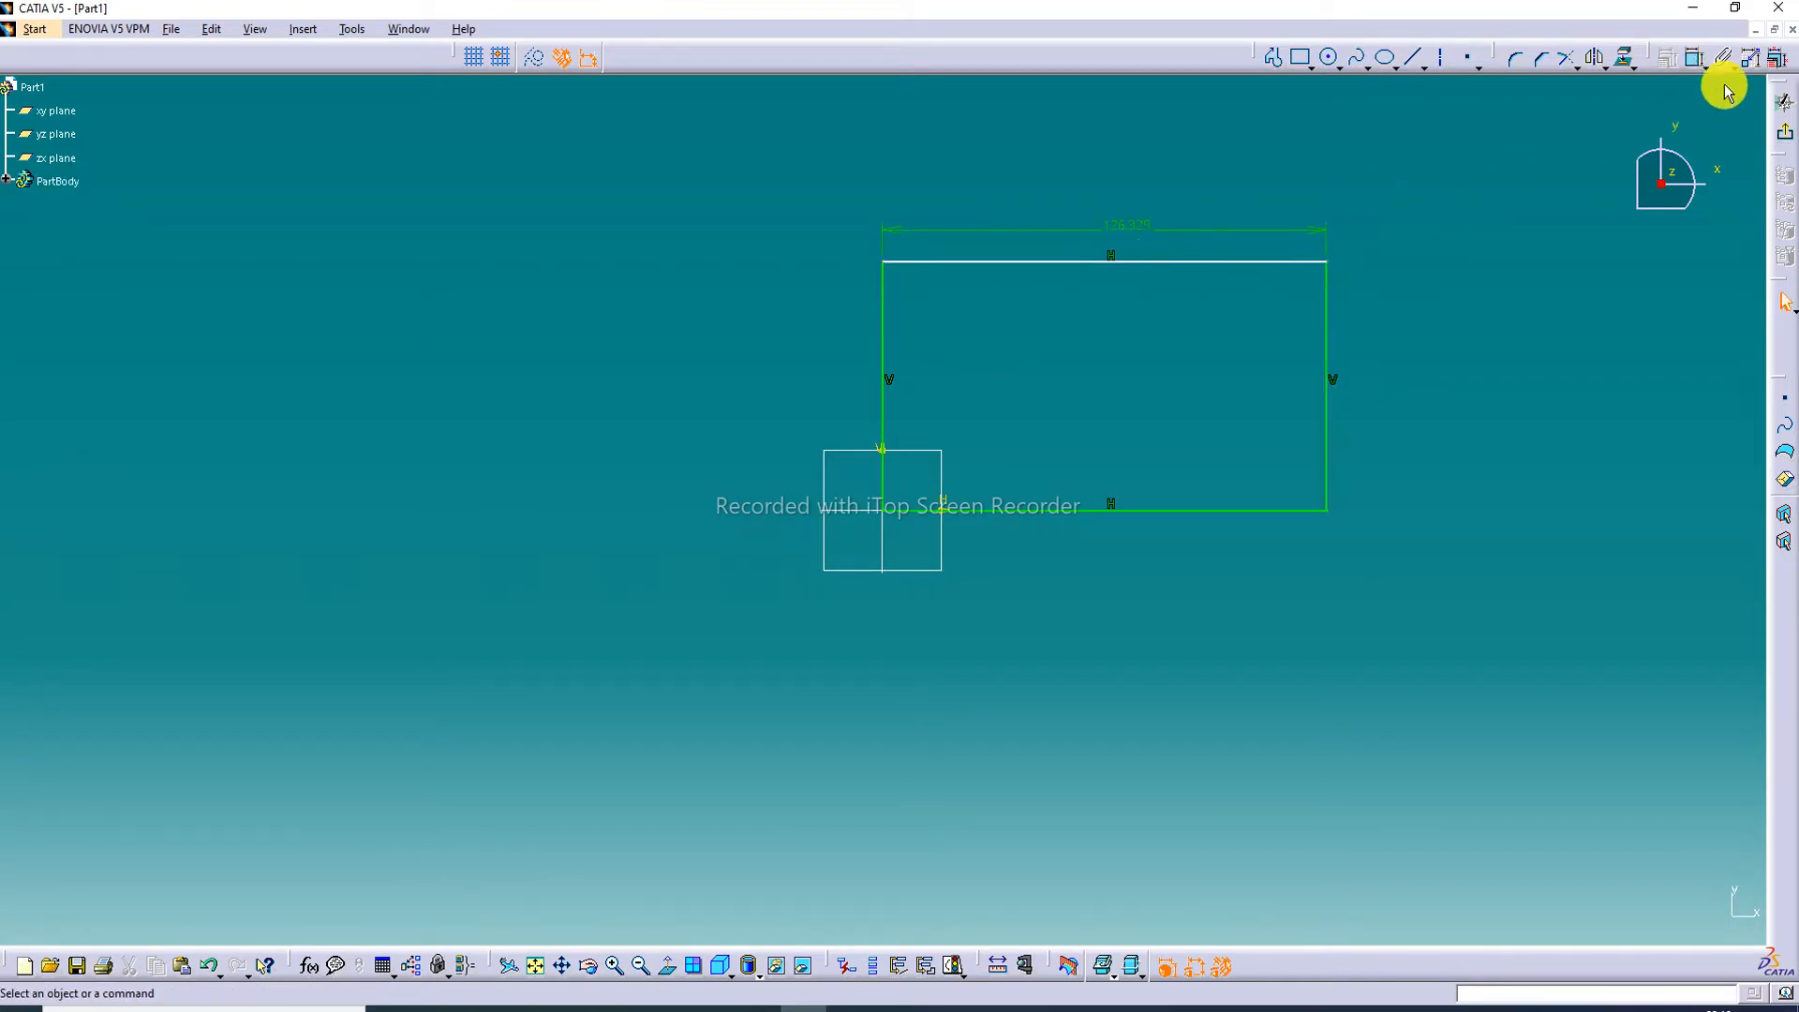
{"action": "left_click", "coordinate": [1696, 58]}
{"action": "left_click", "coordinate": [1328, 330]}
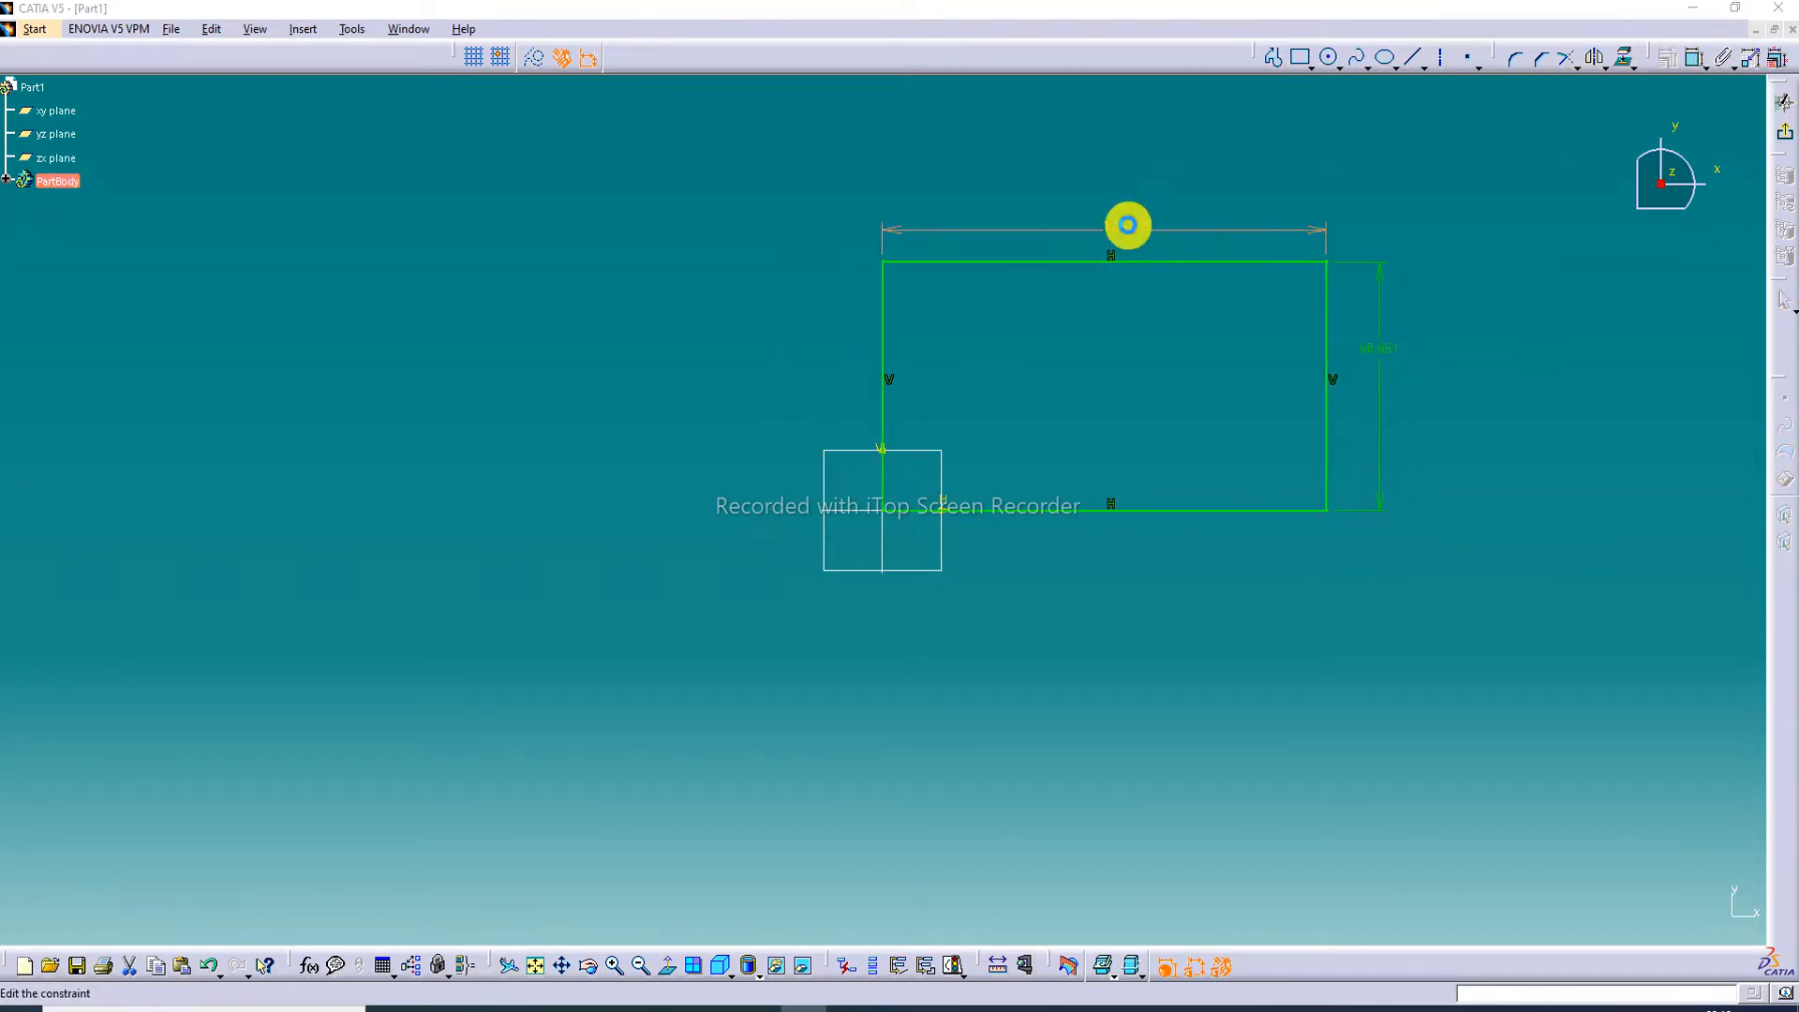
Step: Set the rectangle's width to 130 mm and its height to 100 mm
{"action": "double_click", "coordinate": [1129, 227]}
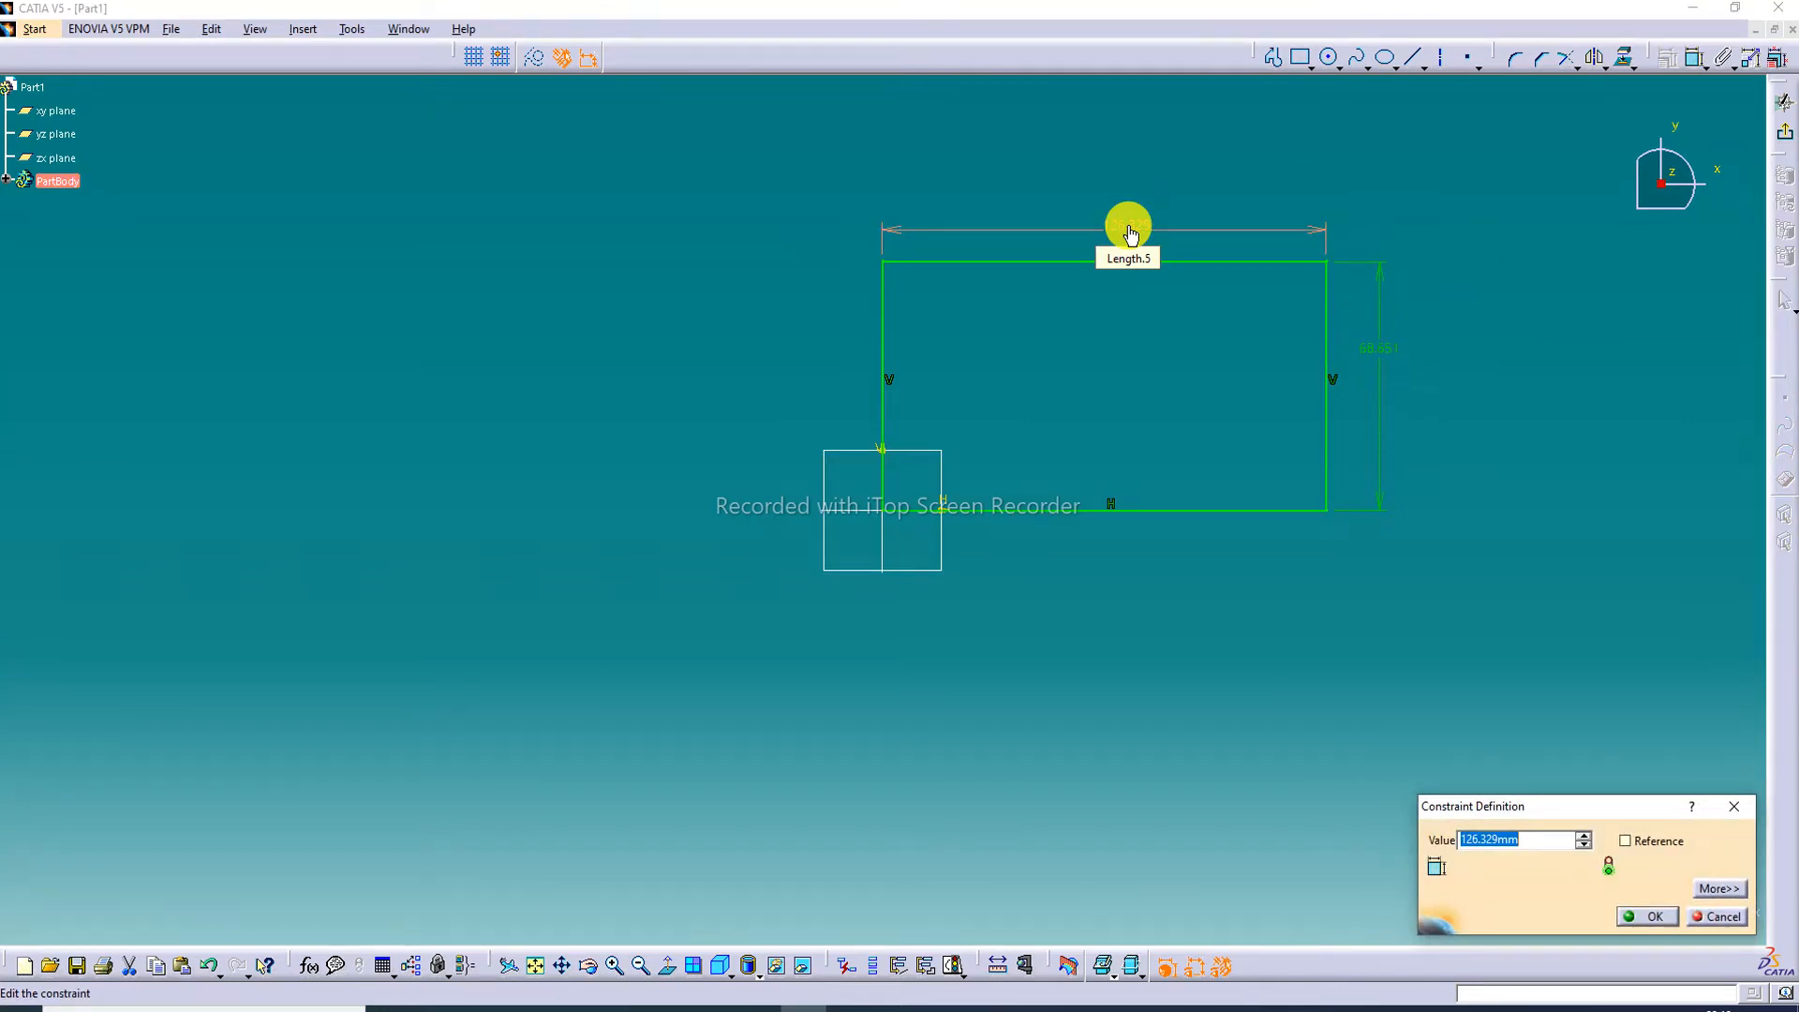
{"action": "type", "text": "130"}
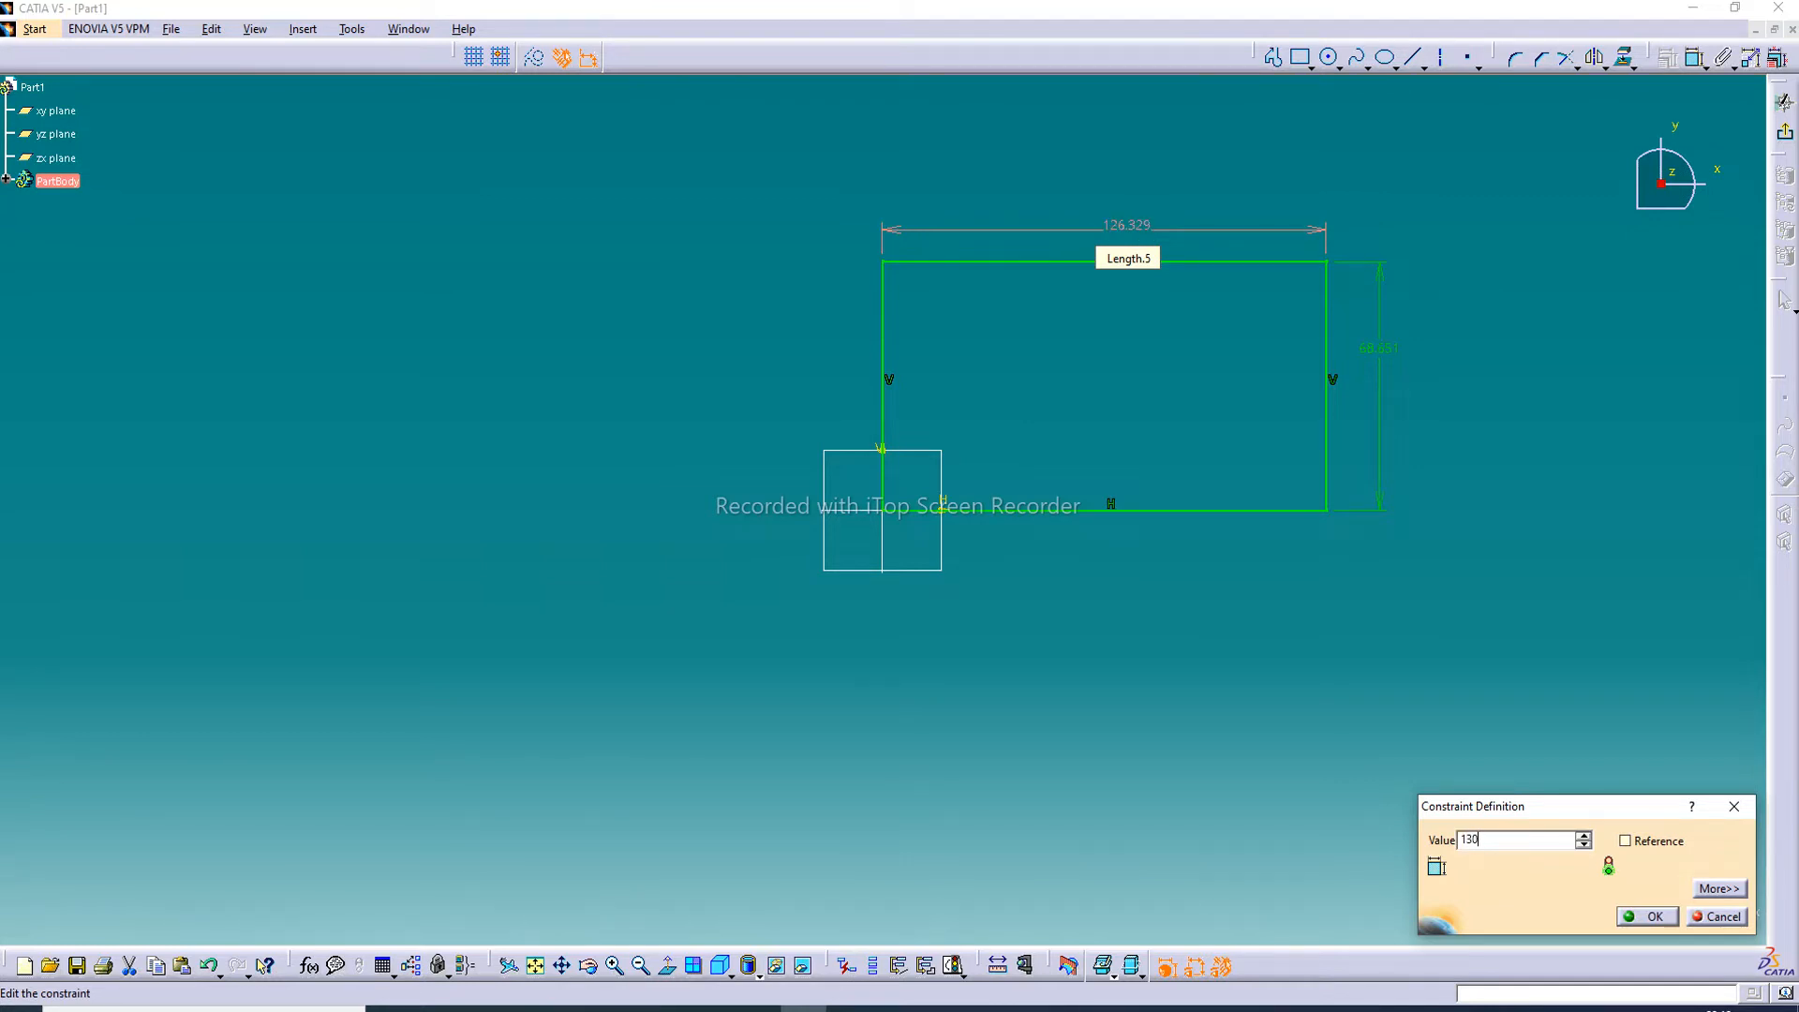
{"action": "key", "text": "Return"}
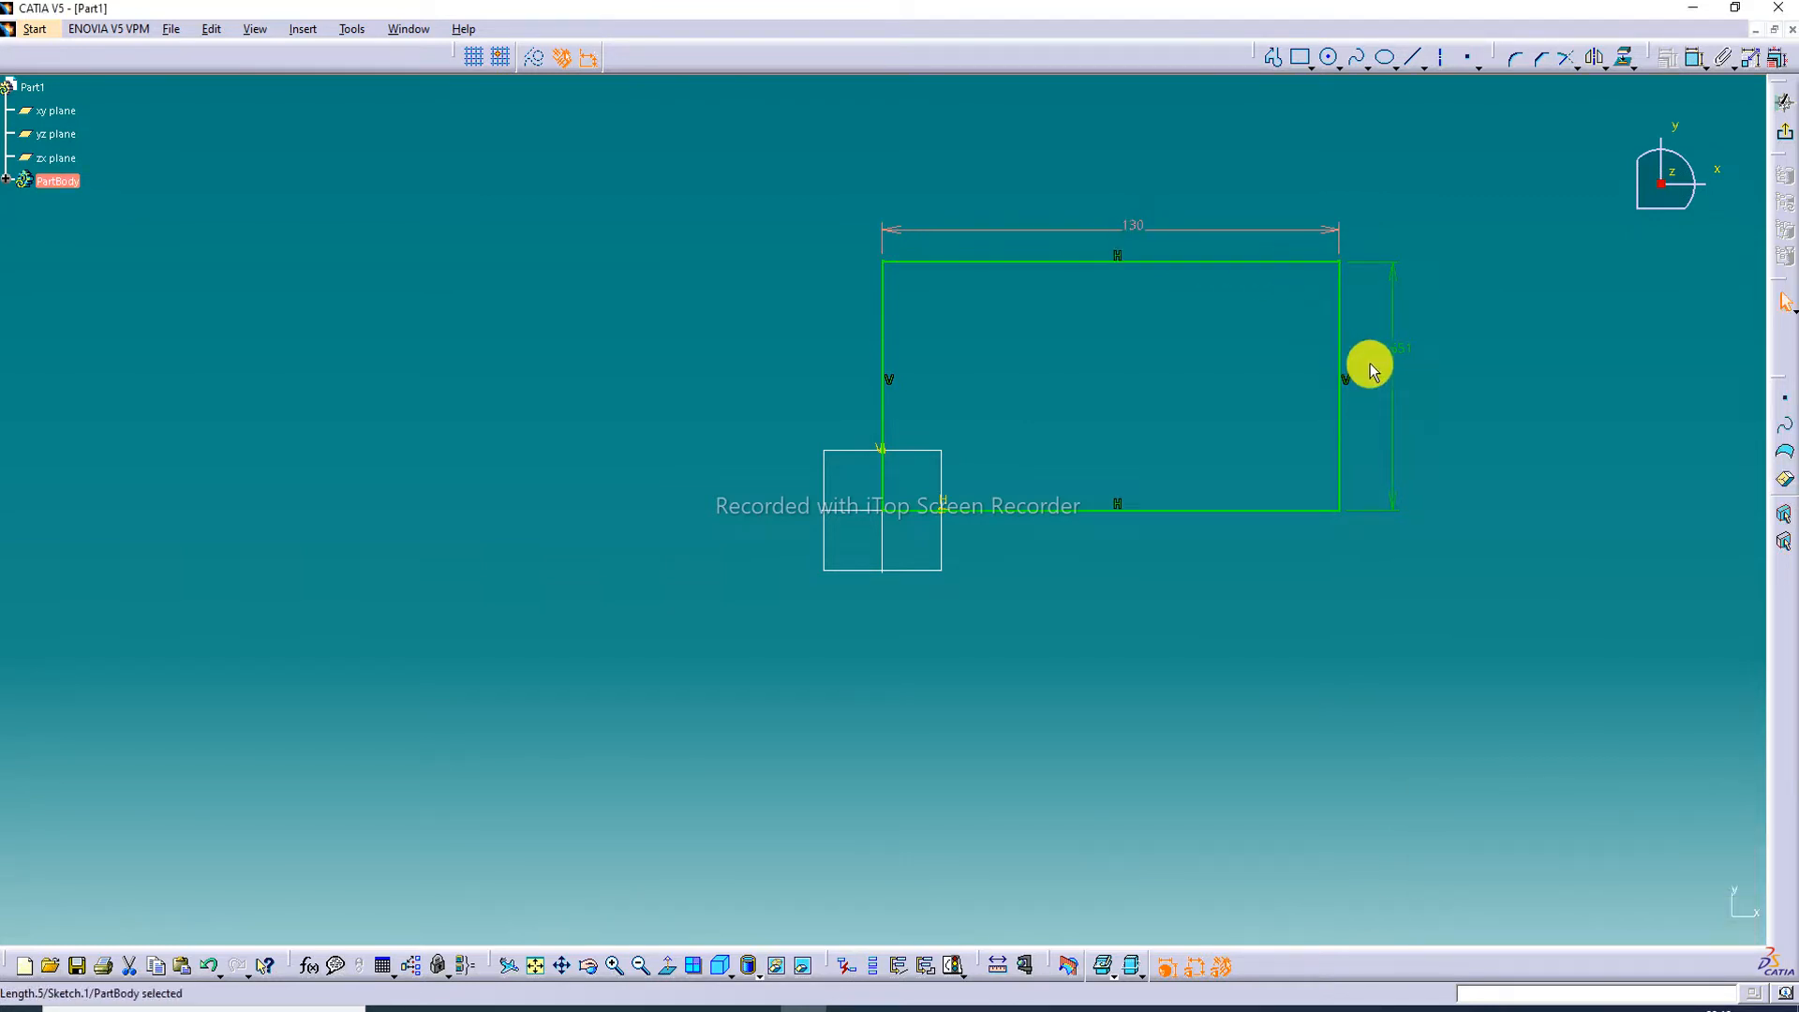
{"action": "double_click", "coordinate": [1399, 353]}
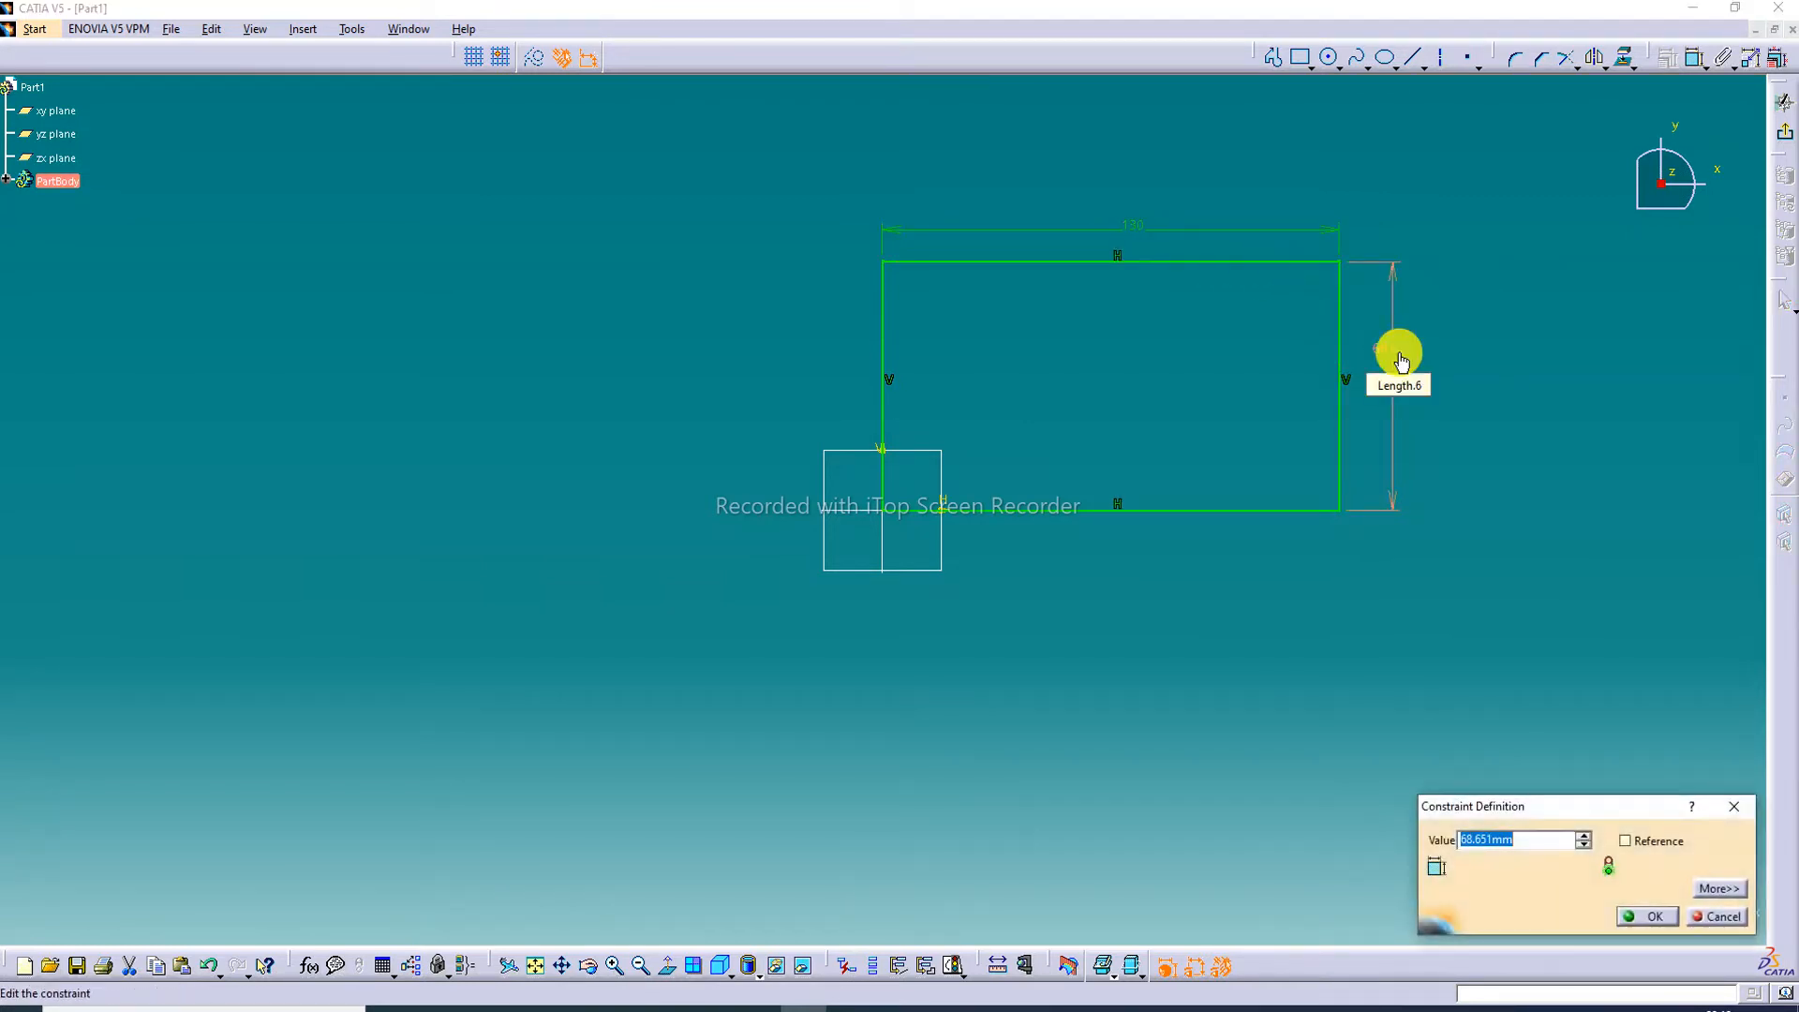
{"action": "type", "text": "100"}
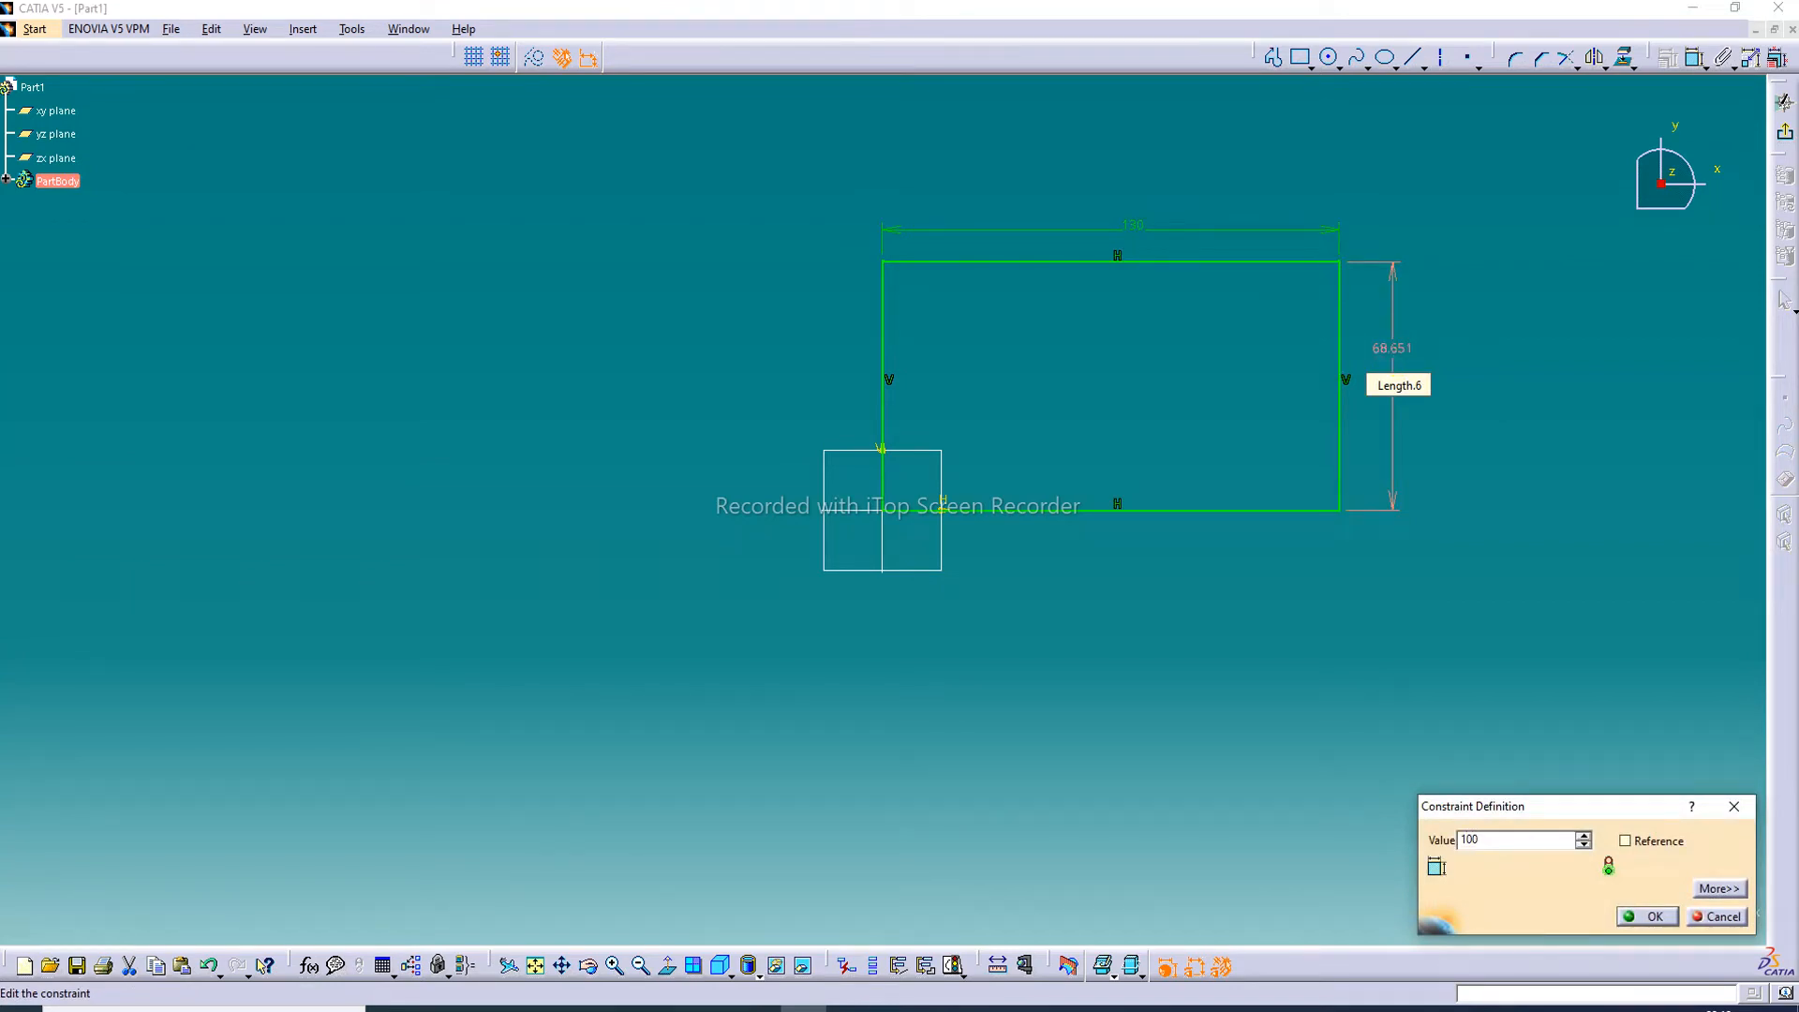
{"action": "key", "text": "Return"}
{"action": "left_click", "coordinate": [1482, 306]}
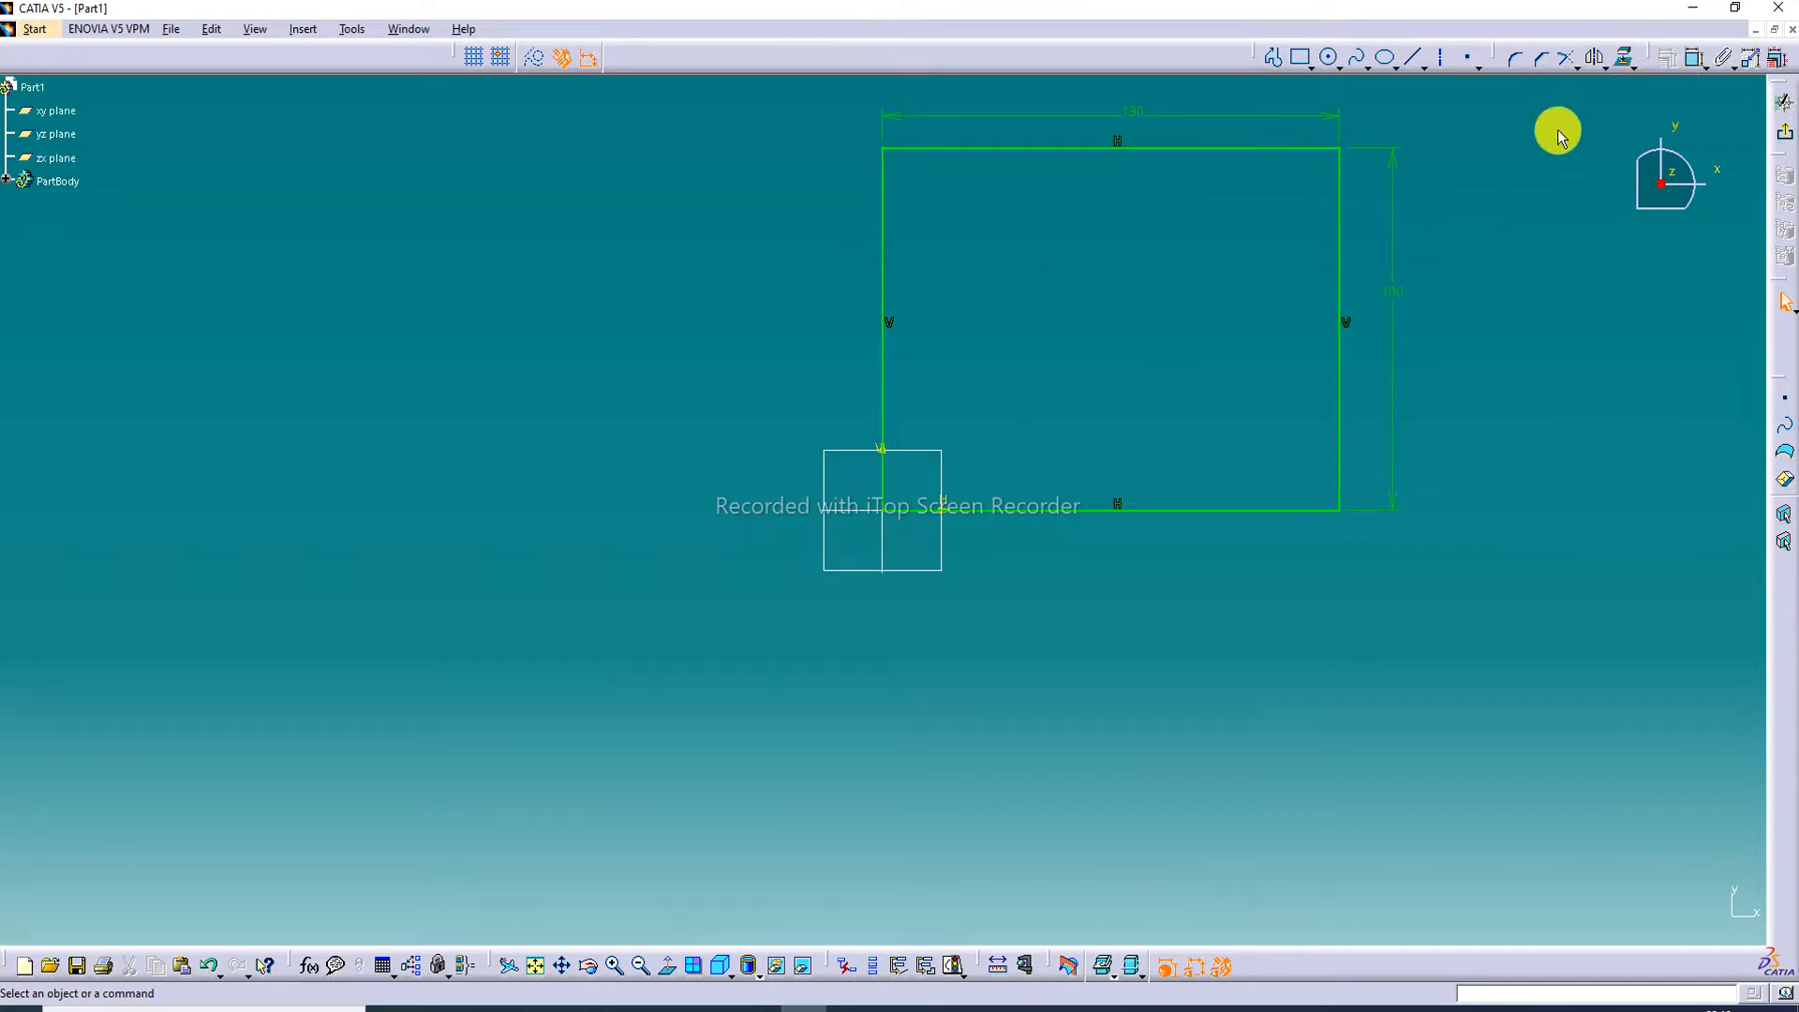
Step: Undo the dimension values, the dimensions, the corner rectangle and the sketch itself, back to the empty part
{"action": "middle_click_drag", "start_coordinate": [1315, 260], "coordinate": [1251, 373]}
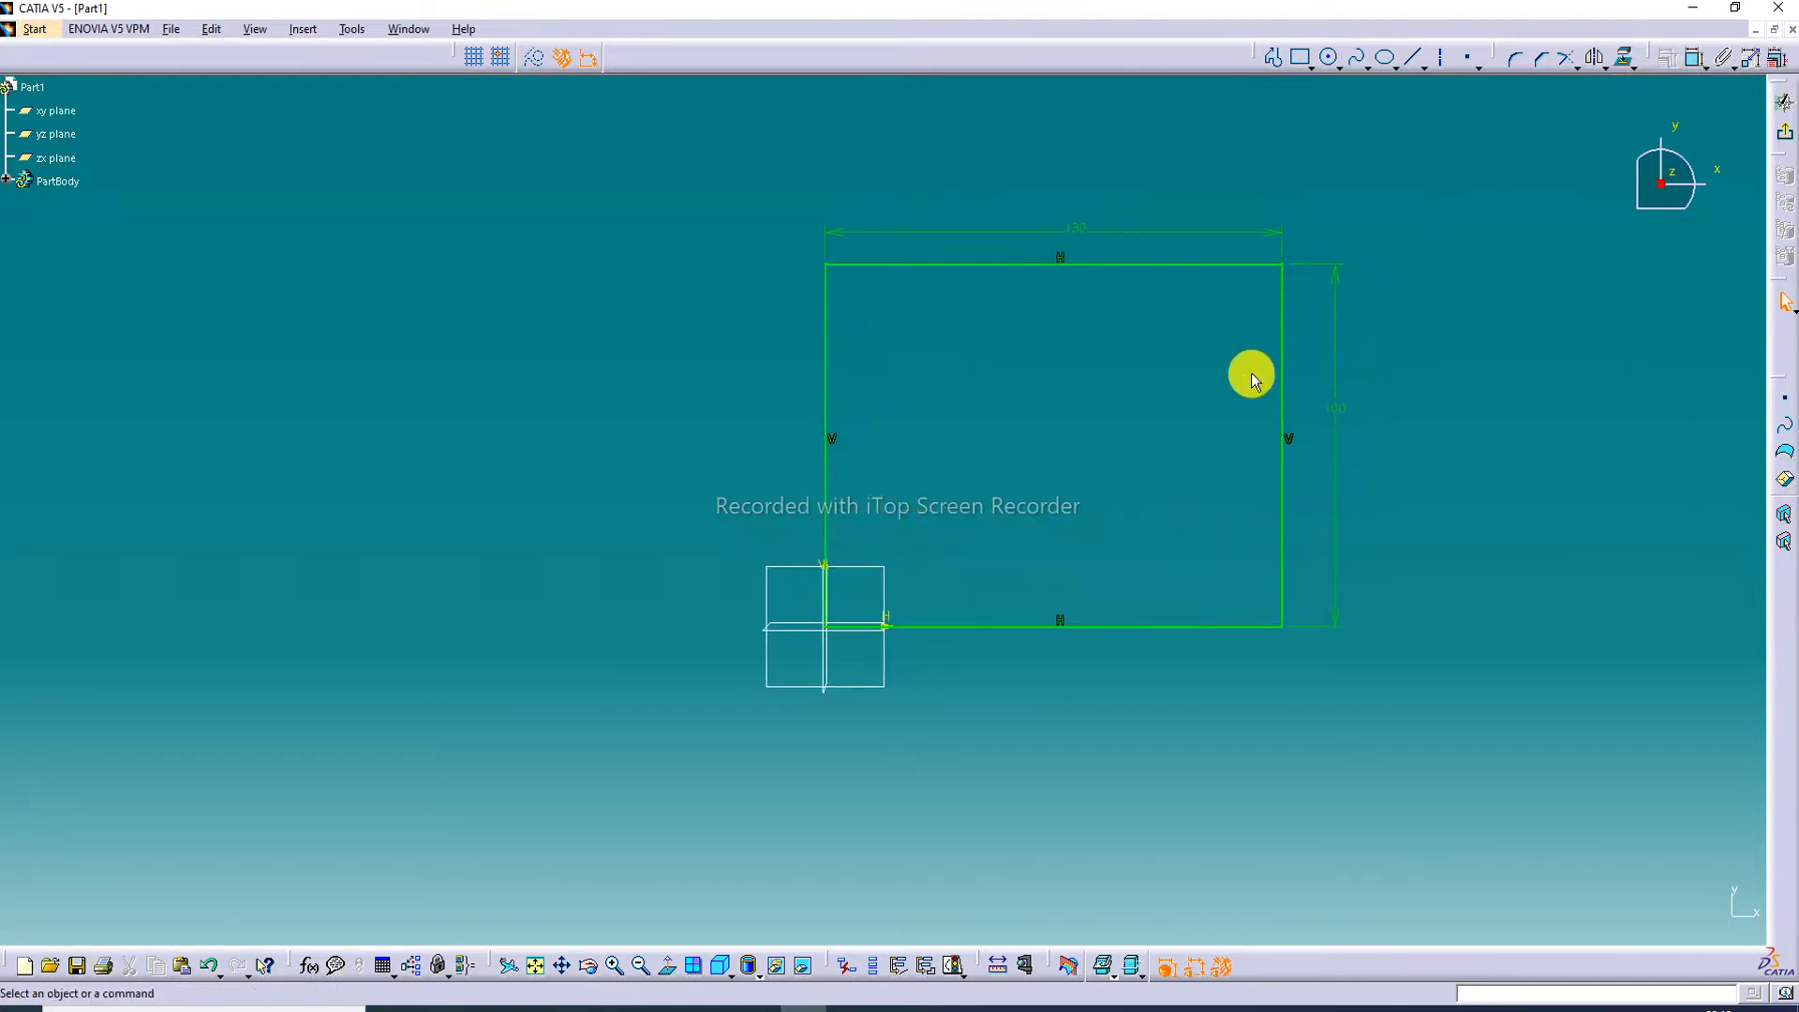
{"action": "left_click", "coordinate": [208, 965]}
{"action": "left_click", "coordinate": [208, 965]}
{"action": "left_click", "coordinate": [207, 966]}
{"action": "left_click", "coordinate": [206, 967]}
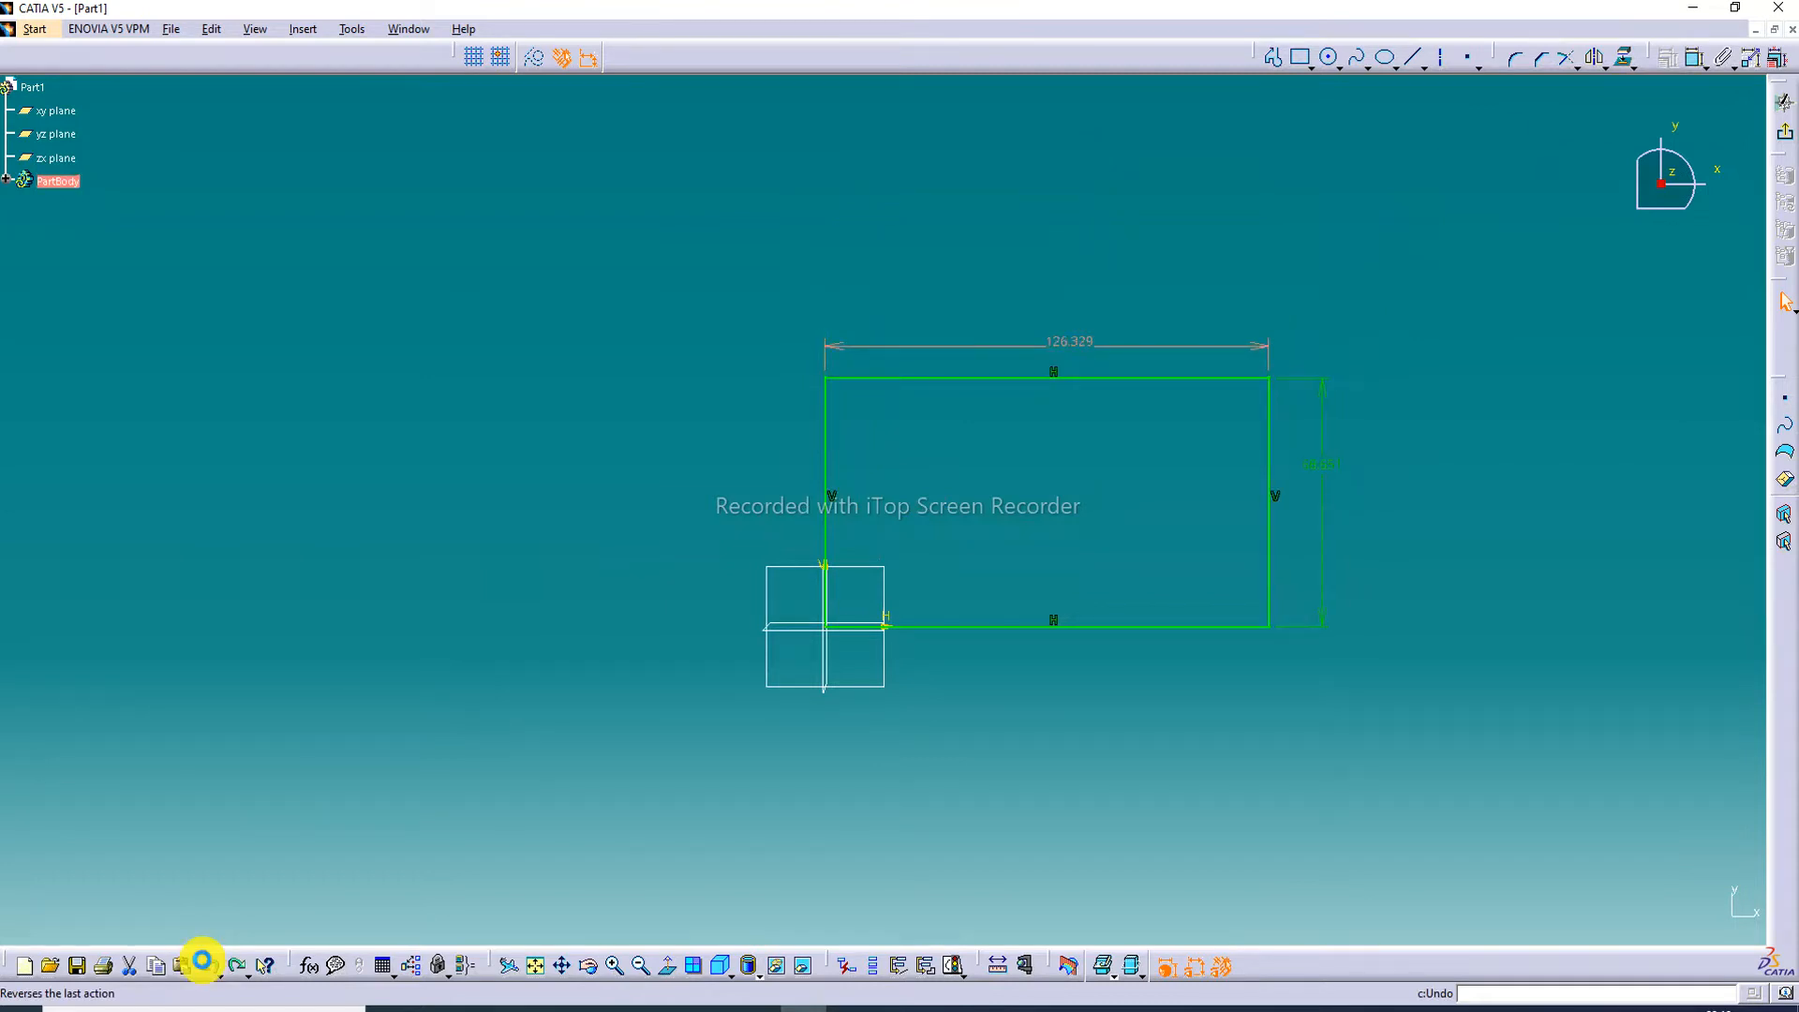
{"action": "left_click", "coordinate": [204, 968]}
{"action": "left_click", "coordinate": [205, 966]}
{"action": "left_click", "coordinate": [204, 966]}
{"action": "left_click", "coordinate": [204, 966]}
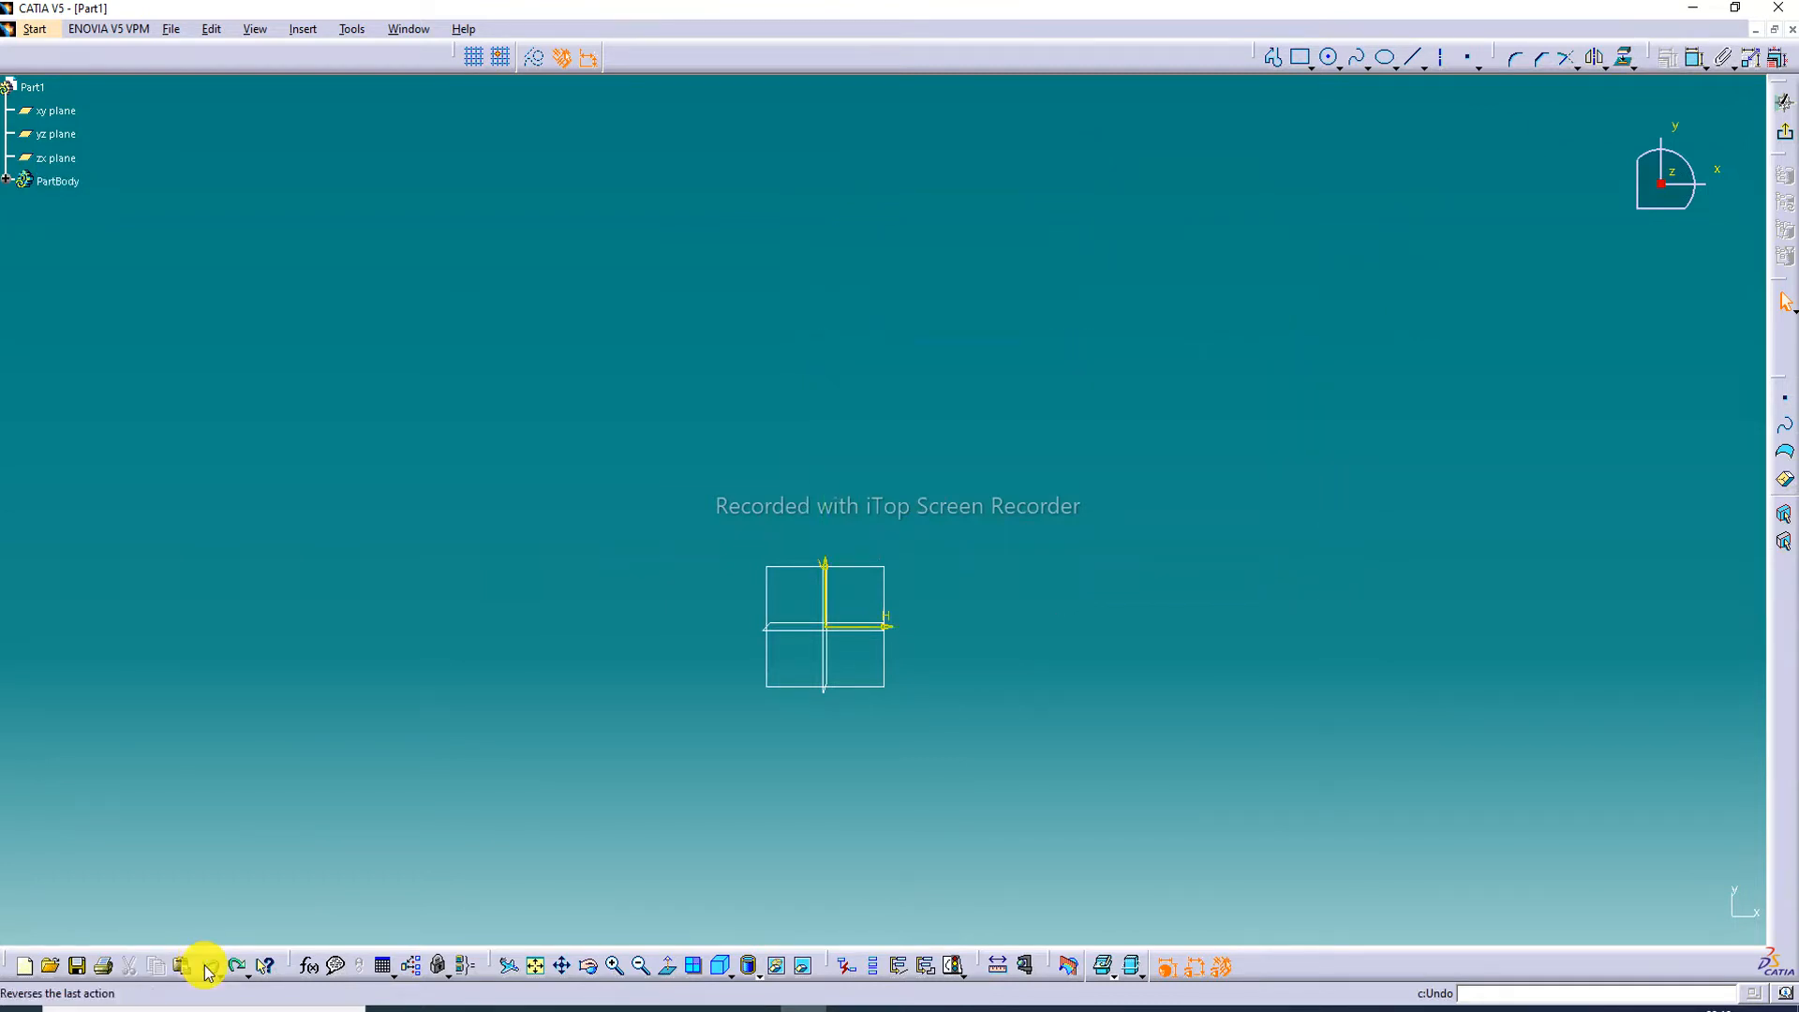
{"action": "left_click", "coordinate": [208, 965]}
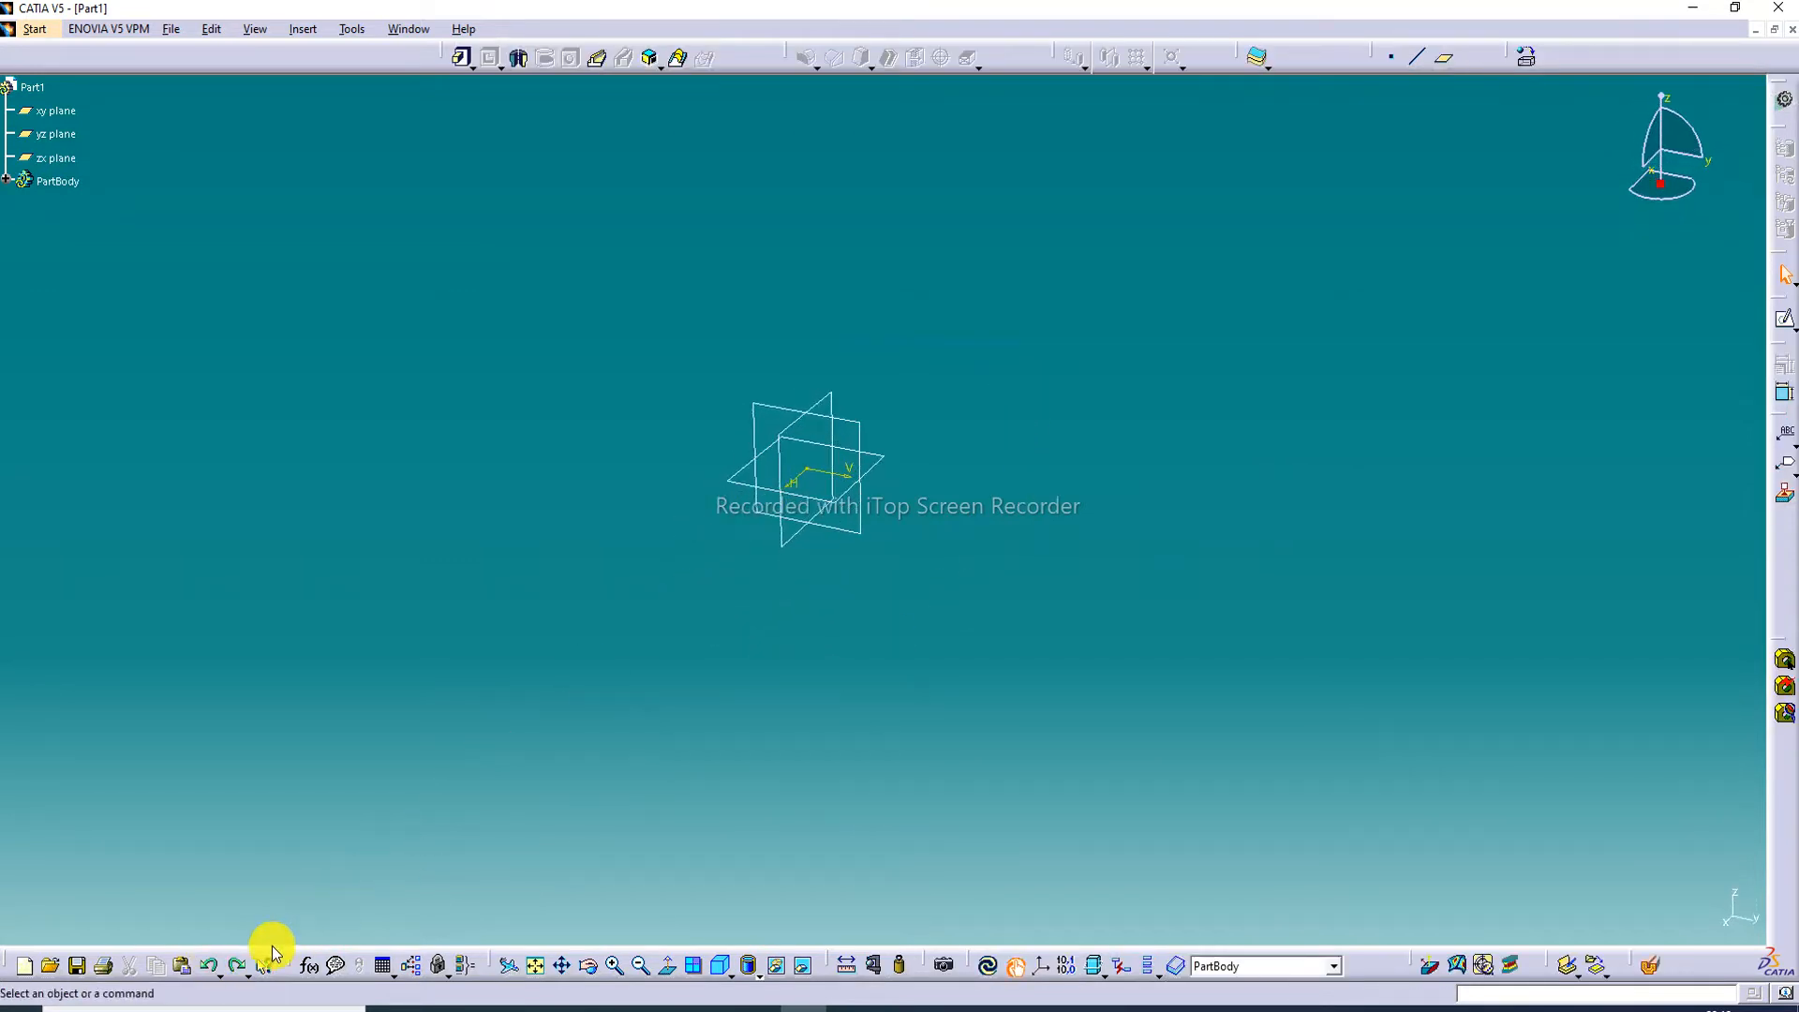
{"action": "left_click", "coordinate": [208, 963]}
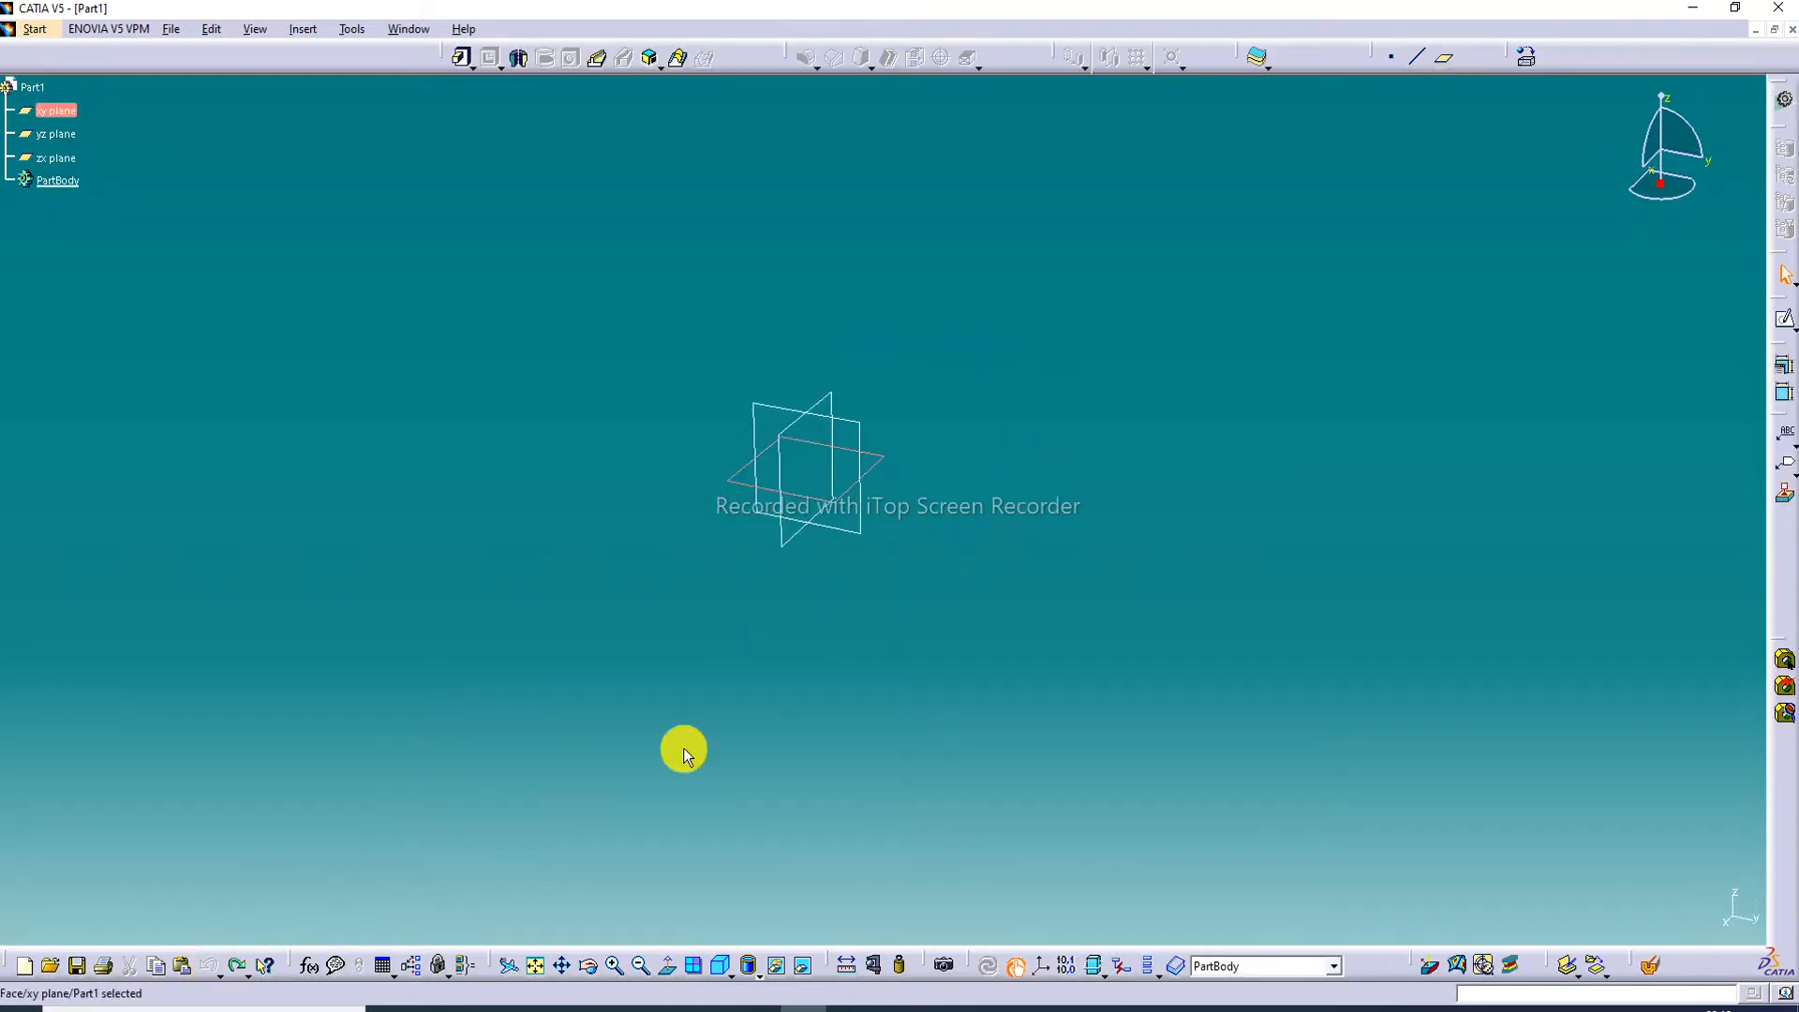
{"action": "left_click", "coordinate": [1126, 313]}
Step: Start a sketch on the xy plane and draw a centered rectangle about 53 by 42 mm around the origin
{"action": "left_click", "coordinate": [893, 461]}
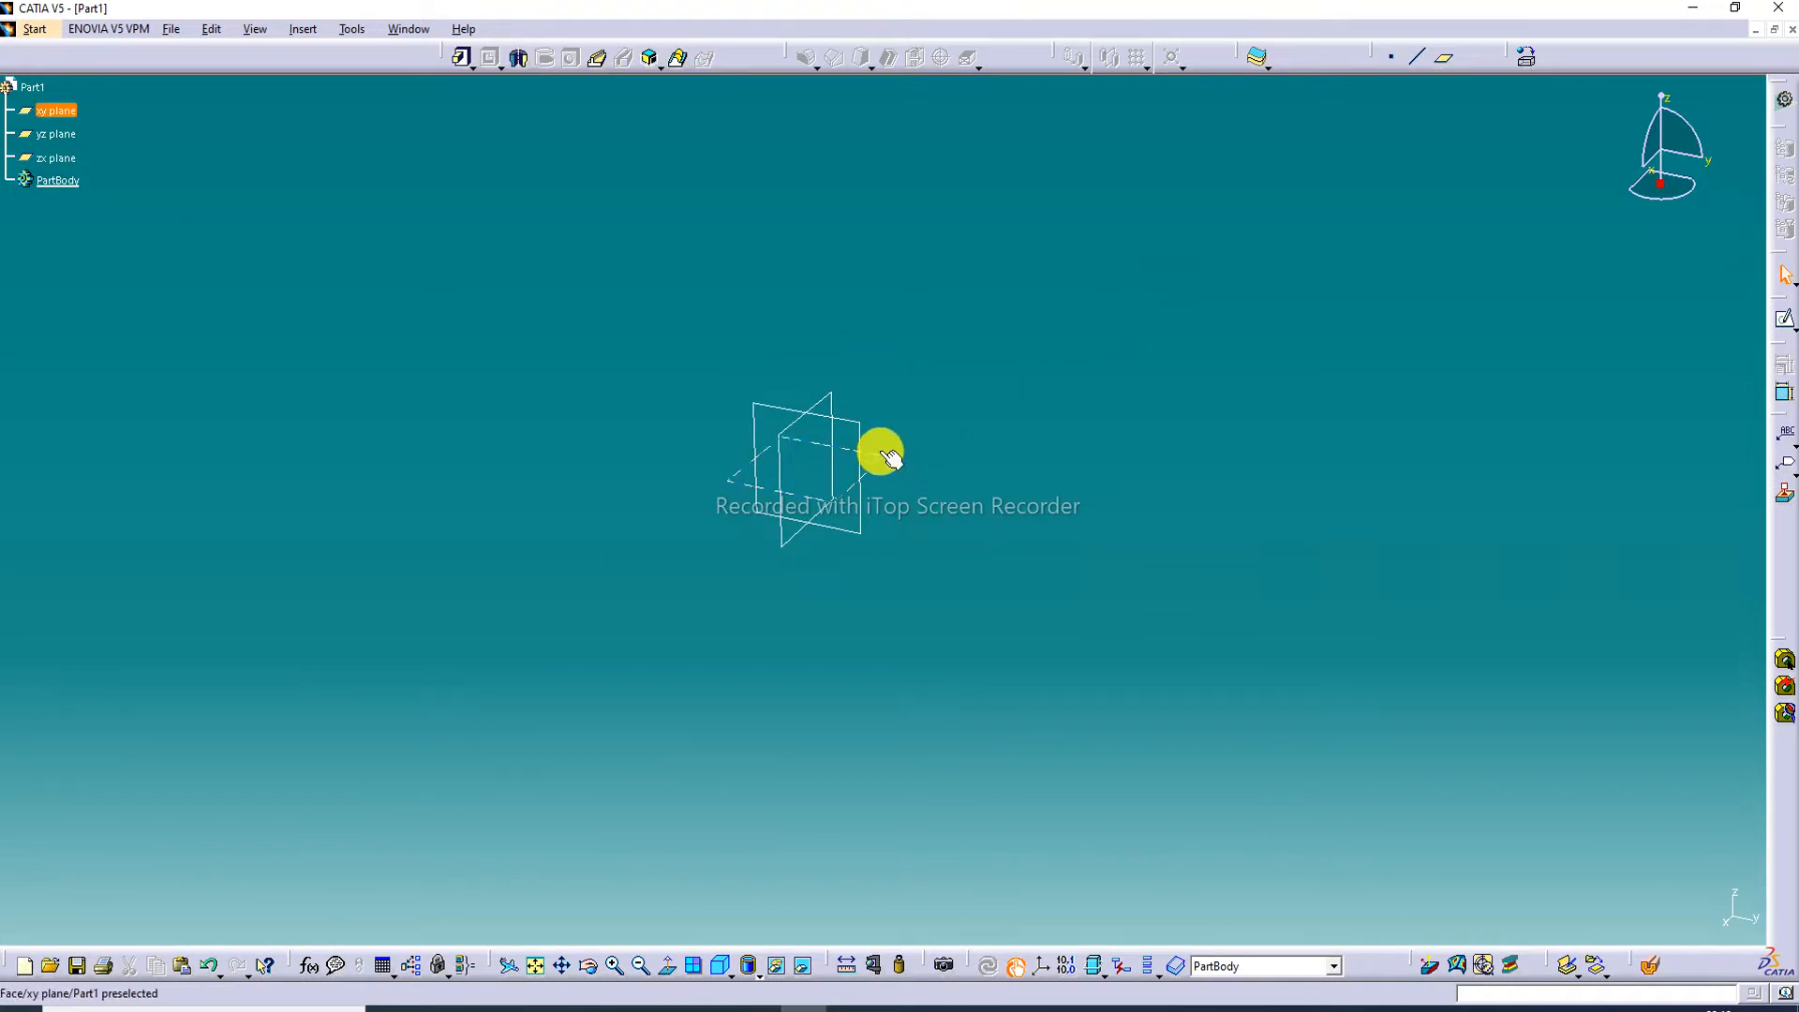
{"action": "left_click", "coordinate": [1786, 324]}
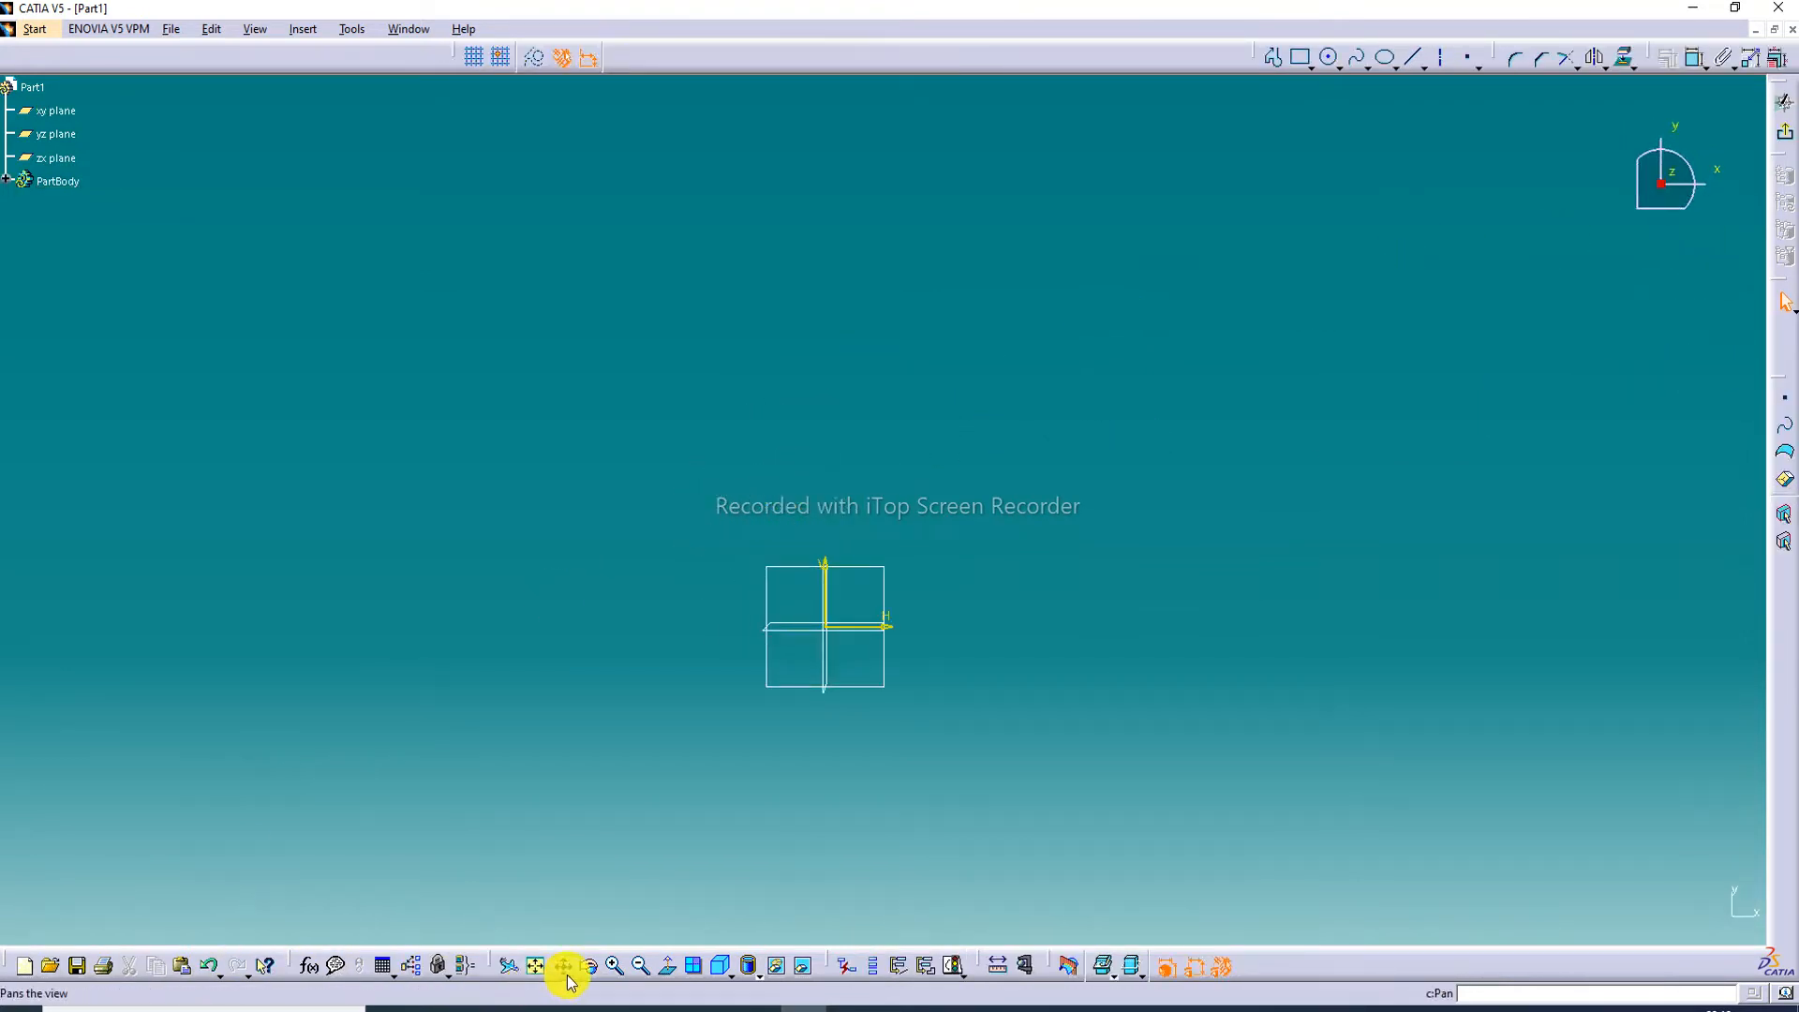
{"action": "left_click", "coordinate": [535, 965]}
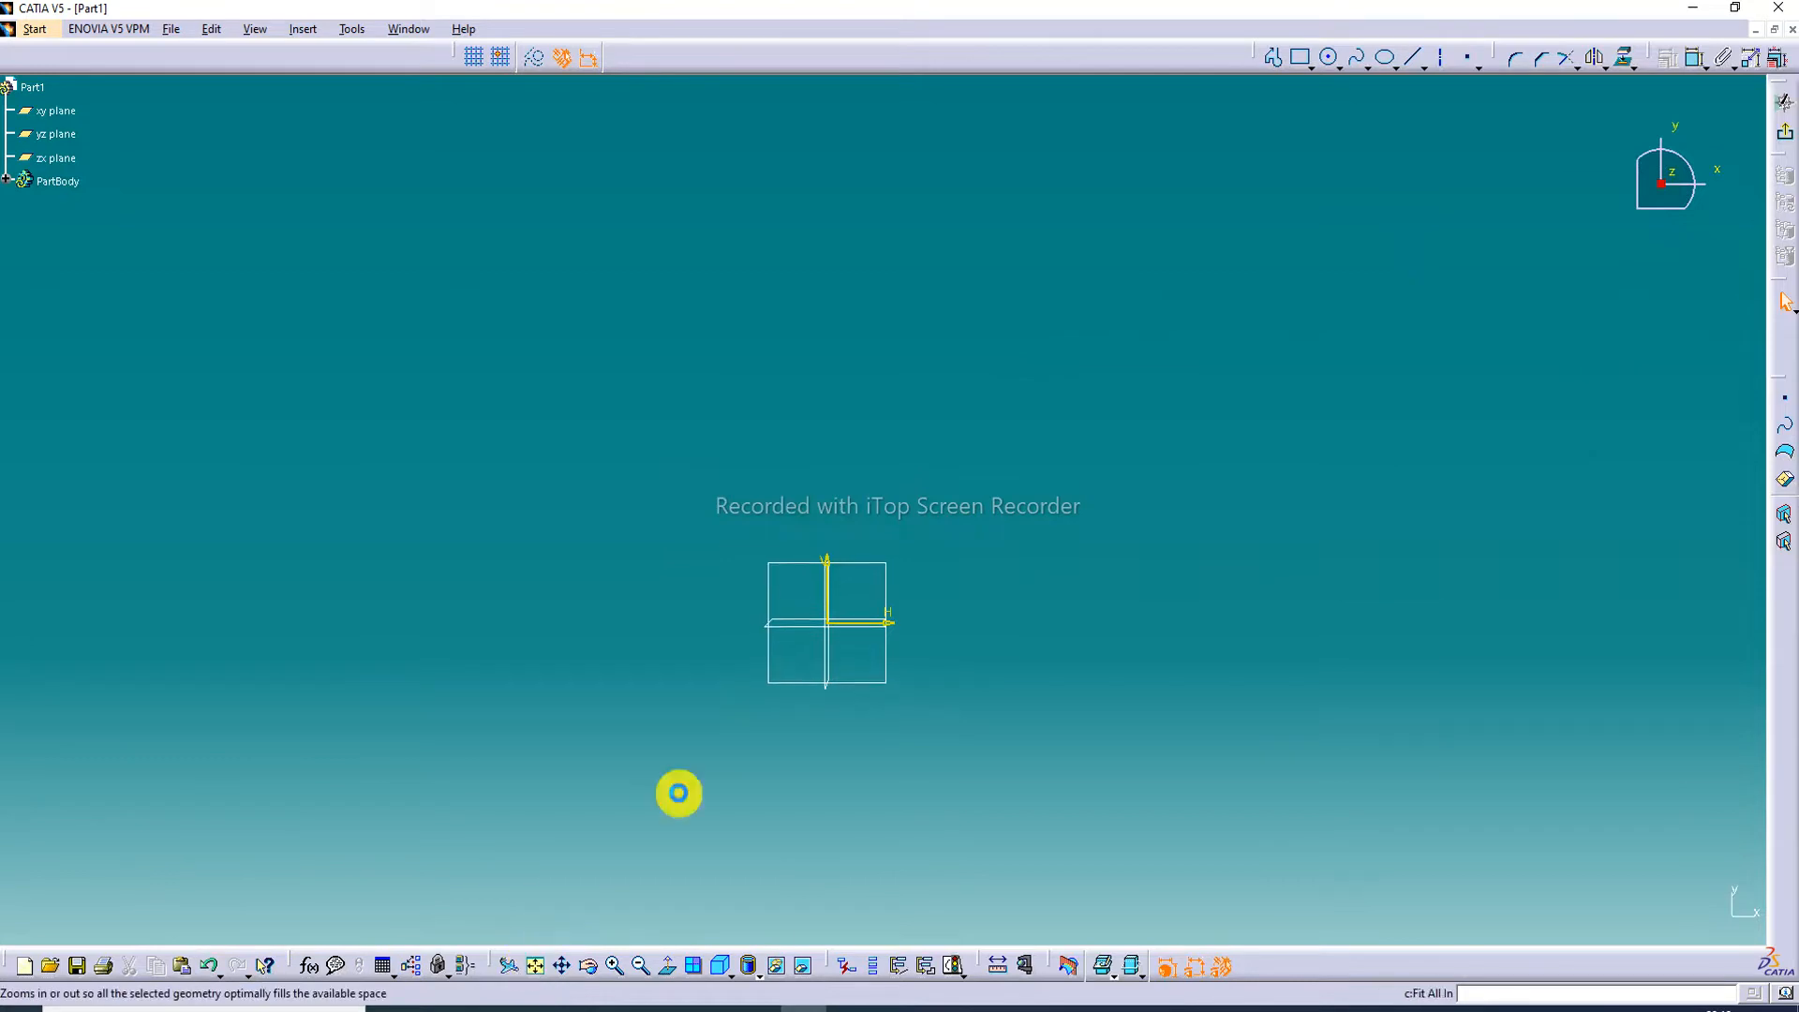
{"action": "left_click", "coordinate": [1310, 66]}
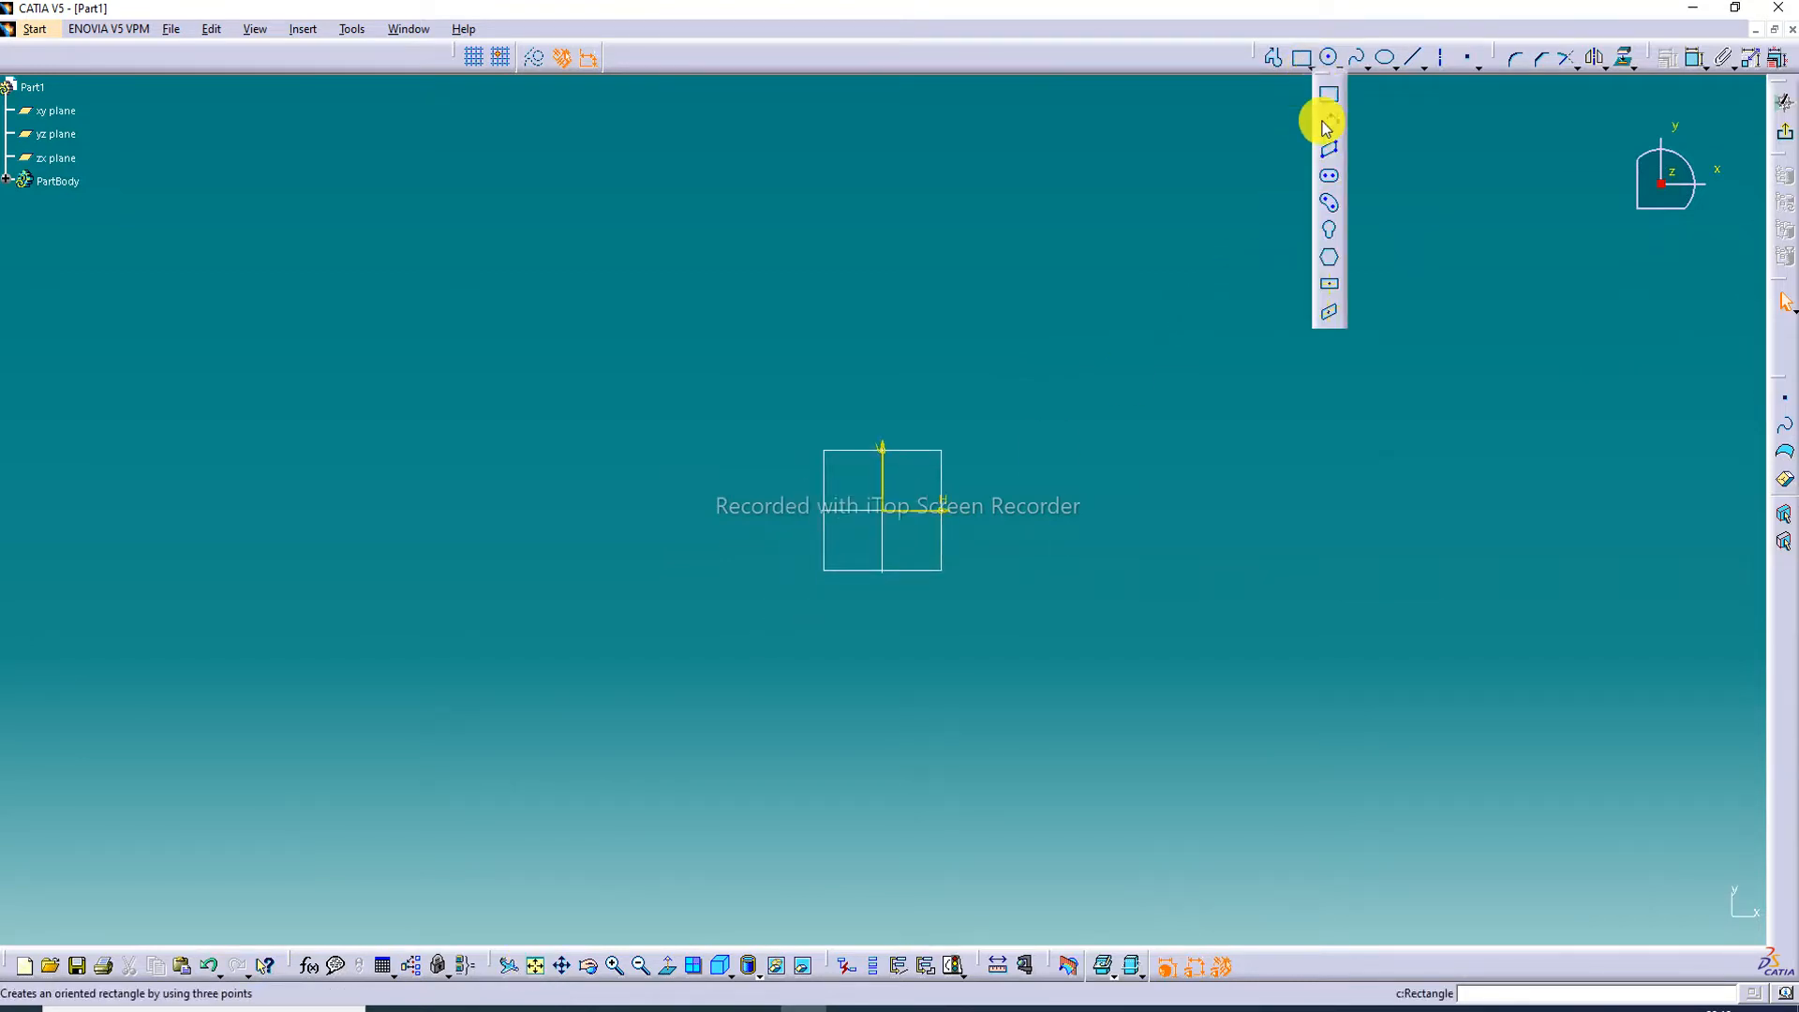
{"action": "left_click", "coordinate": [1331, 286]}
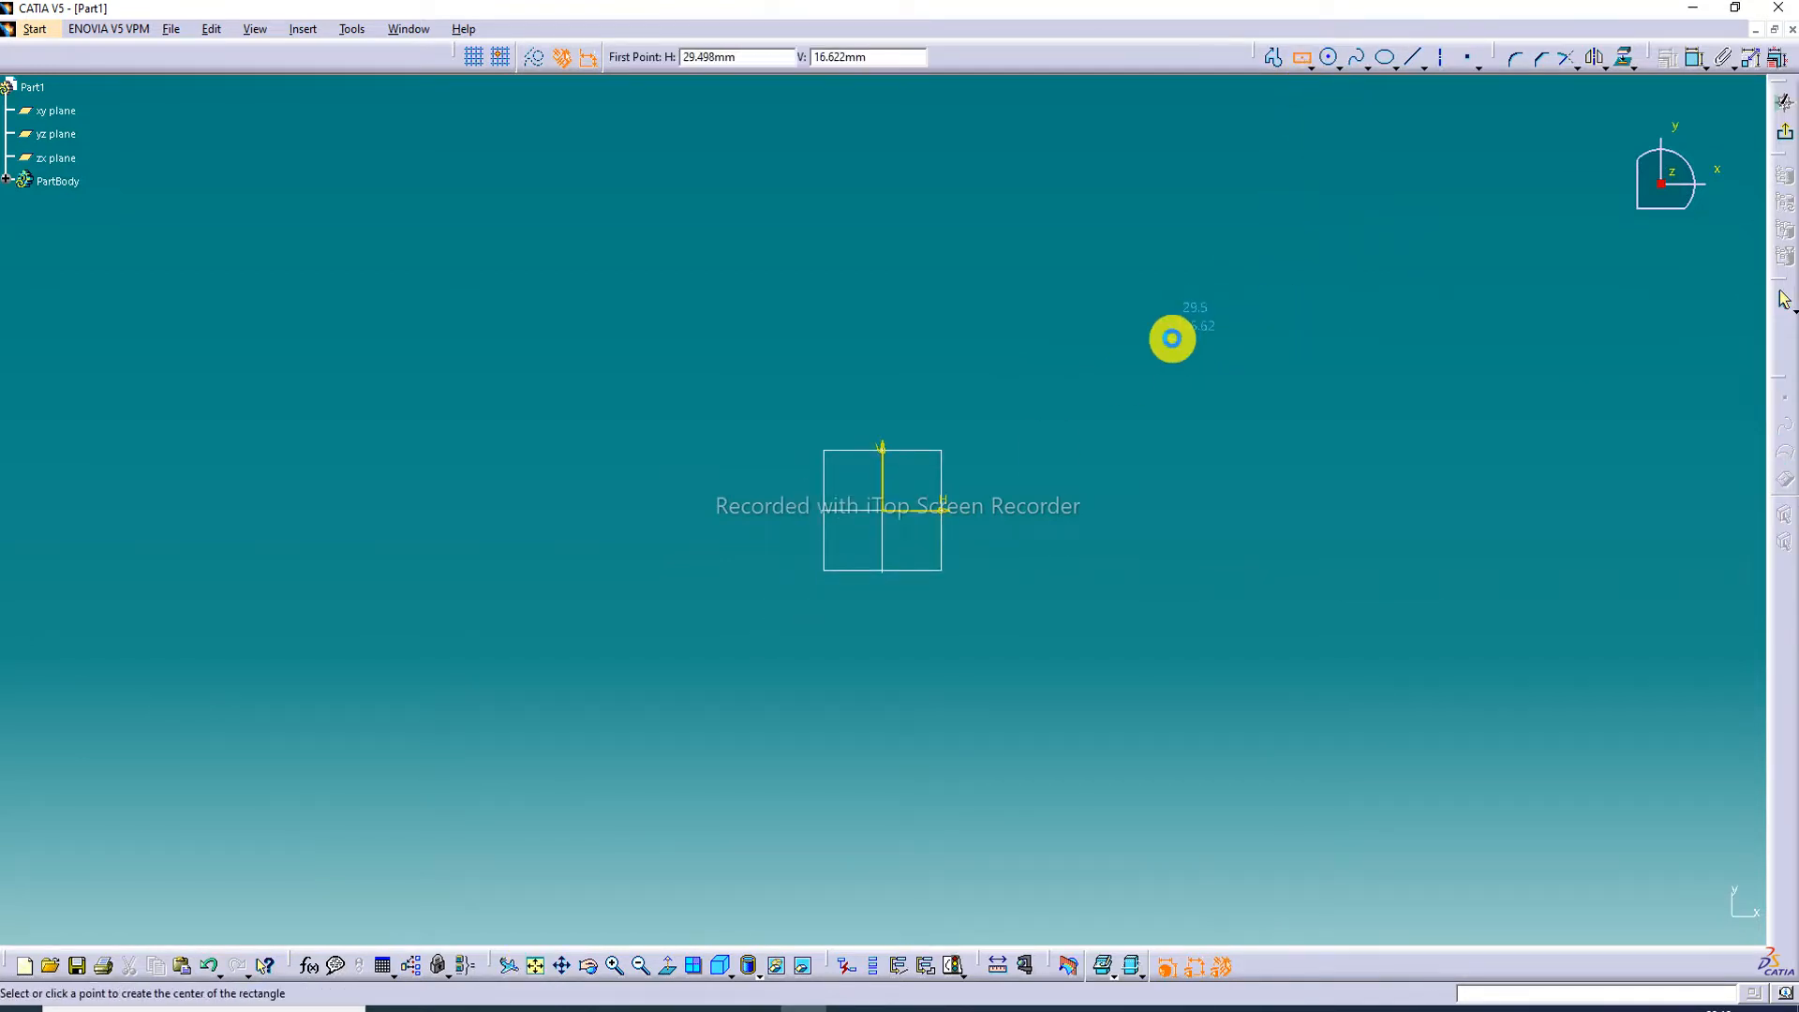
{"action": "left_click", "coordinate": [881, 509]}
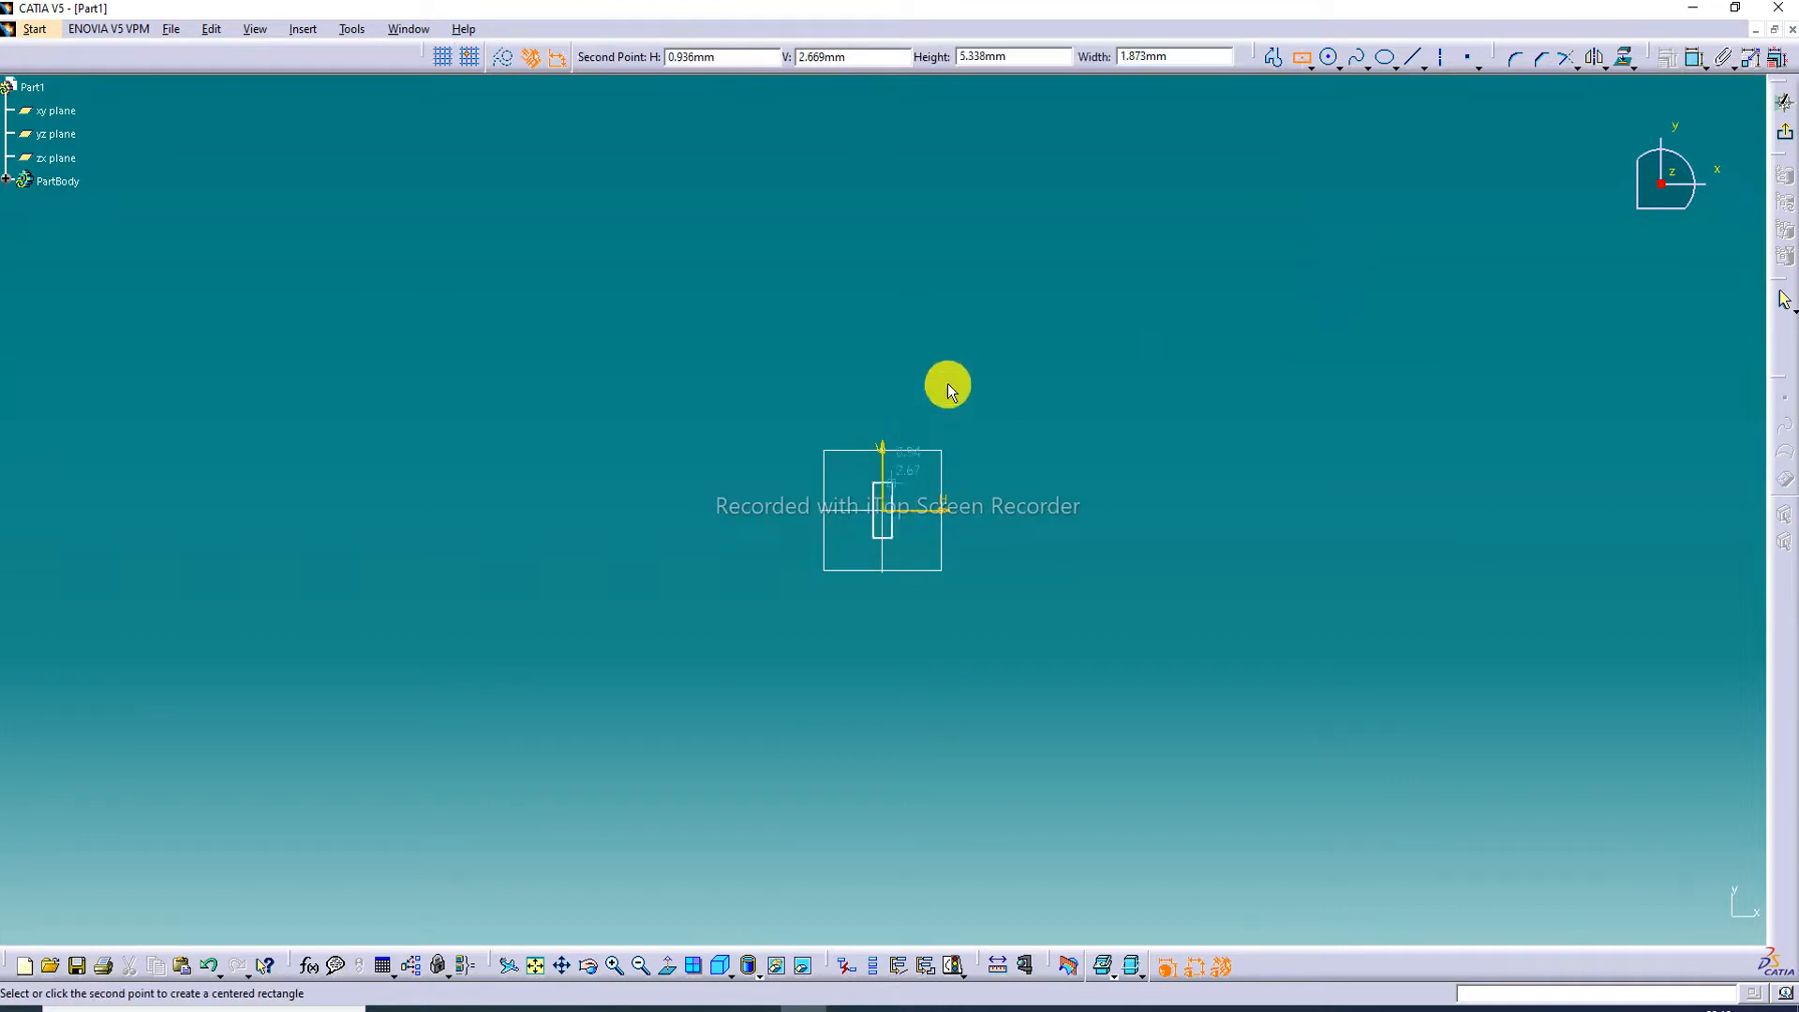
{"action": "left_click", "coordinate": [1148, 298]}
Step: Dimension the centered rectangle's width along its upper edge and its height beside a vertical edge
{"action": "left_click", "coordinate": [1688, 60]}
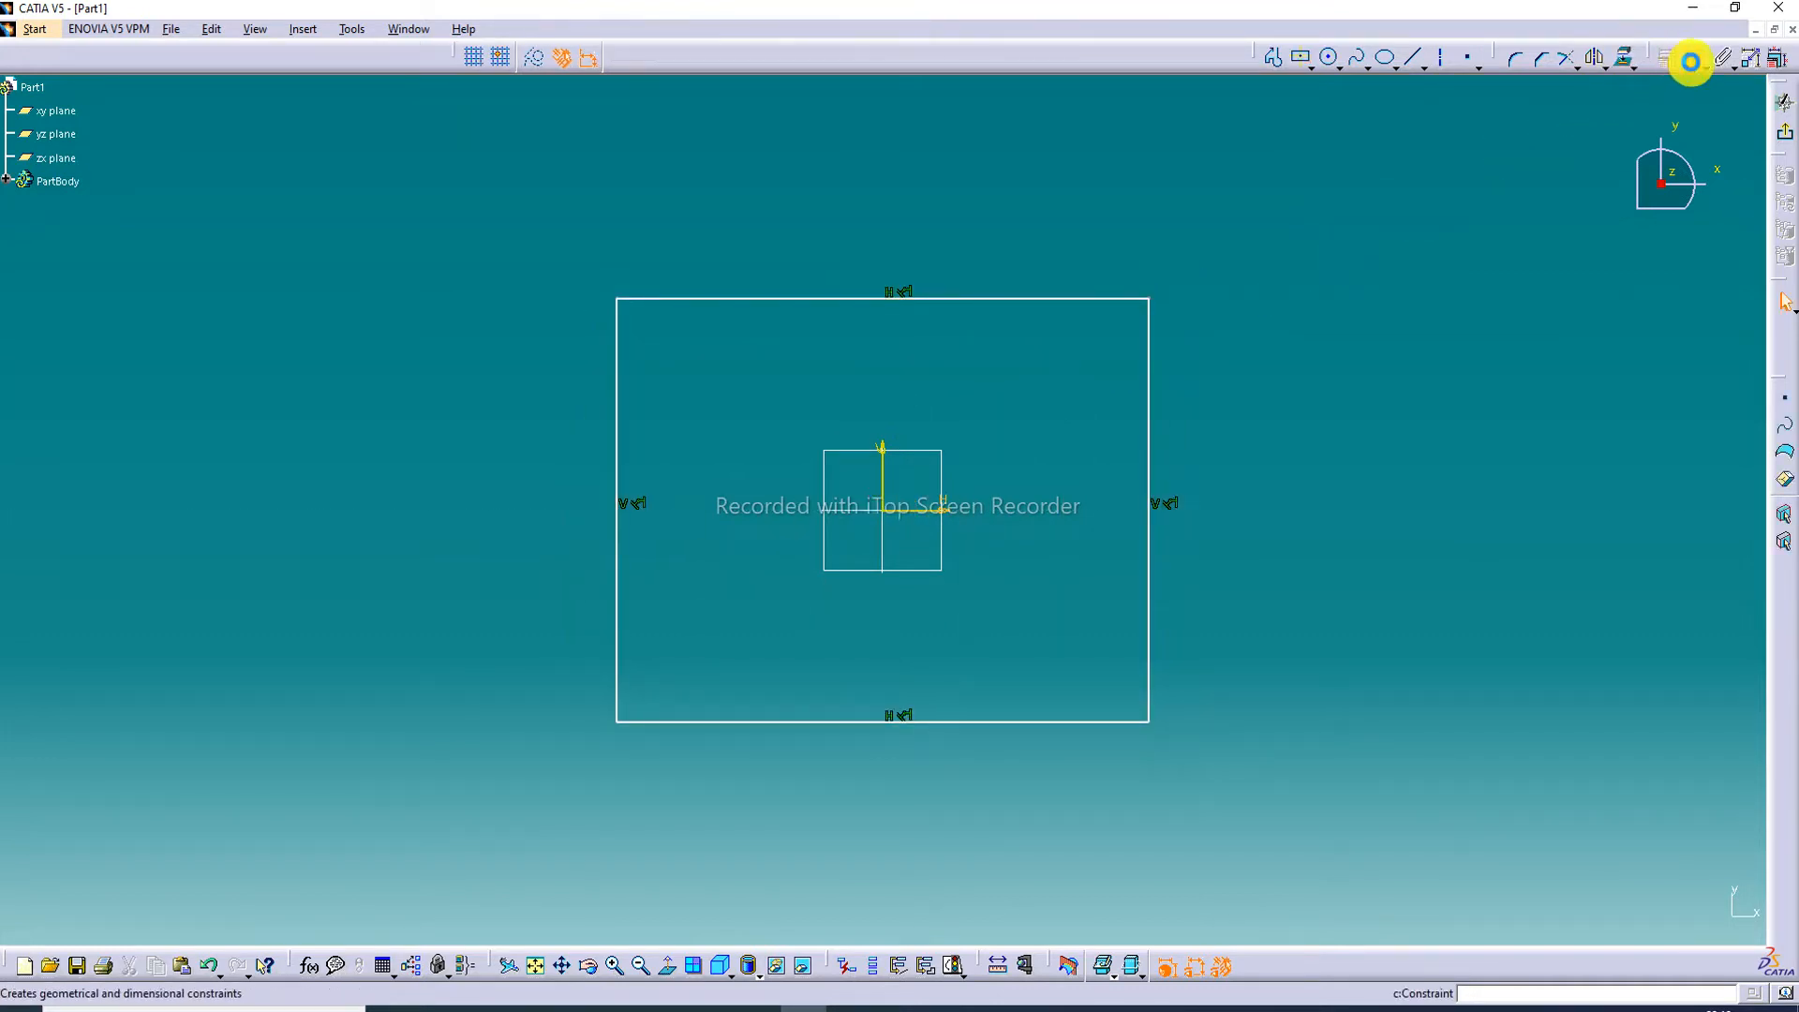
{"action": "left_click", "coordinate": [965, 298]}
{"action": "left_click", "coordinate": [955, 268]}
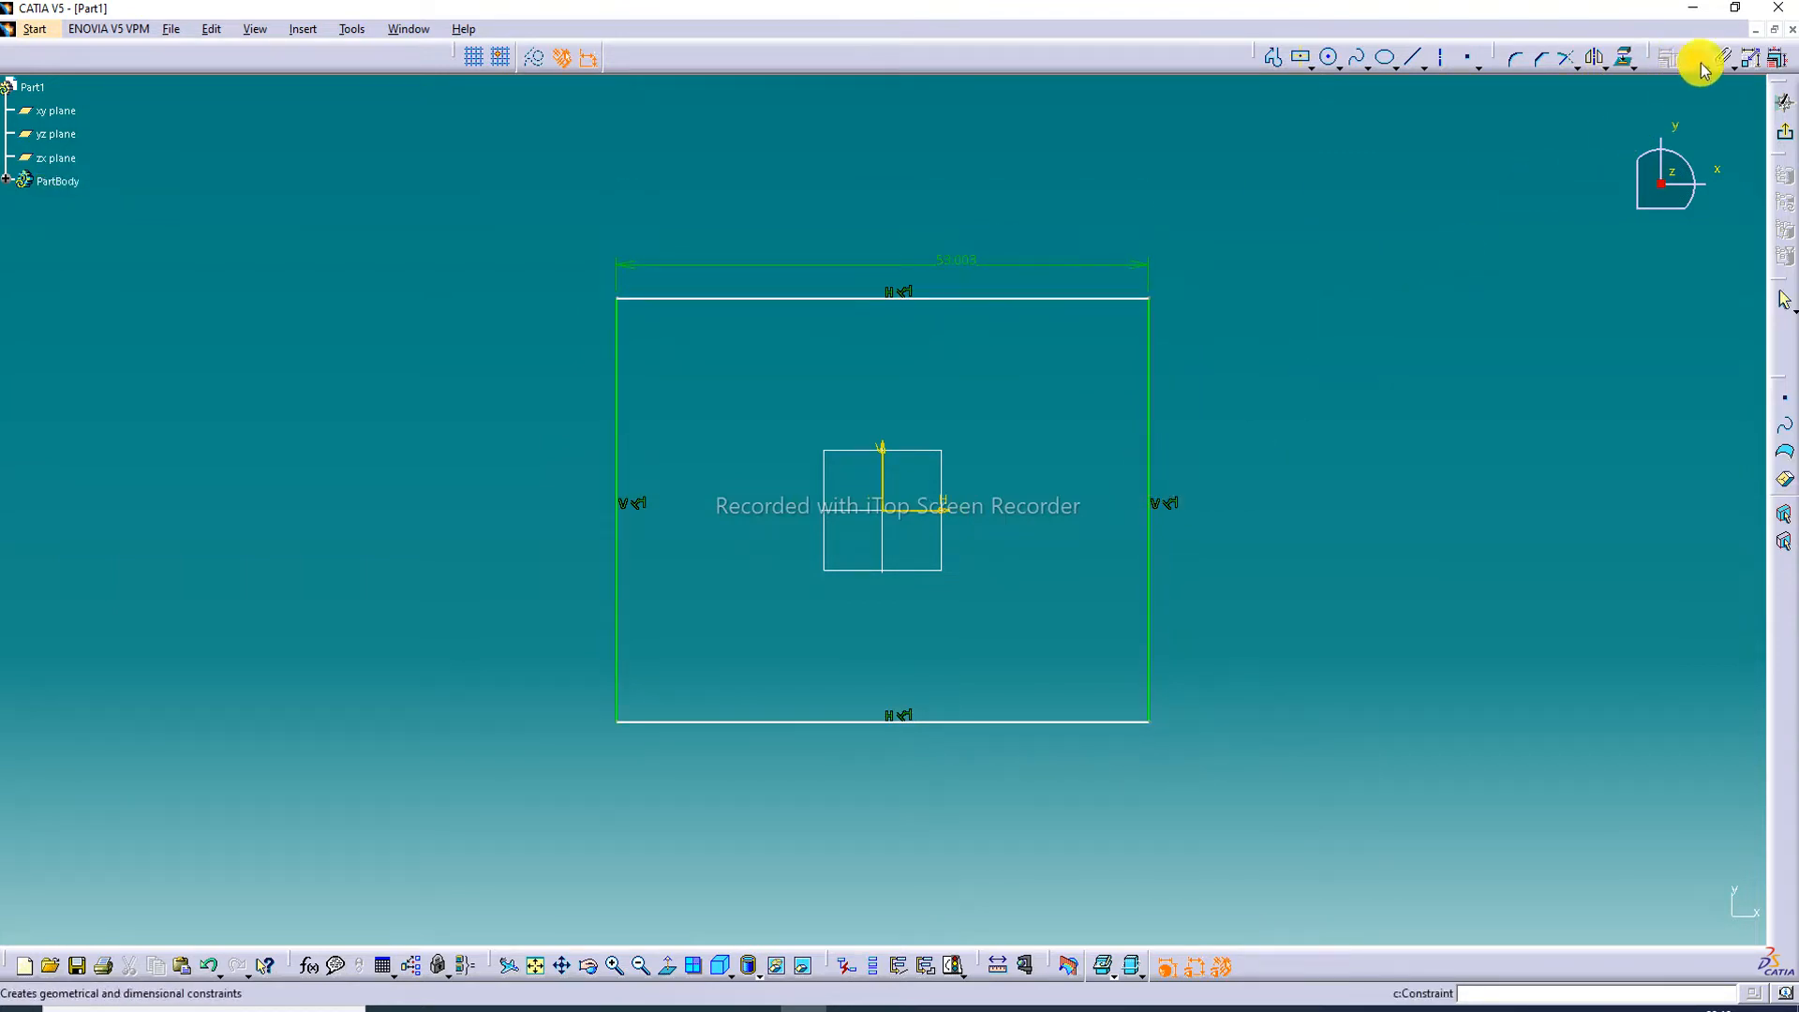
{"action": "left_click", "coordinate": [1148, 429]}
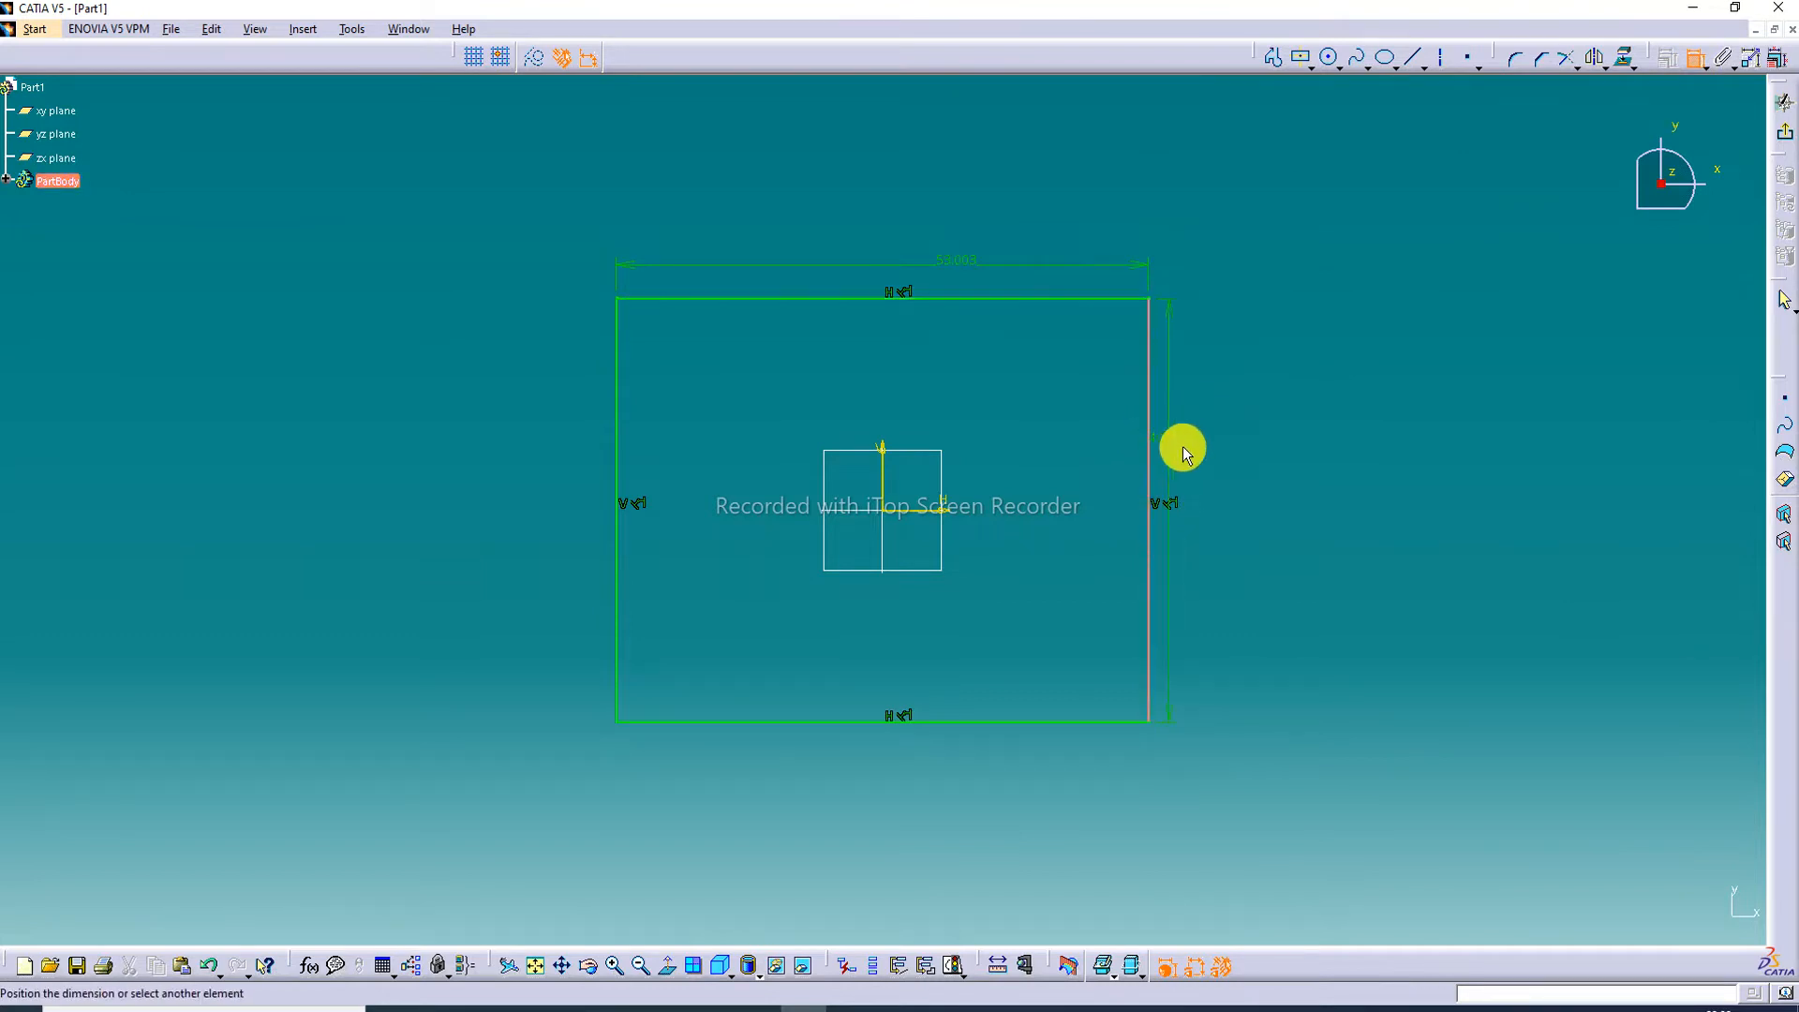
{"action": "left_click", "coordinate": [1196, 446]}
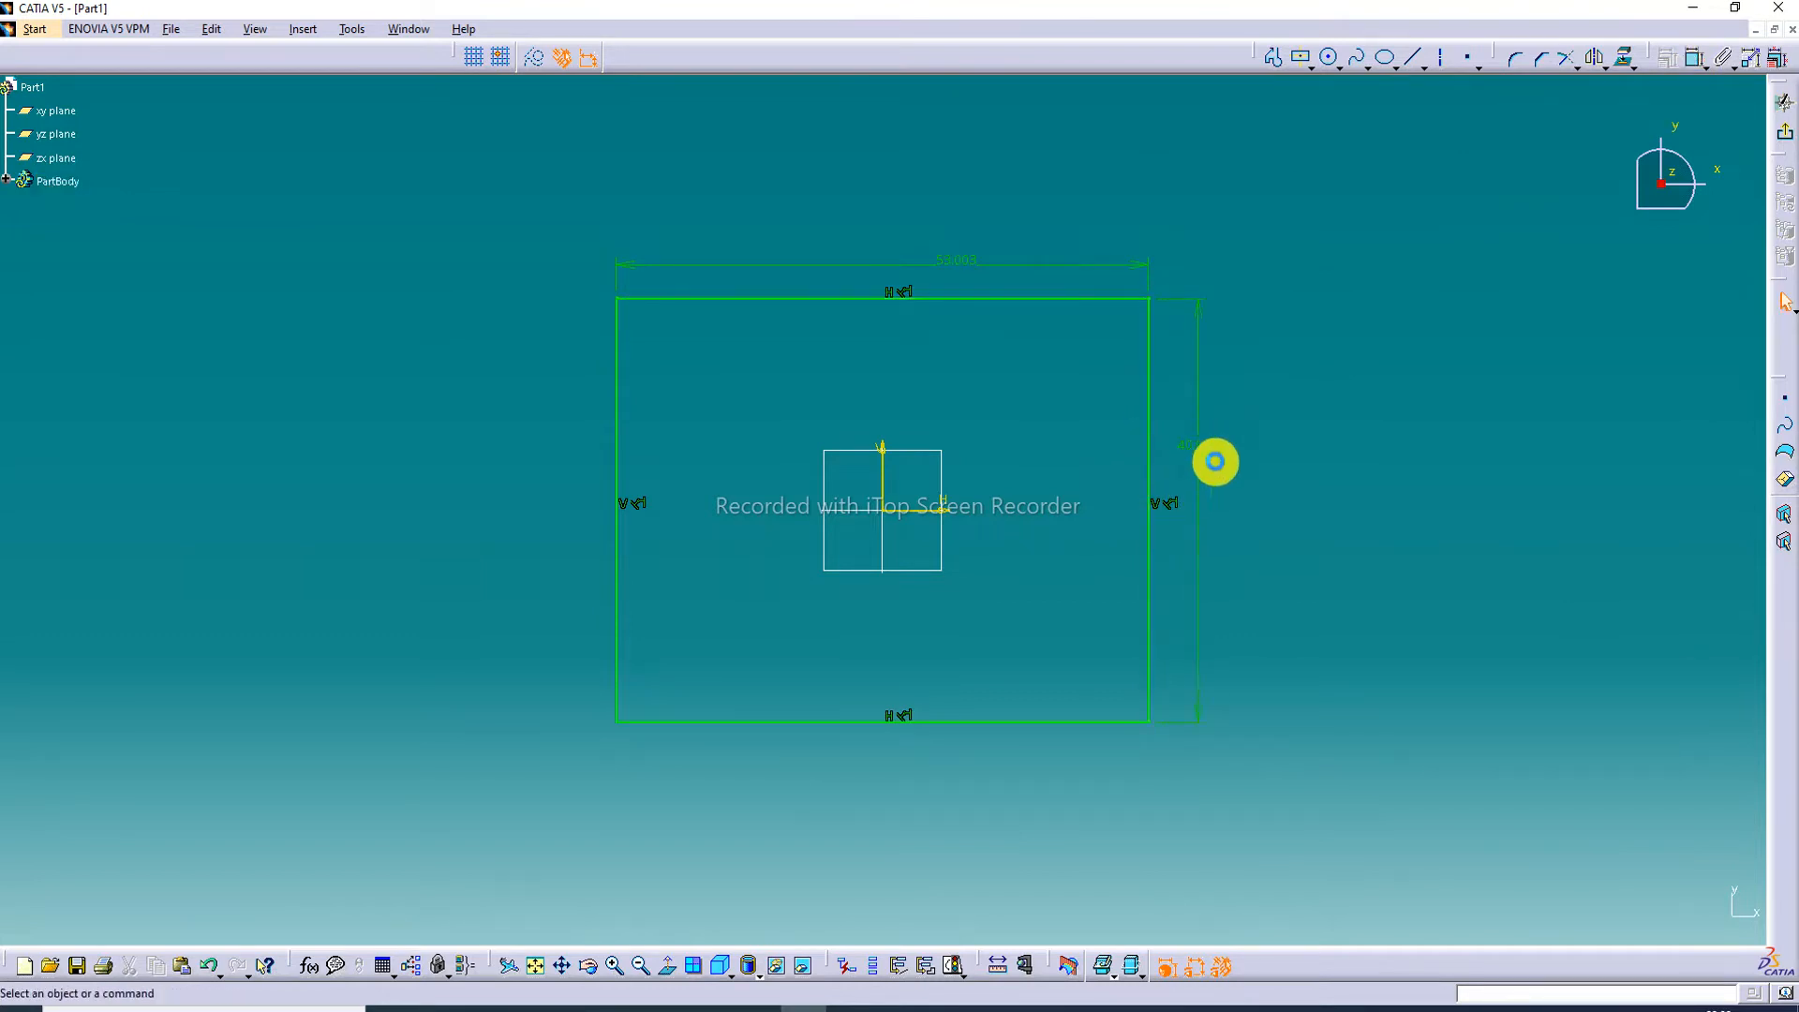
Step: Set the centered rectangle's width to 100 mm
{"action": "double_click", "coordinate": [957, 262]}
{"action": "type", "text": "100"}
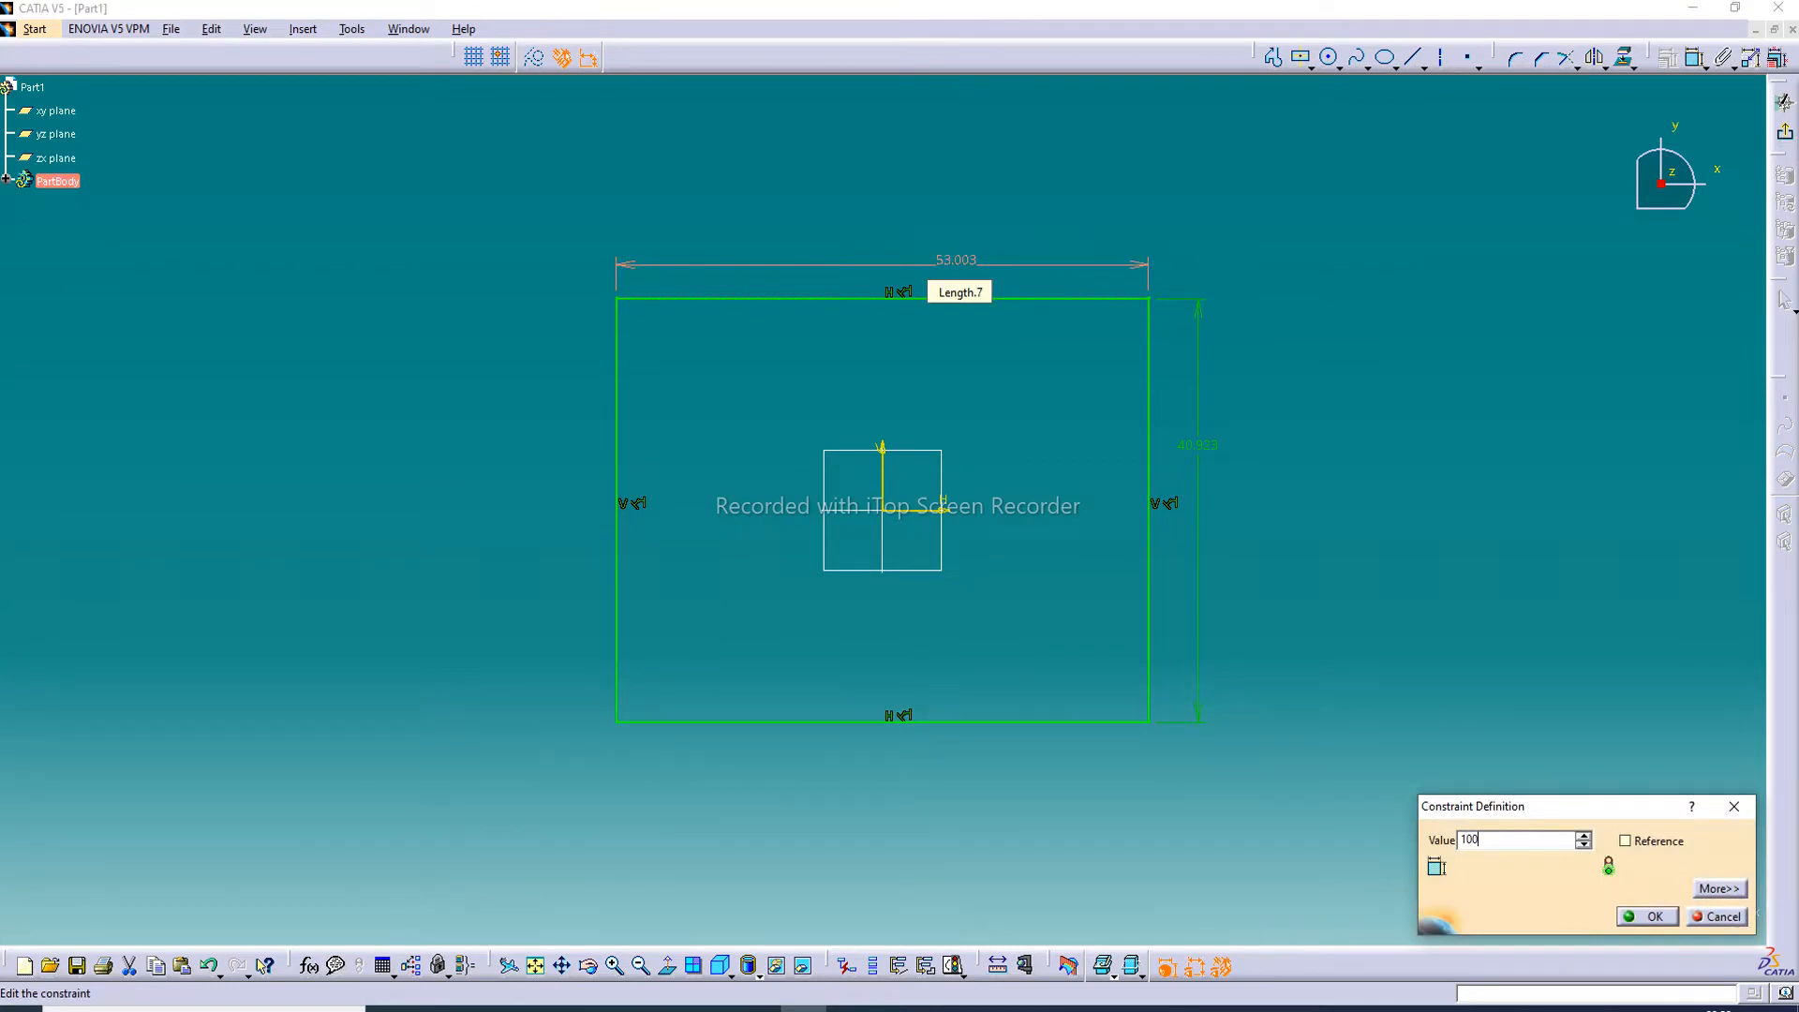
{"action": "key", "text": "Return"}
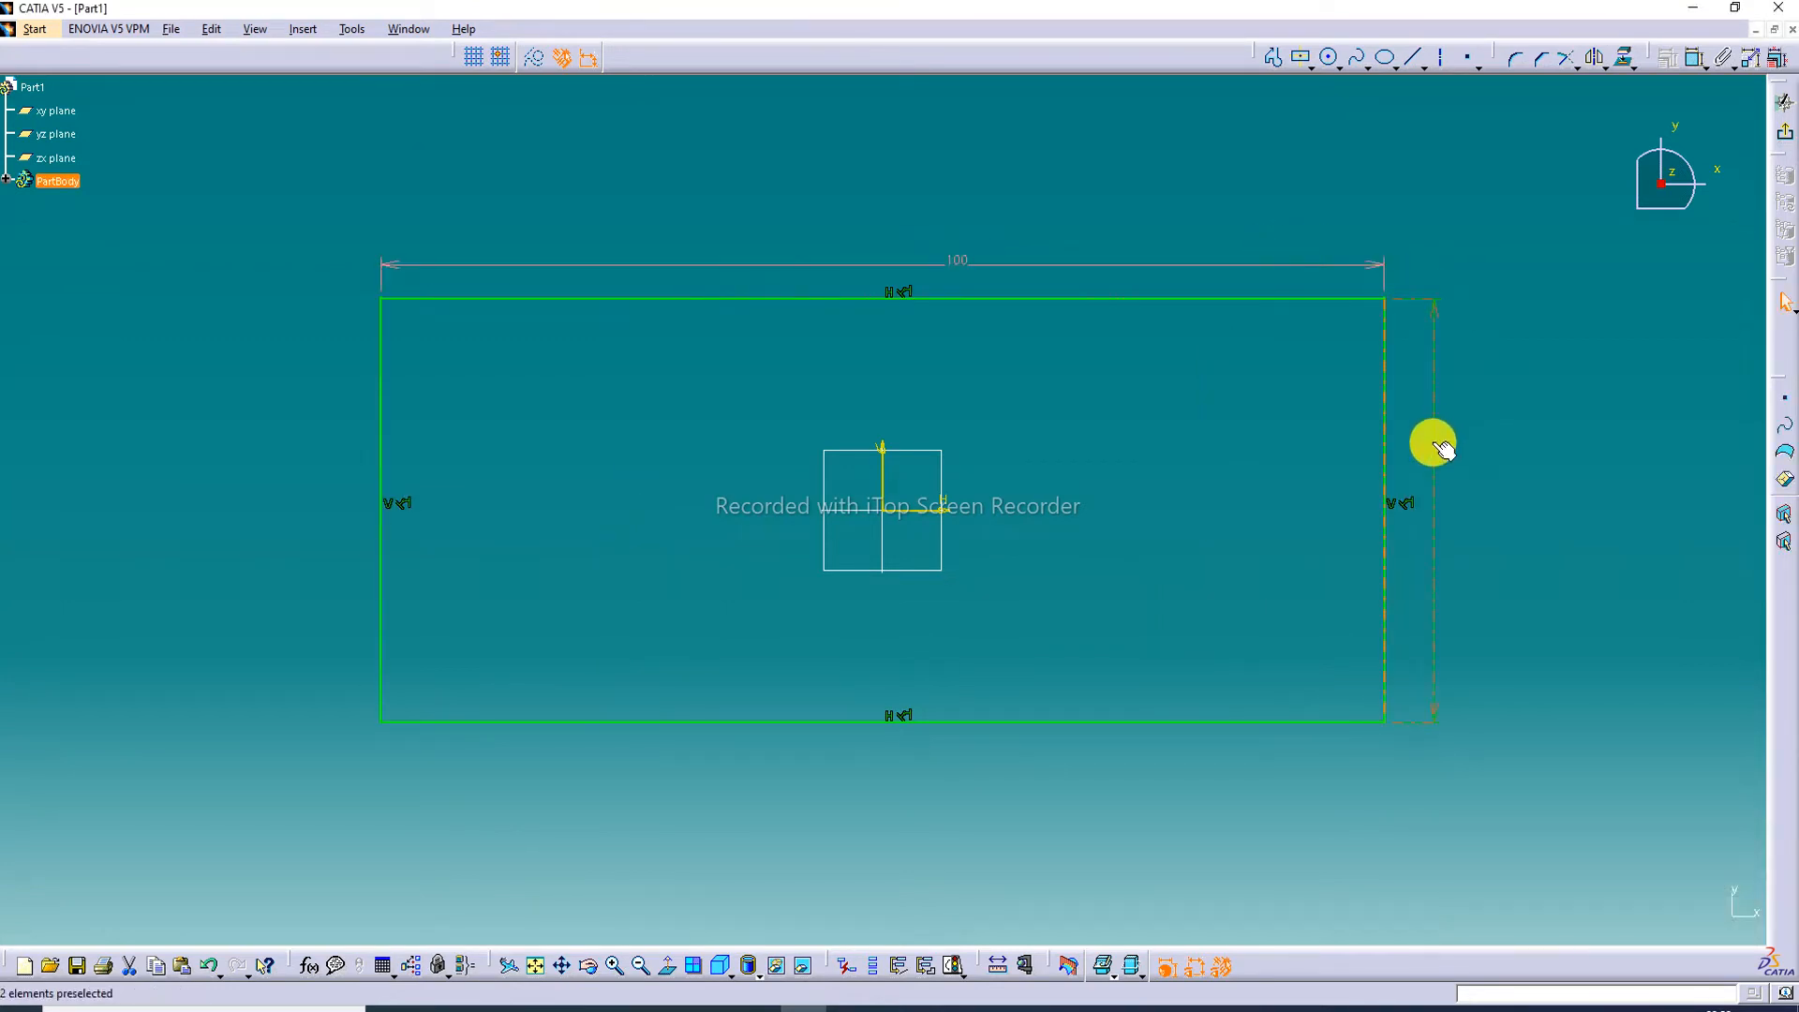
Step: Set the centered rectangle's height to 80 mm
{"action": "left_click", "coordinate": [1429, 446]}
{"action": "double_click", "coordinate": [1431, 453]}
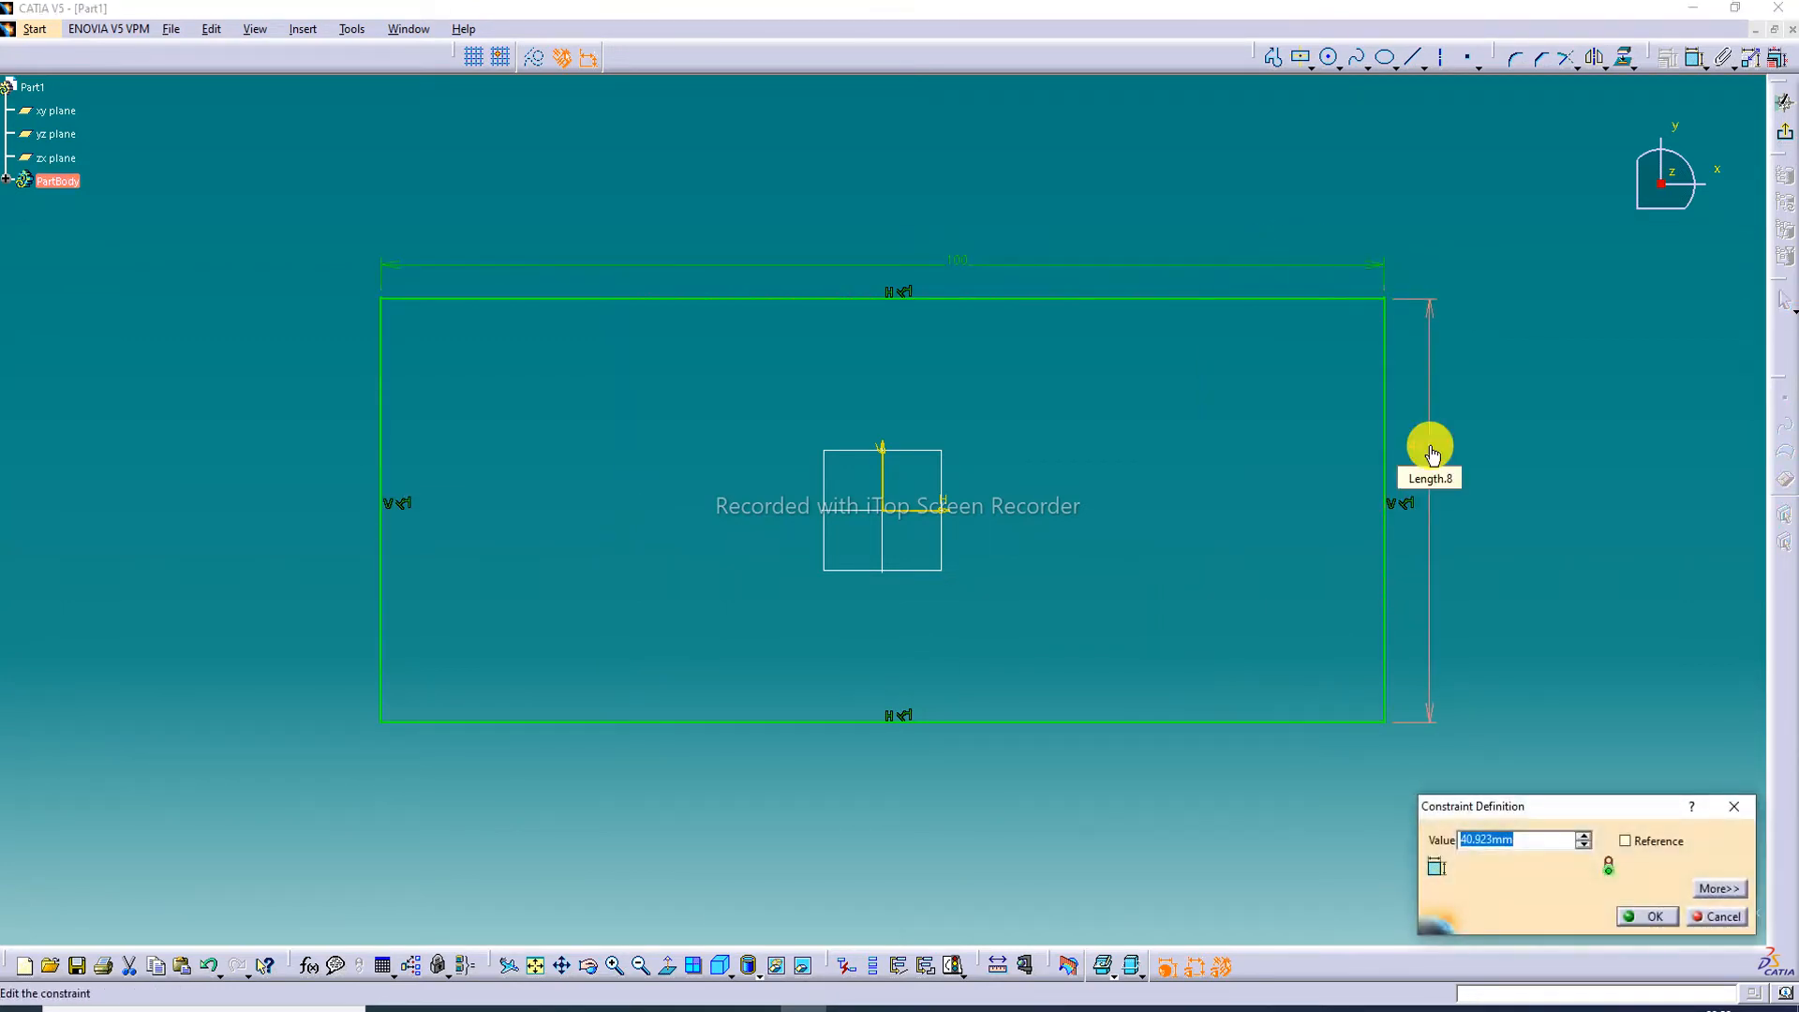
{"action": "type", "text": "9"}
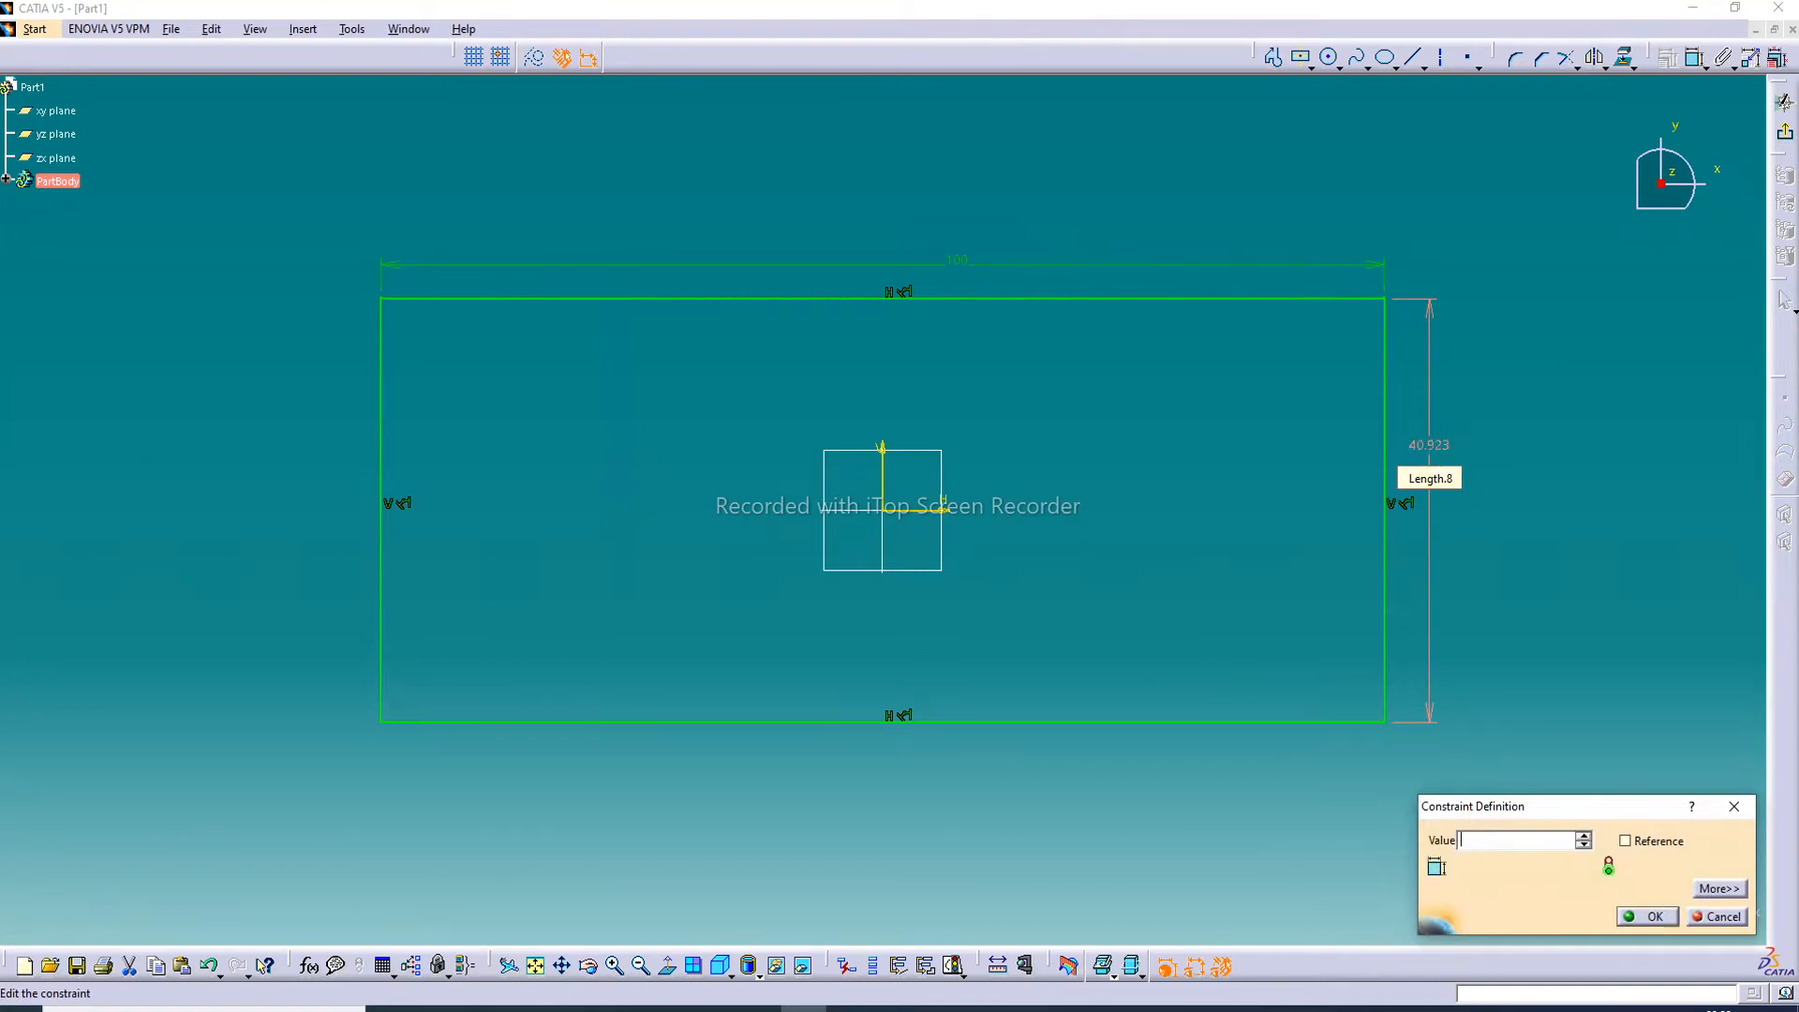
{"action": "type", "text": "0"}
{"action": "key", "text": "Return"}
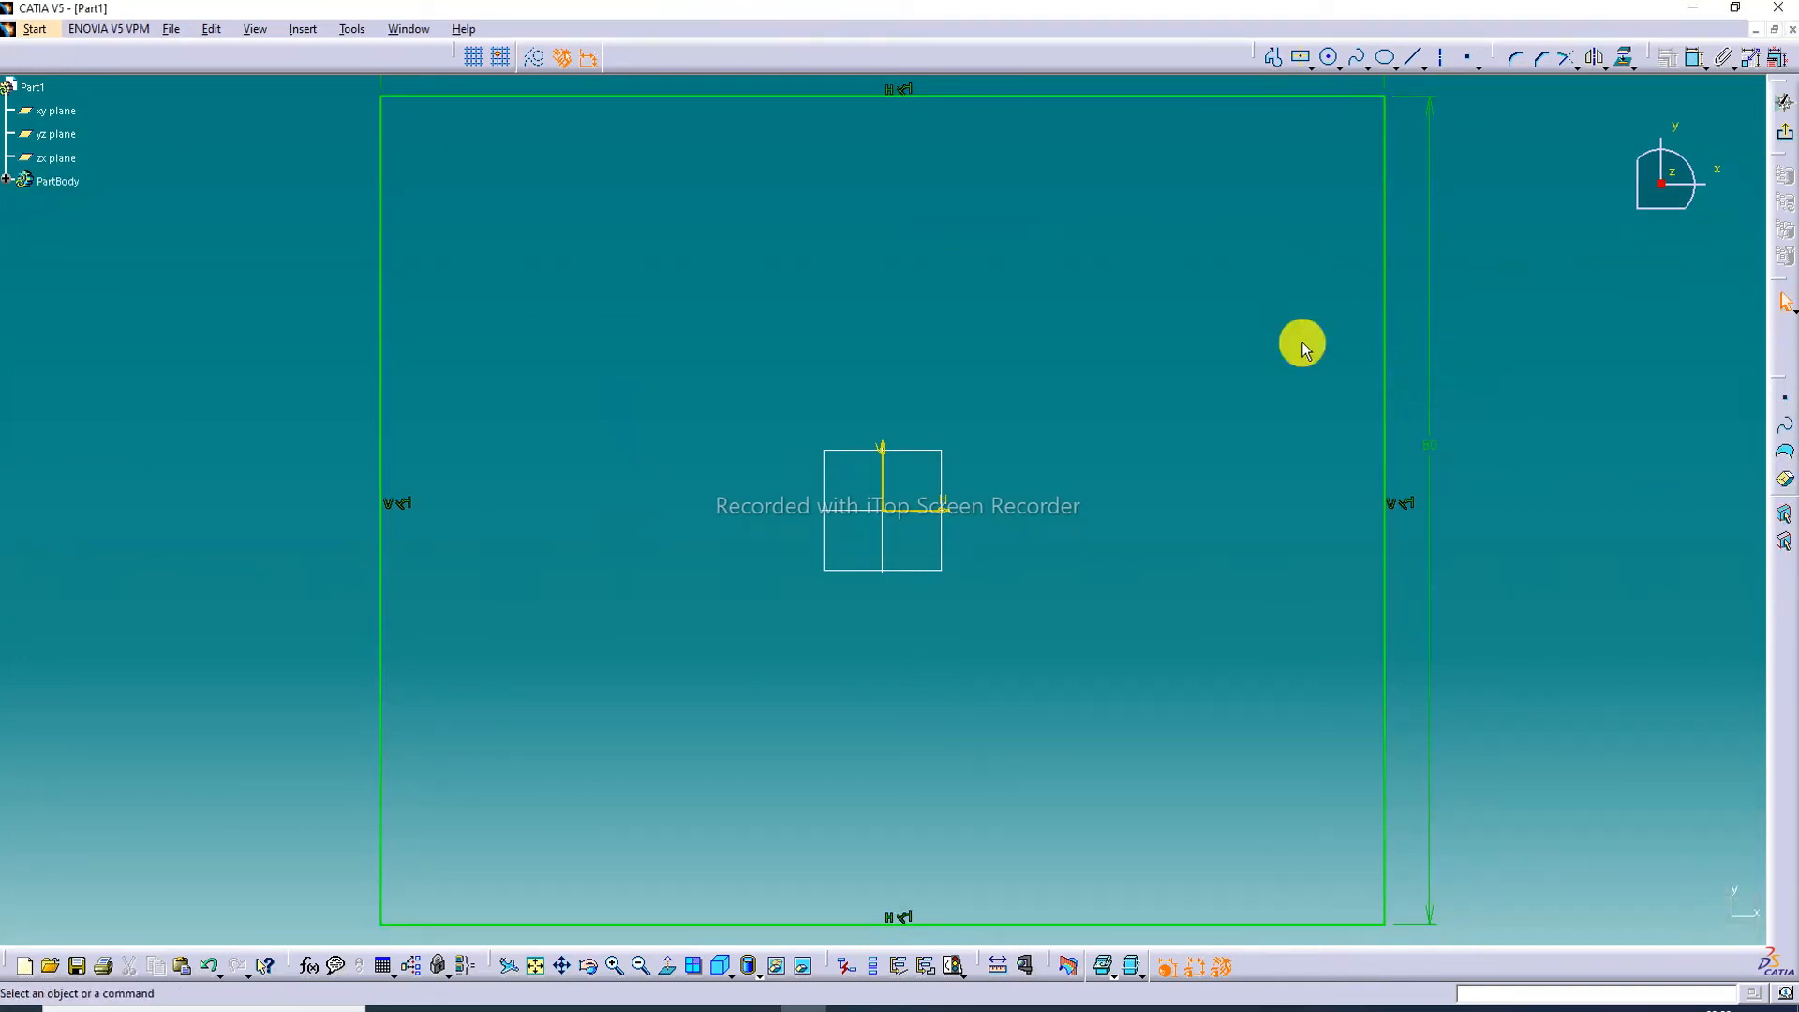
Step: Set the centered rectangle's width to 90 mm
{"action": "left_click", "coordinate": [537, 965]}
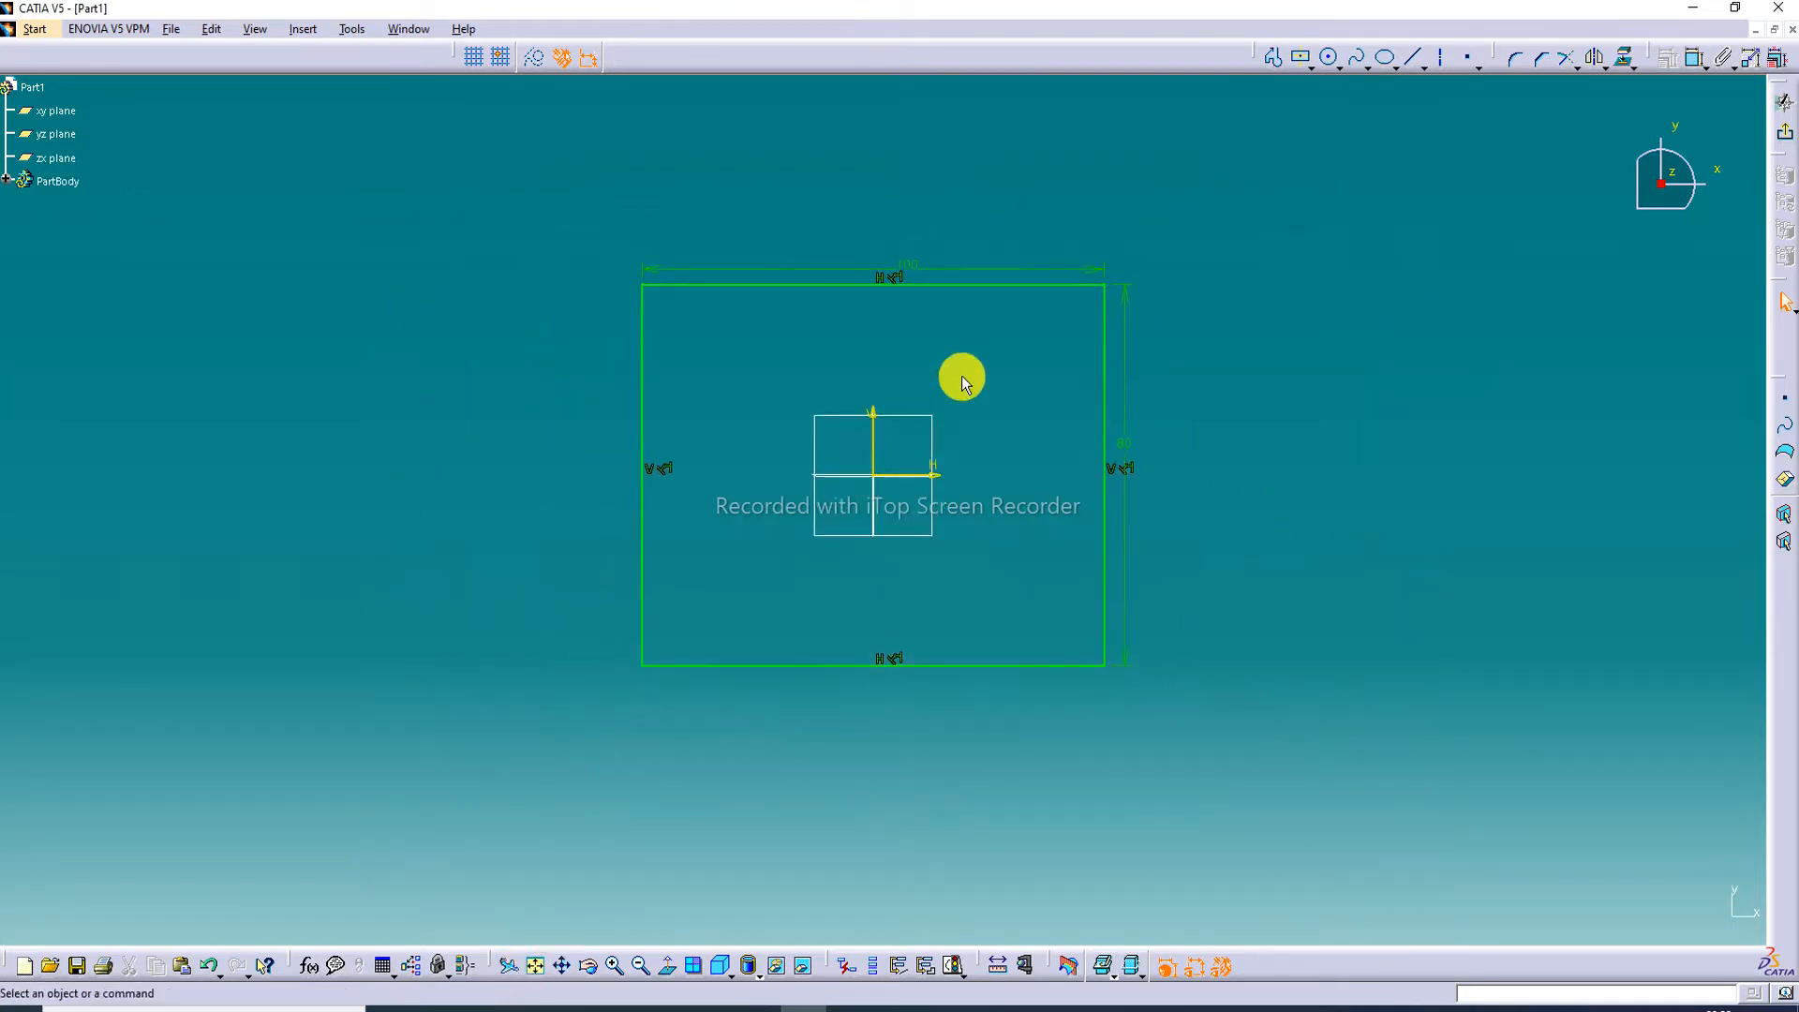
{"action": "double_click", "coordinate": [899, 290]}
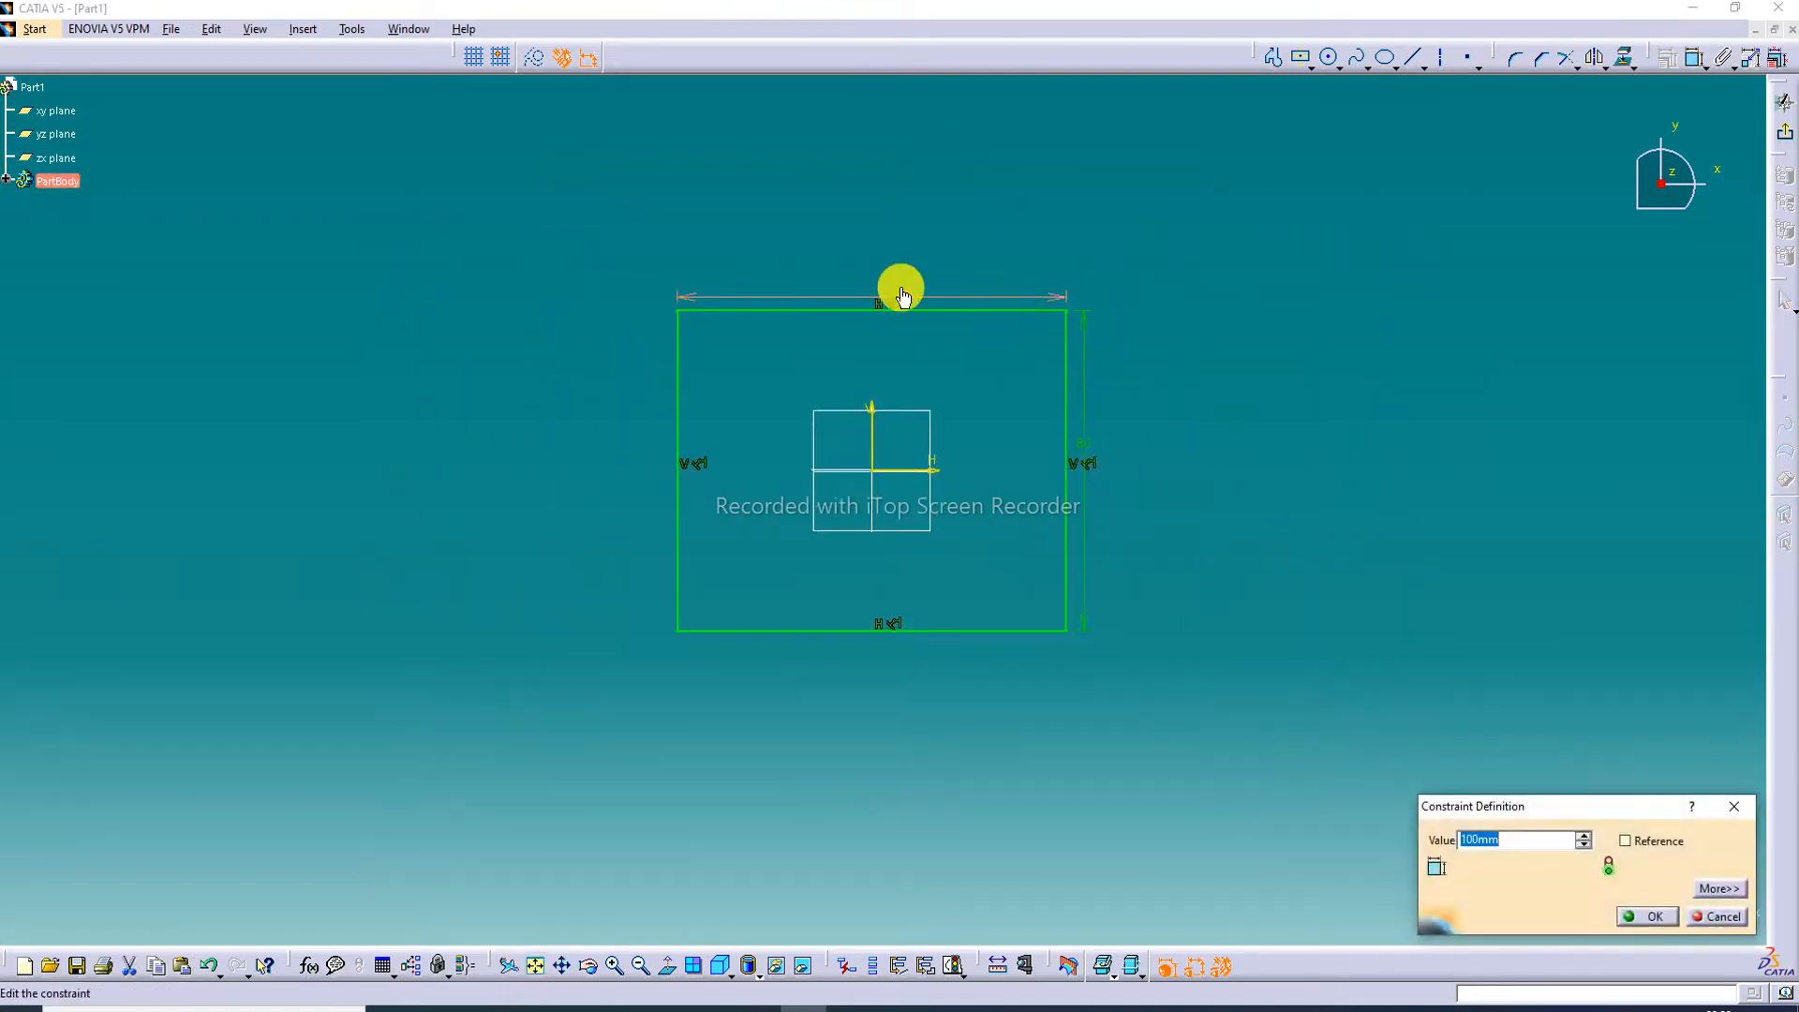
{"action": "type", "text": "90"}
{"action": "key", "text": "Return"}
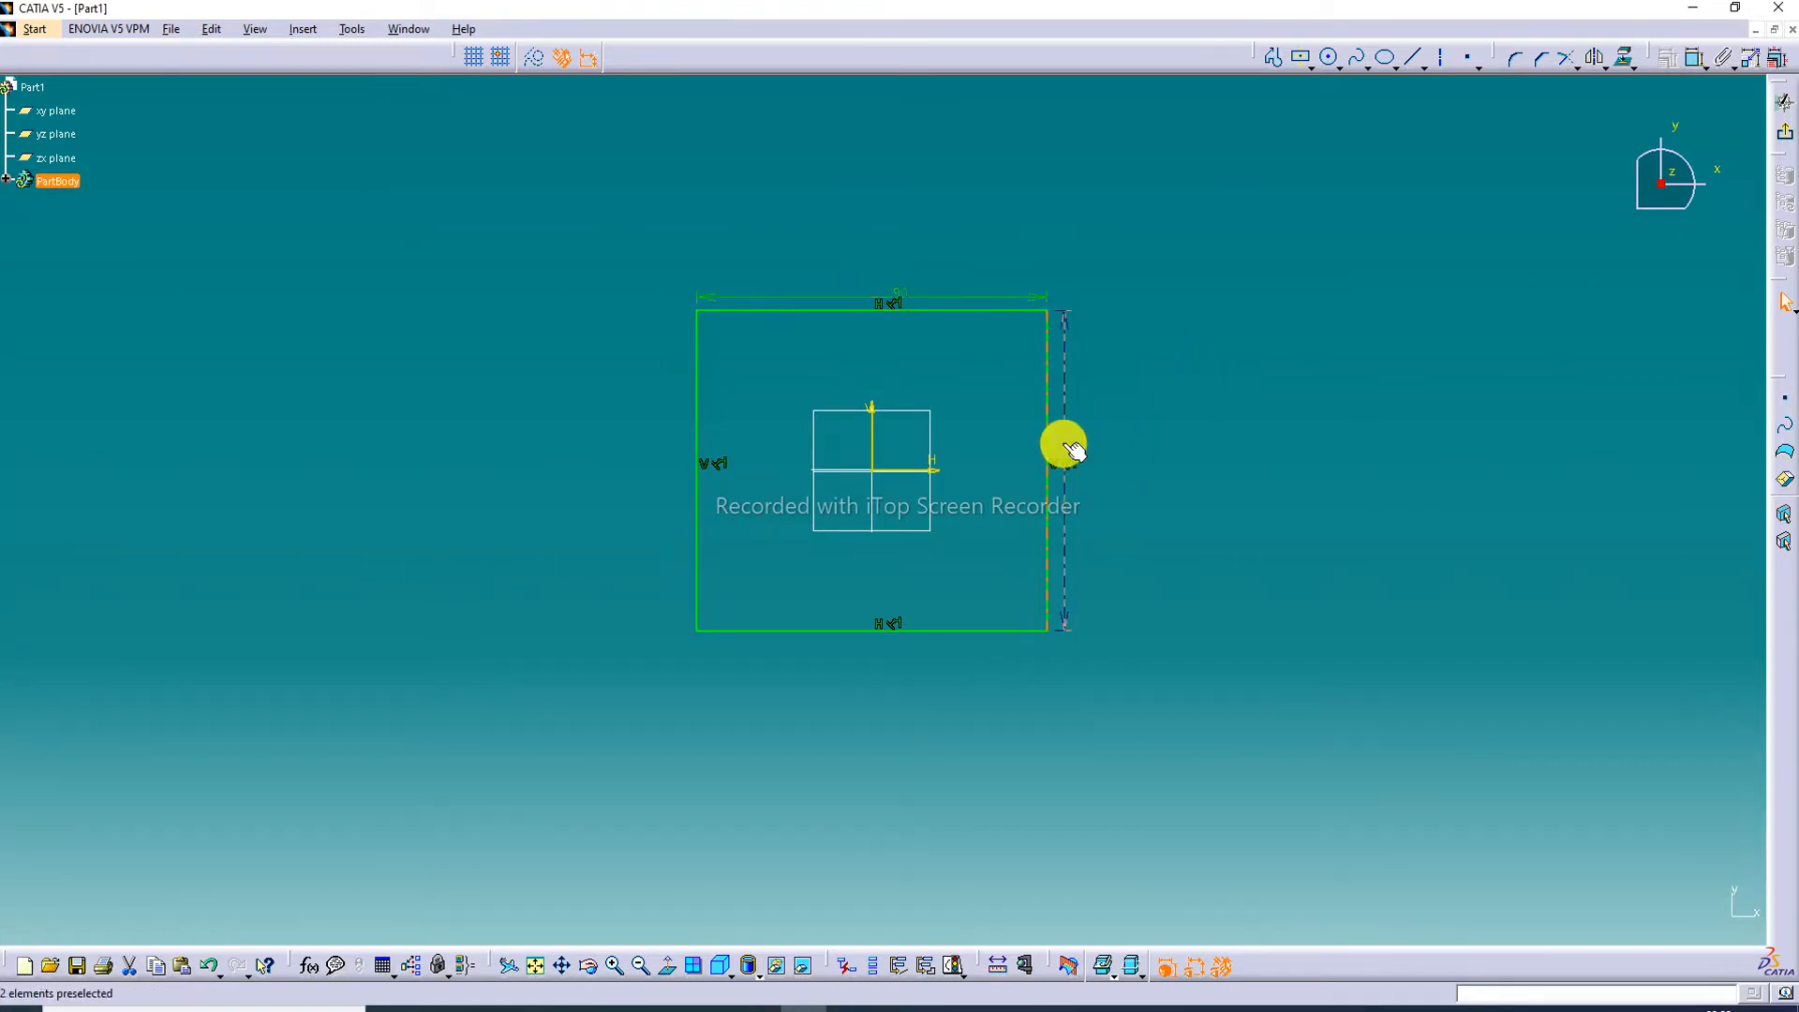
{"action": "type", "text": "70"}
{"action": "key", "text": "Return"}
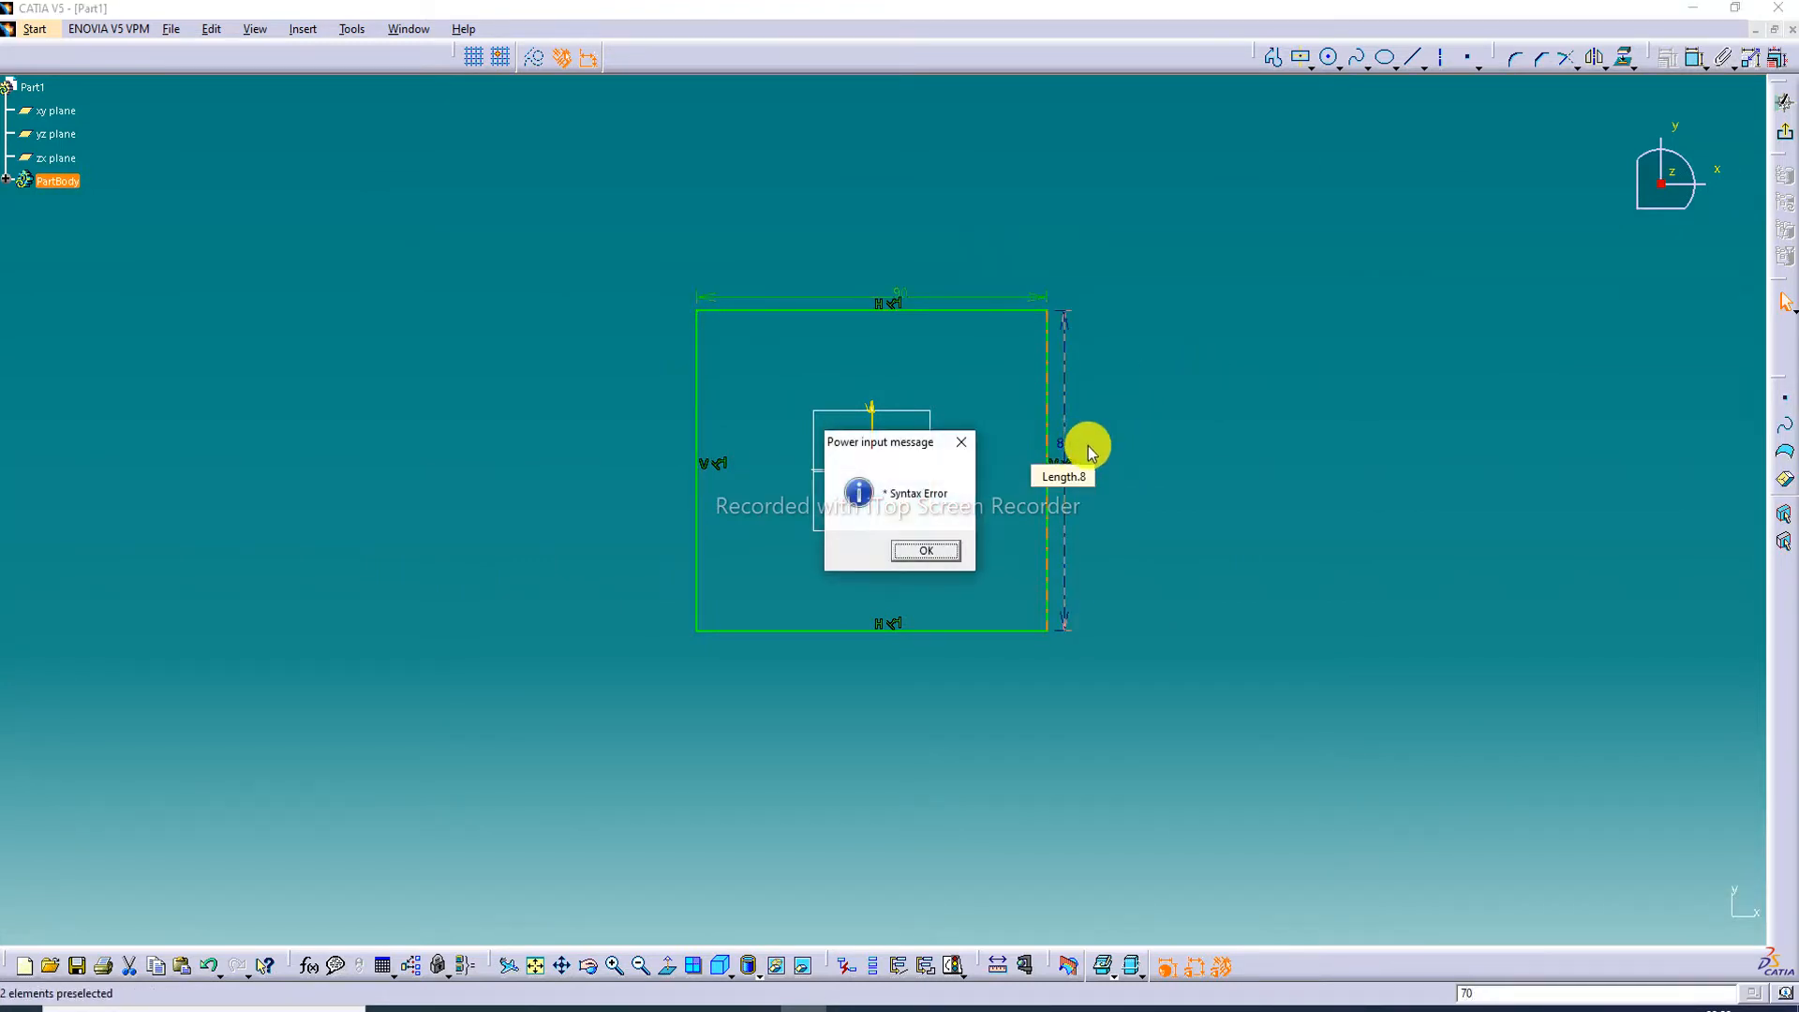
{"action": "left_click", "coordinate": [961, 442]}
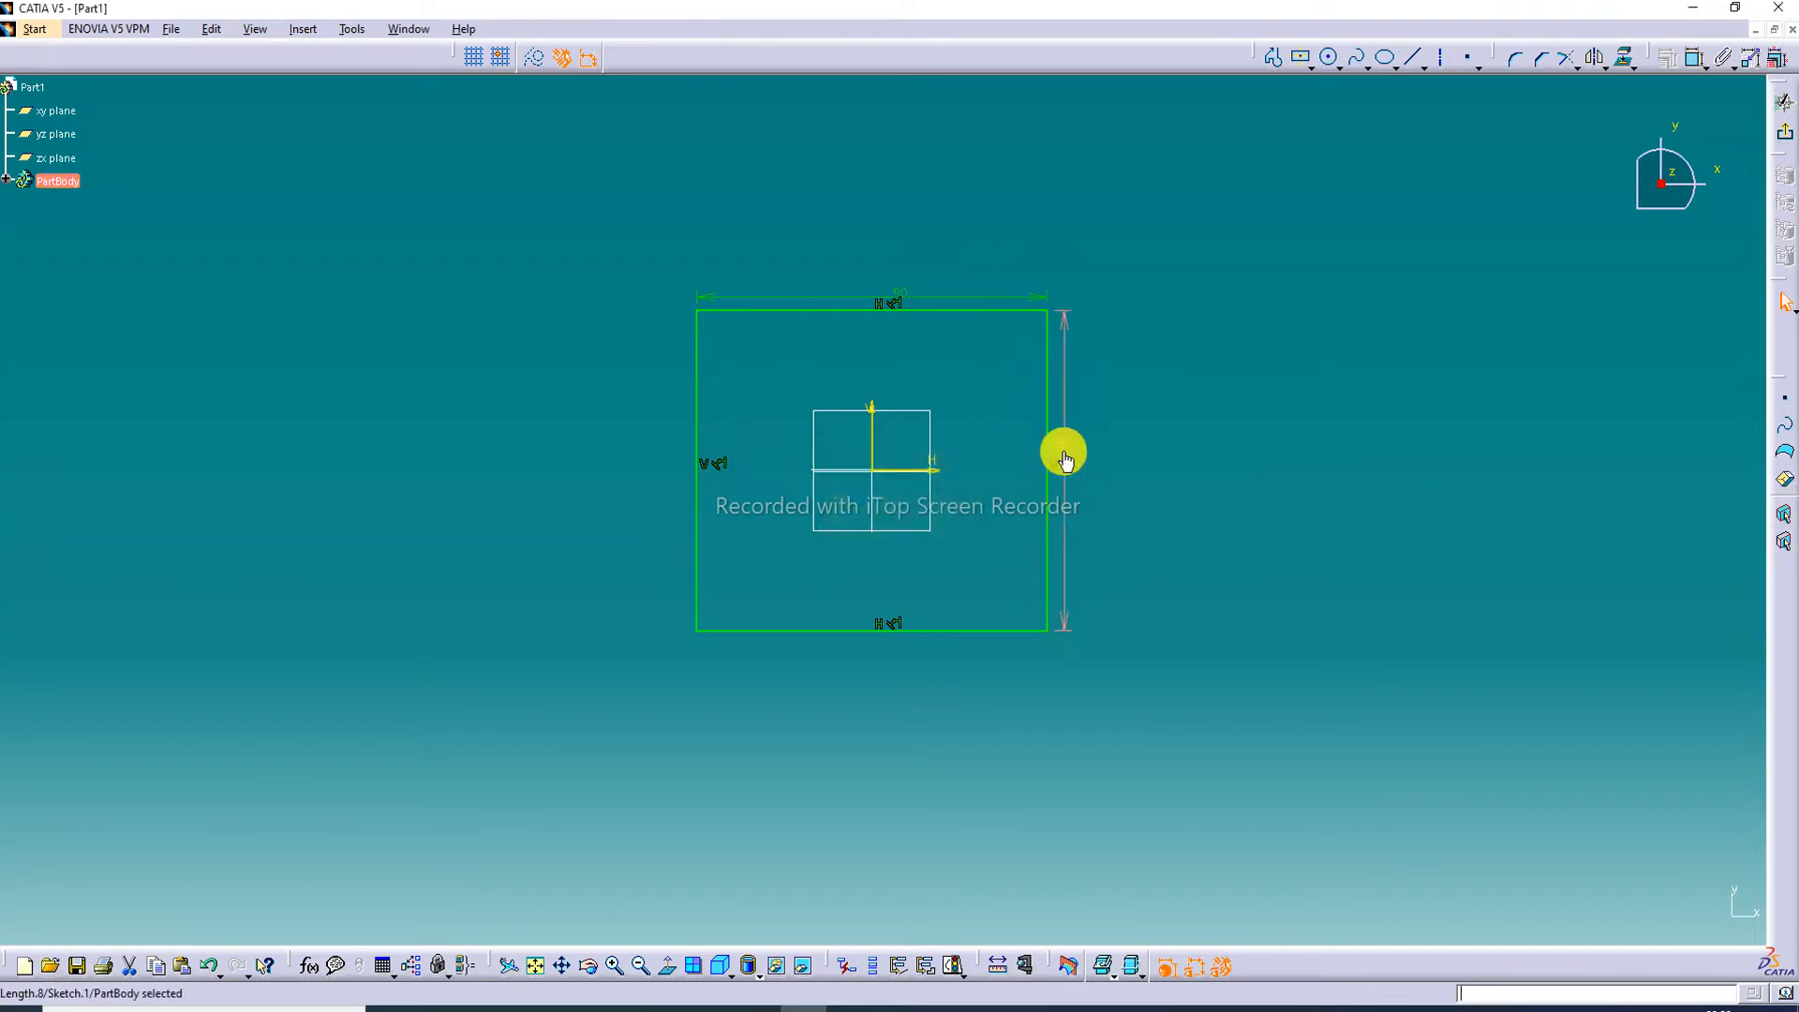
Step: Set the centered rectangle's height to 70 mm
{"action": "double_click", "coordinate": [1066, 447]}
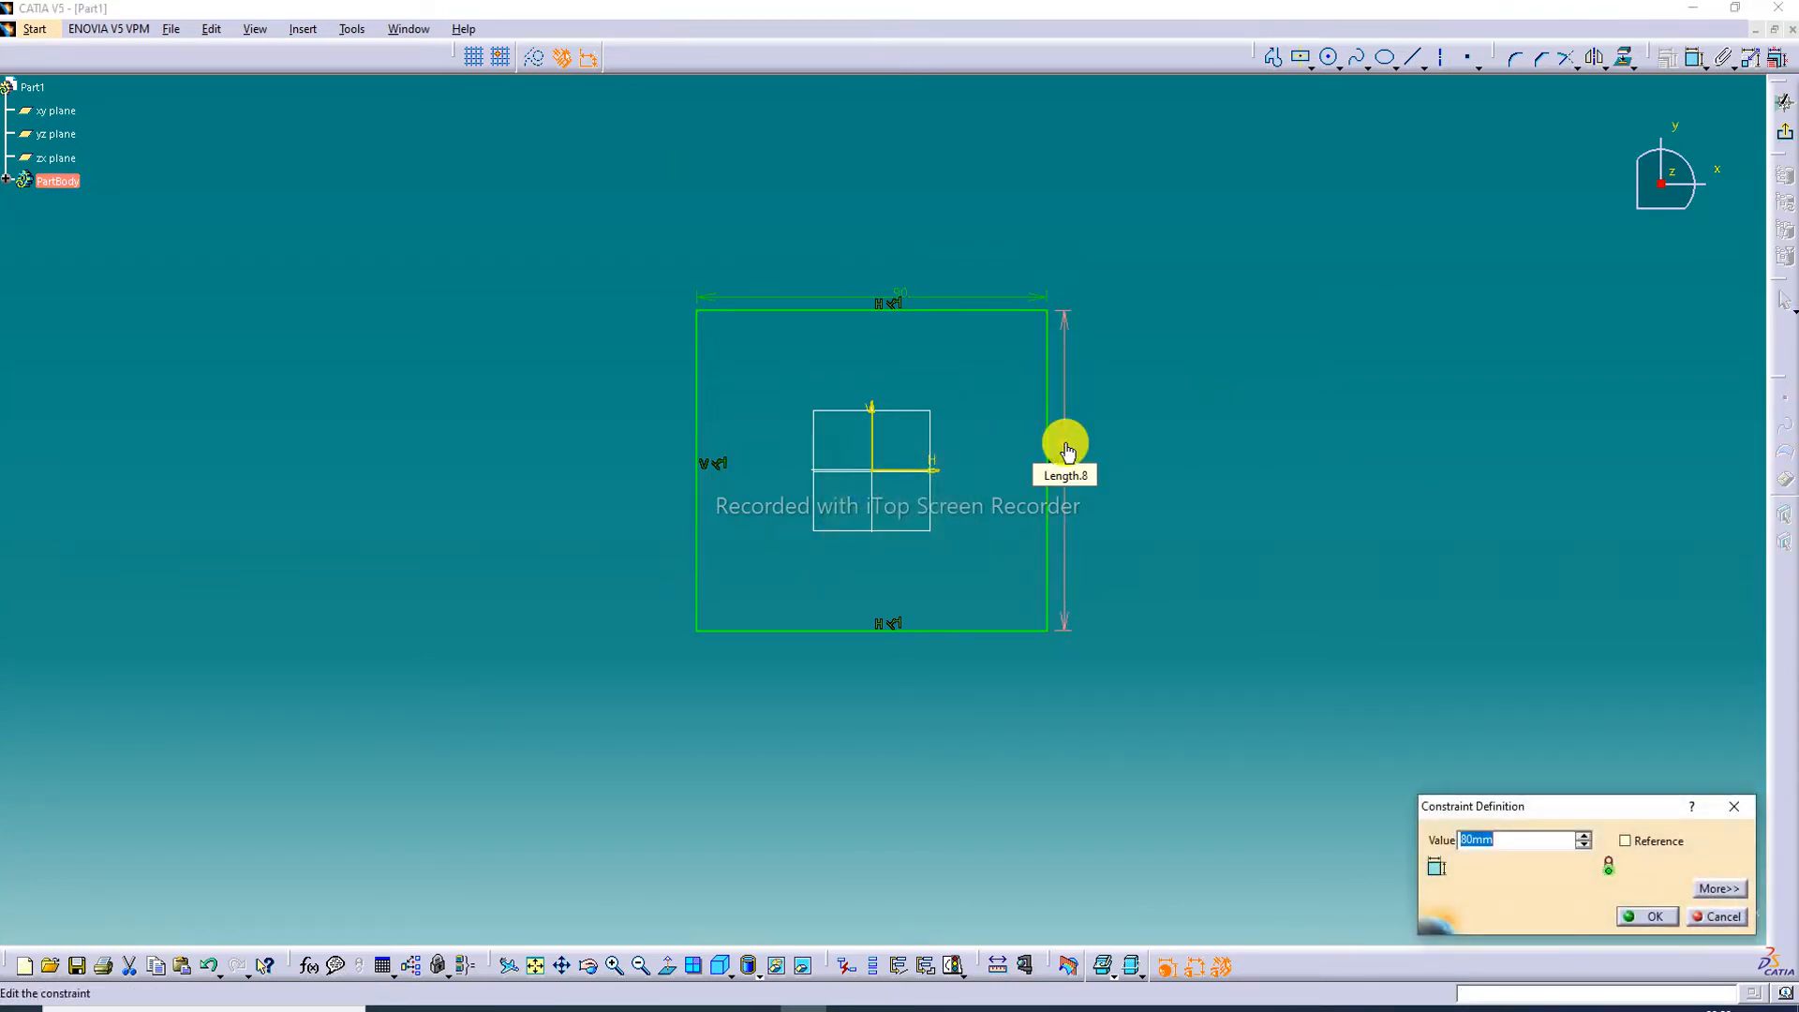
{"action": "type", "text": "70"}
{"action": "key", "text": "Return"}
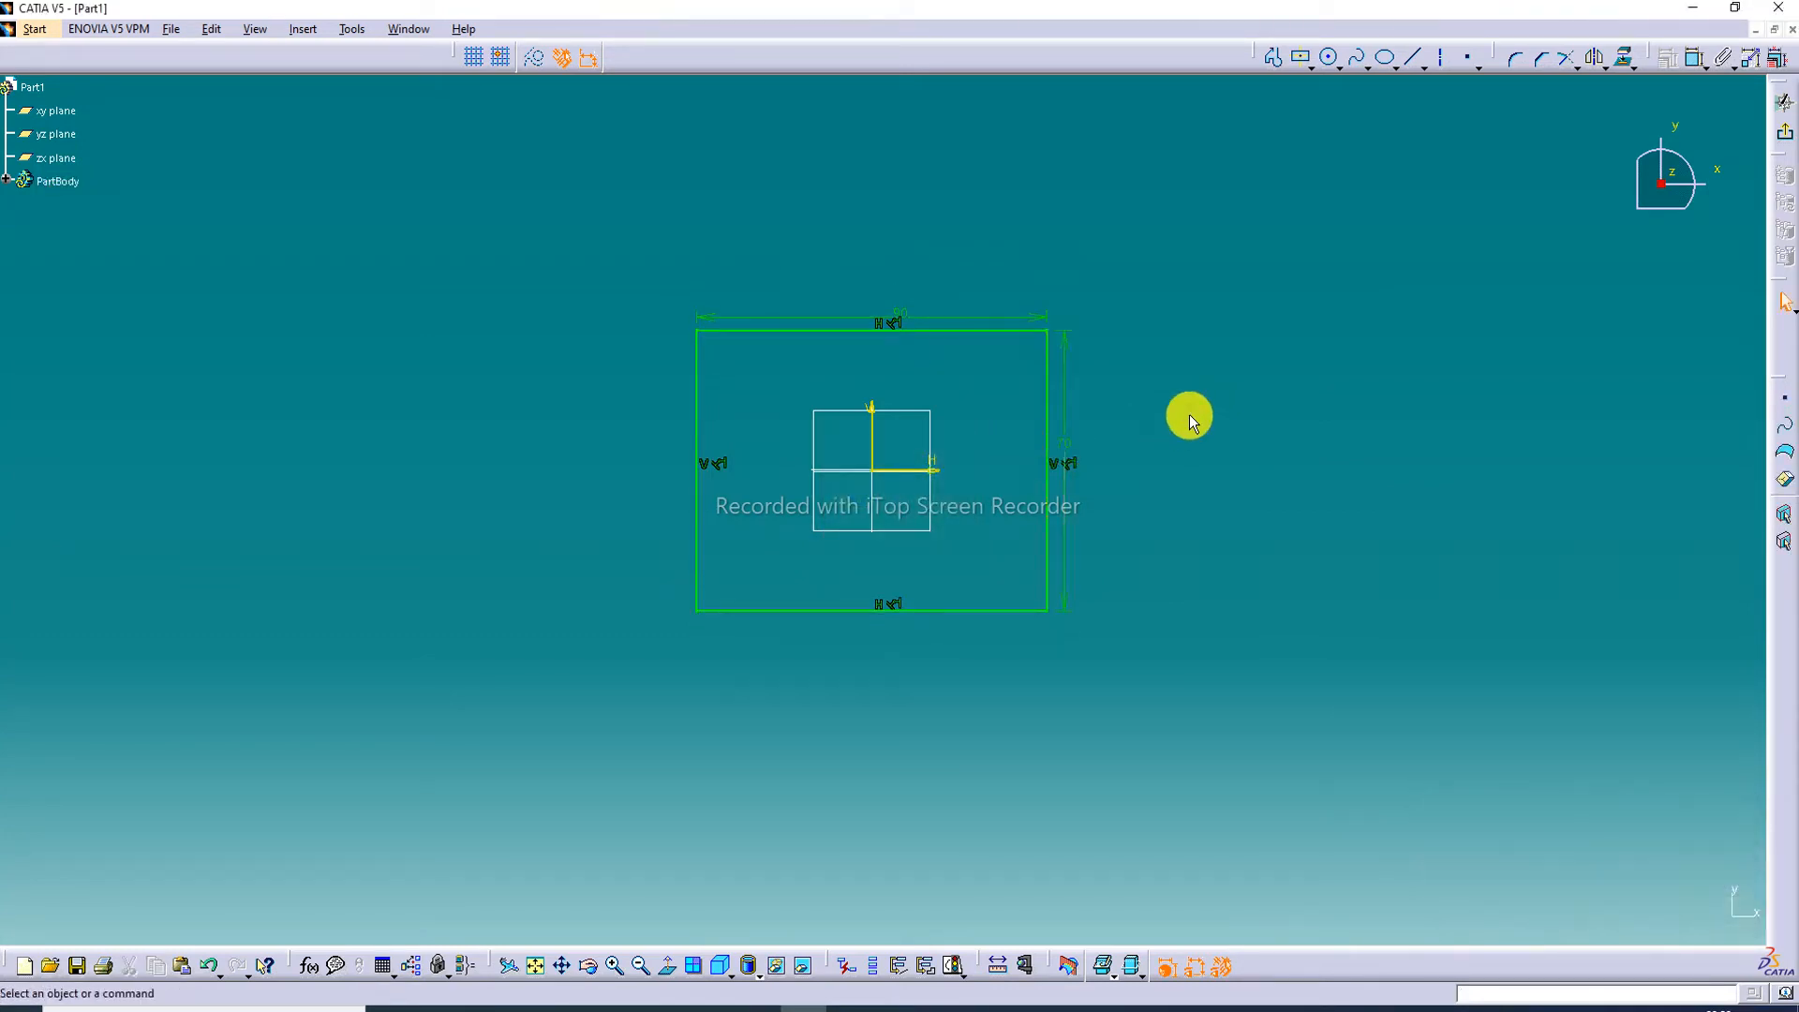
{"action": "left_click", "coordinate": [535, 965]}
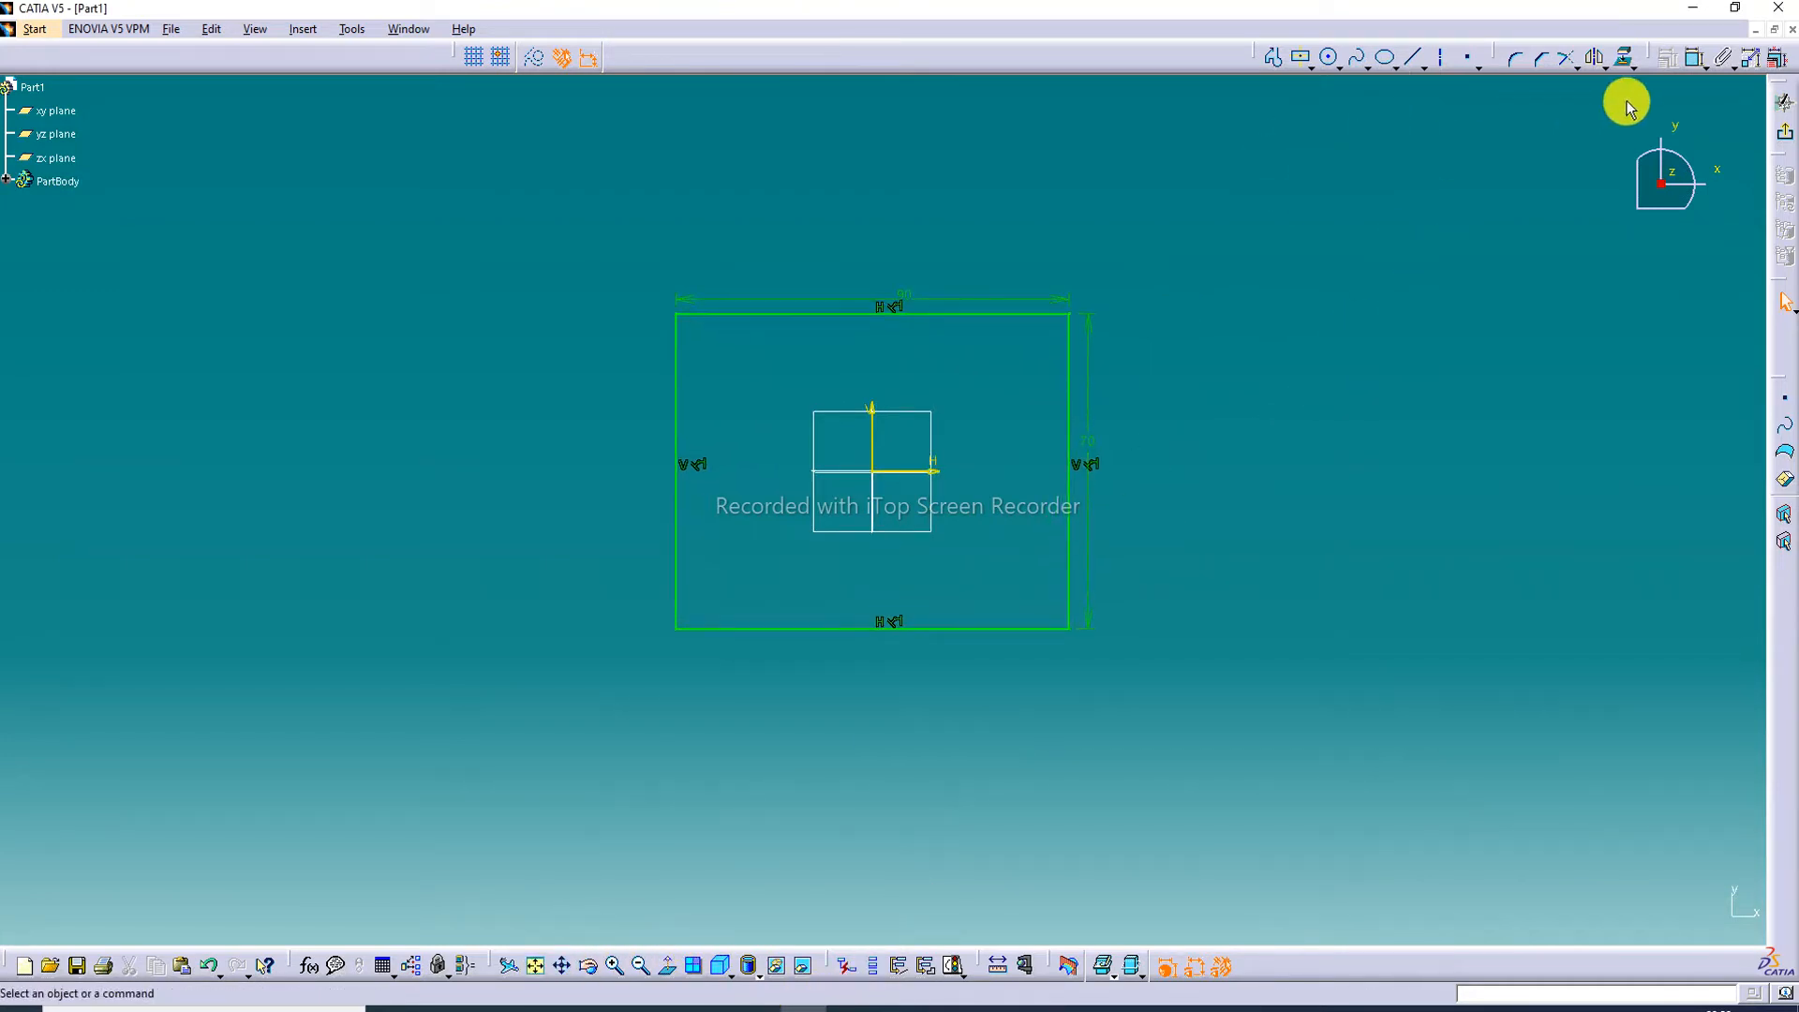
Step: Finish the rectangle sketch and extrude it upward as a 20 mm pad
{"action": "left_click", "coordinate": [1786, 141]}
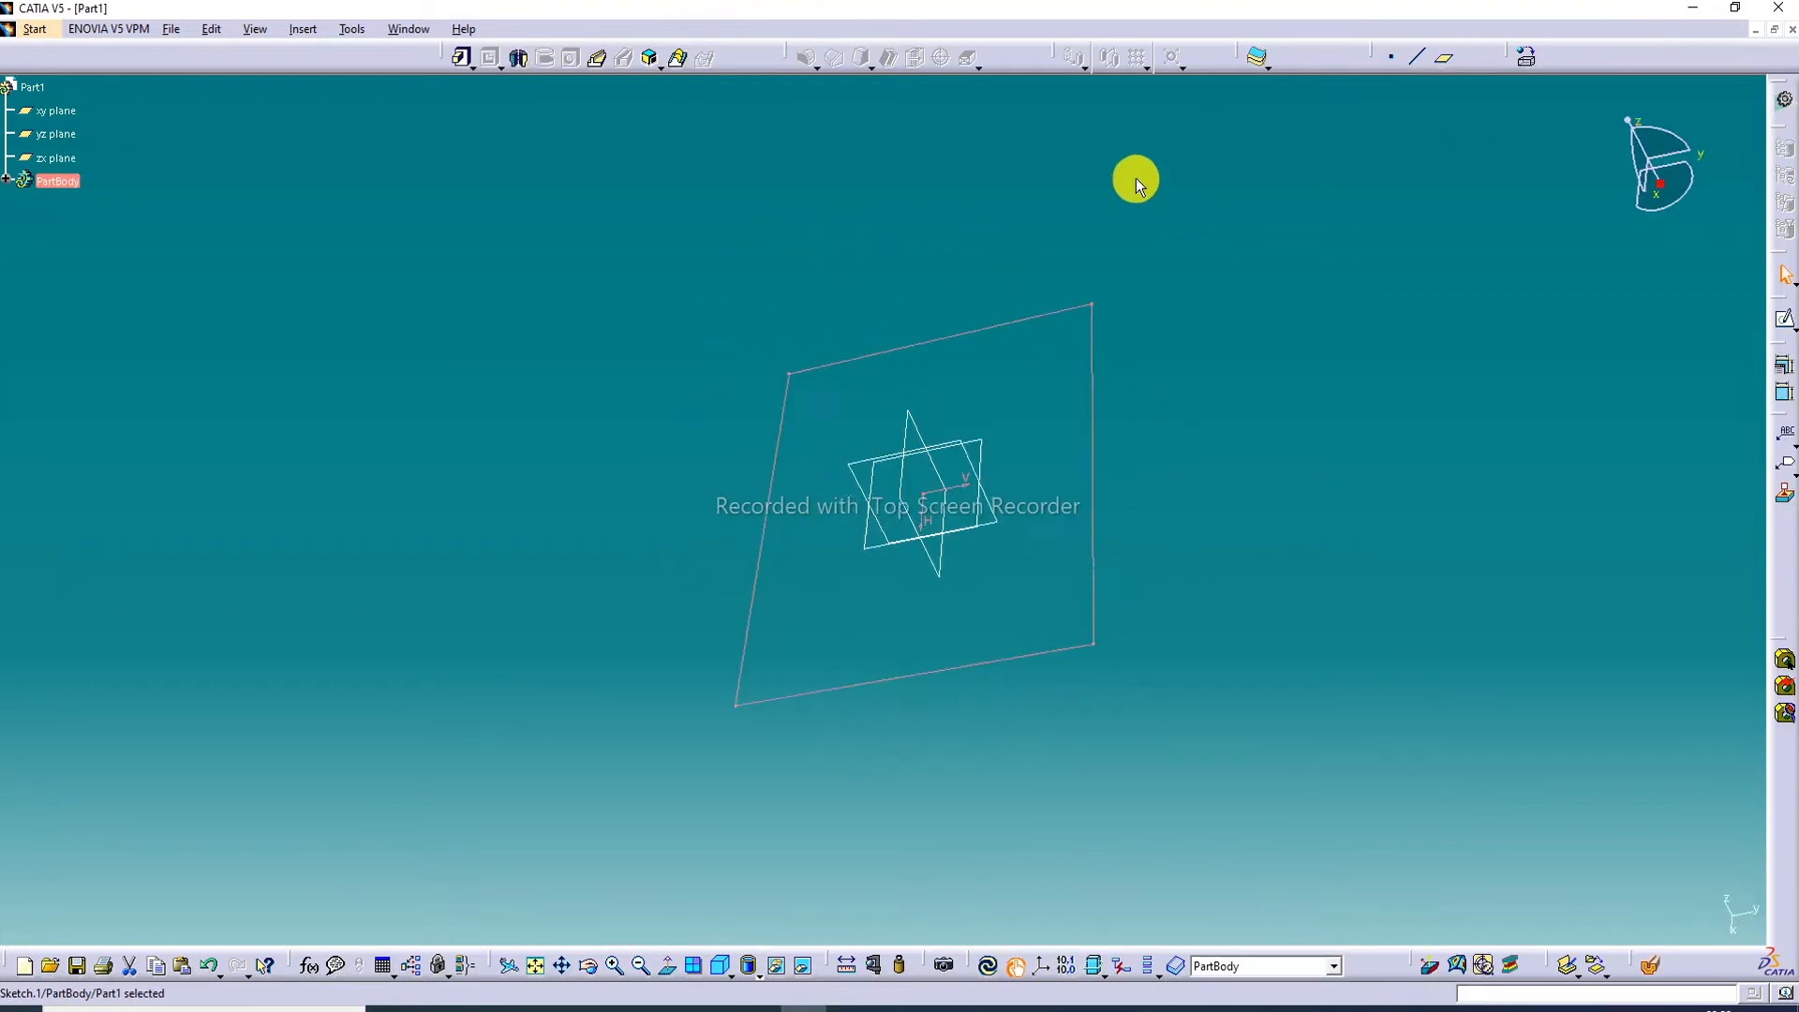
{"action": "left_click", "coordinate": [663, 66]}
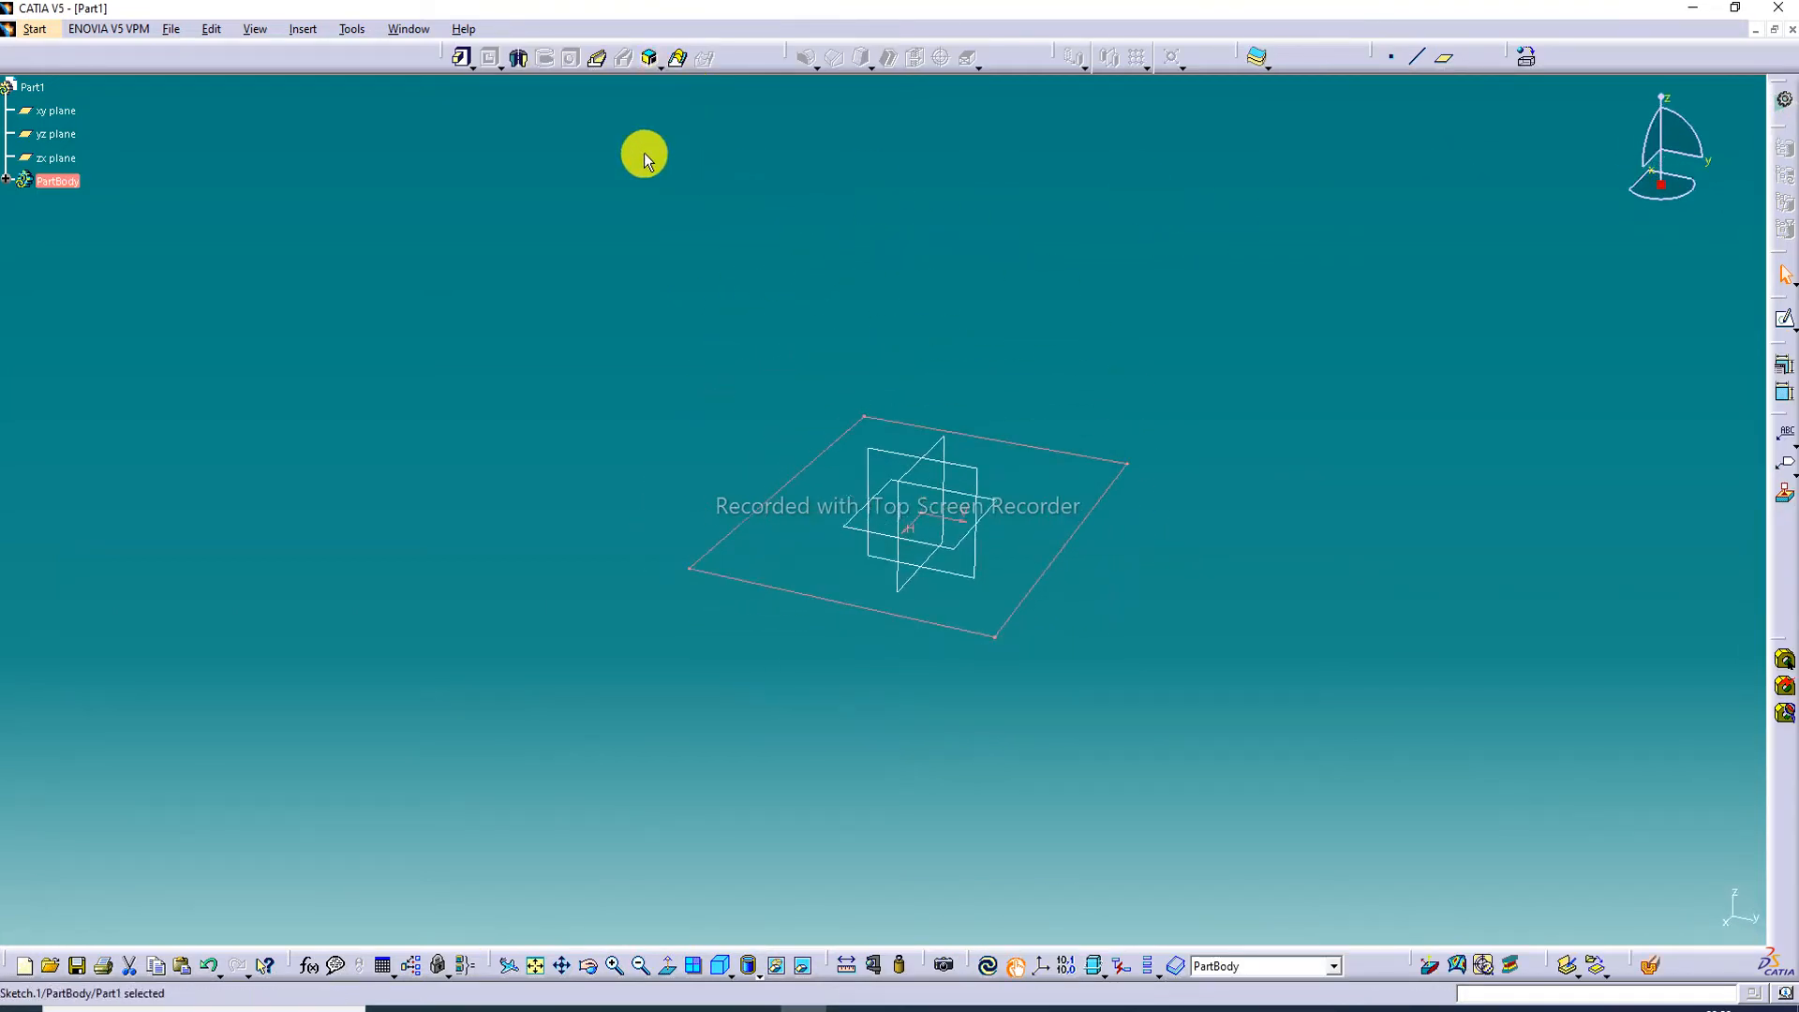
{"action": "left_click", "coordinate": [464, 58]}
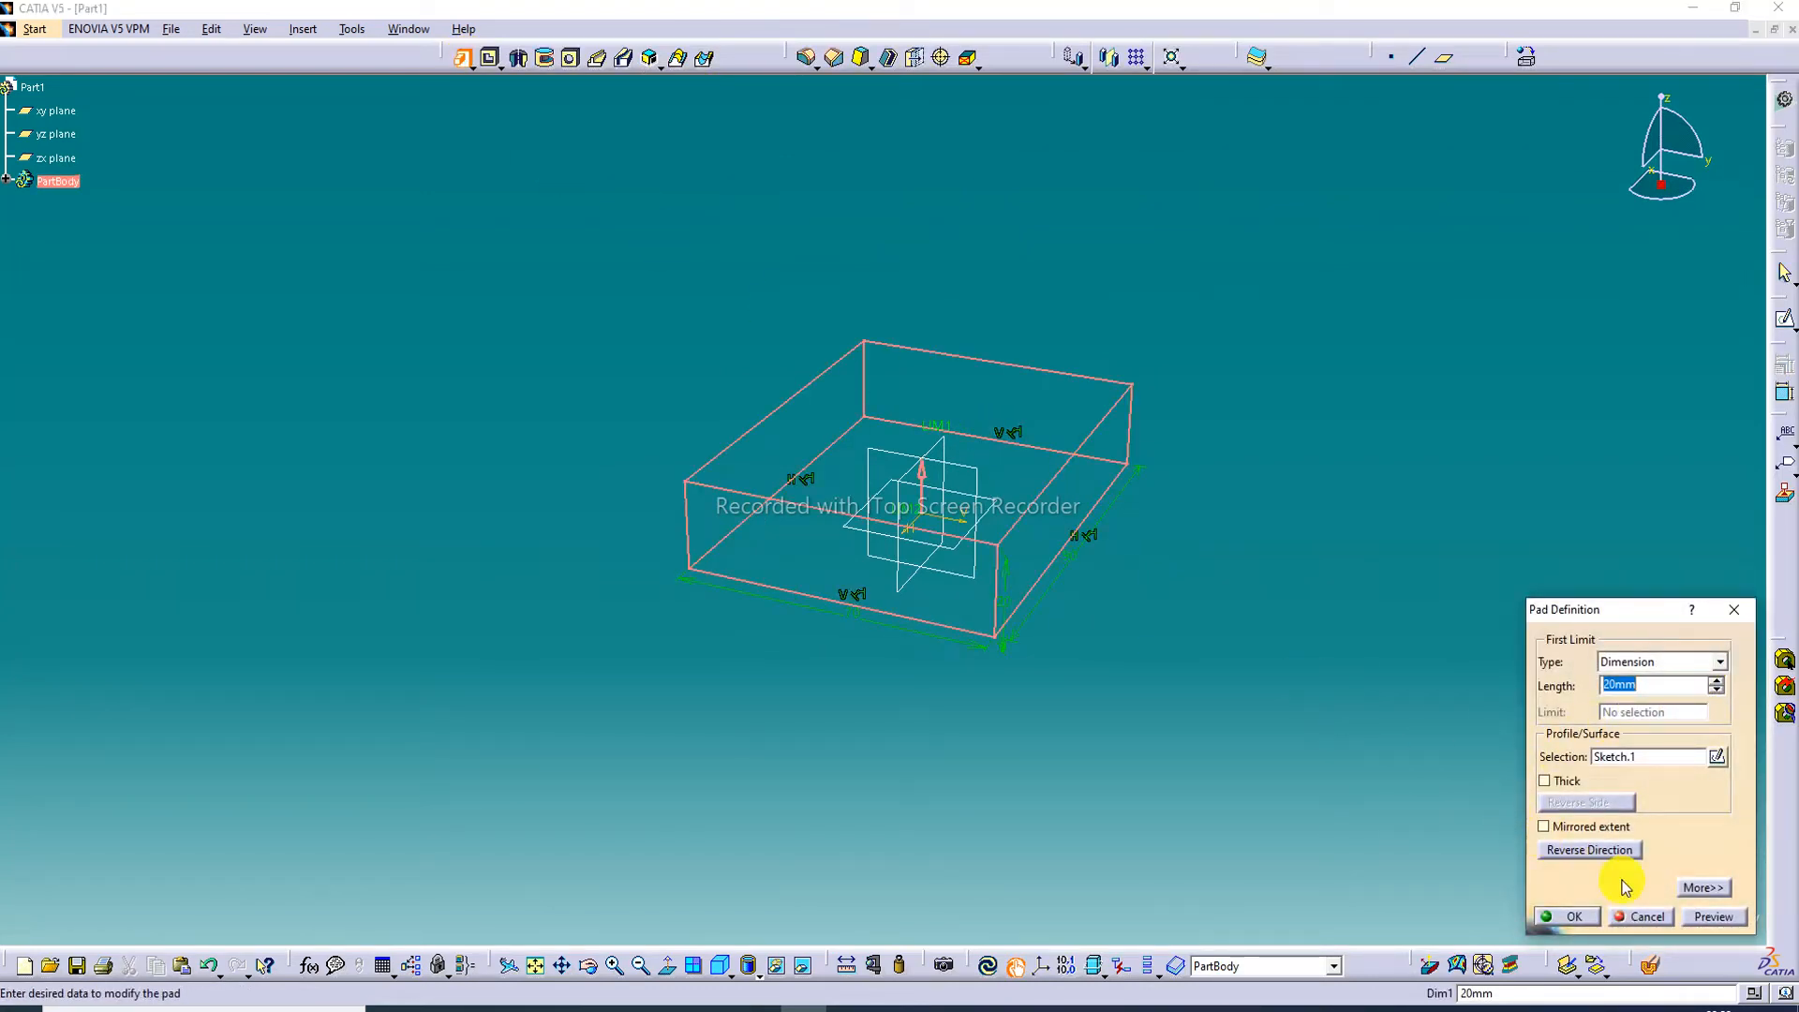
{"action": "left_click", "coordinate": [1697, 918]}
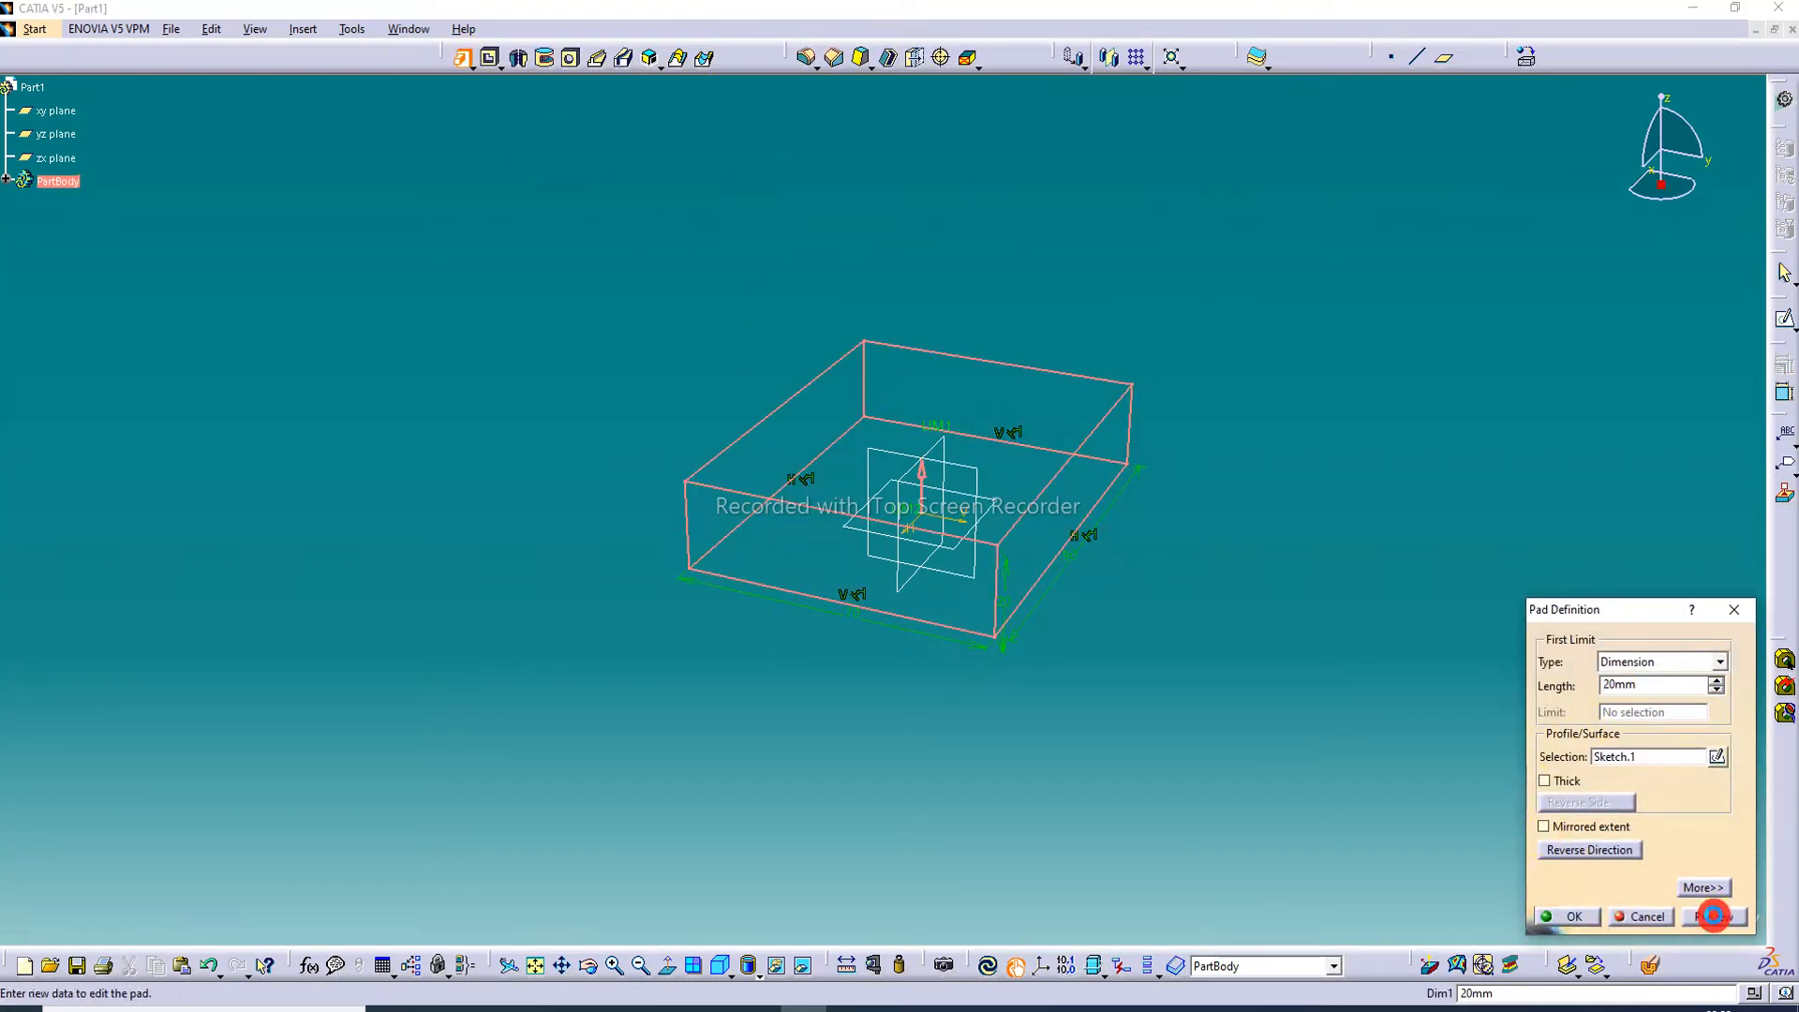
{"action": "left_click", "coordinate": [1570, 916]}
Step: Start a new sketch on a narrow end face of the pad
{"action": "middle_click_drag", "start_coordinate": [1048, 384], "coordinate": [887, 490]}
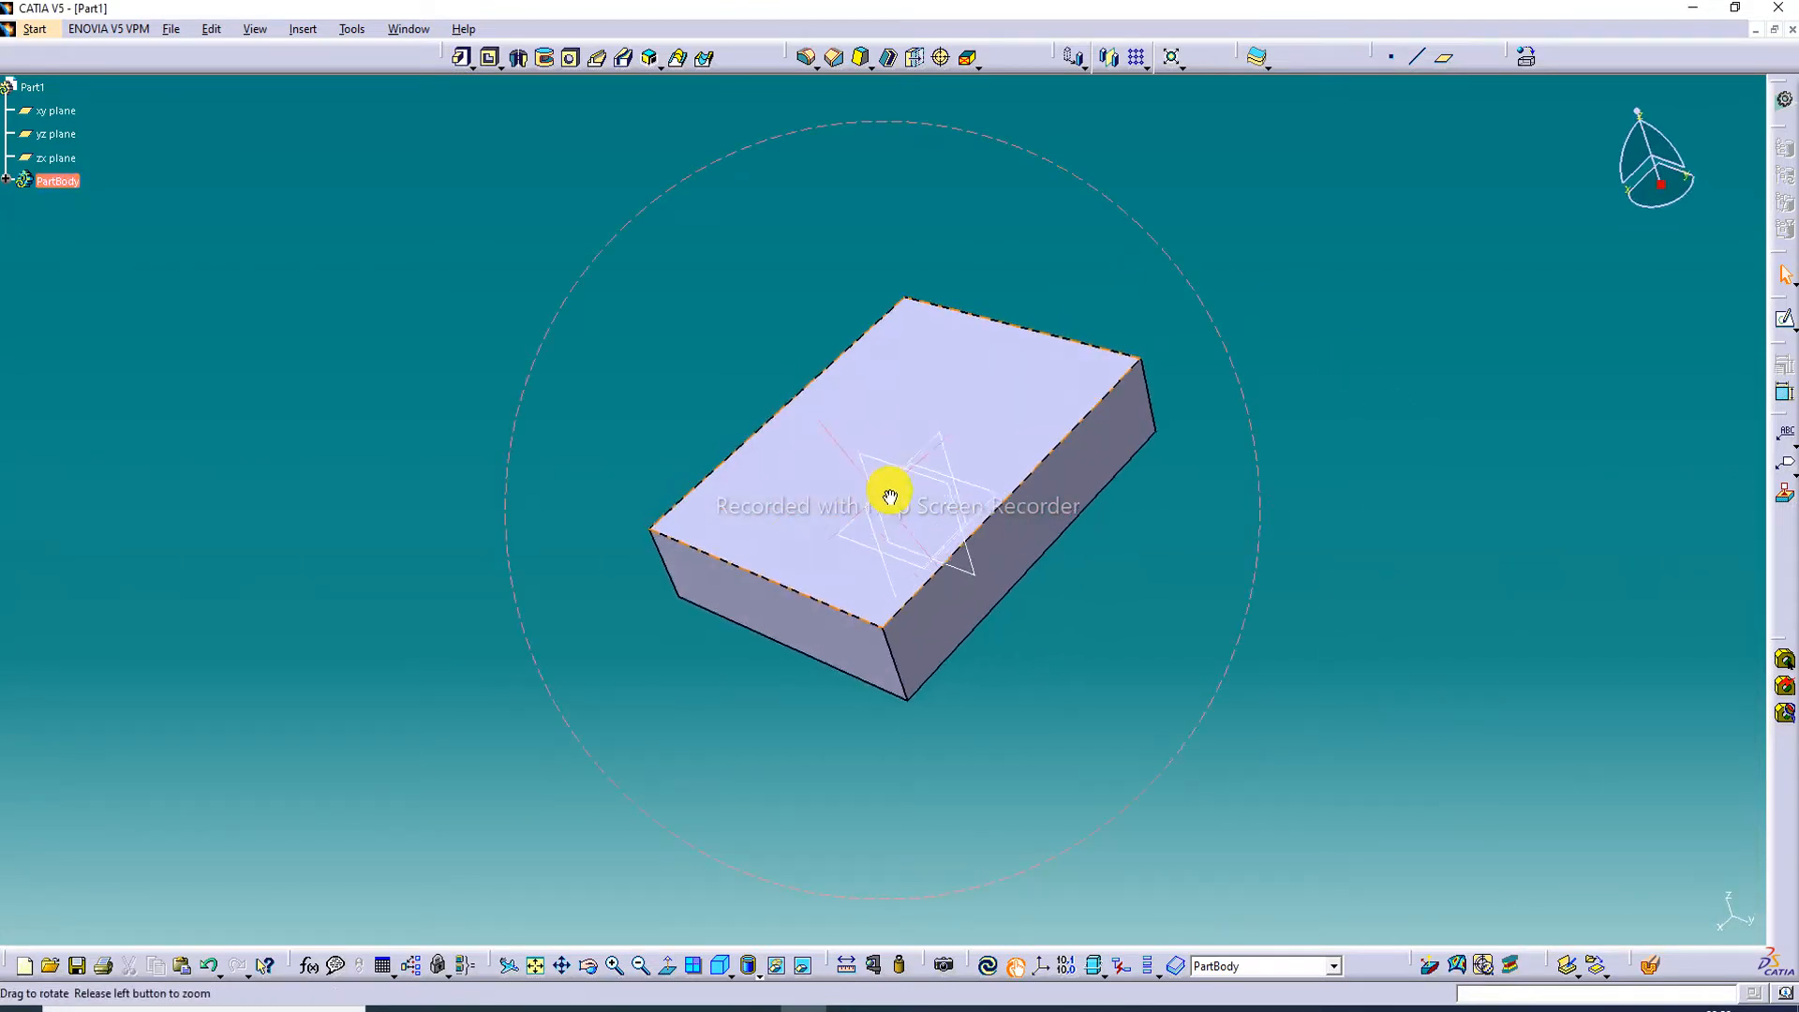
{"action": "left_click", "coordinate": [659, 64]}
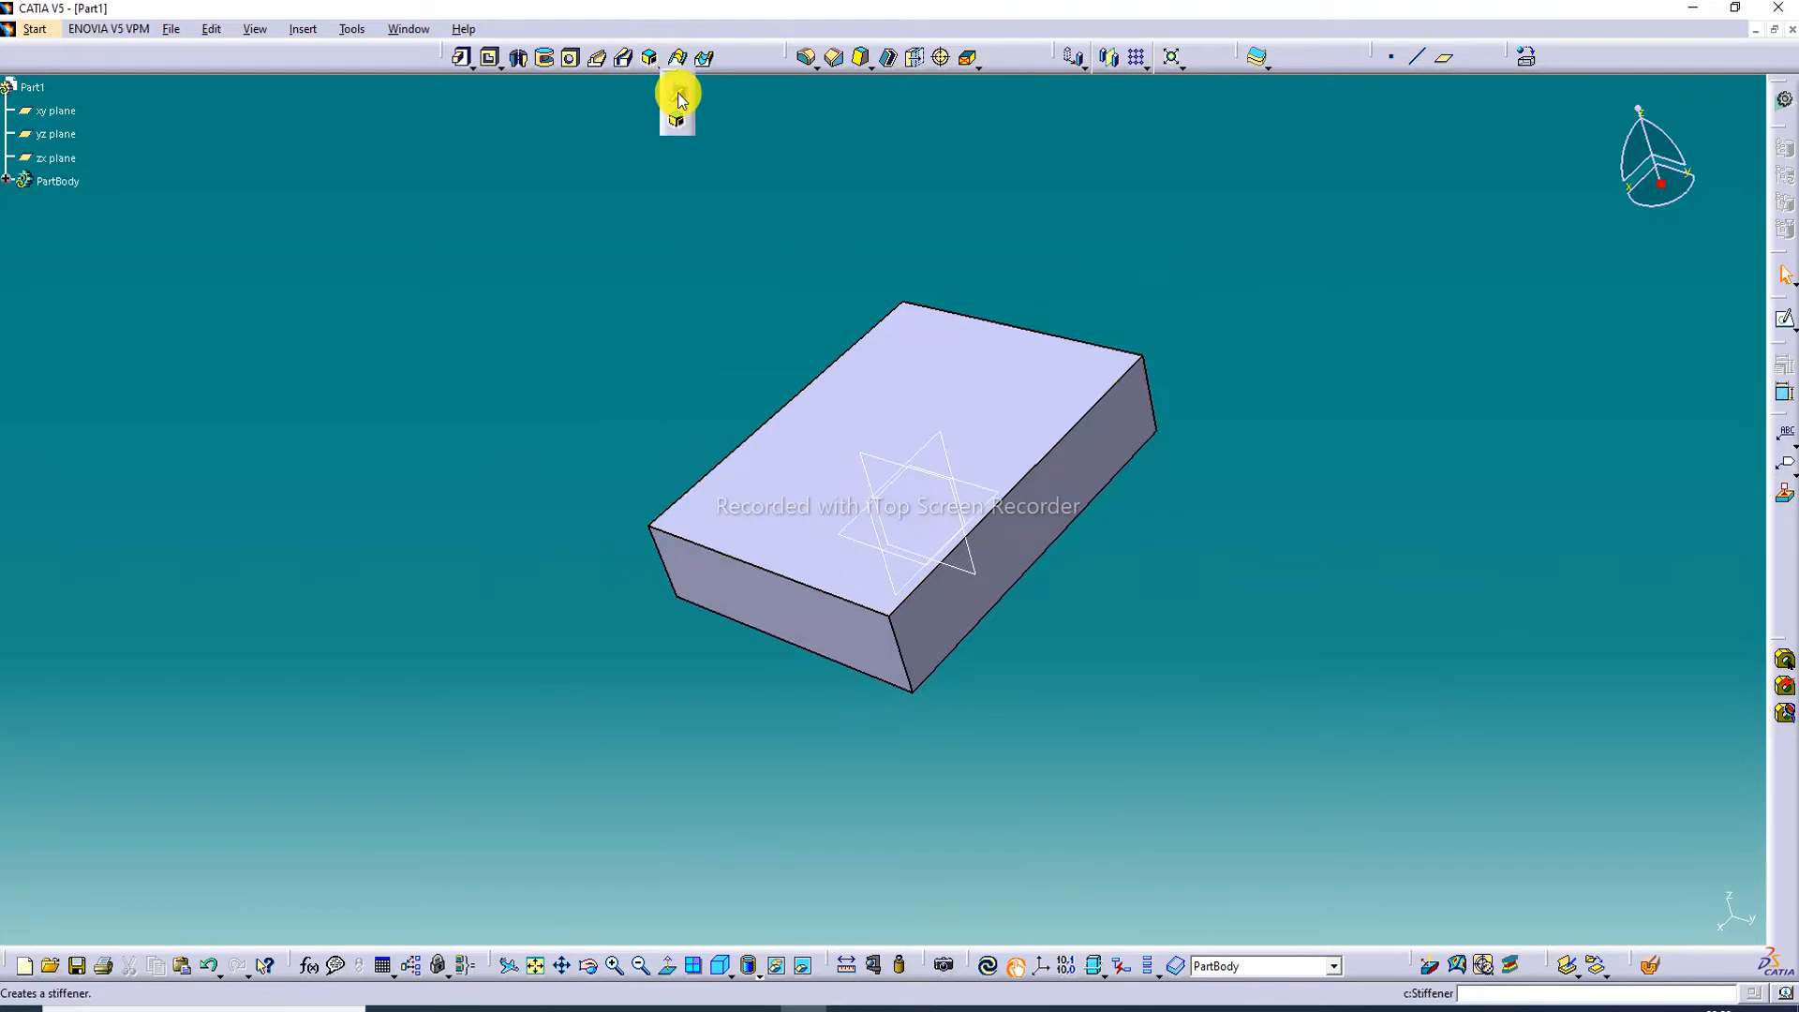
{"action": "middle_click_drag", "start_coordinate": [1196, 253], "coordinate": [968, 441]}
{"action": "left_click", "coordinate": [993, 392]}
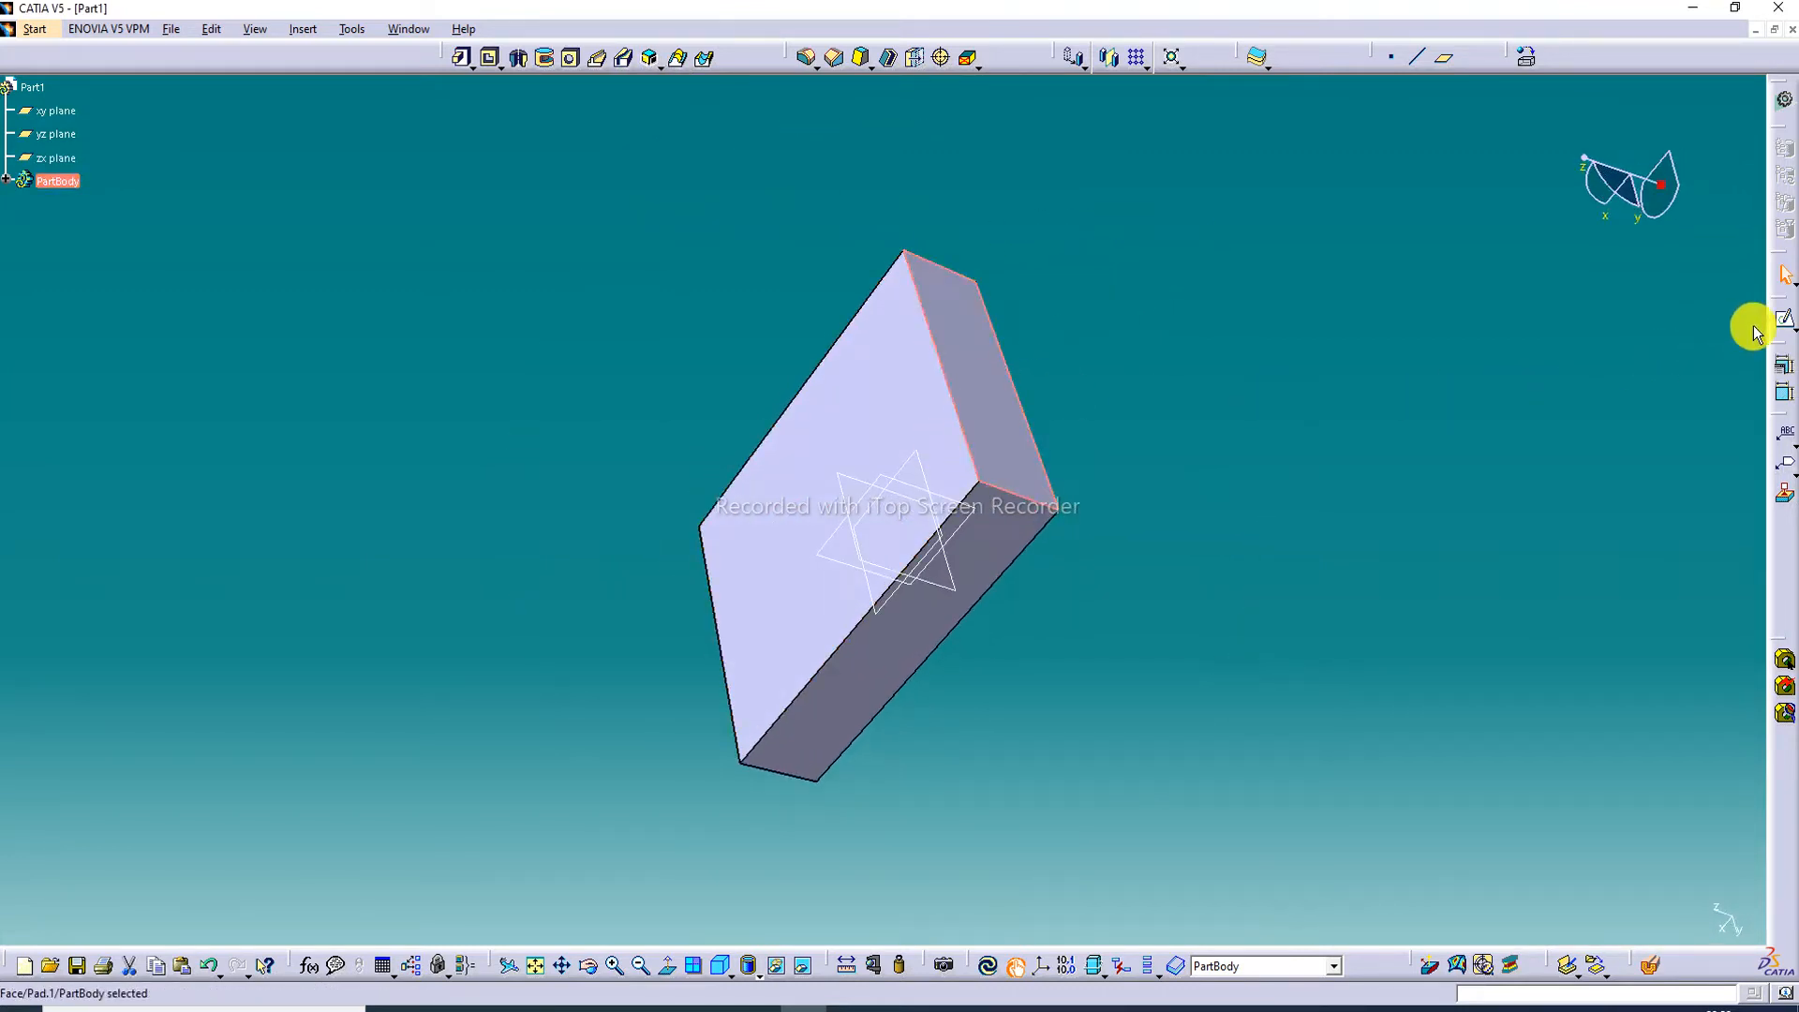
{"action": "left_click", "coordinate": [1783, 318]}
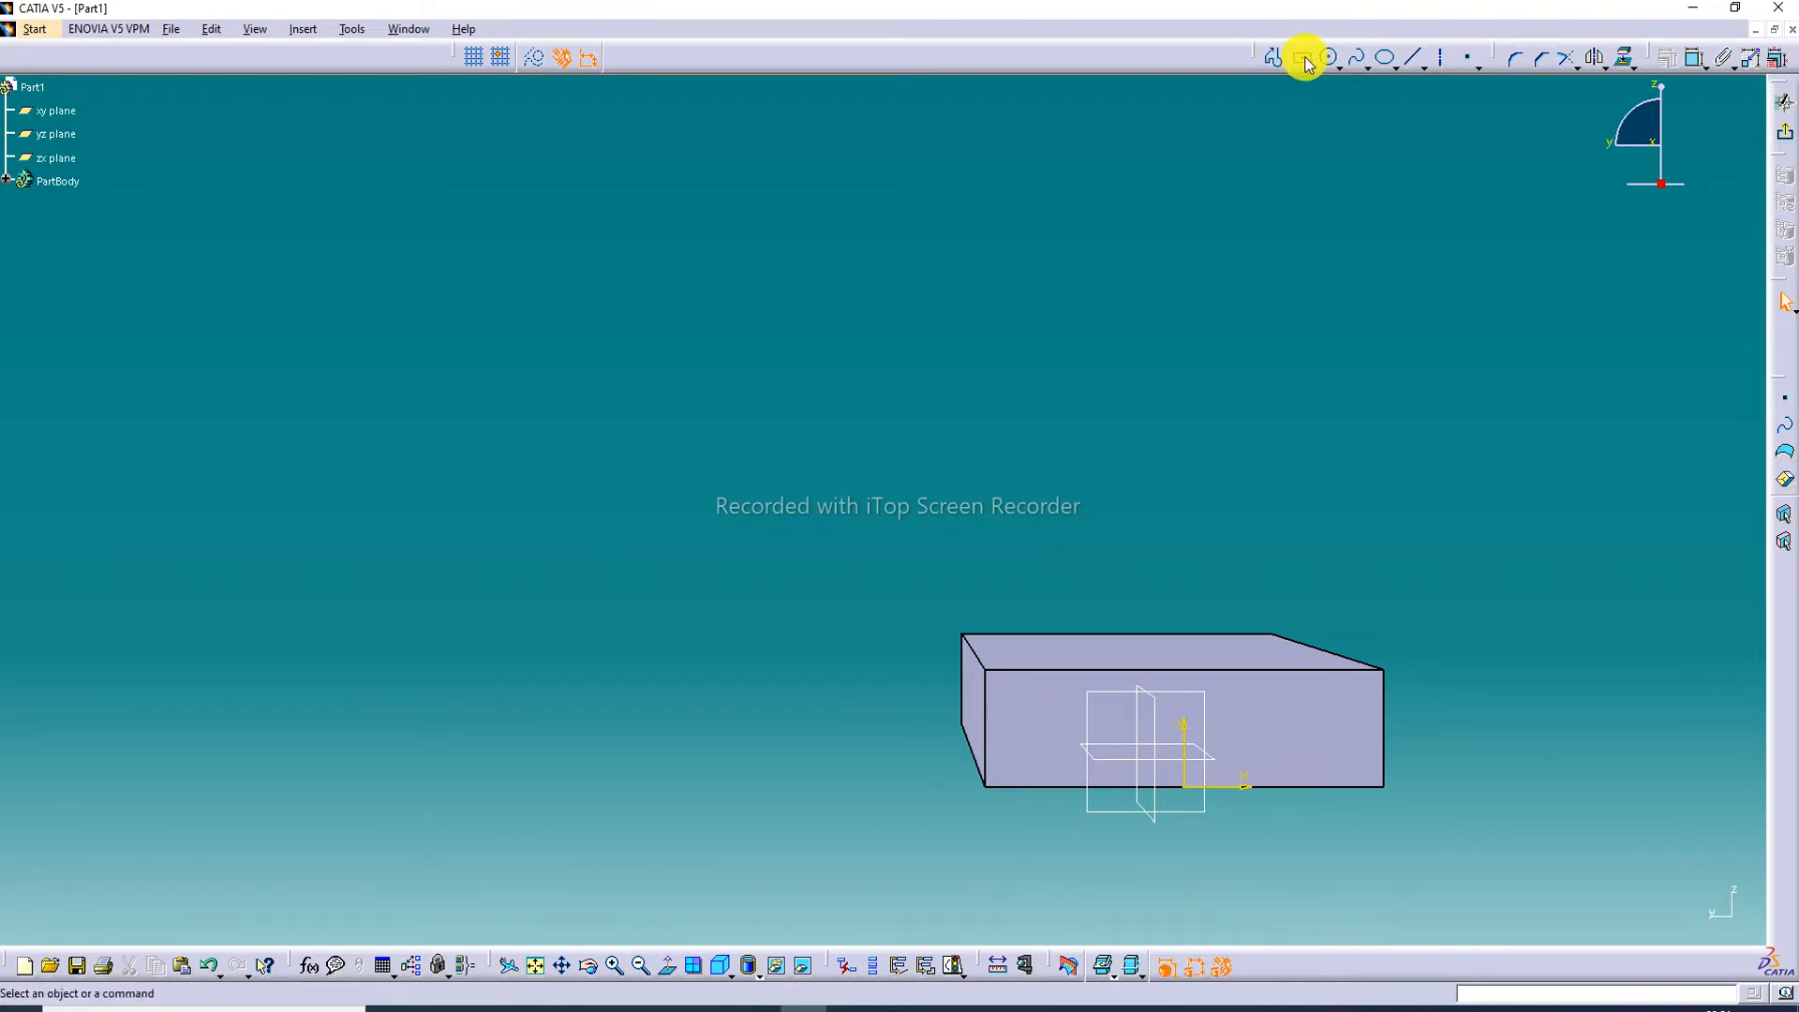
{"action": "left_click", "coordinate": [1312, 63]}
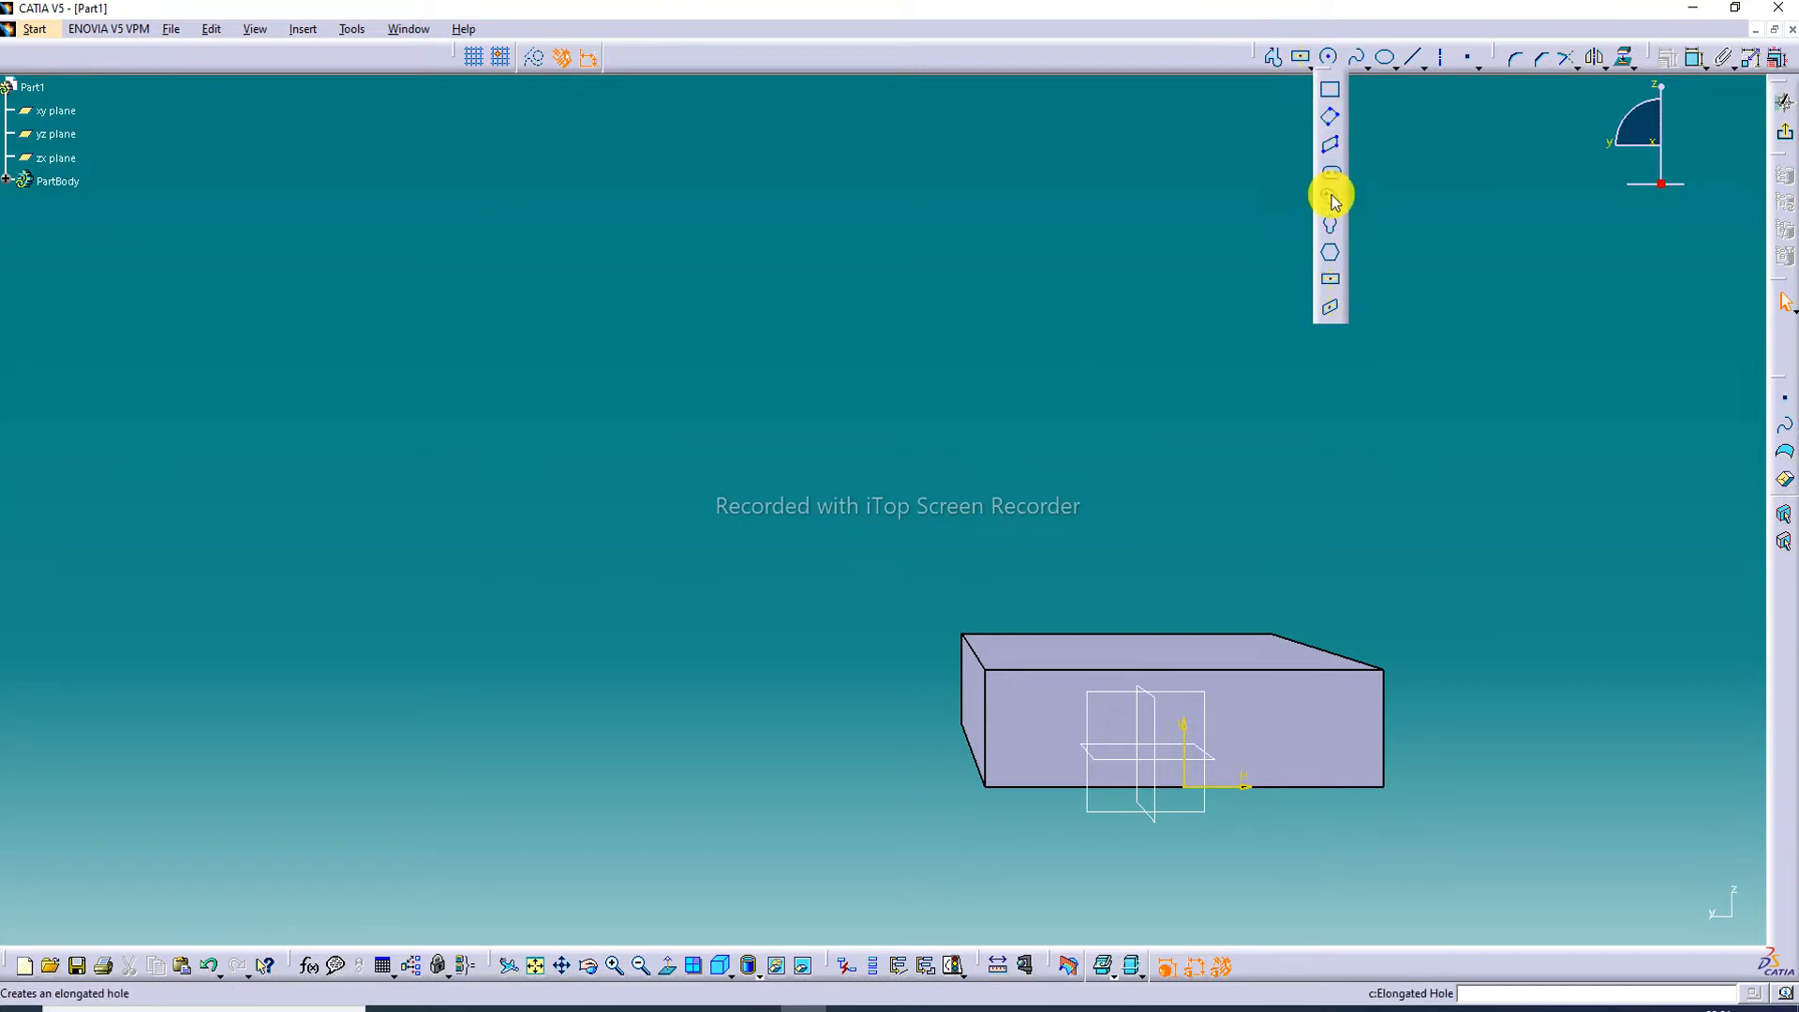
{"action": "left_click", "coordinate": [1332, 92]}
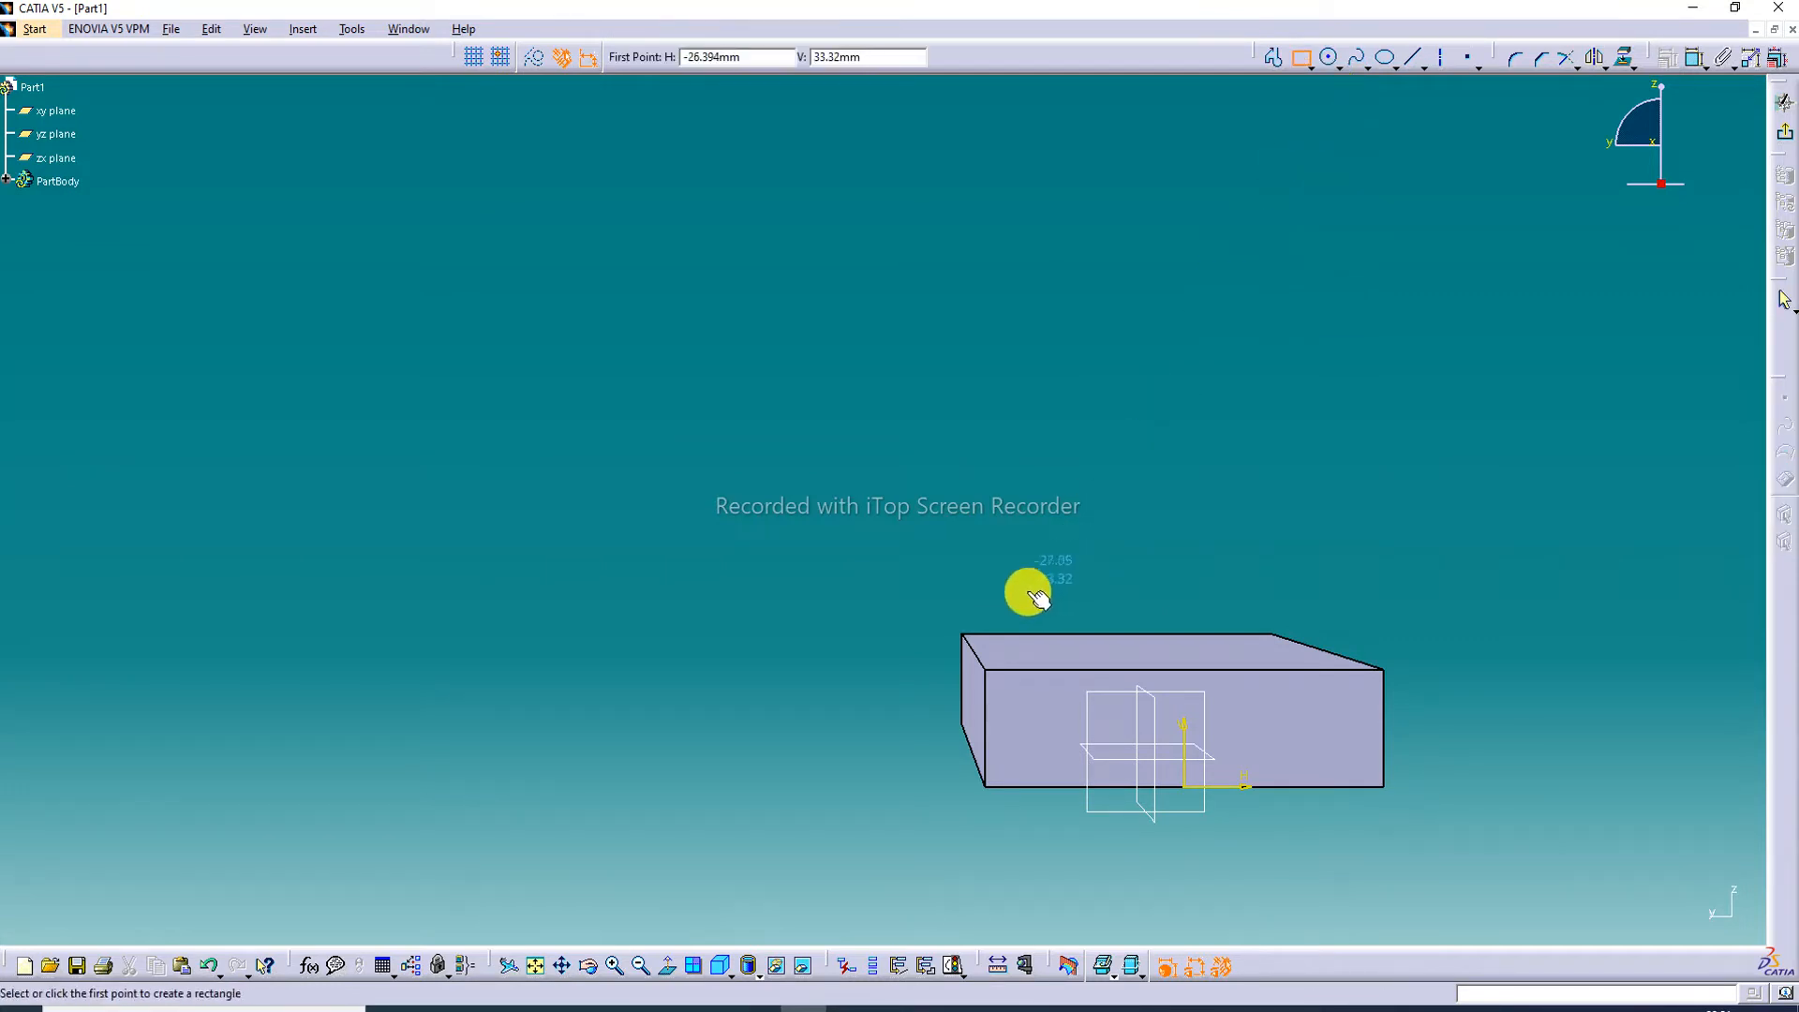
{"action": "key", "text": "Escape"}
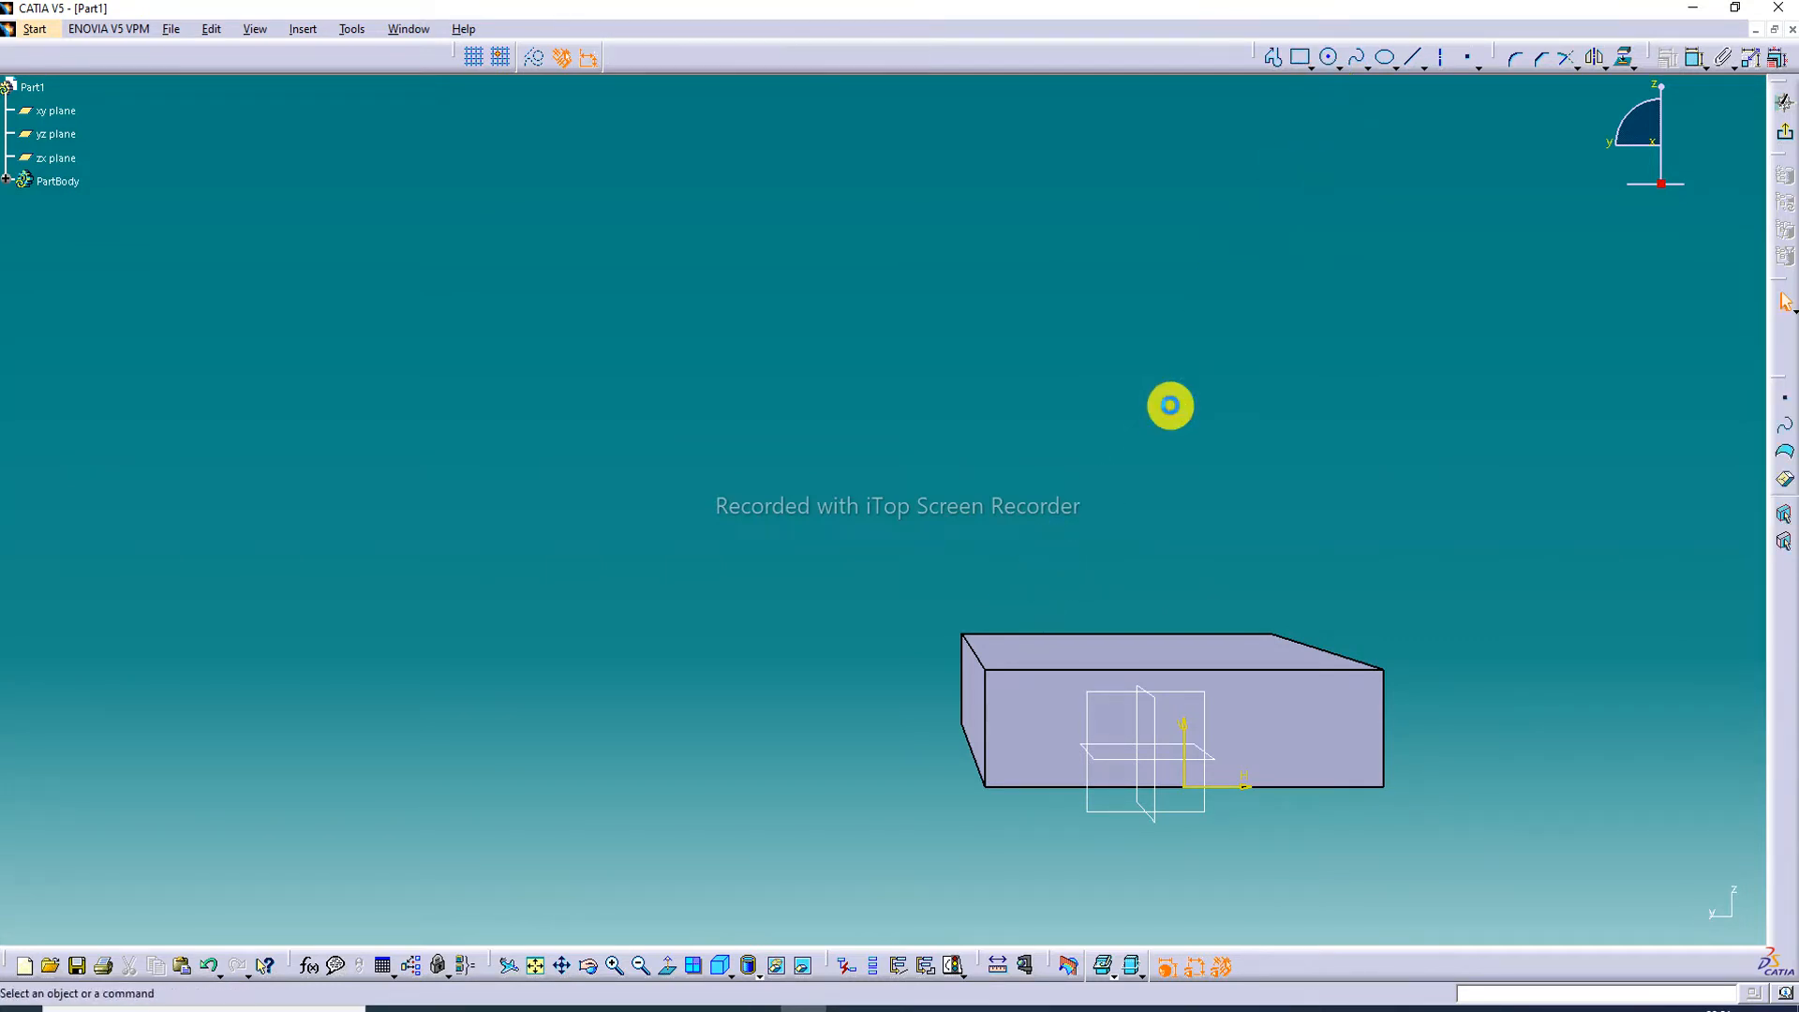
{"action": "left_click", "coordinate": [1275, 64]}
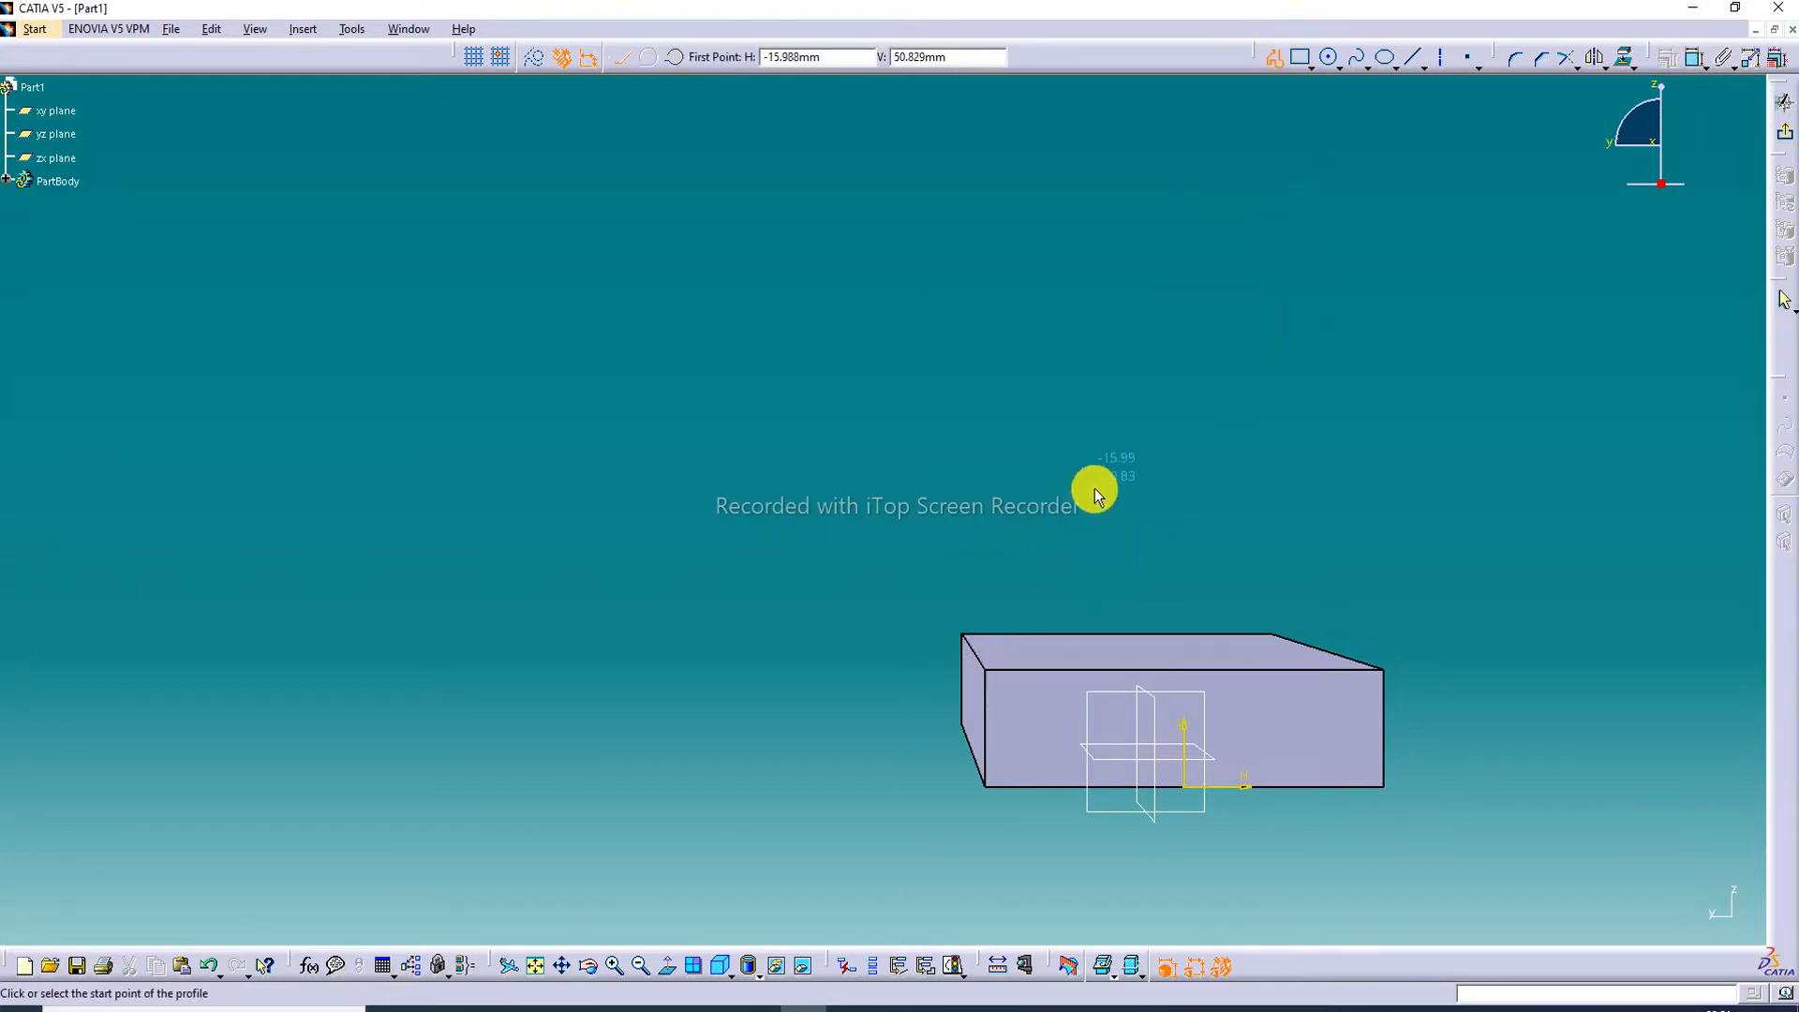
{"action": "left_click", "coordinate": [1275, 58]}
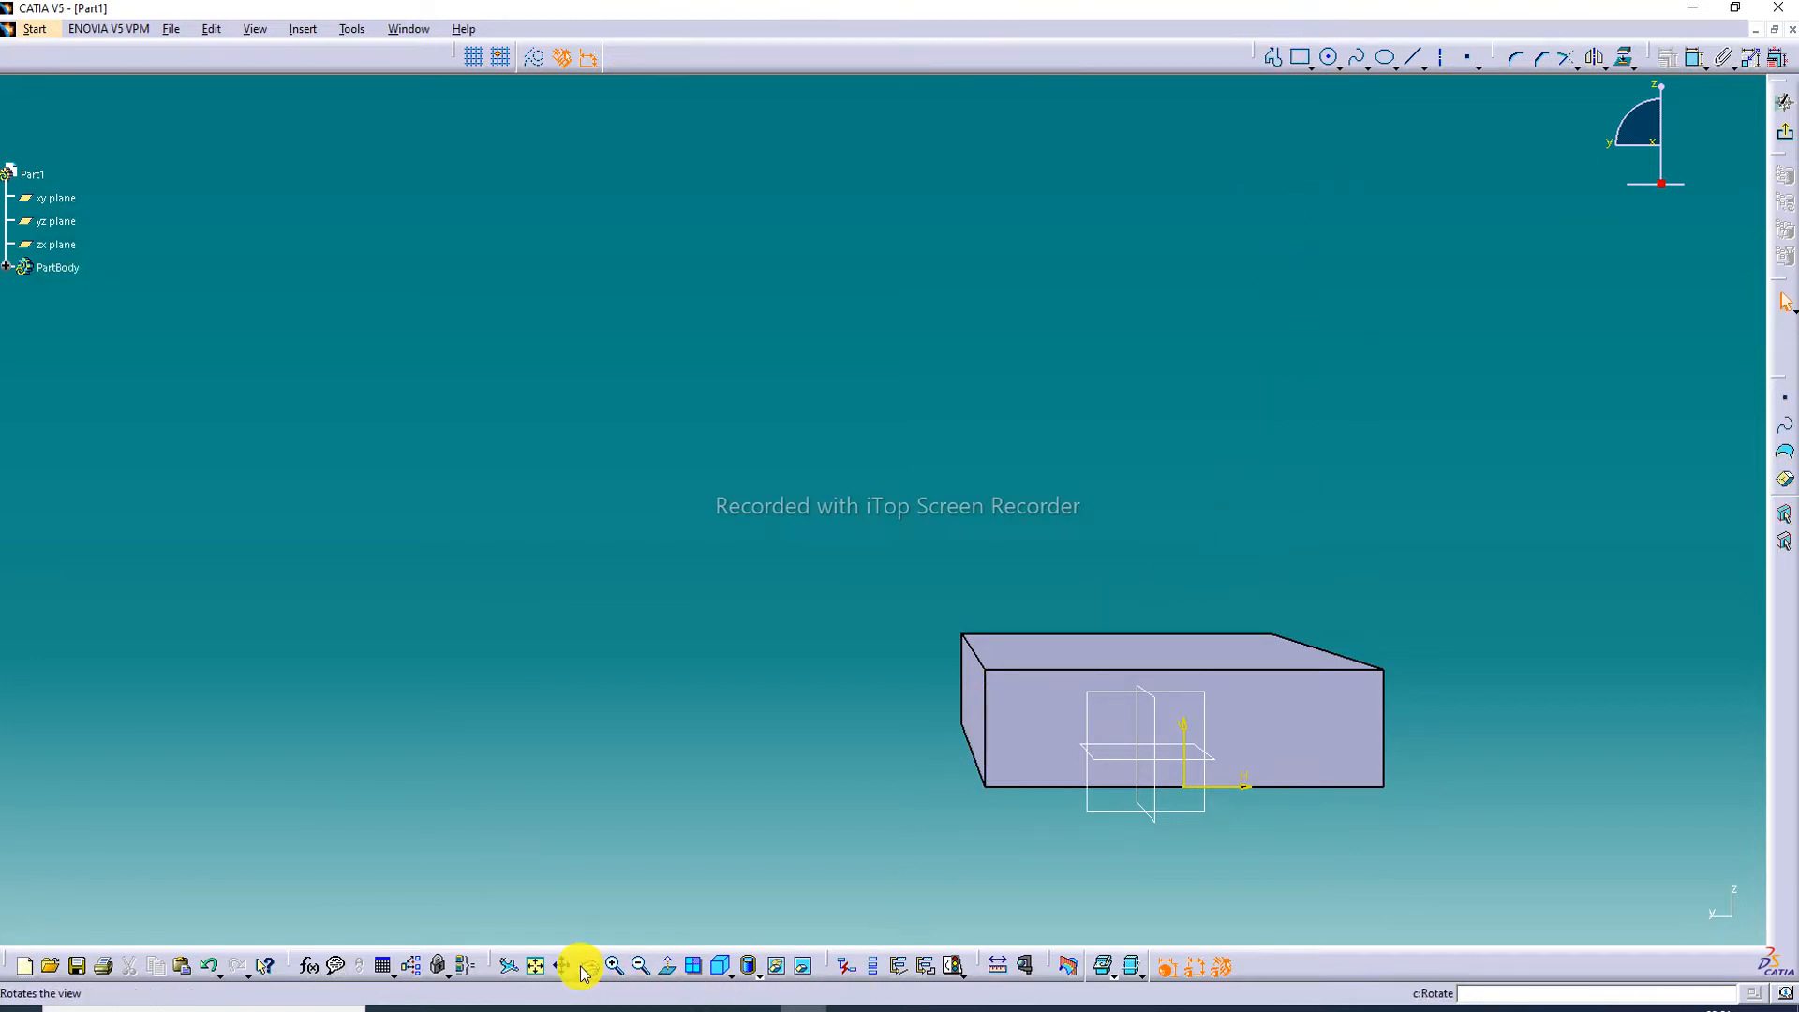
Step: Draw a corner rectangle above the block in the end-face sketch, spanning almost the full width of that face
{"action": "left_click", "coordinate": [720, 965]}
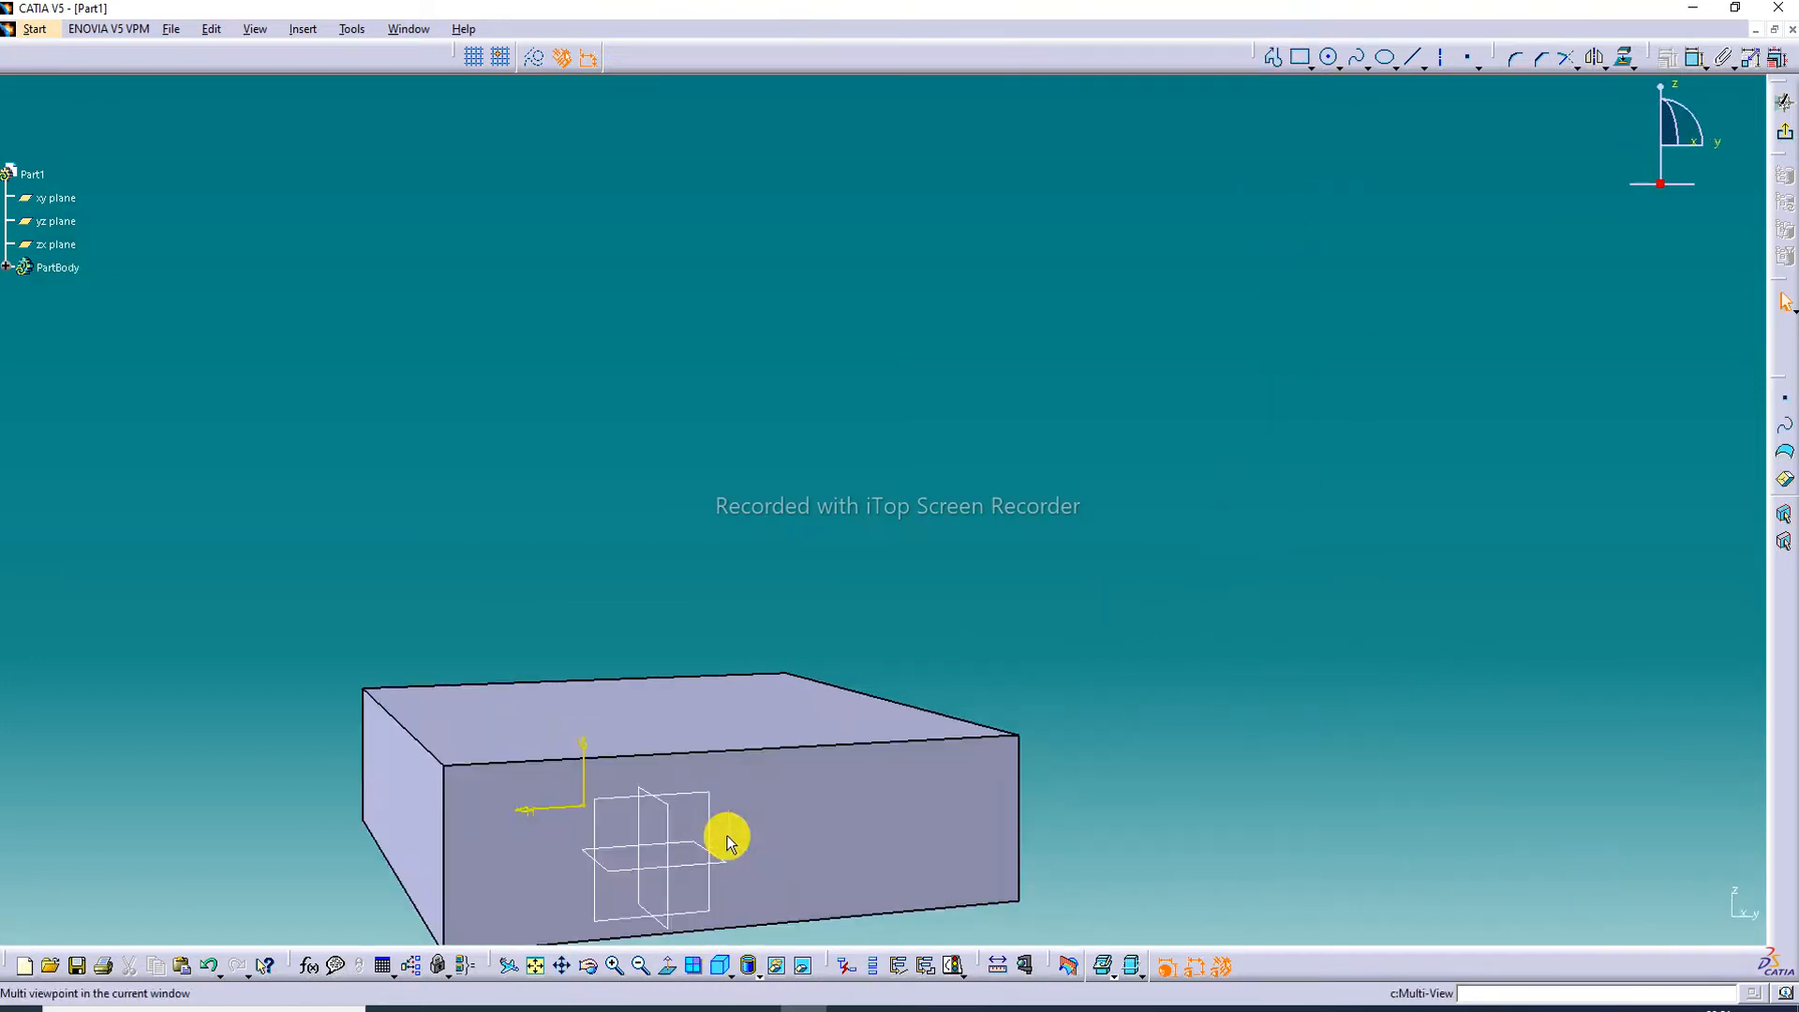
{"action": "left_click", "coordinate": [541, 968]}
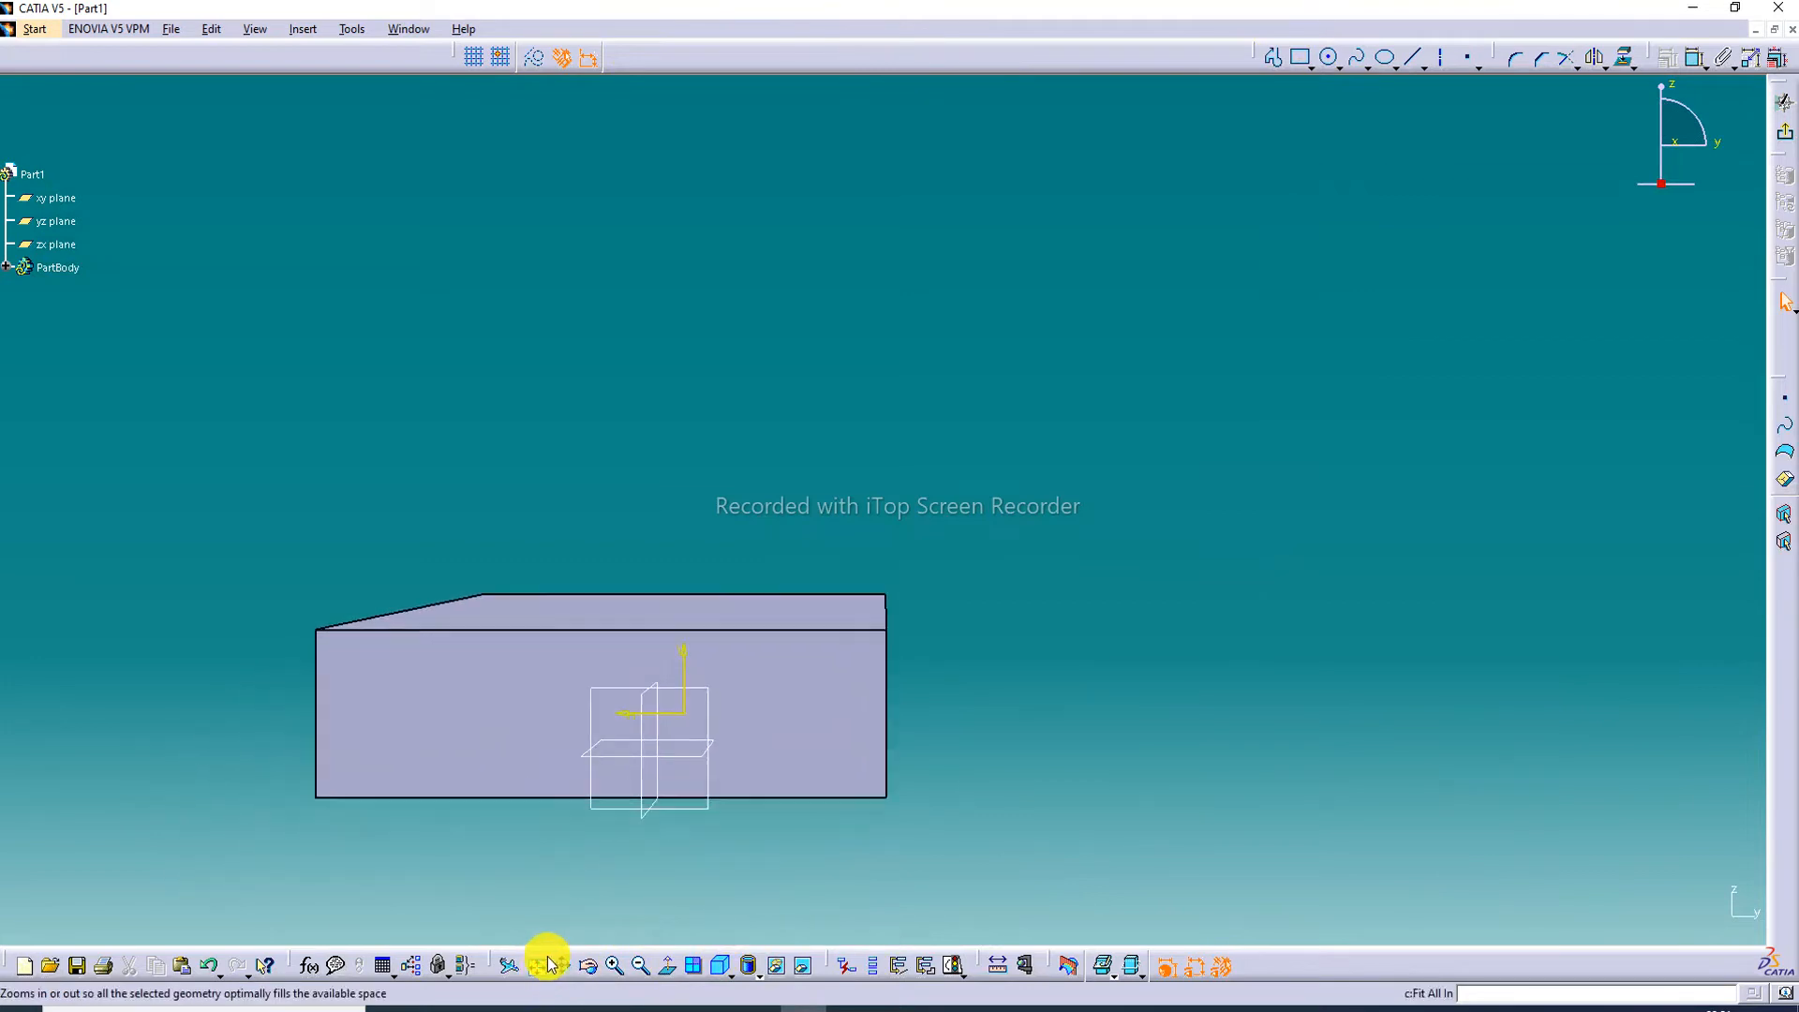
{"action": "left_click", "coordinate": [1301, 60]}
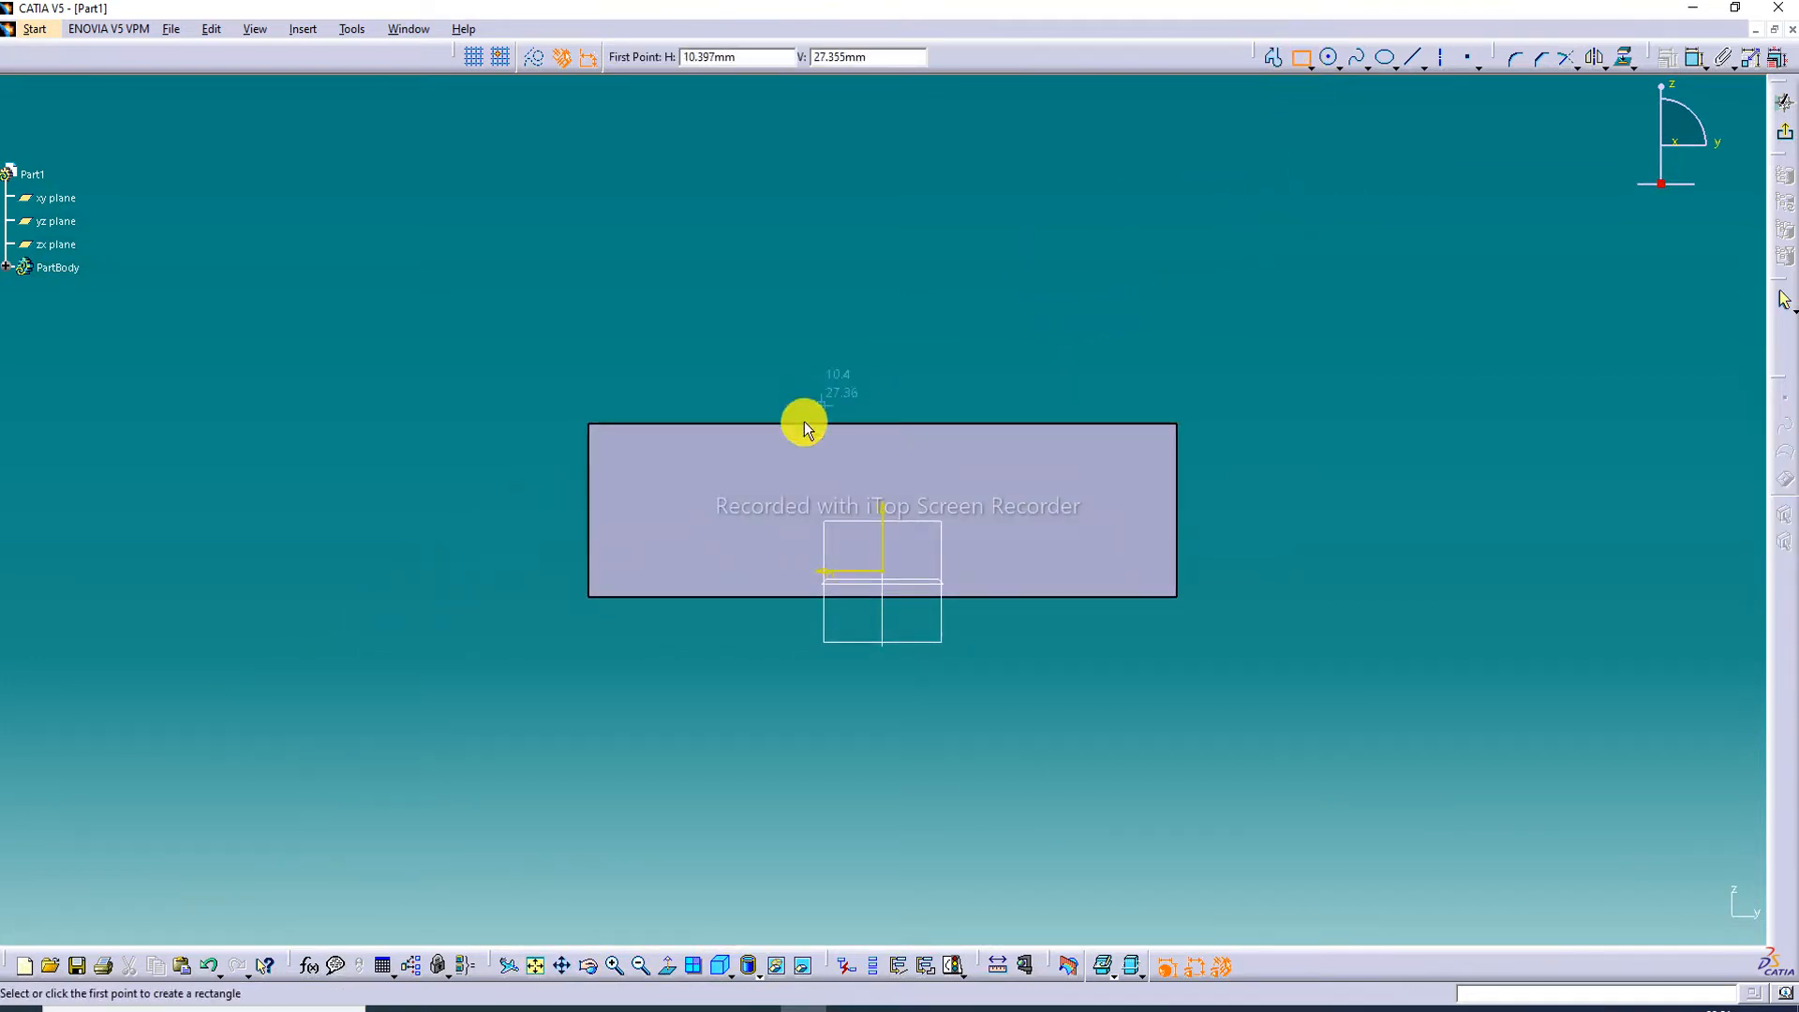
{"action": "left_click", "coordinate": [594, 385]}
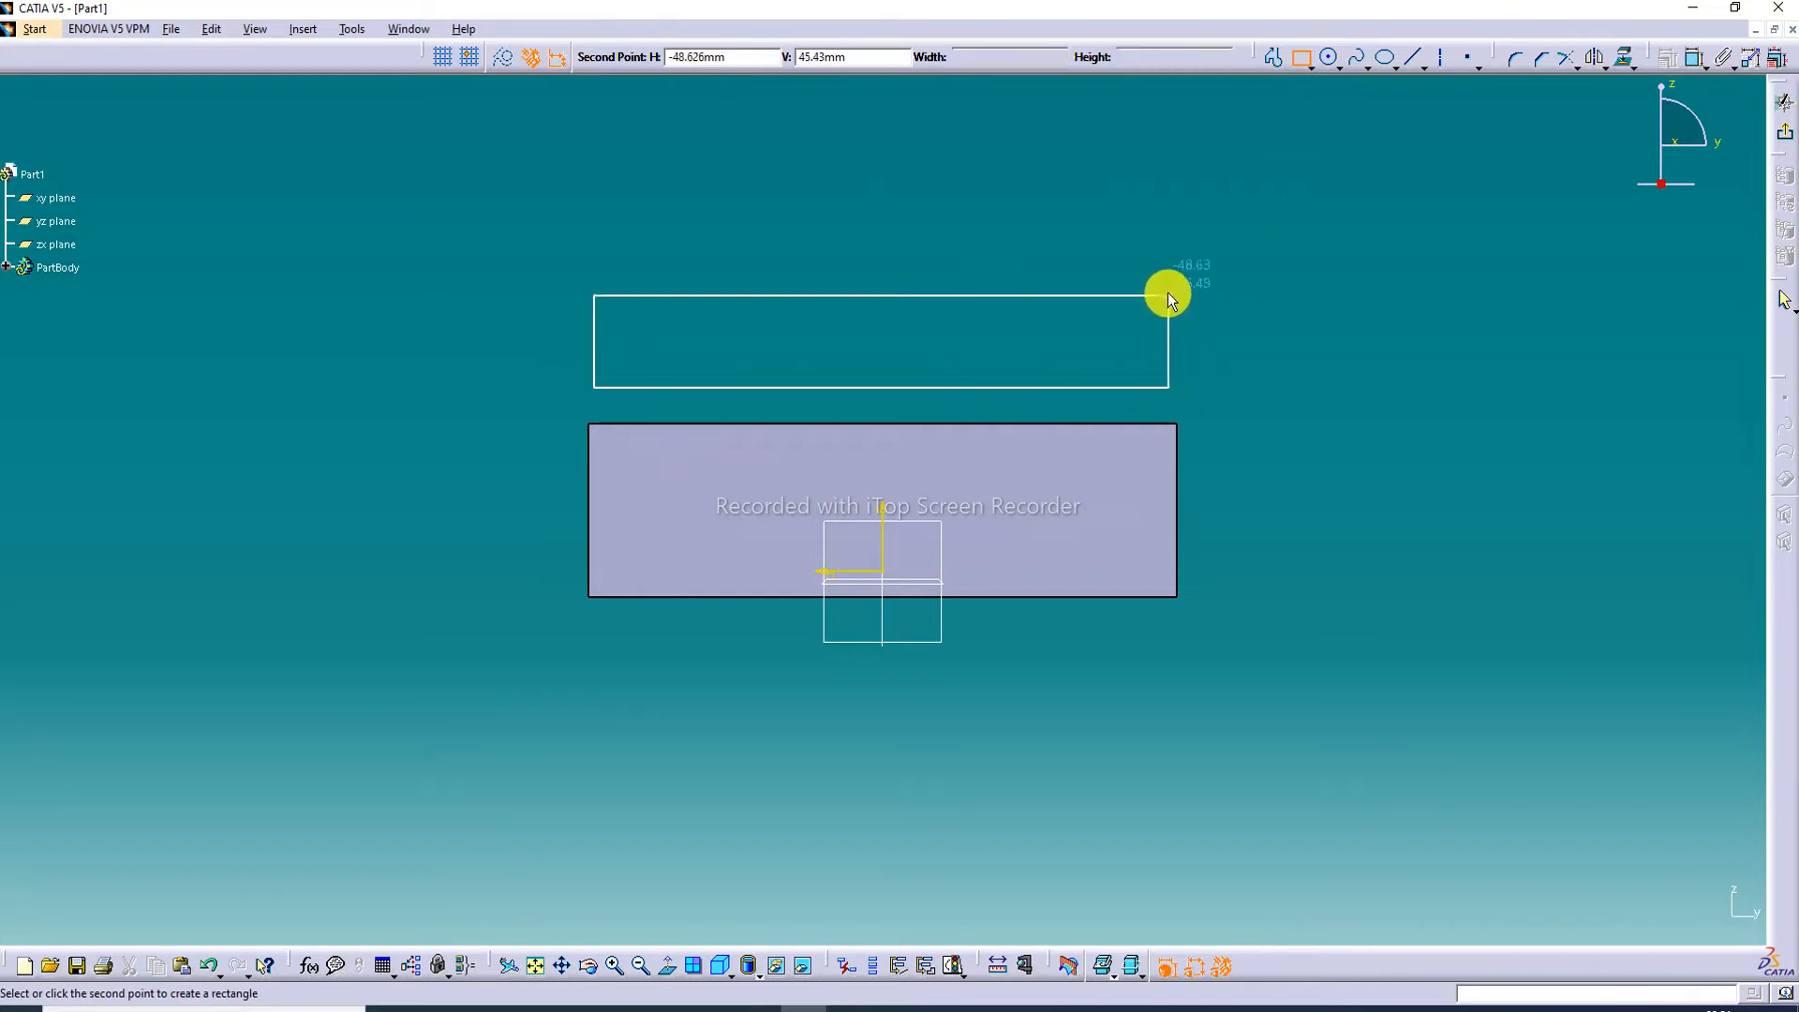
{"action": "left_click", "coordinate": [1176, 169]}
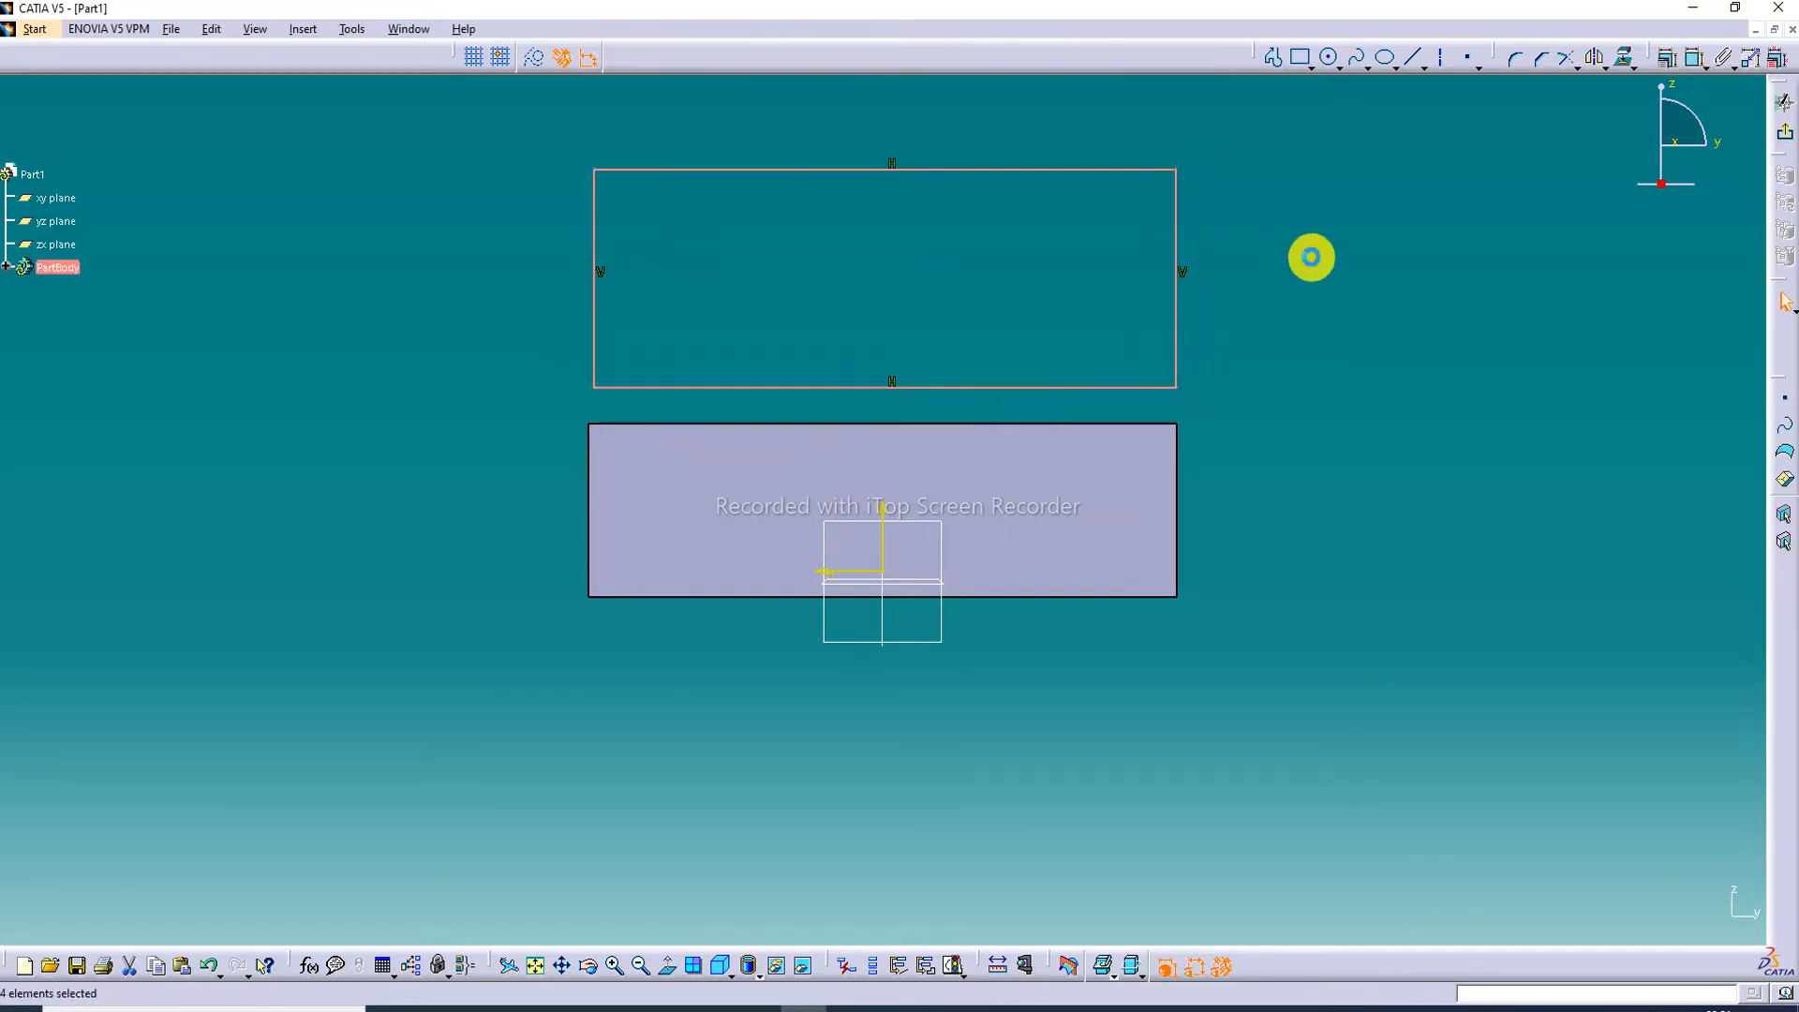
Step: Make the new rectangle's lower line coincident with the block's upper edge
{"action": "left_click", "coordinate": [1067, 385]}
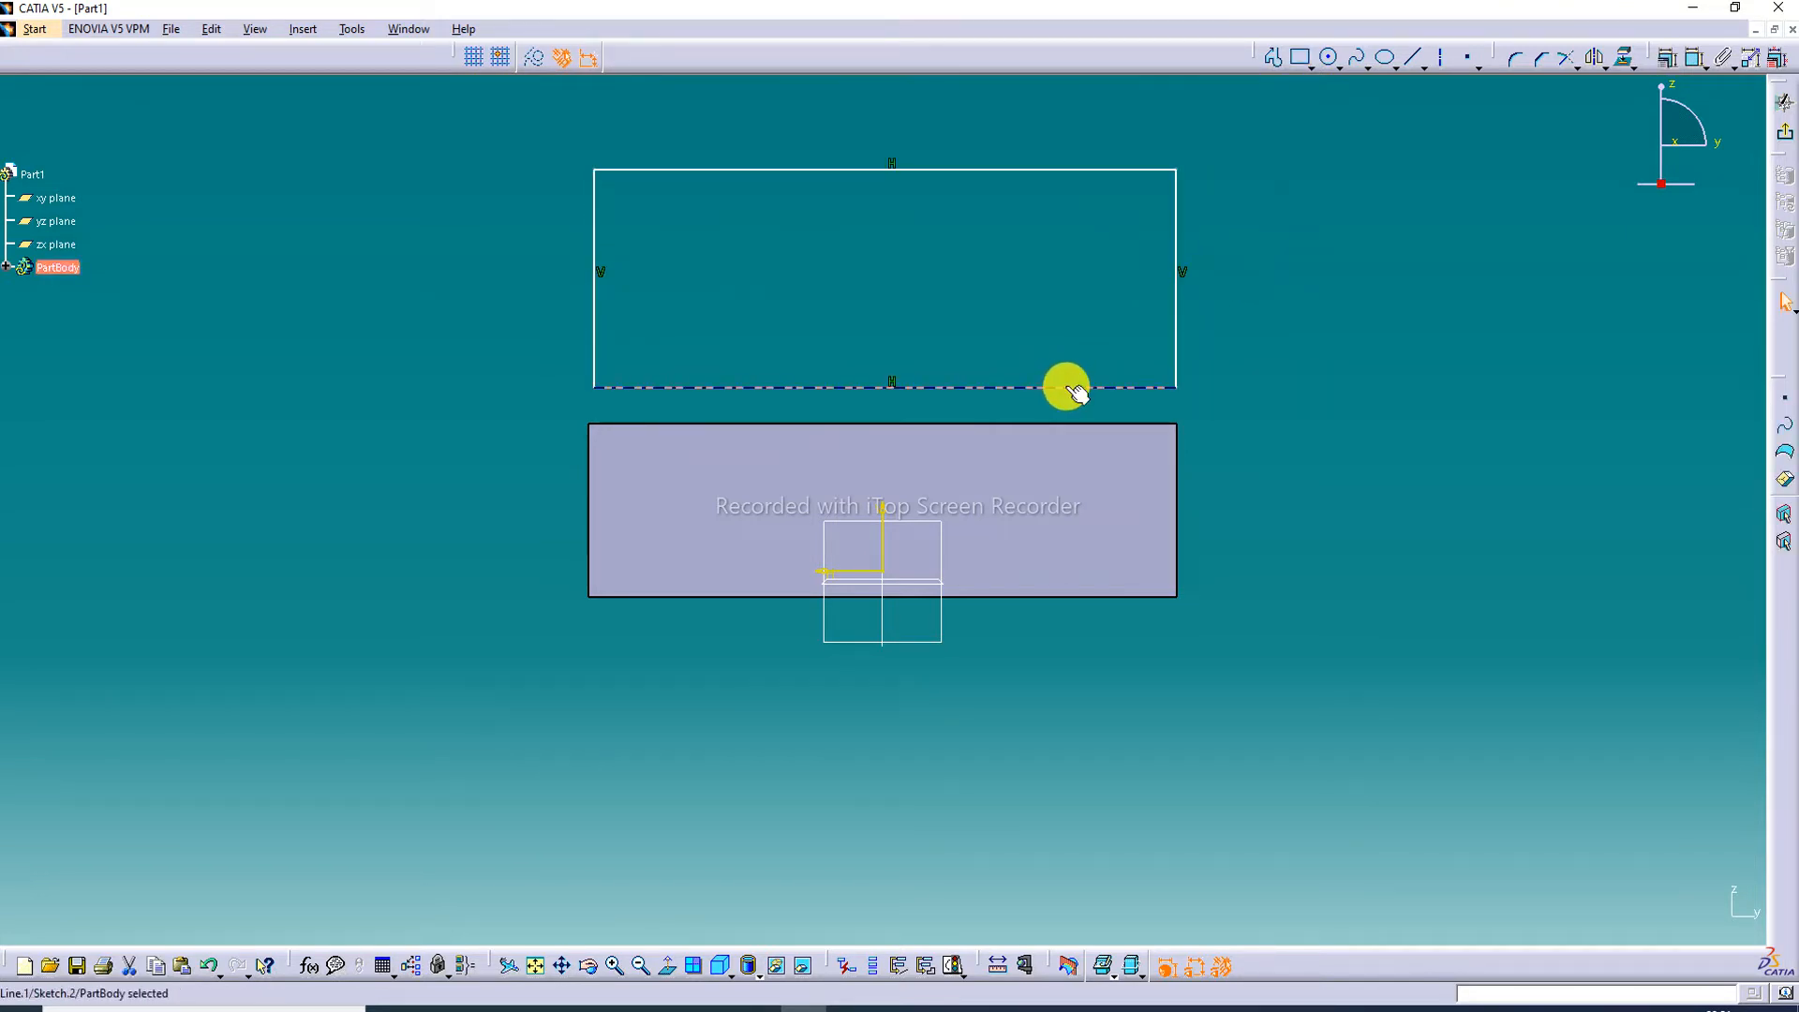
{"action": "left_click", "coordinate": [1068, 424], "text": "ctrl"}
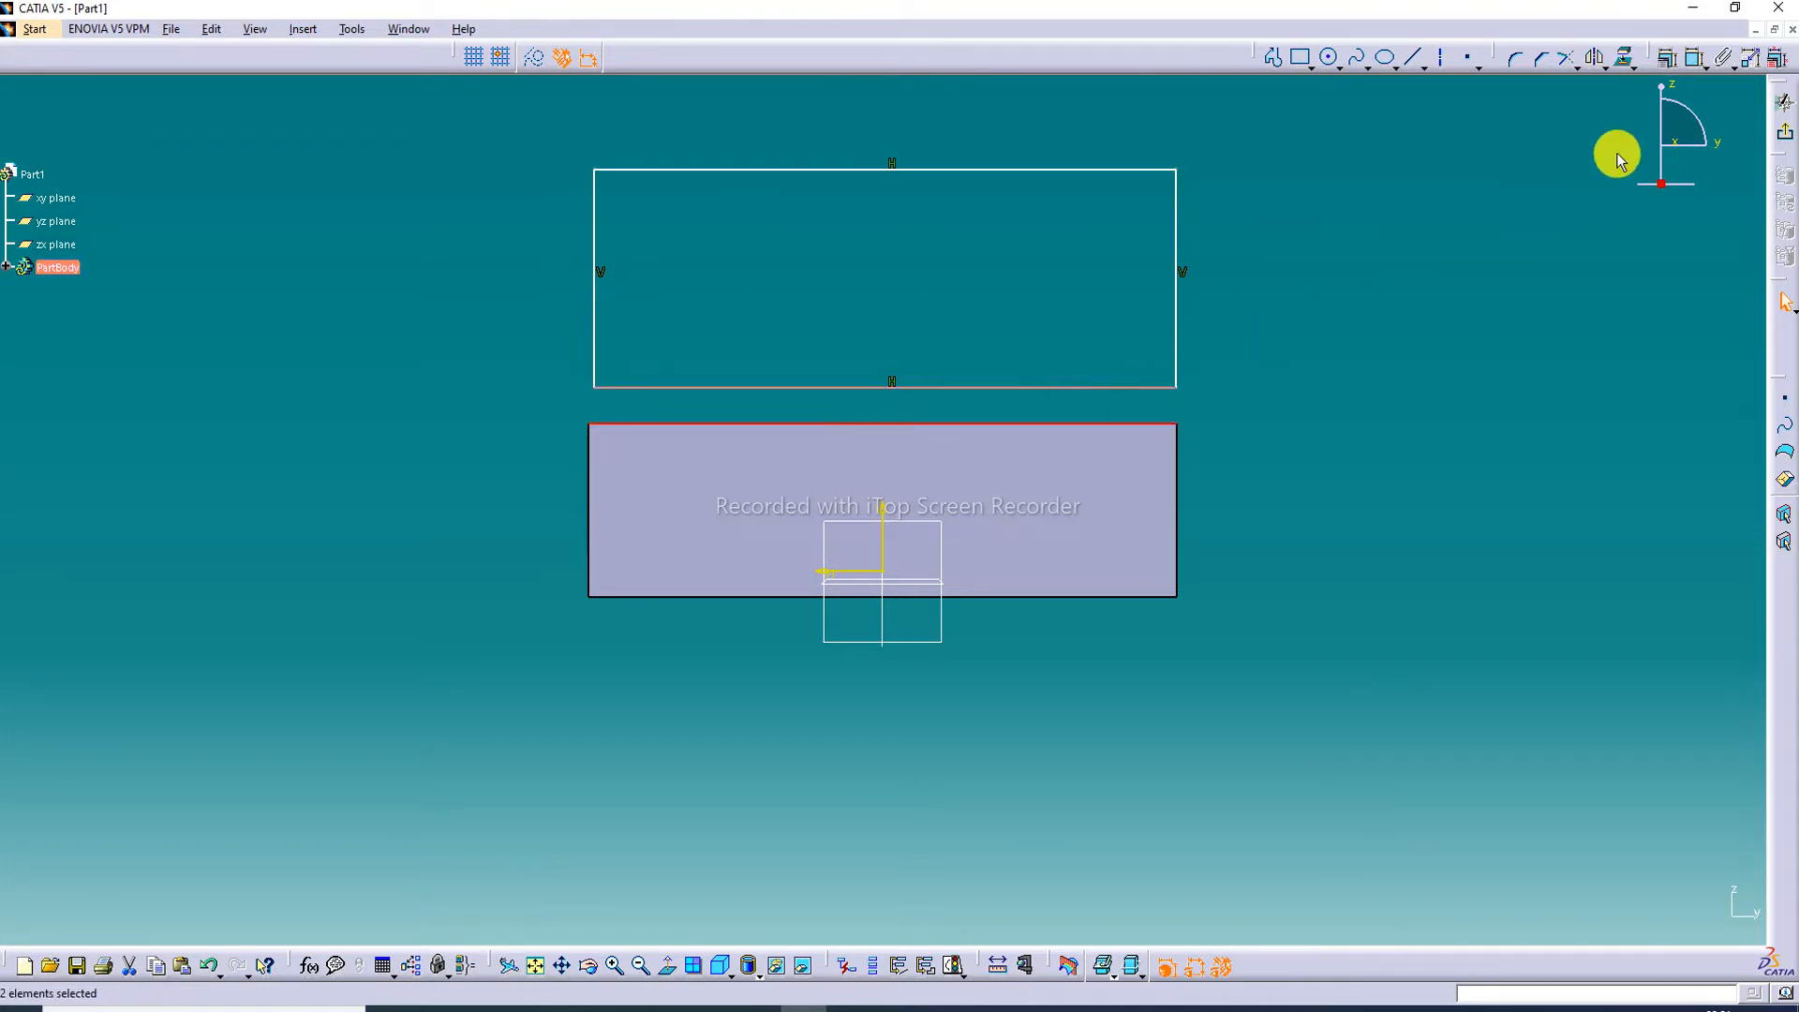
{"action": "left_click", "coordinate": [1662, 74]}
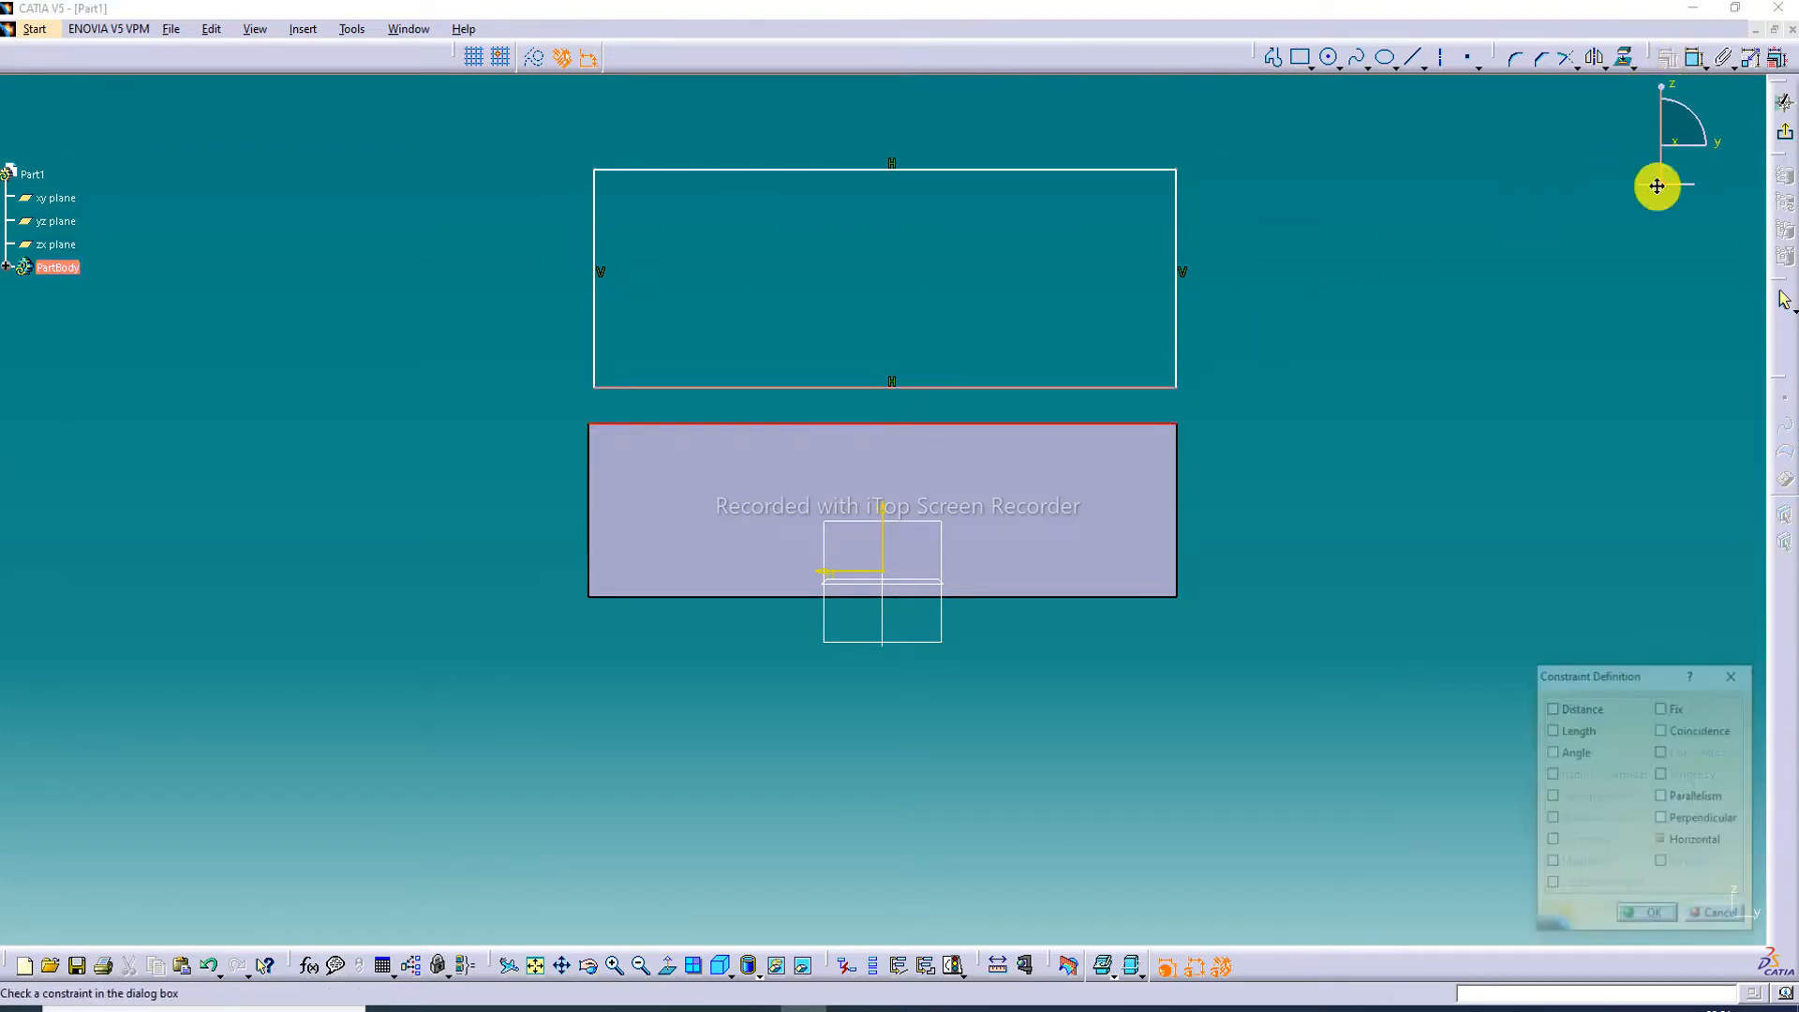
{"action": "left_click", "coordinate": [1697, 731]}
{"action": "left_click", "coordinate": [1648, 916]}
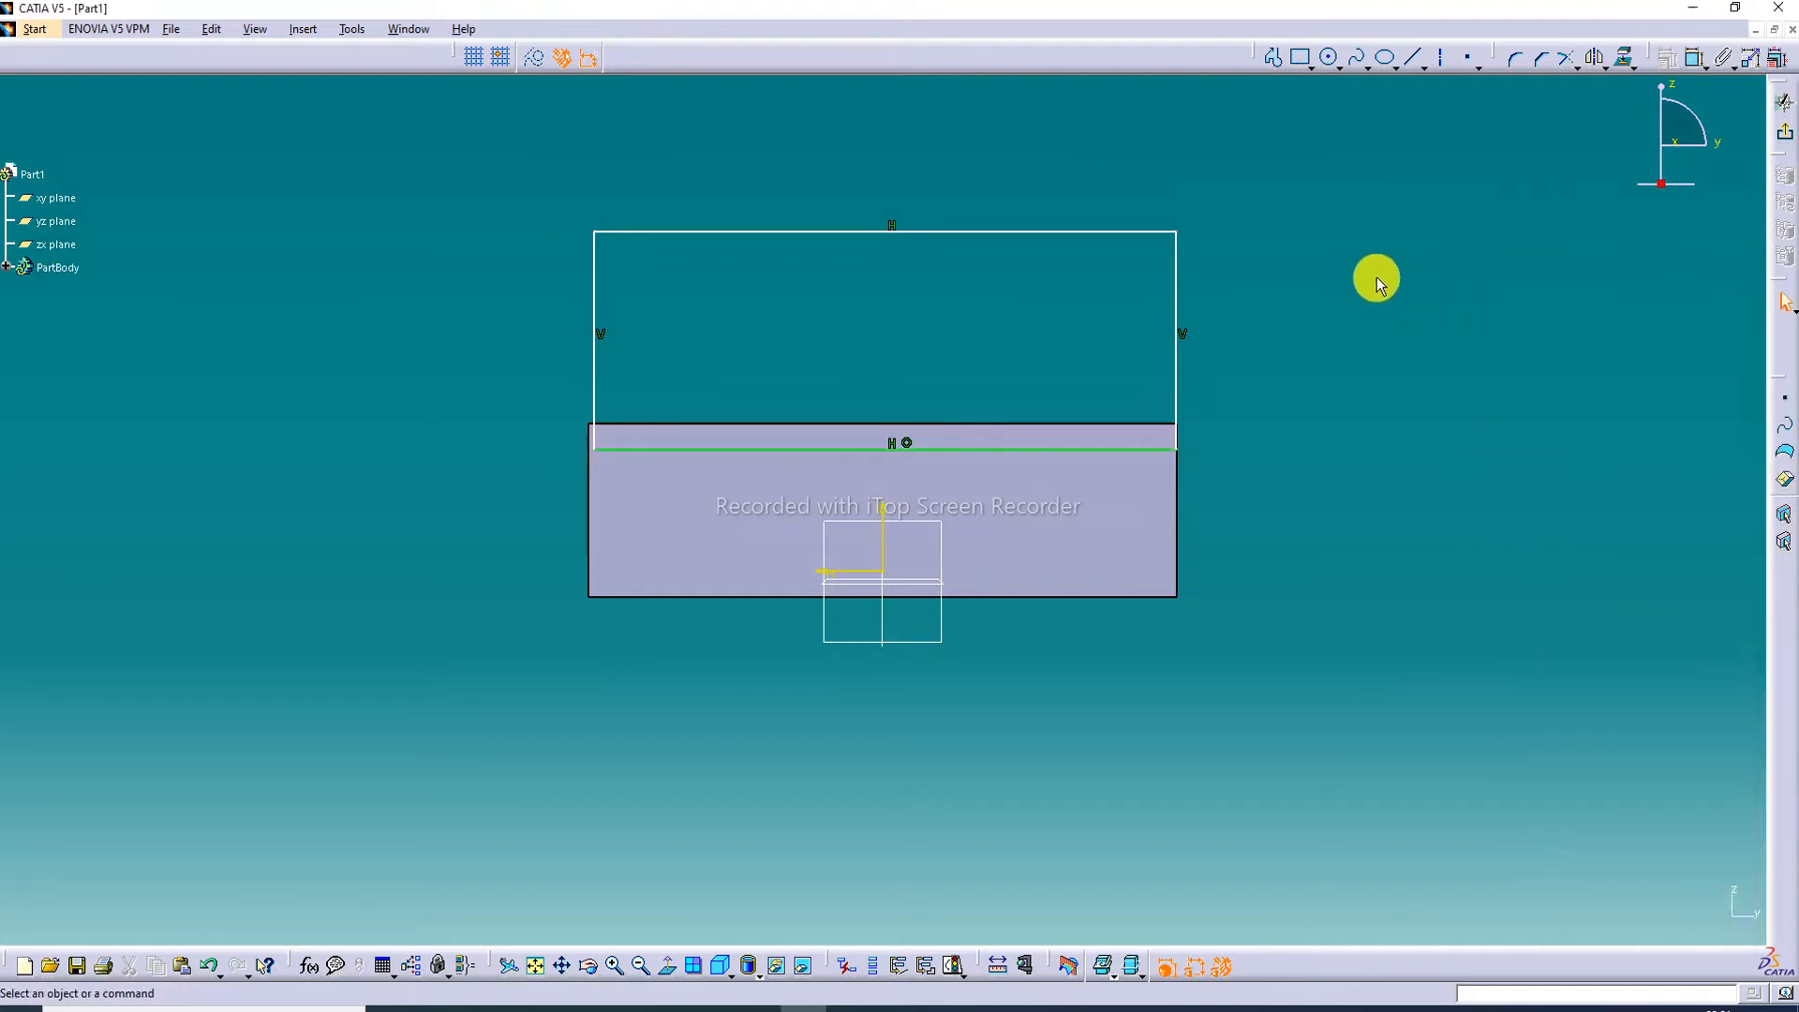
Step: Try to make the new rectangle's right vertical line coincident with the block's right side edge, and undo that constraint
{"action": "left_click", "coordinate": [1177, 305]}
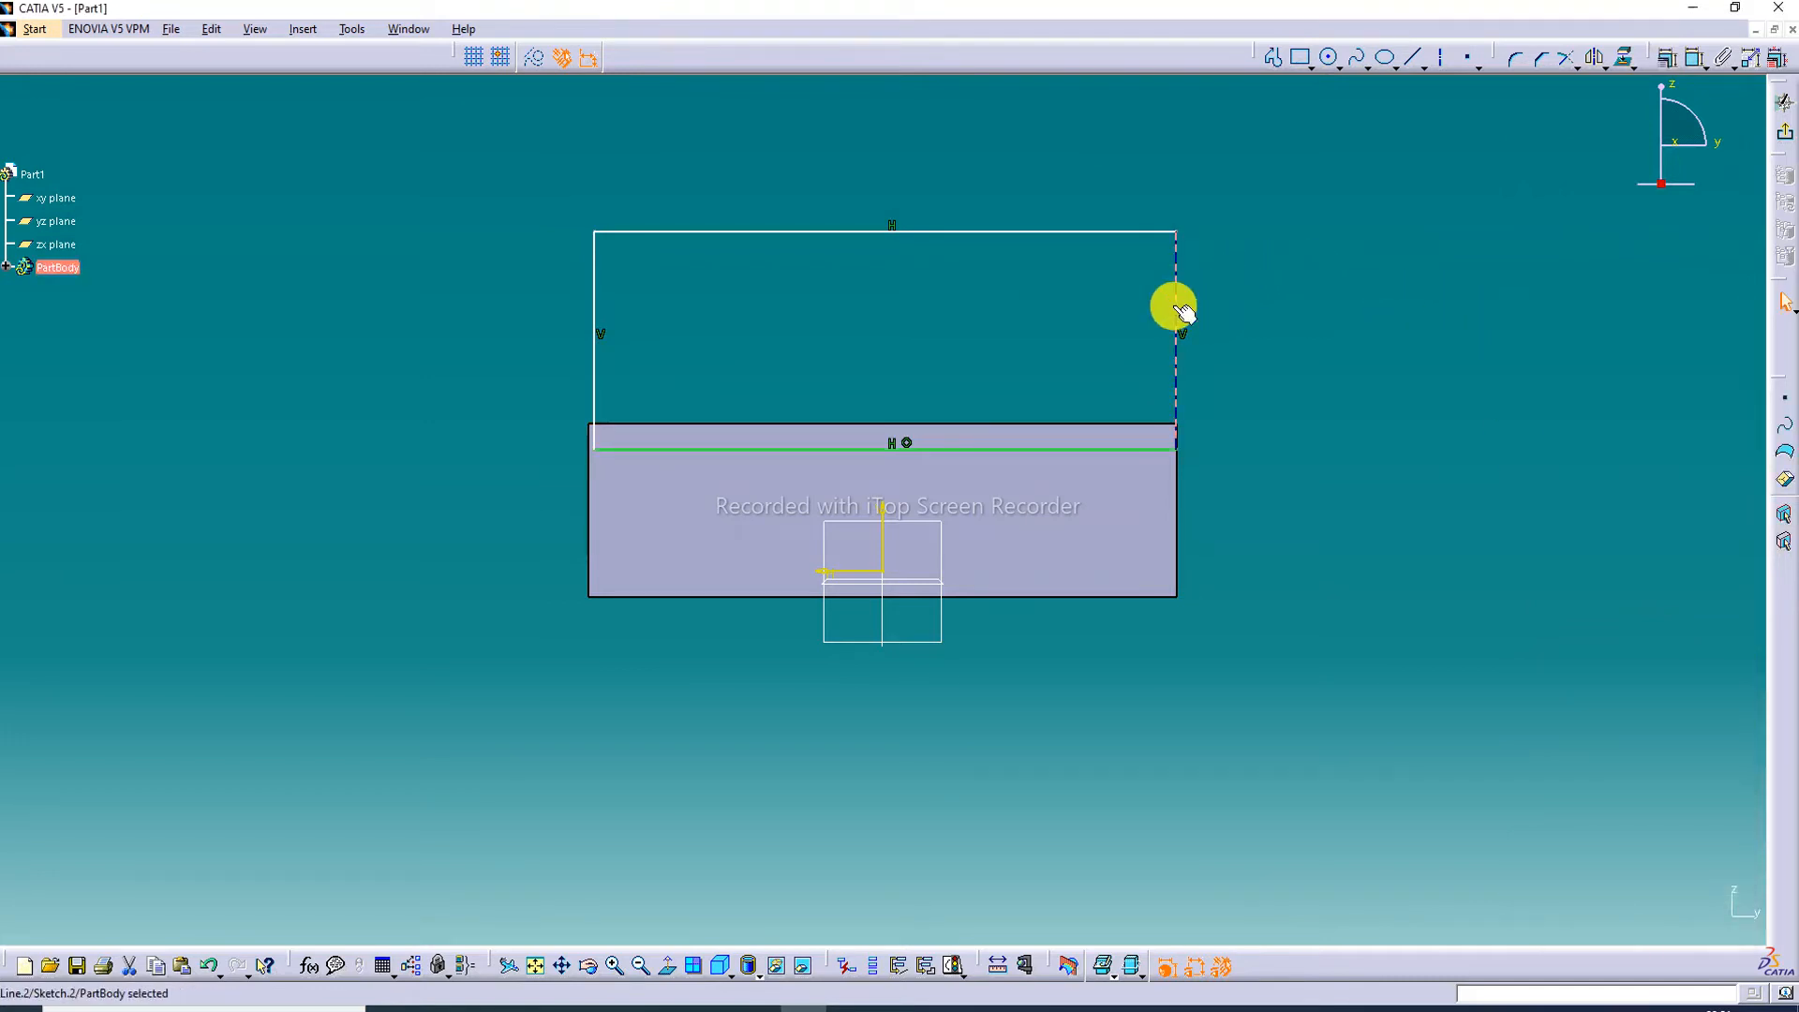
{"action": "left_click", "coordinate": [1181, 501], "text": "ctrl"}
{"action": "left_click", "coordinate": [1671, 62]}
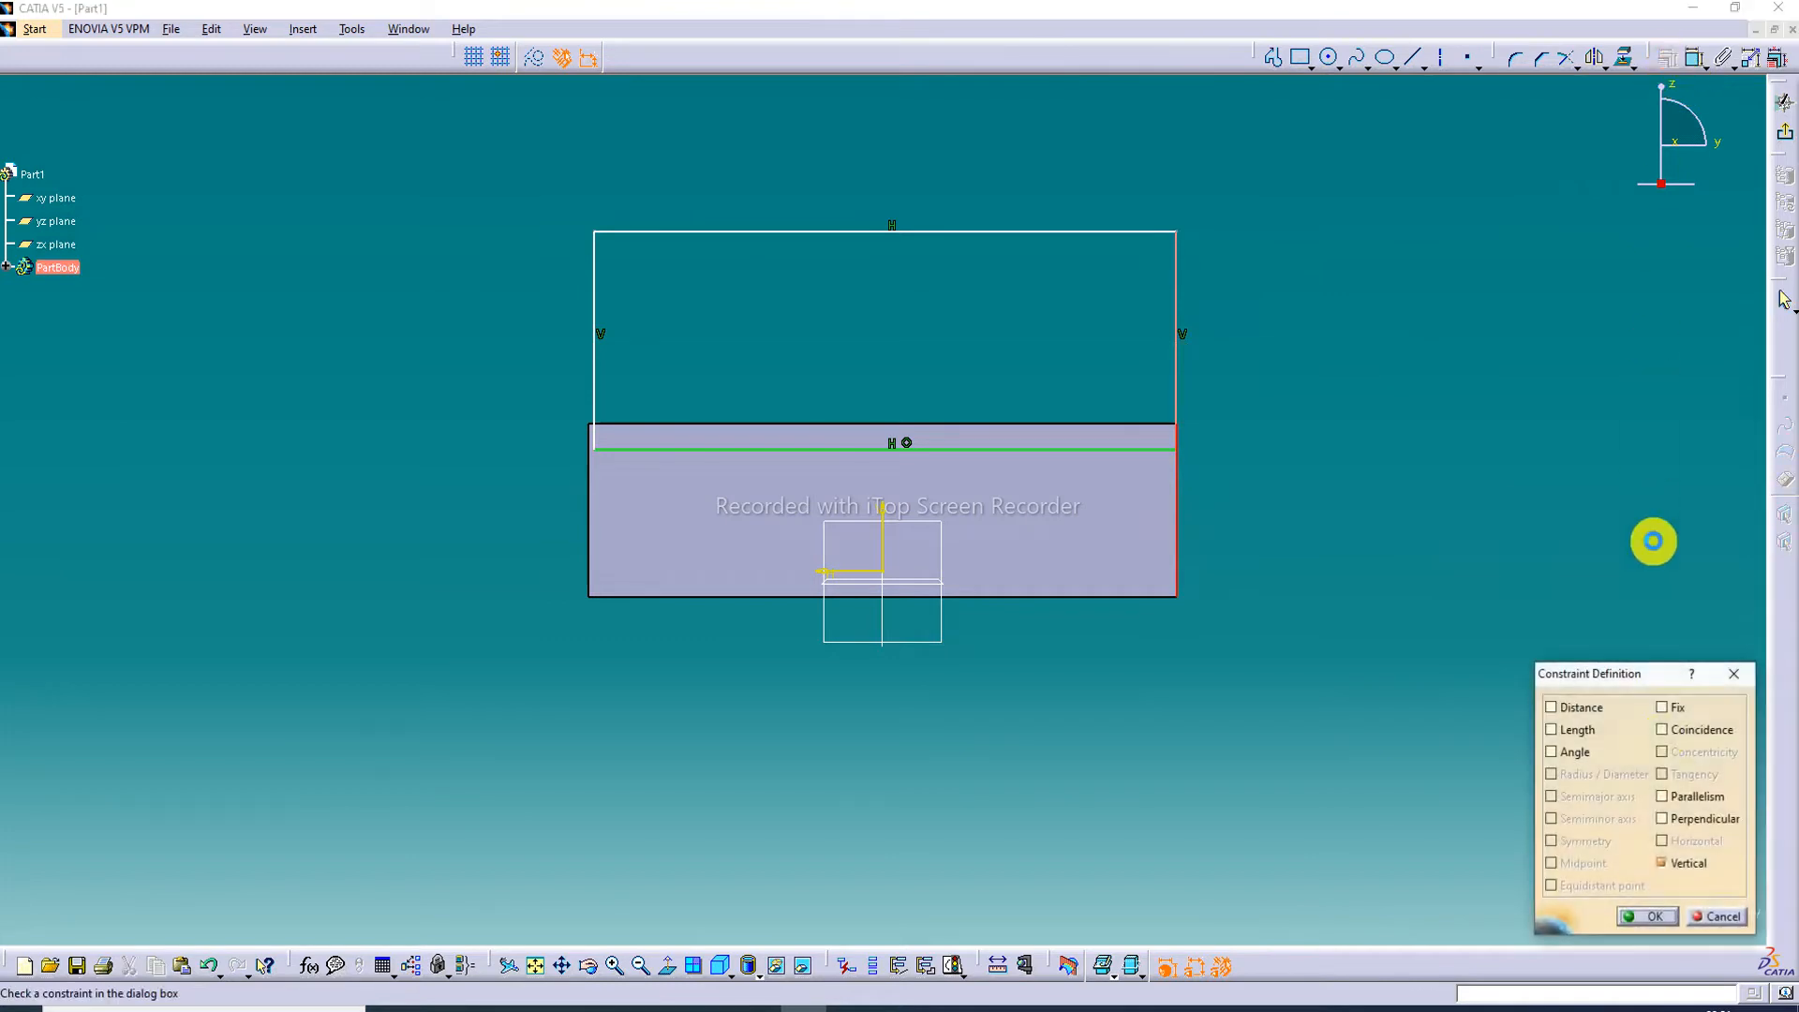
{"action": "left_click", "coordinate": [1700, 729]}
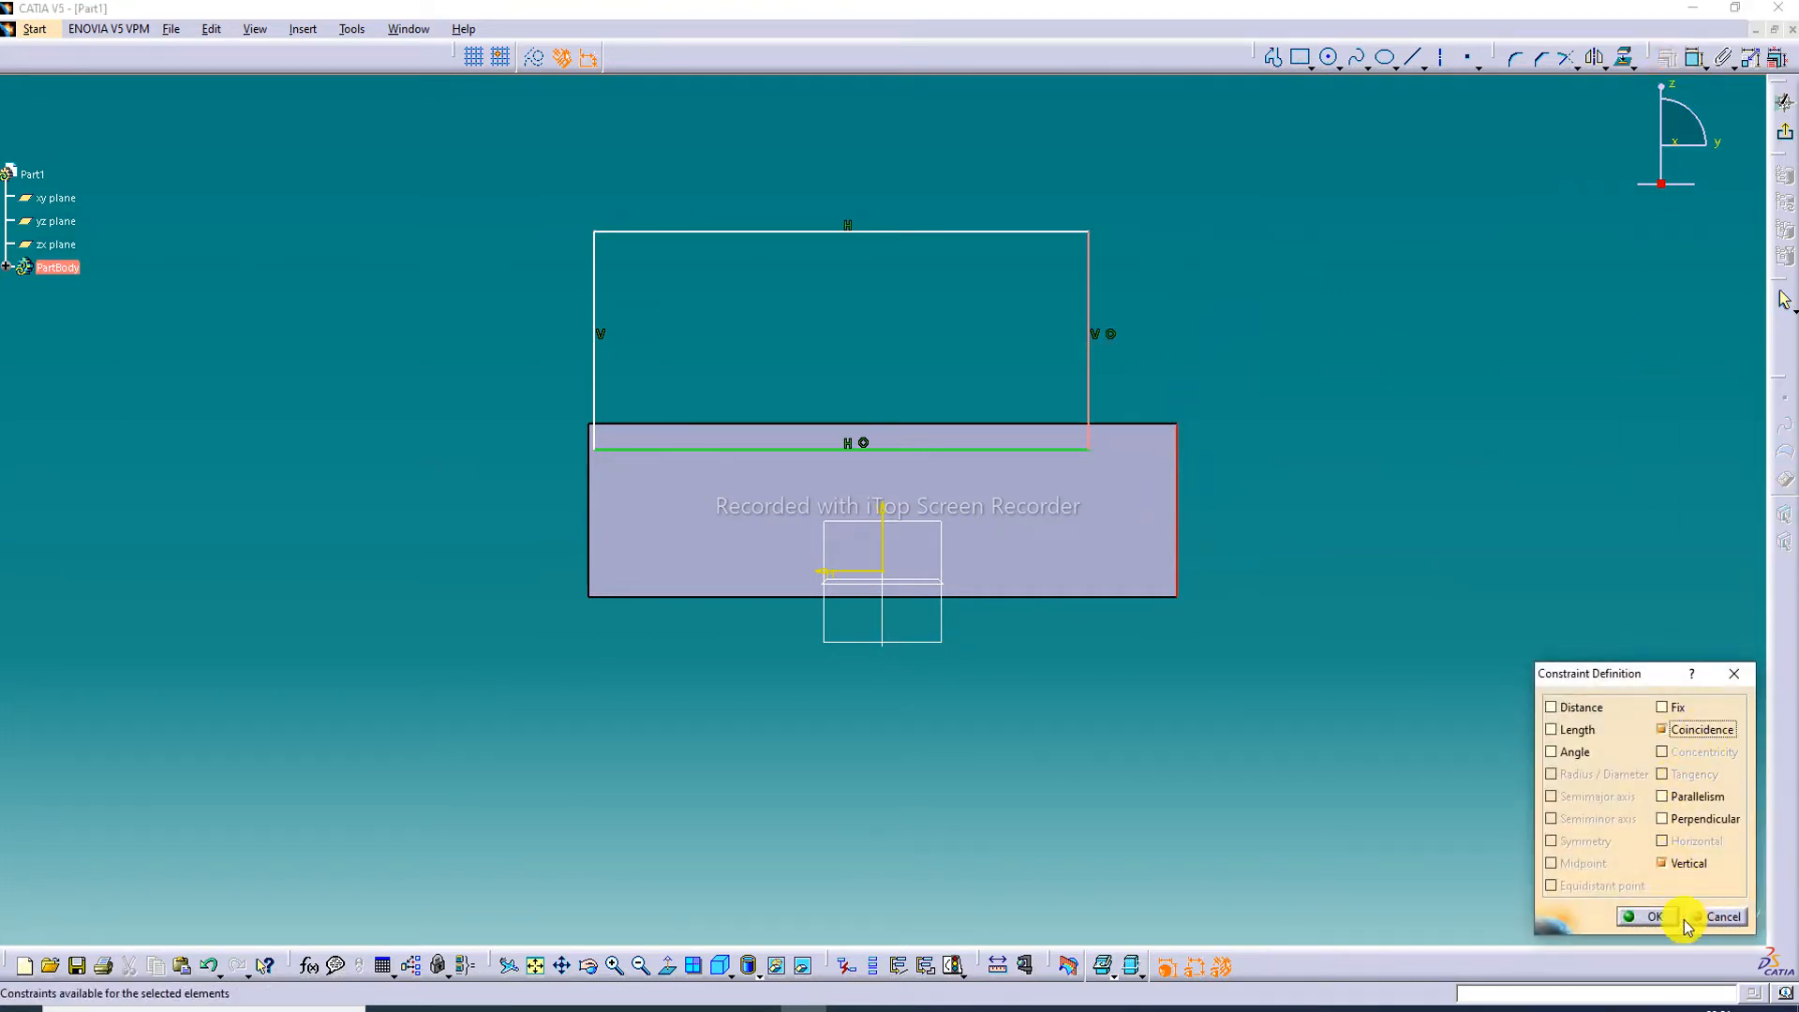
{"action": "left_click", "coordinate": [1653, 916]}
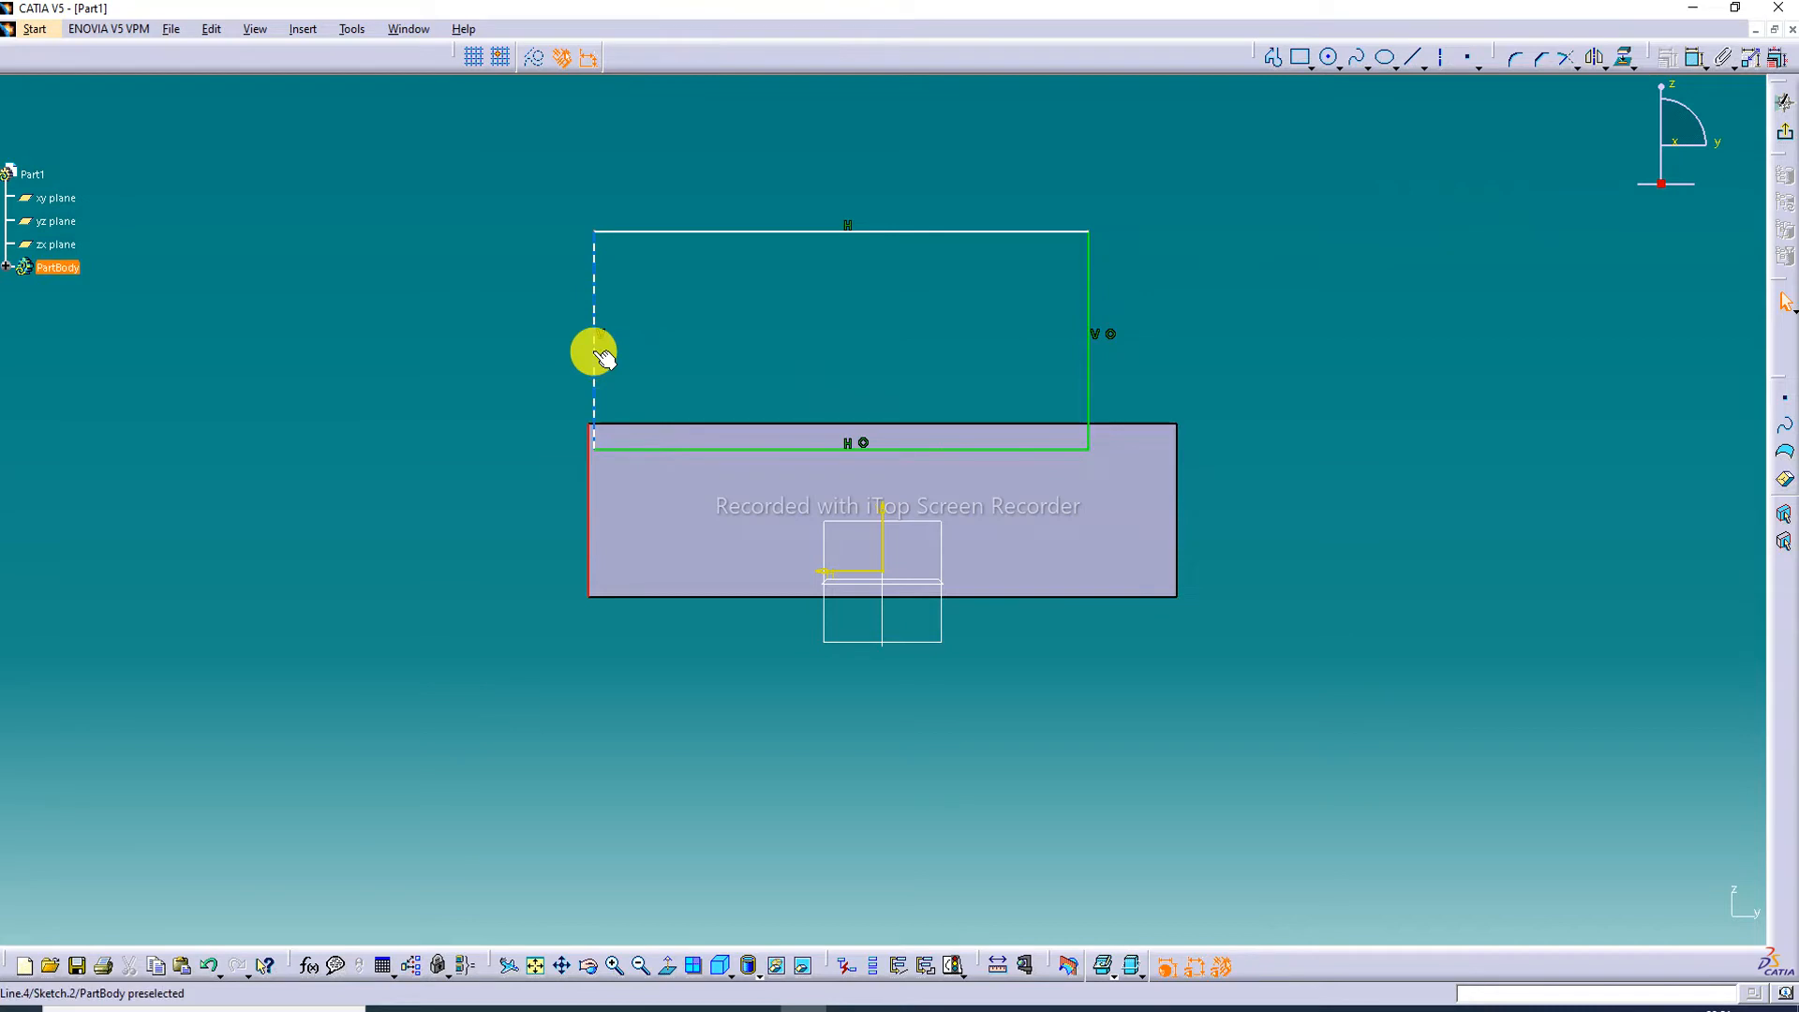
{"action": "left_click", "coordinate": [1352, 301]}
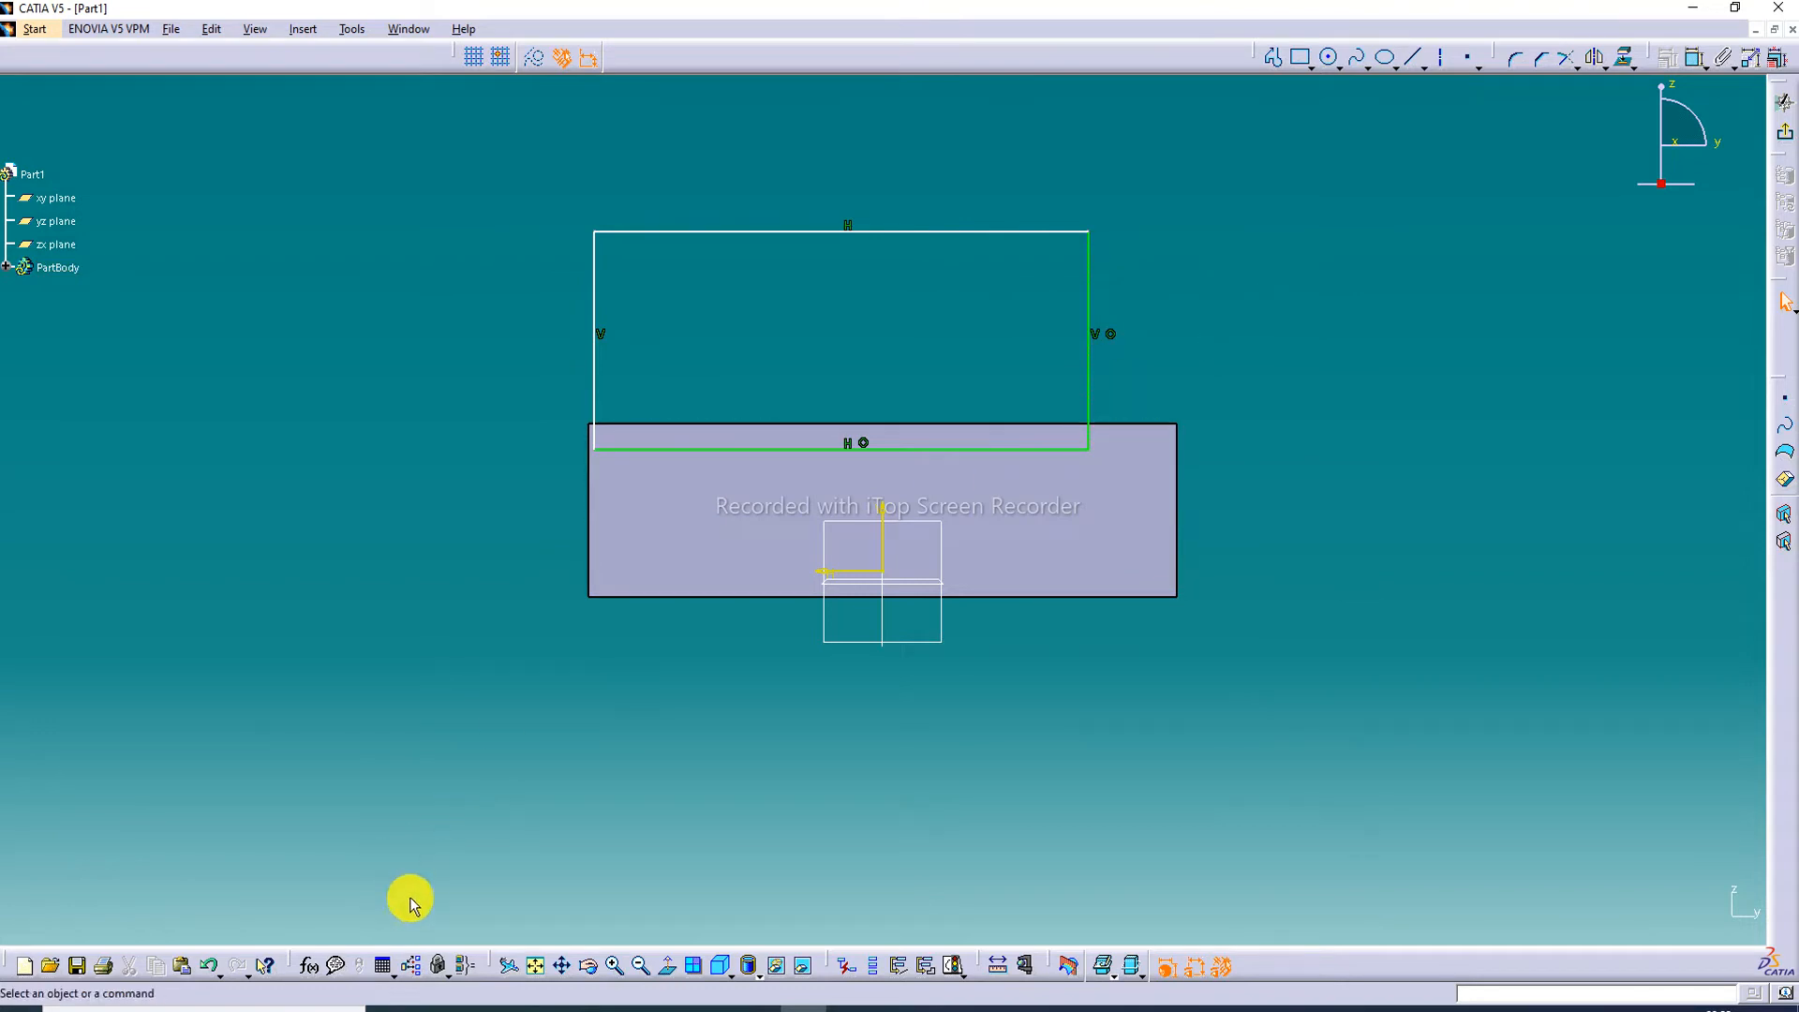
{"action": "left_click", "coordinate": [209, 967]}
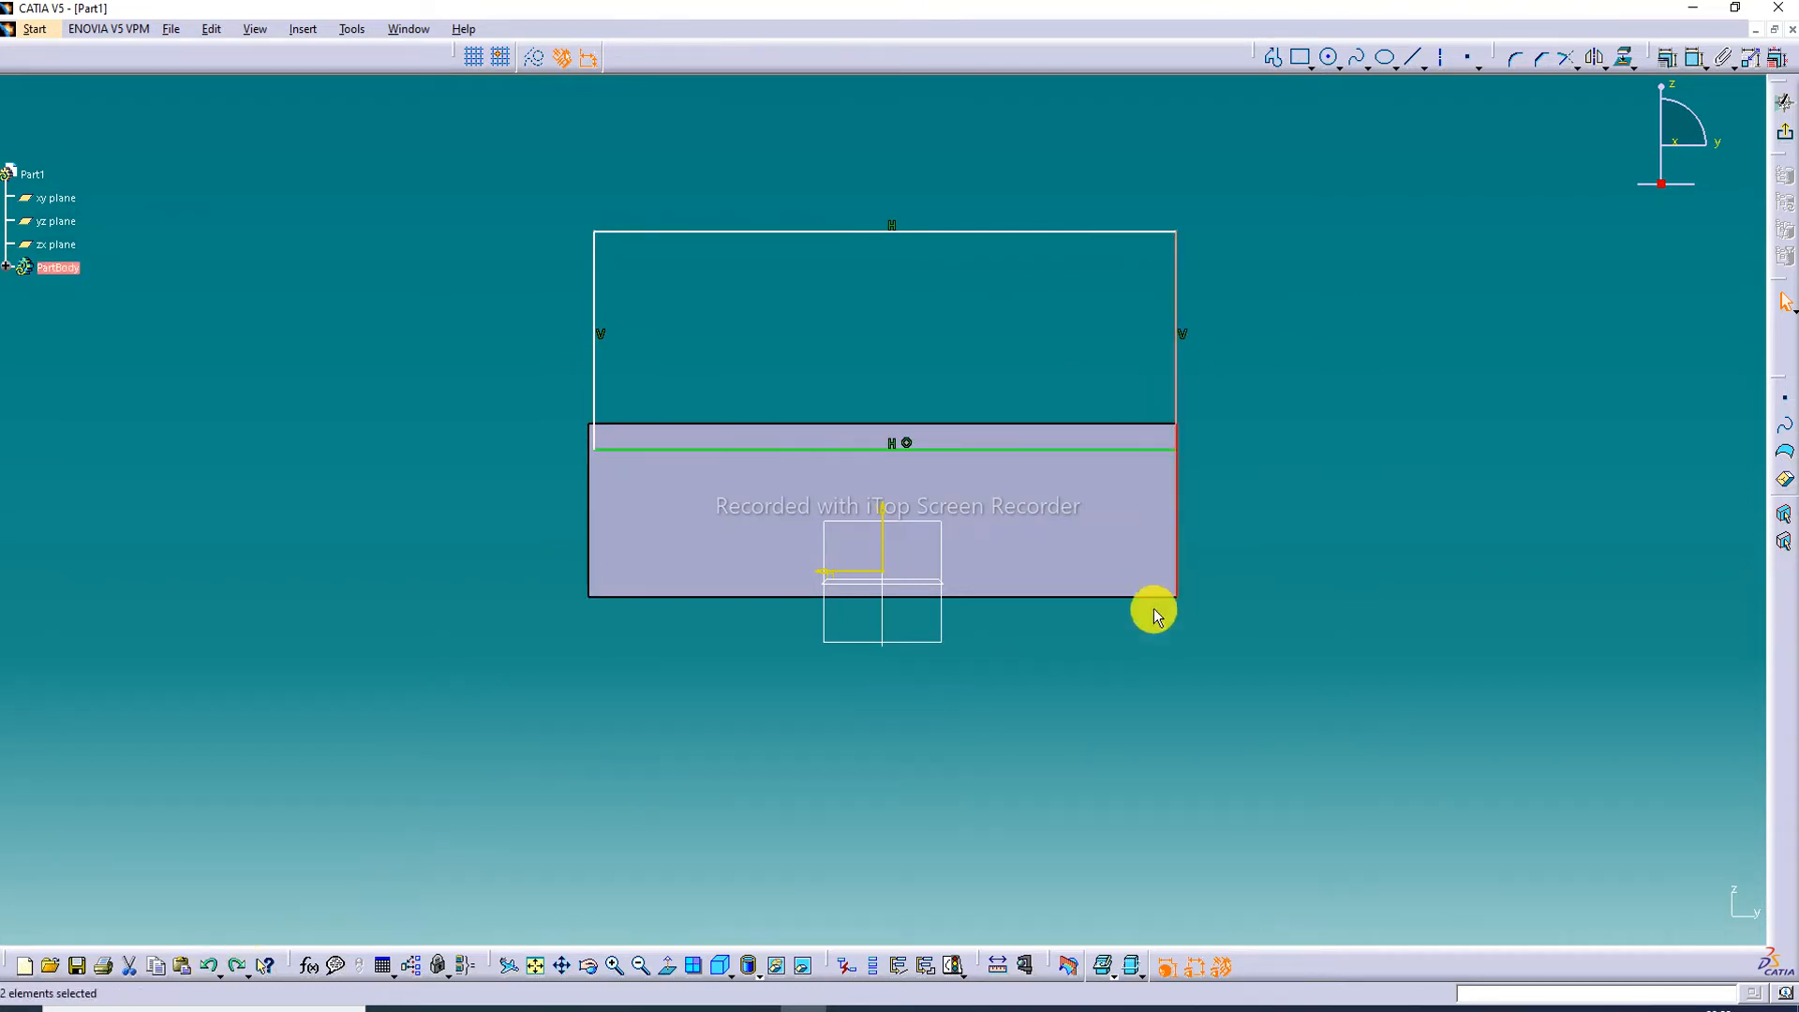
Step: Constrain the new rectangle's right vertical line to be coincident with the block's right side edge
{"action": "left_click", "coordinate": [1284, 501]}
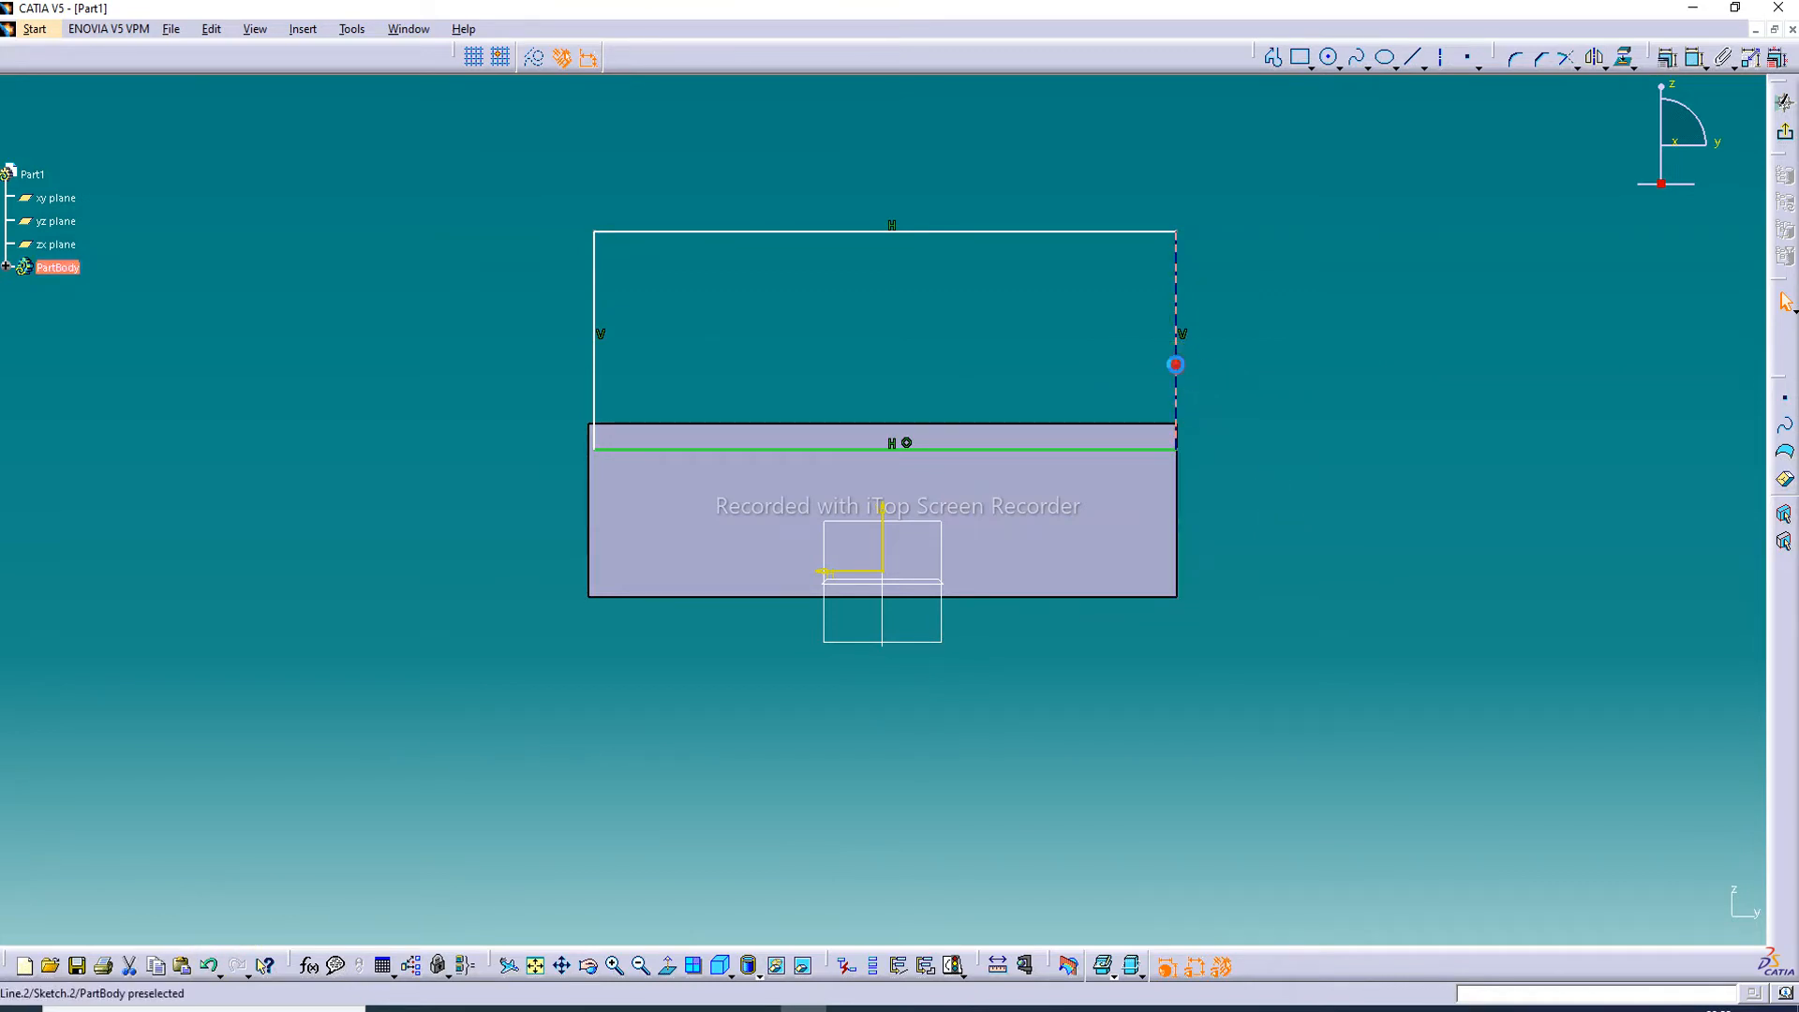
{"action": "left_click", "coordinate": [1175, 484], "text": "ctrl"}
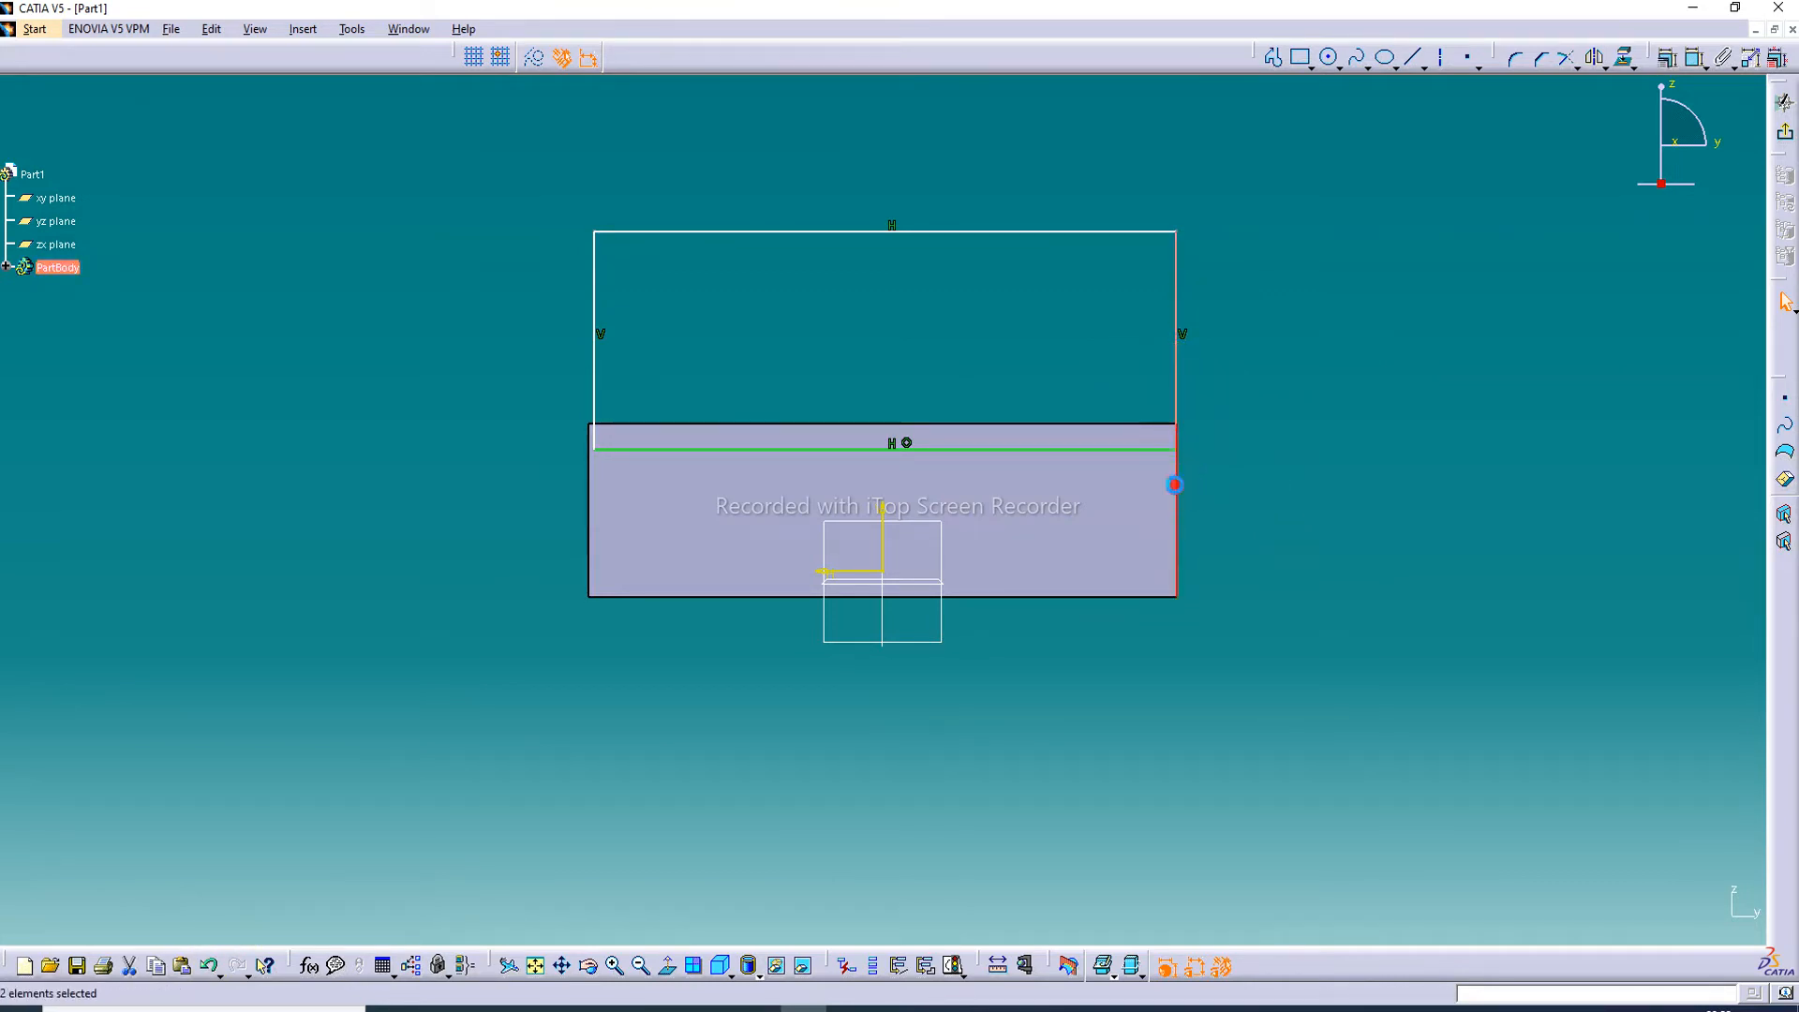
{"action": "left_click", "coordinate": [1669, 57]}
{"action": "left_click", "coordinate": [1701, 729]}
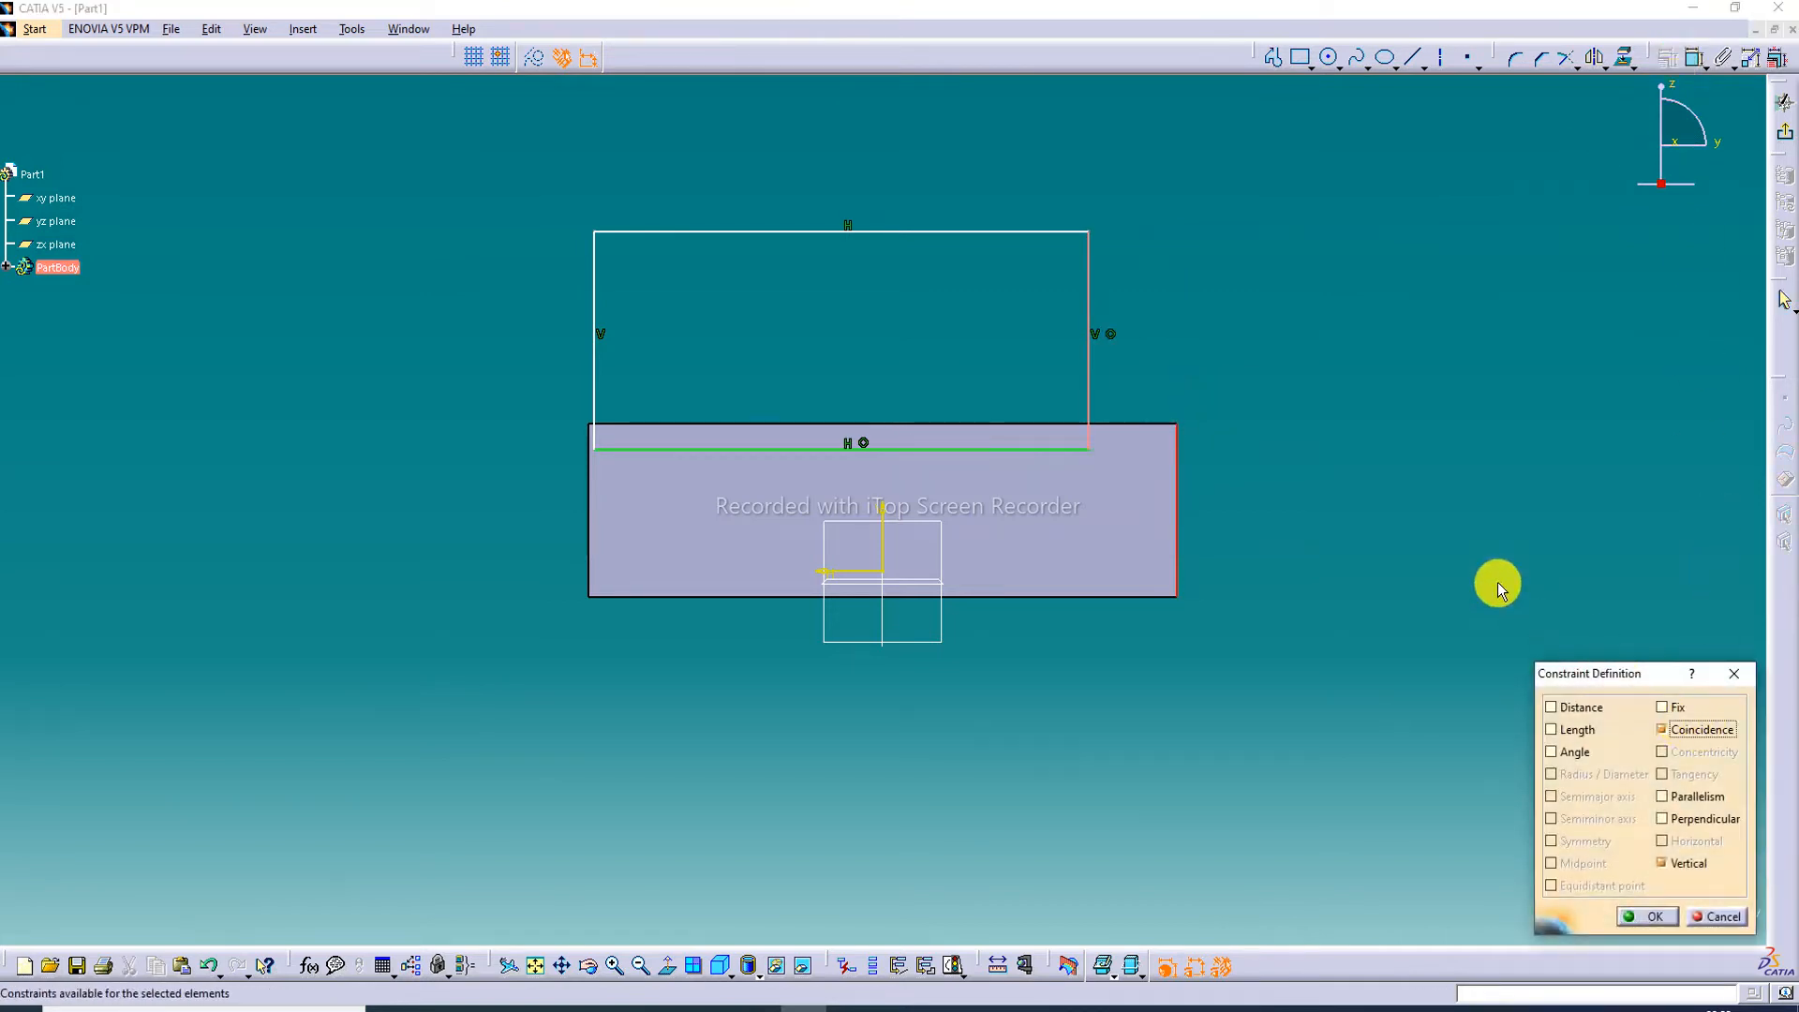
{"action": "left_click", "coordinate": [1658, 913]}
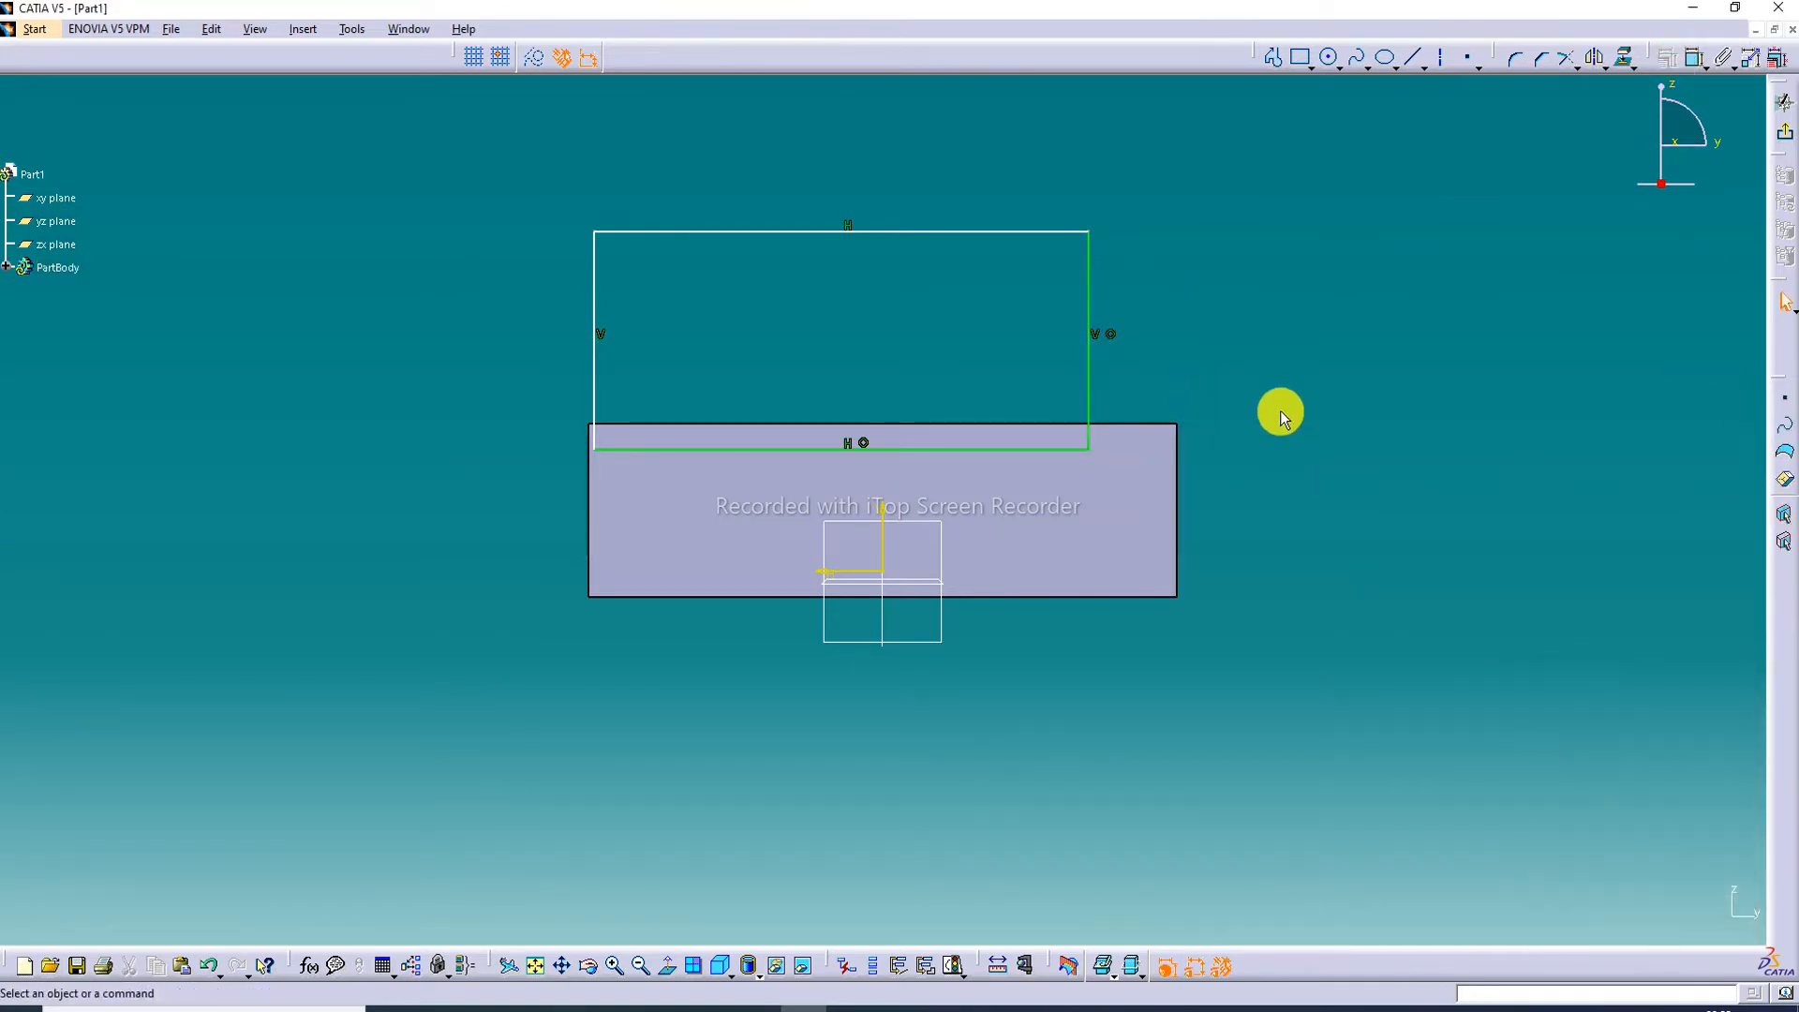
Step: Constrain the new rectangle's left vertical line to be coincident with the block's left side edge
{"action": "middle_click_drag", "start_coordinate": [1280, 411], "coordinate": [1269, 566]}
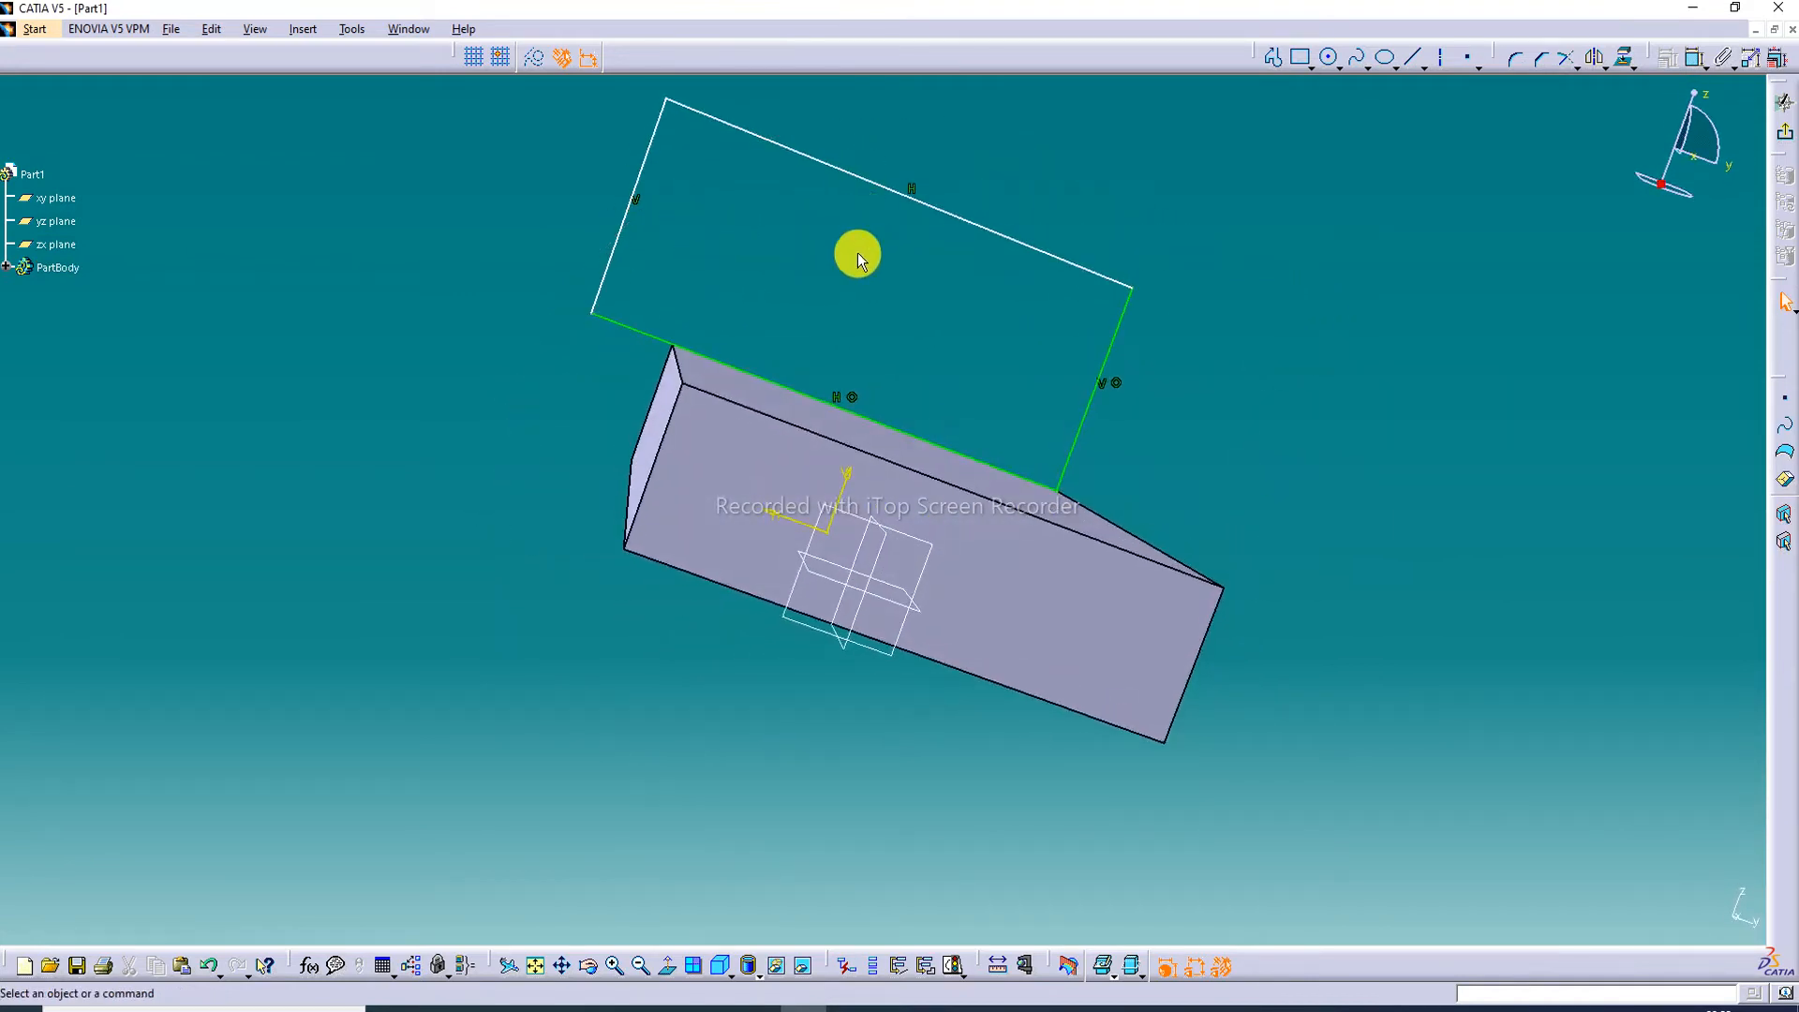
{"action": "left_click", "coordinate": [669, 974]}
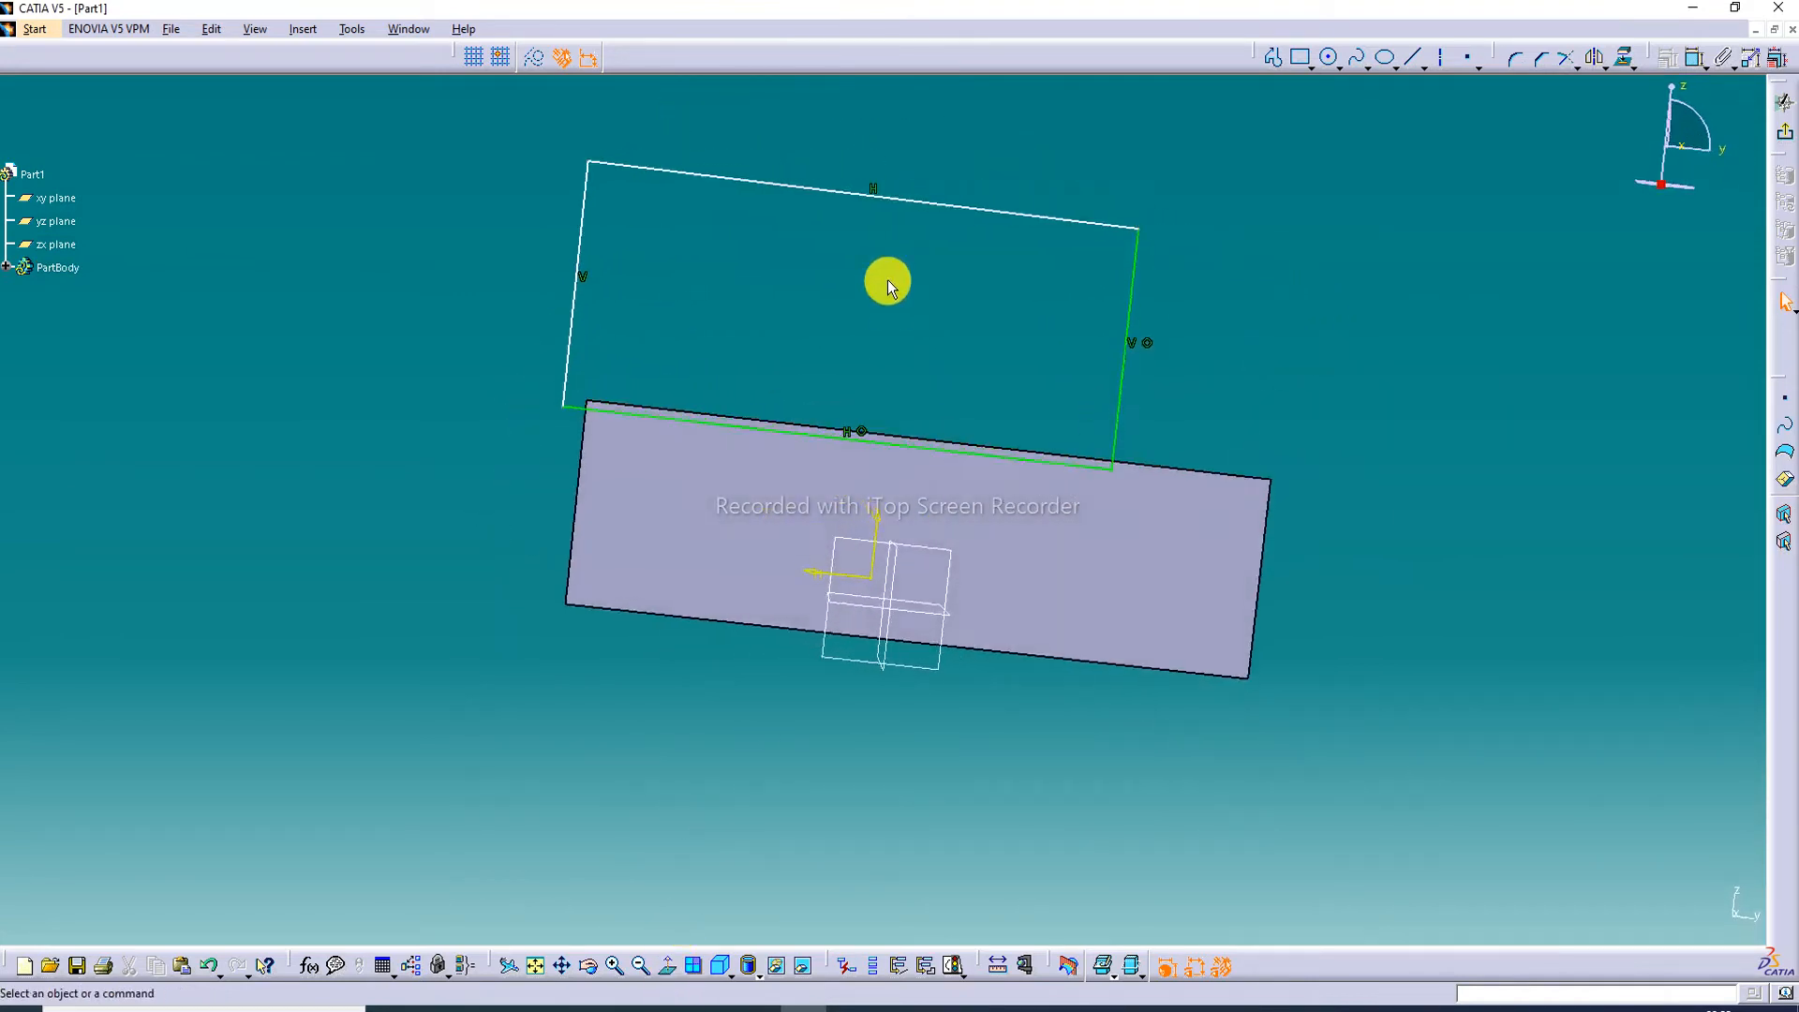
{"action": "left_click", "coordinate": [545, 241]}
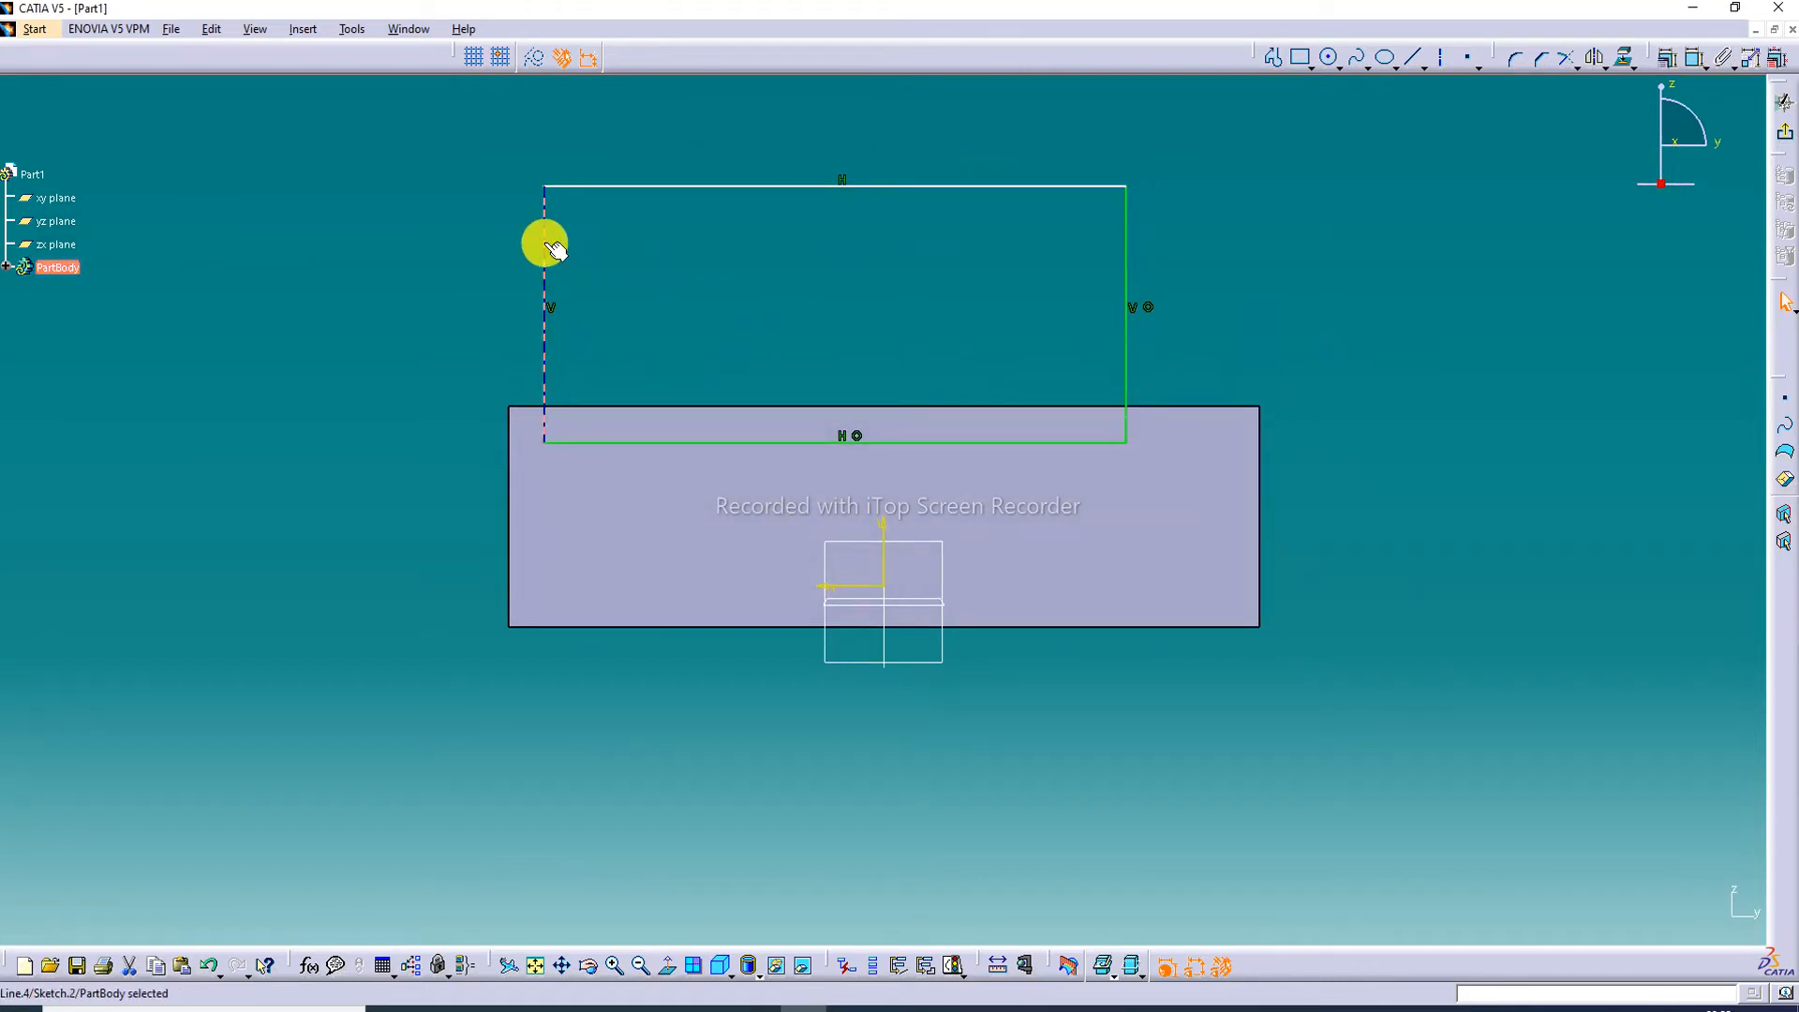
{"action": "left_click", "coordinate": [508, 445], "text": "ctrl"}
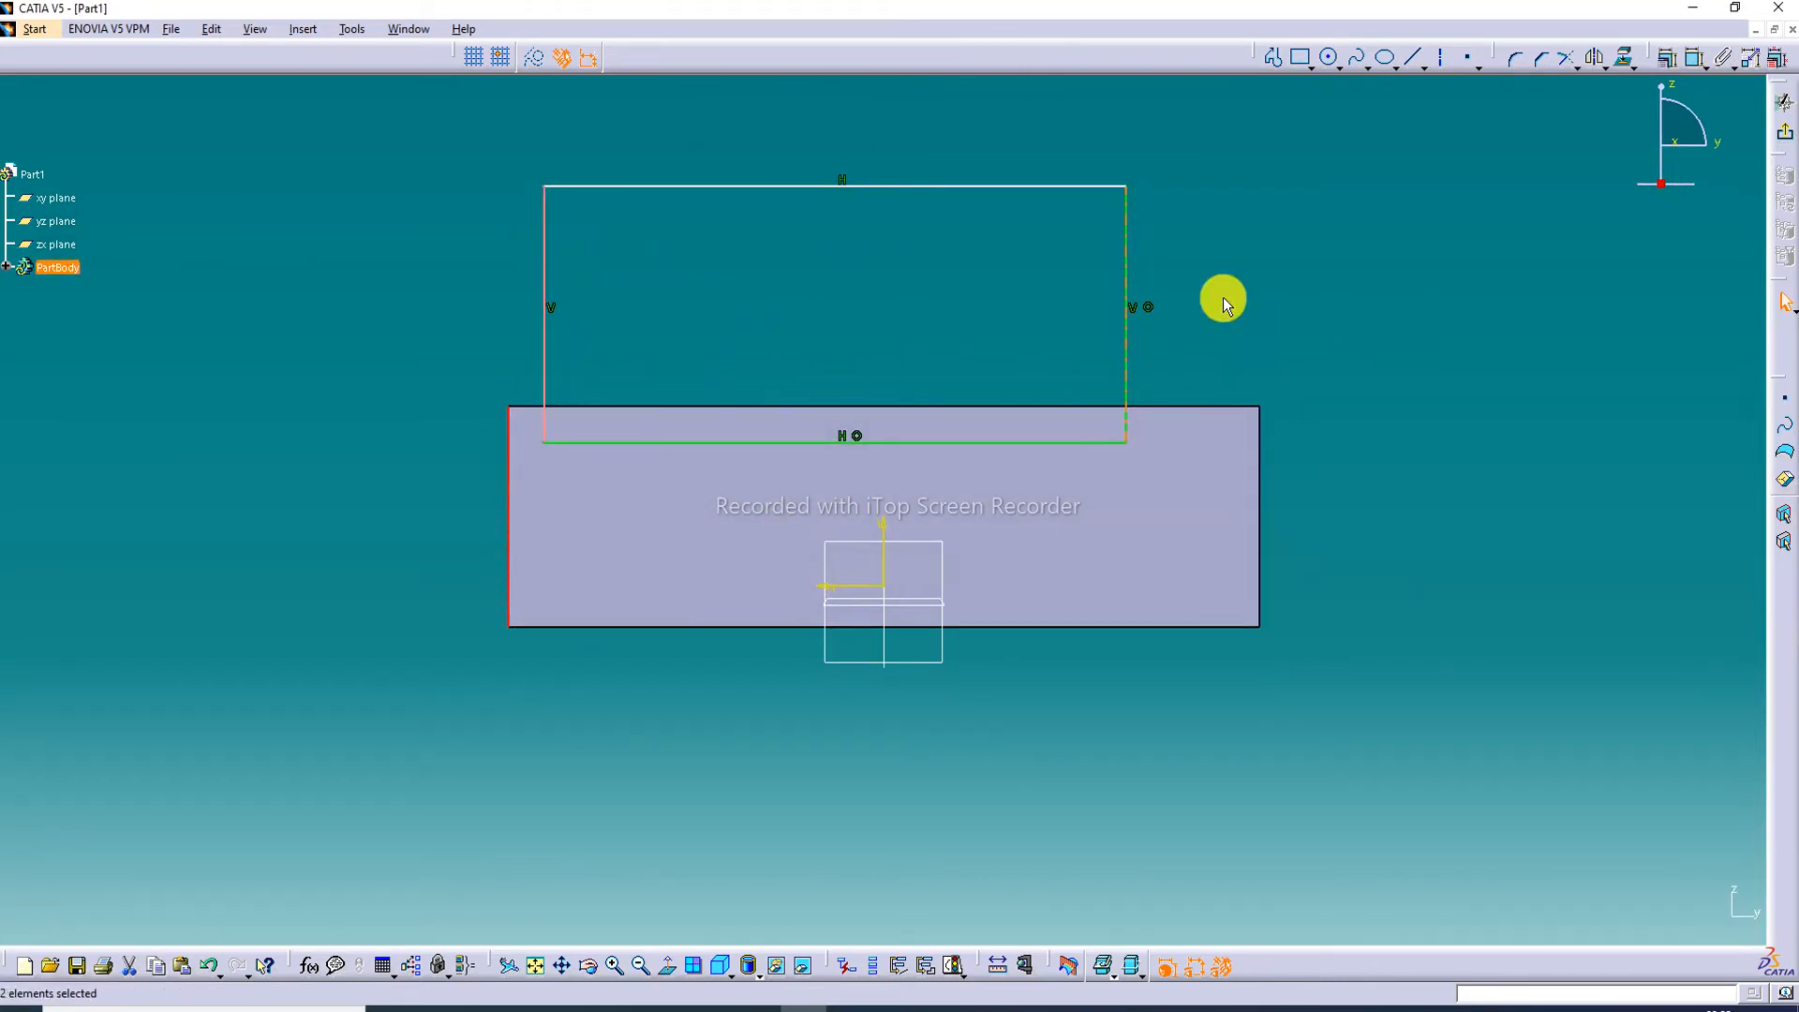
{"action": "left_click", "coordinate": [1667, 57]}
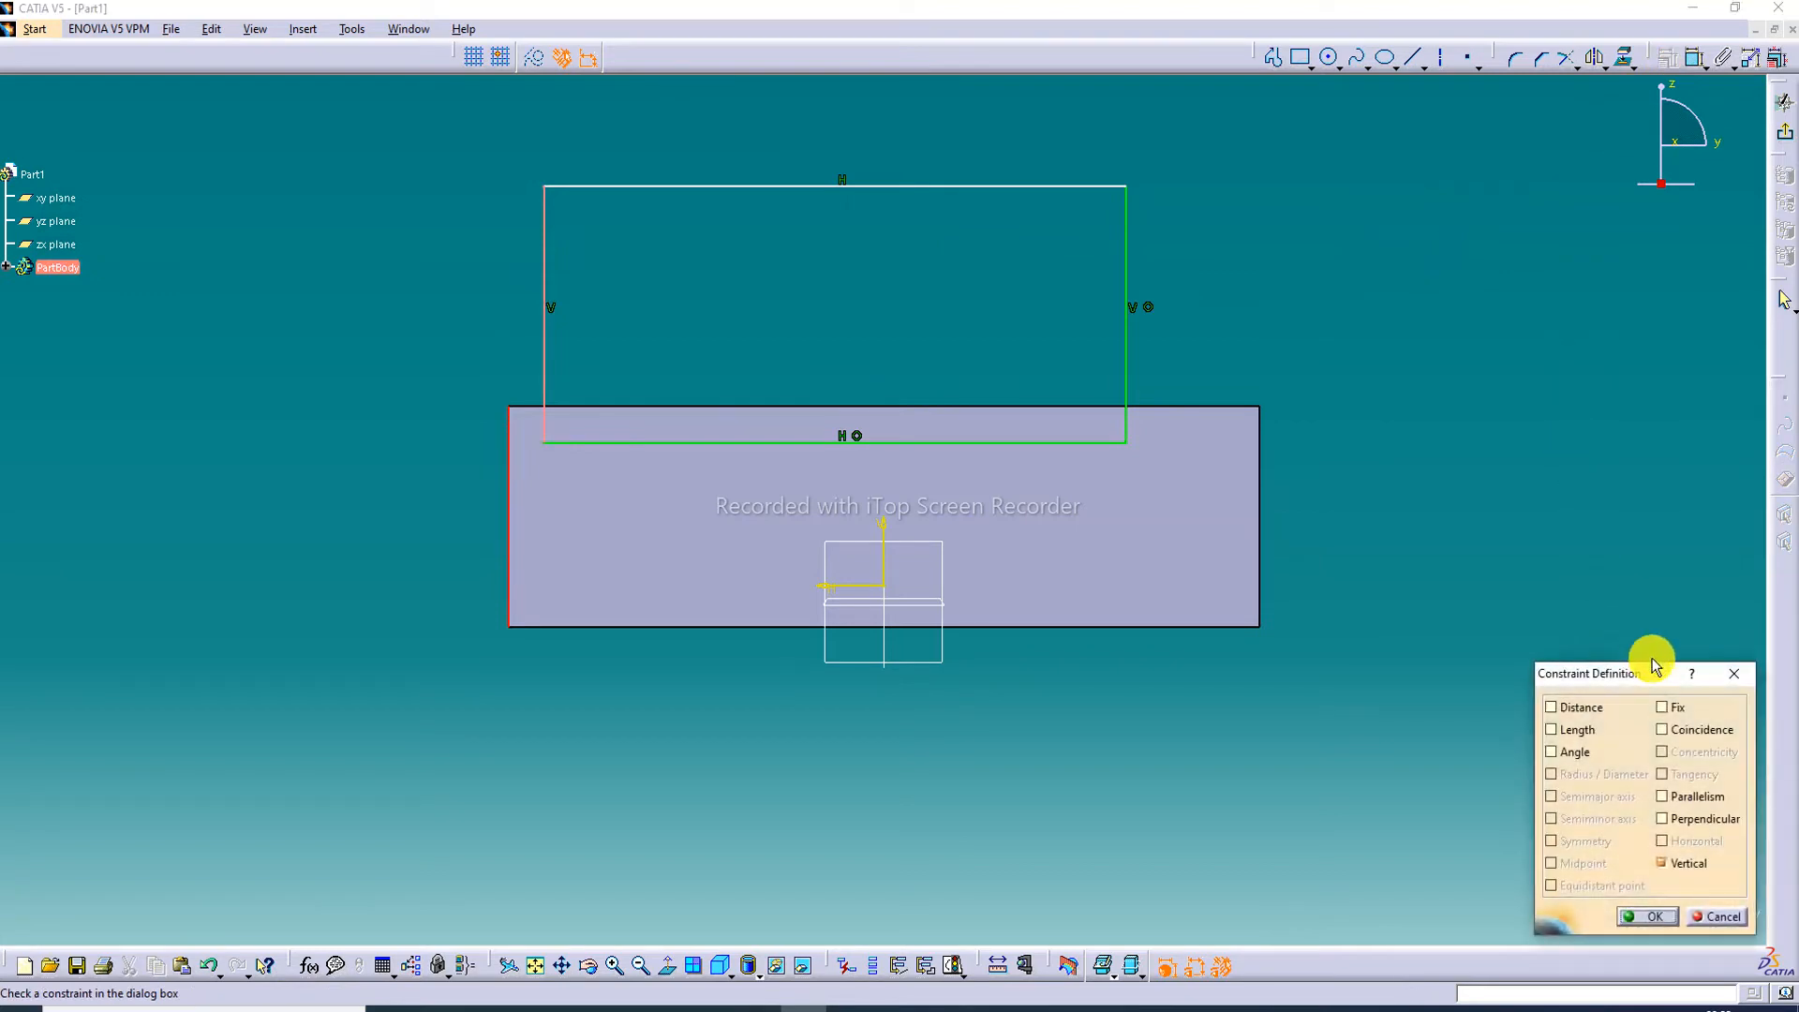
{"action": "left_click", "coordinate": [1694, 731]}
{"action": "left_click", "coordinate": [1647, 917]}
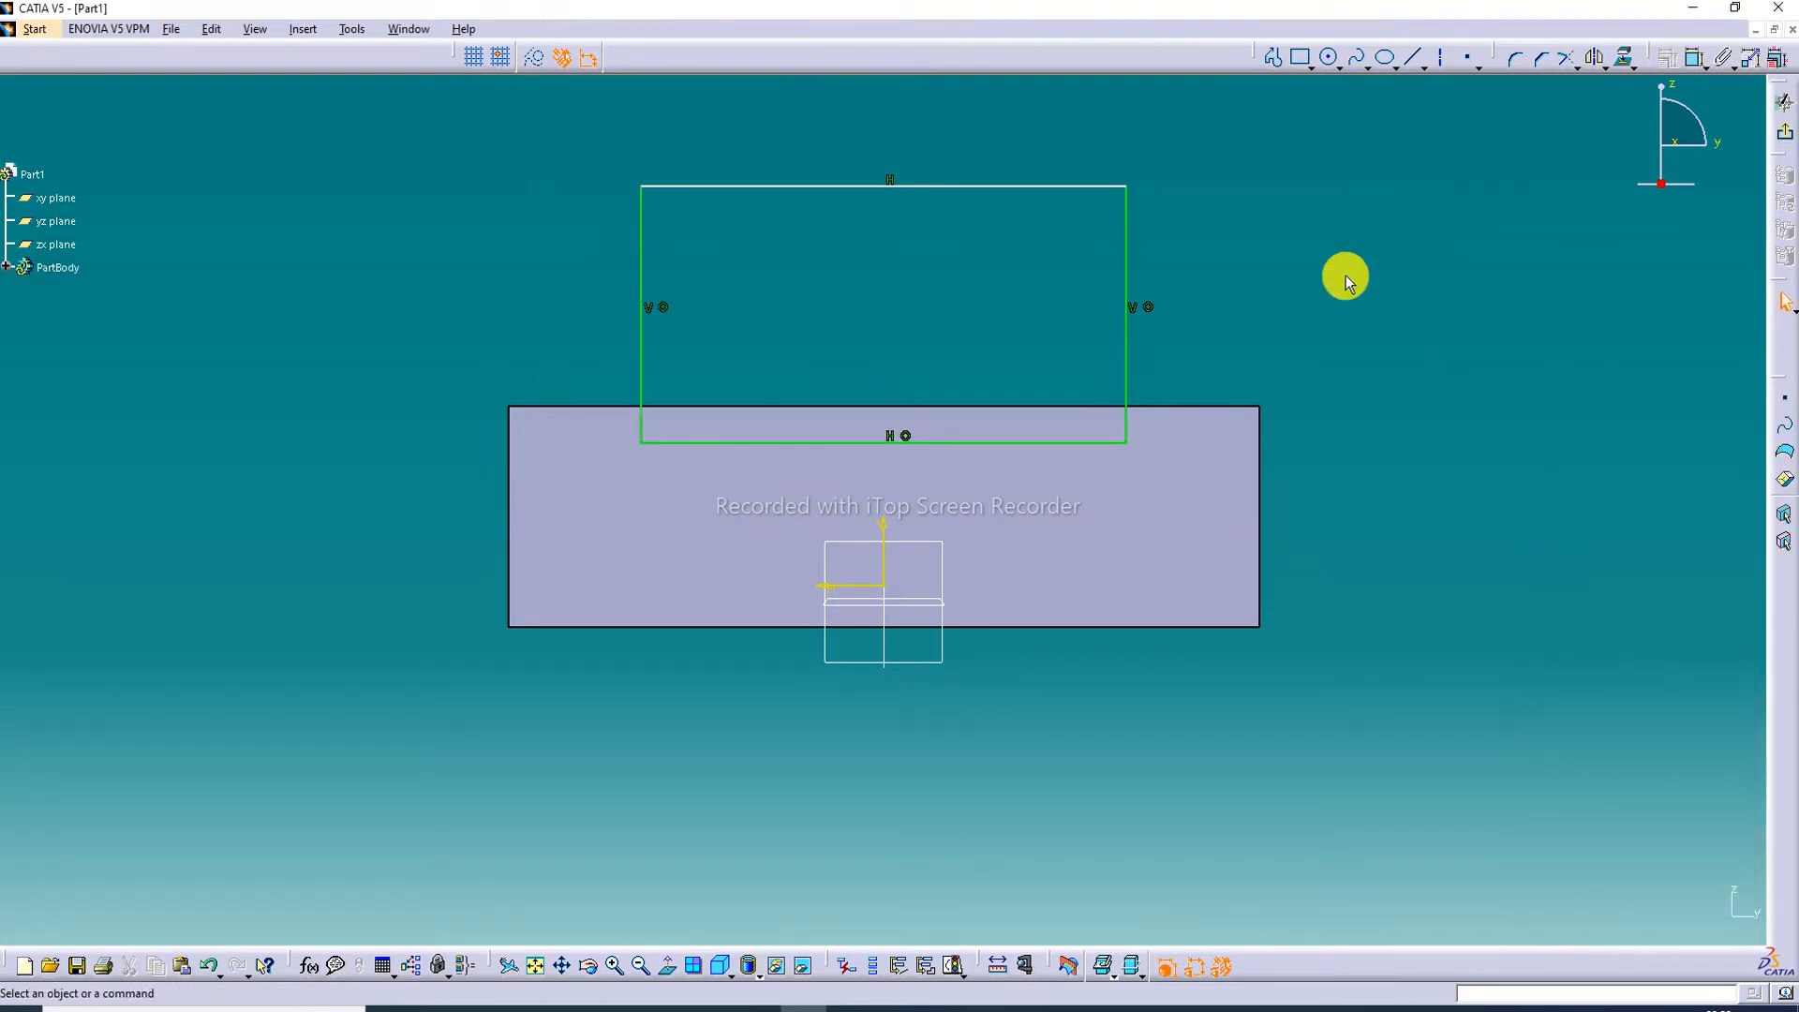
Step: Dimension the new rectangle's height on its right vertical line and set it to 40 mm
{"action": "mouse_move", "coordinate": [1417, 270]}
{"action": "middle_mouse_down"}
{"action": "mouse_move", "coordinate": [1185, 346]}
{"action": "mouse_move", "coordinate": [1298, 327]}
{"action": "mouse_move", "coordinate": [1273, 357]}
{"action": "middle_mouse_up"}
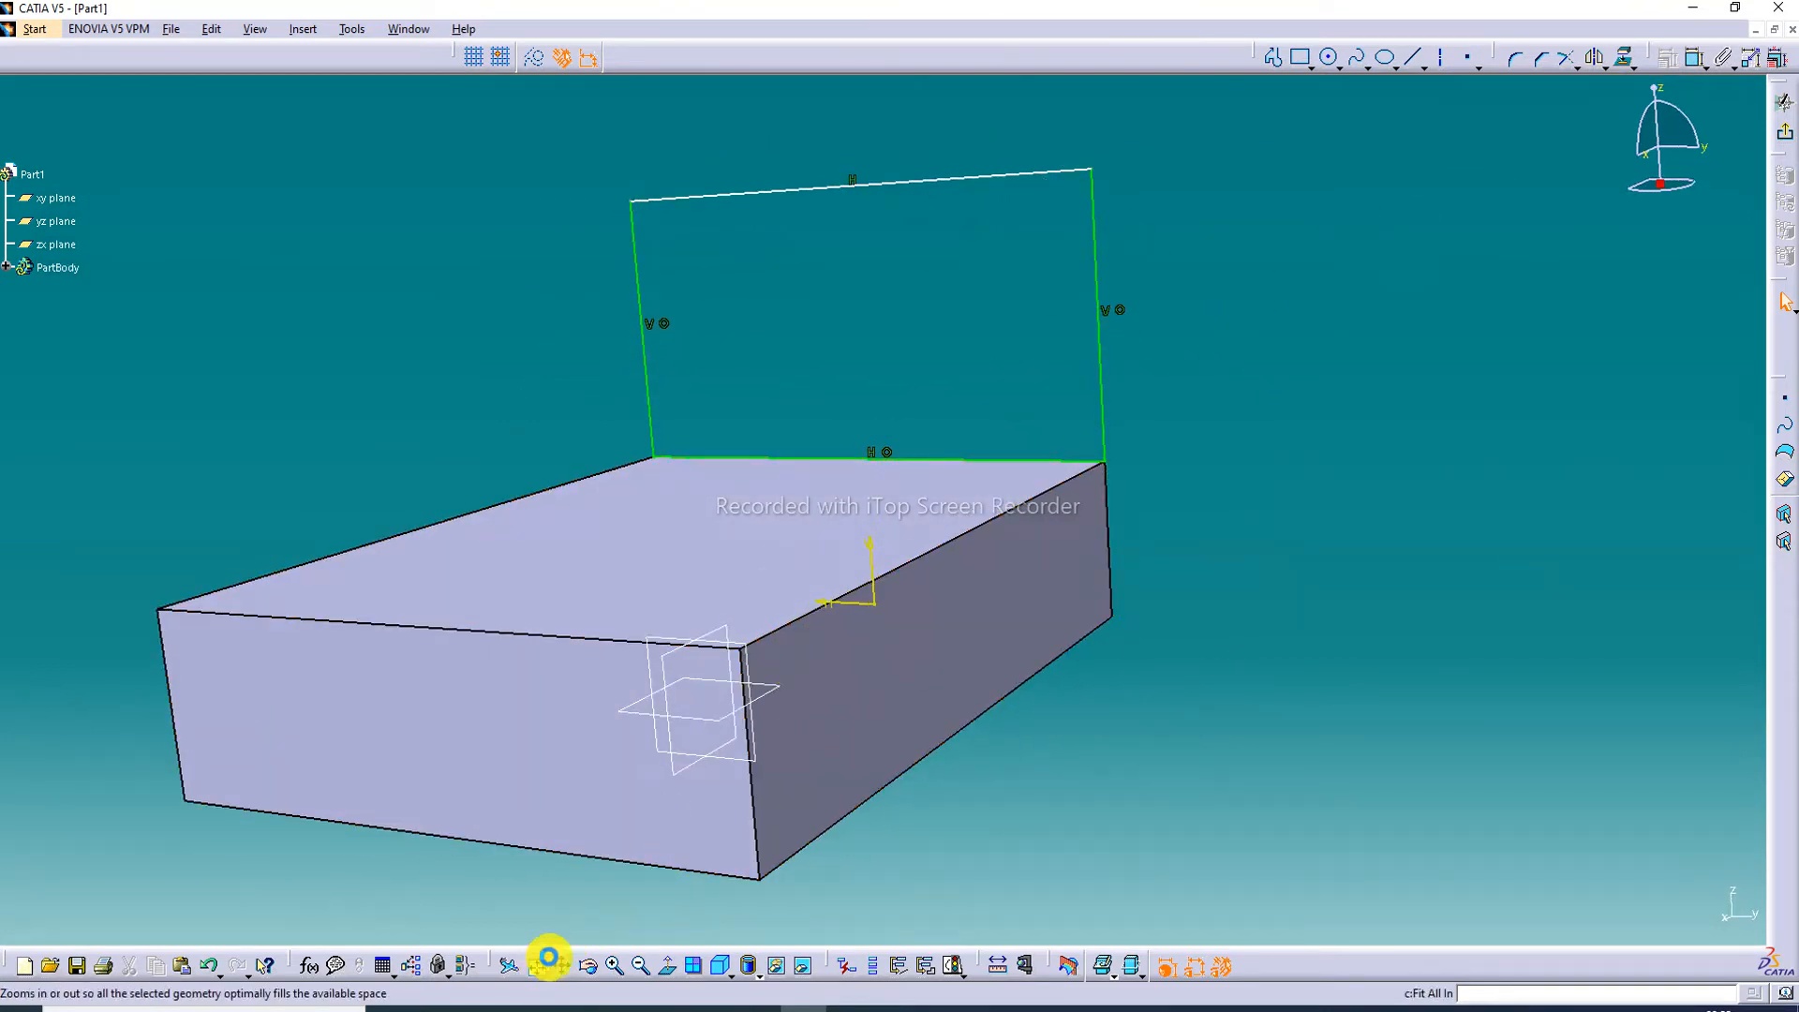
{"action": "left_click", "coordinate": [548, 957]}
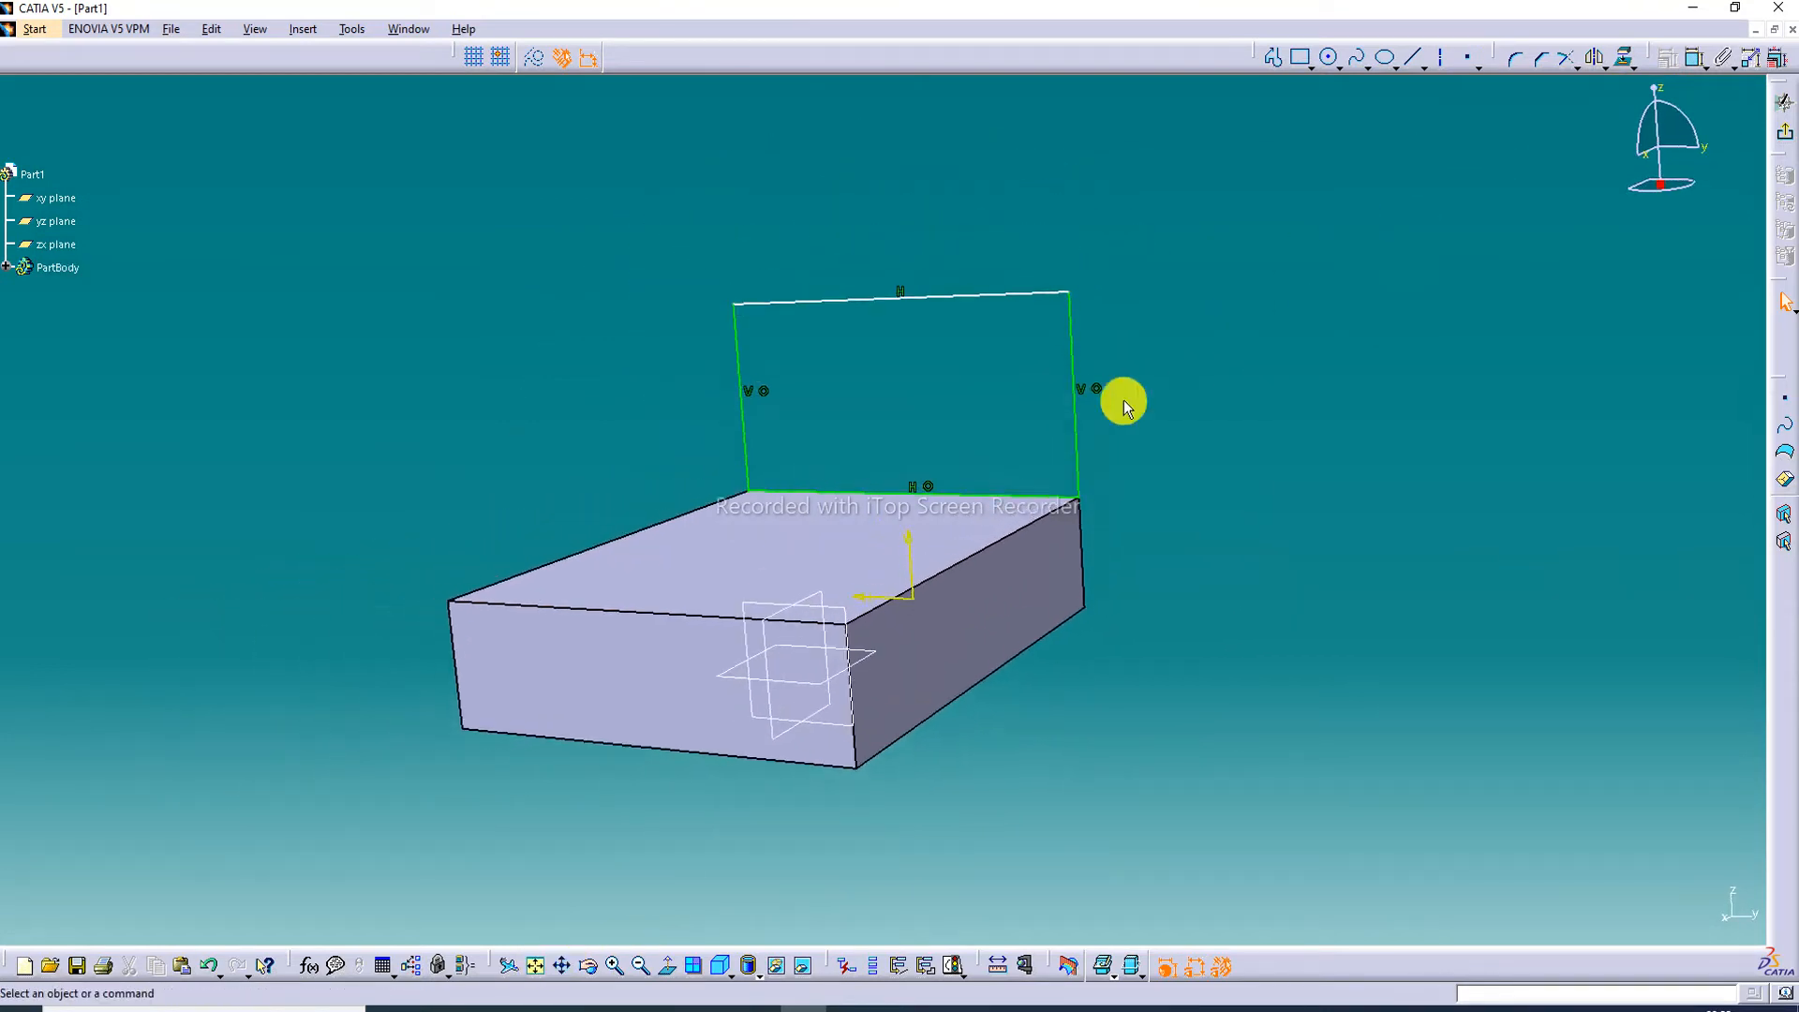
{"action": "left_click", "coordinate": [673, 967]}
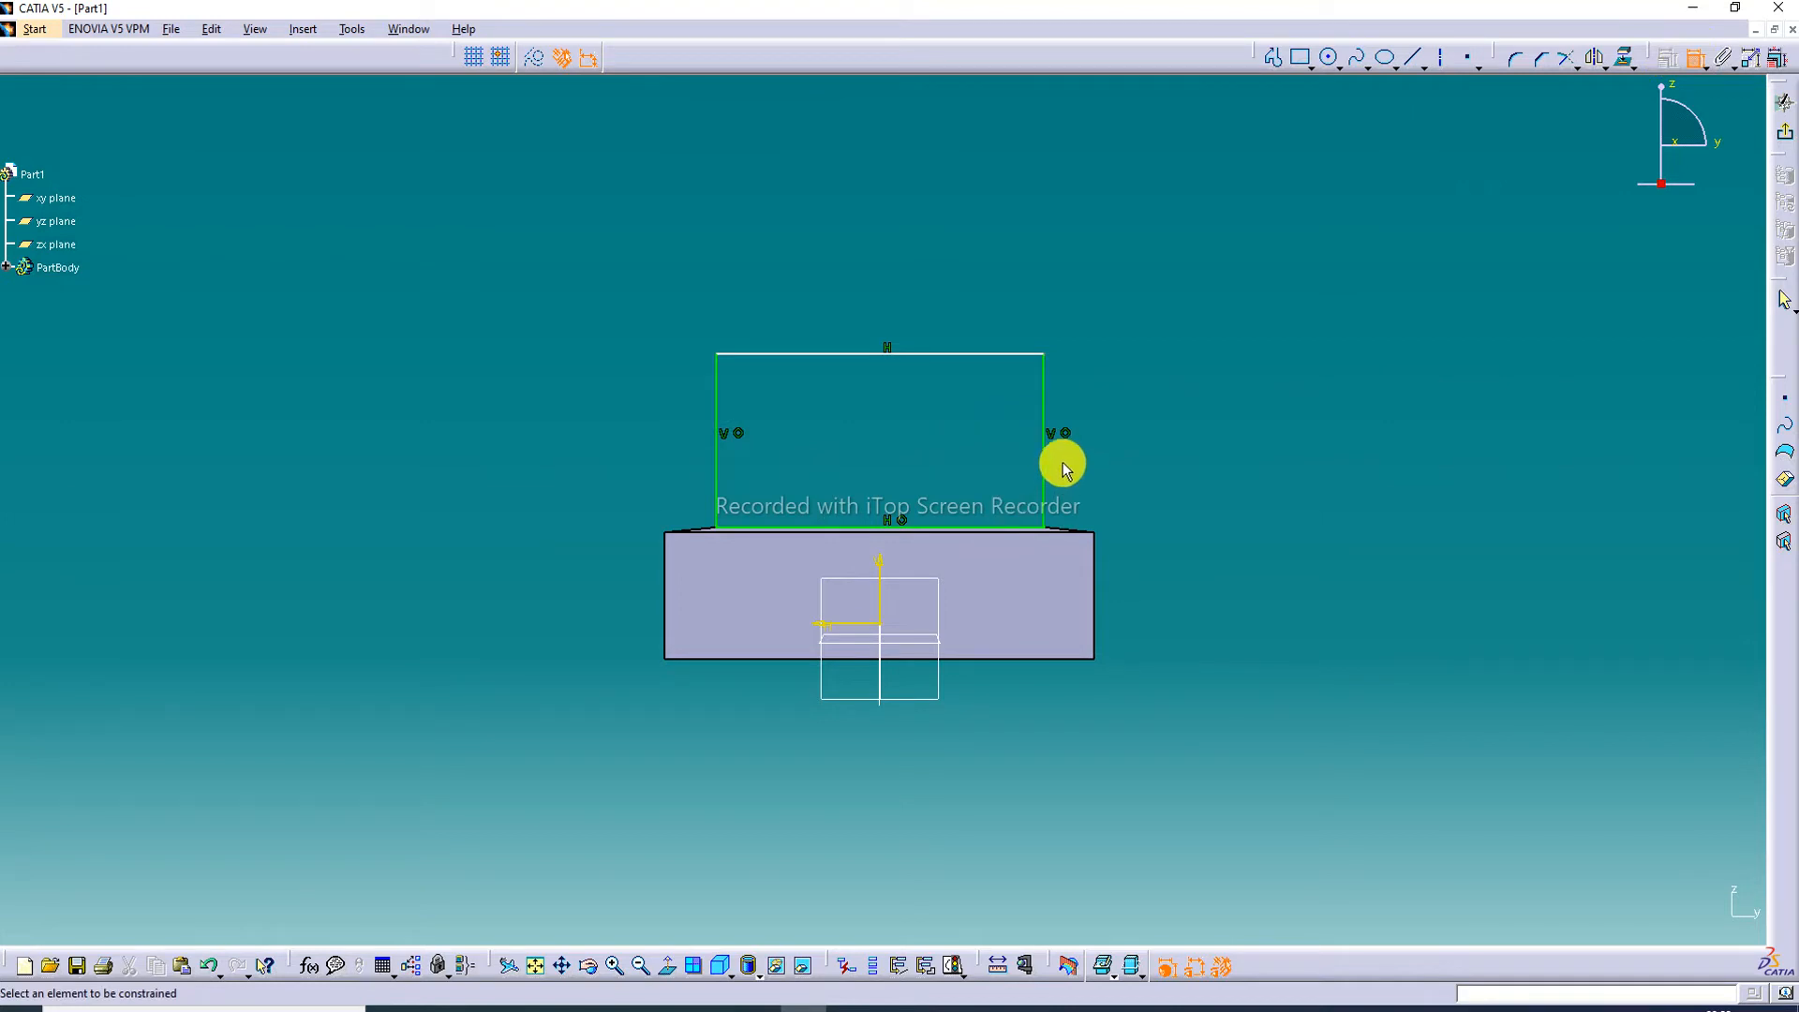
{"action": "left_click", "coordinate": [997, 354]}
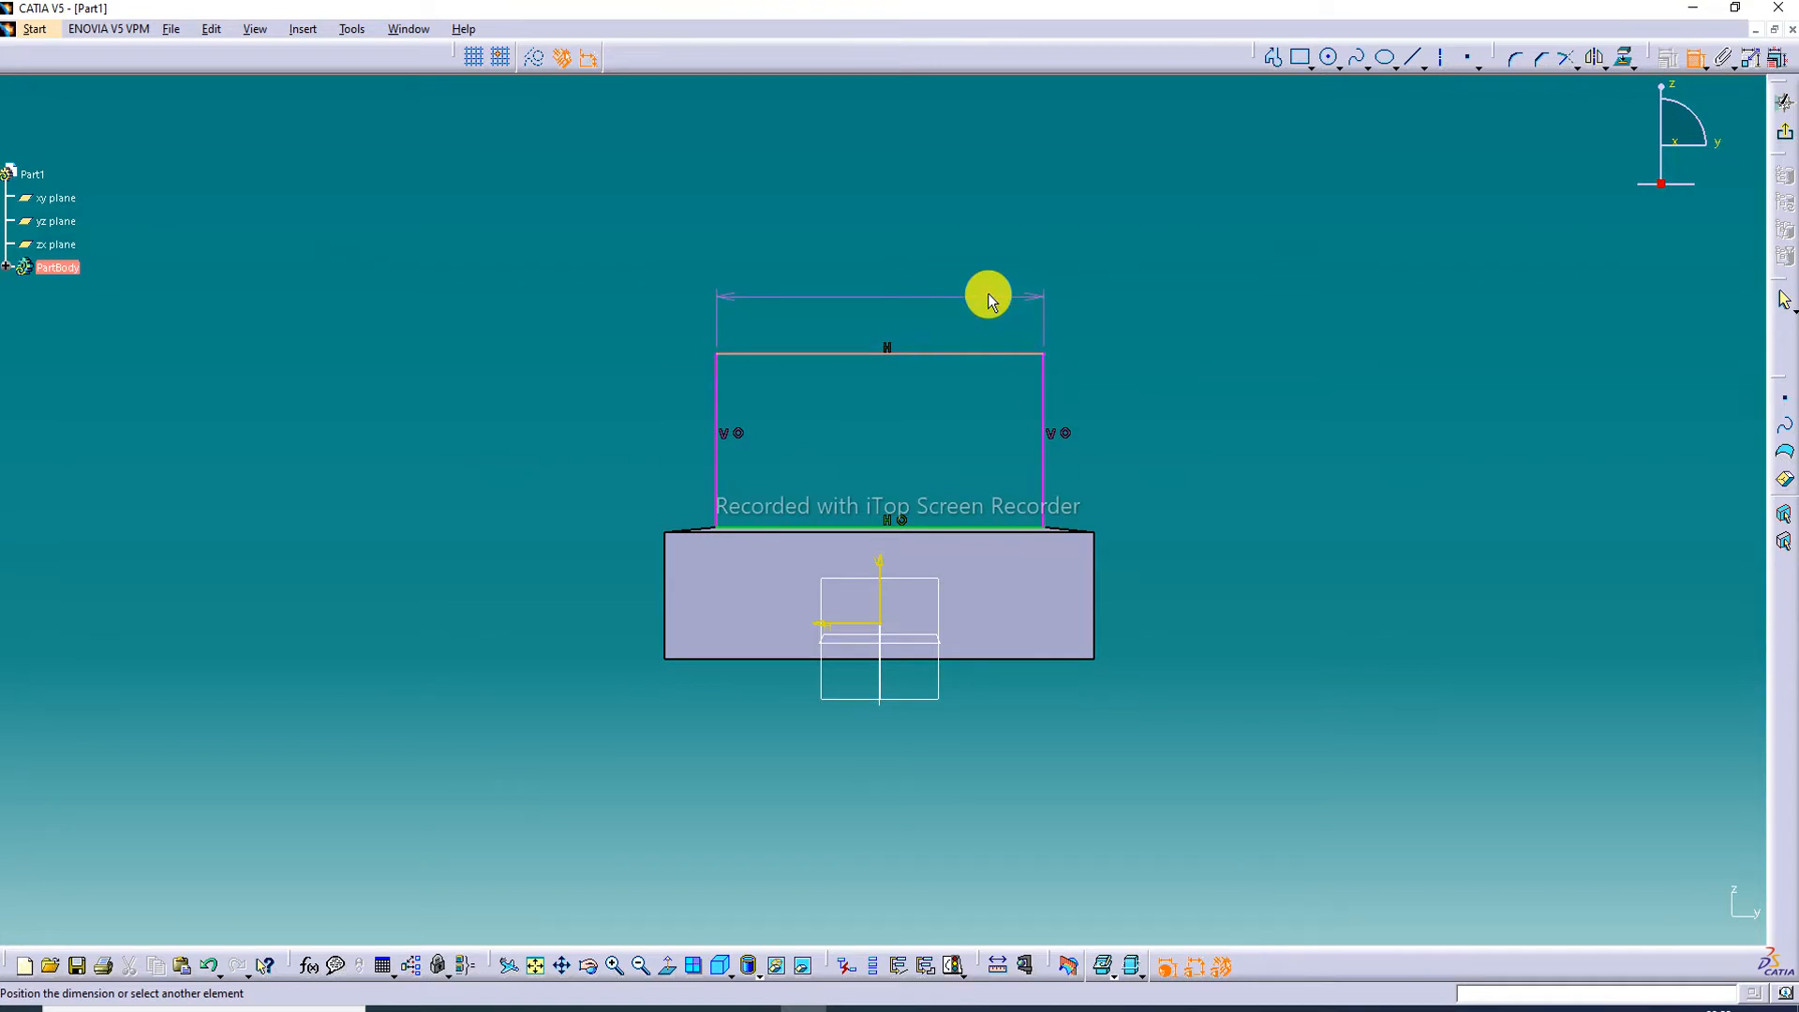
{"action": "key", "text": "Escape"}
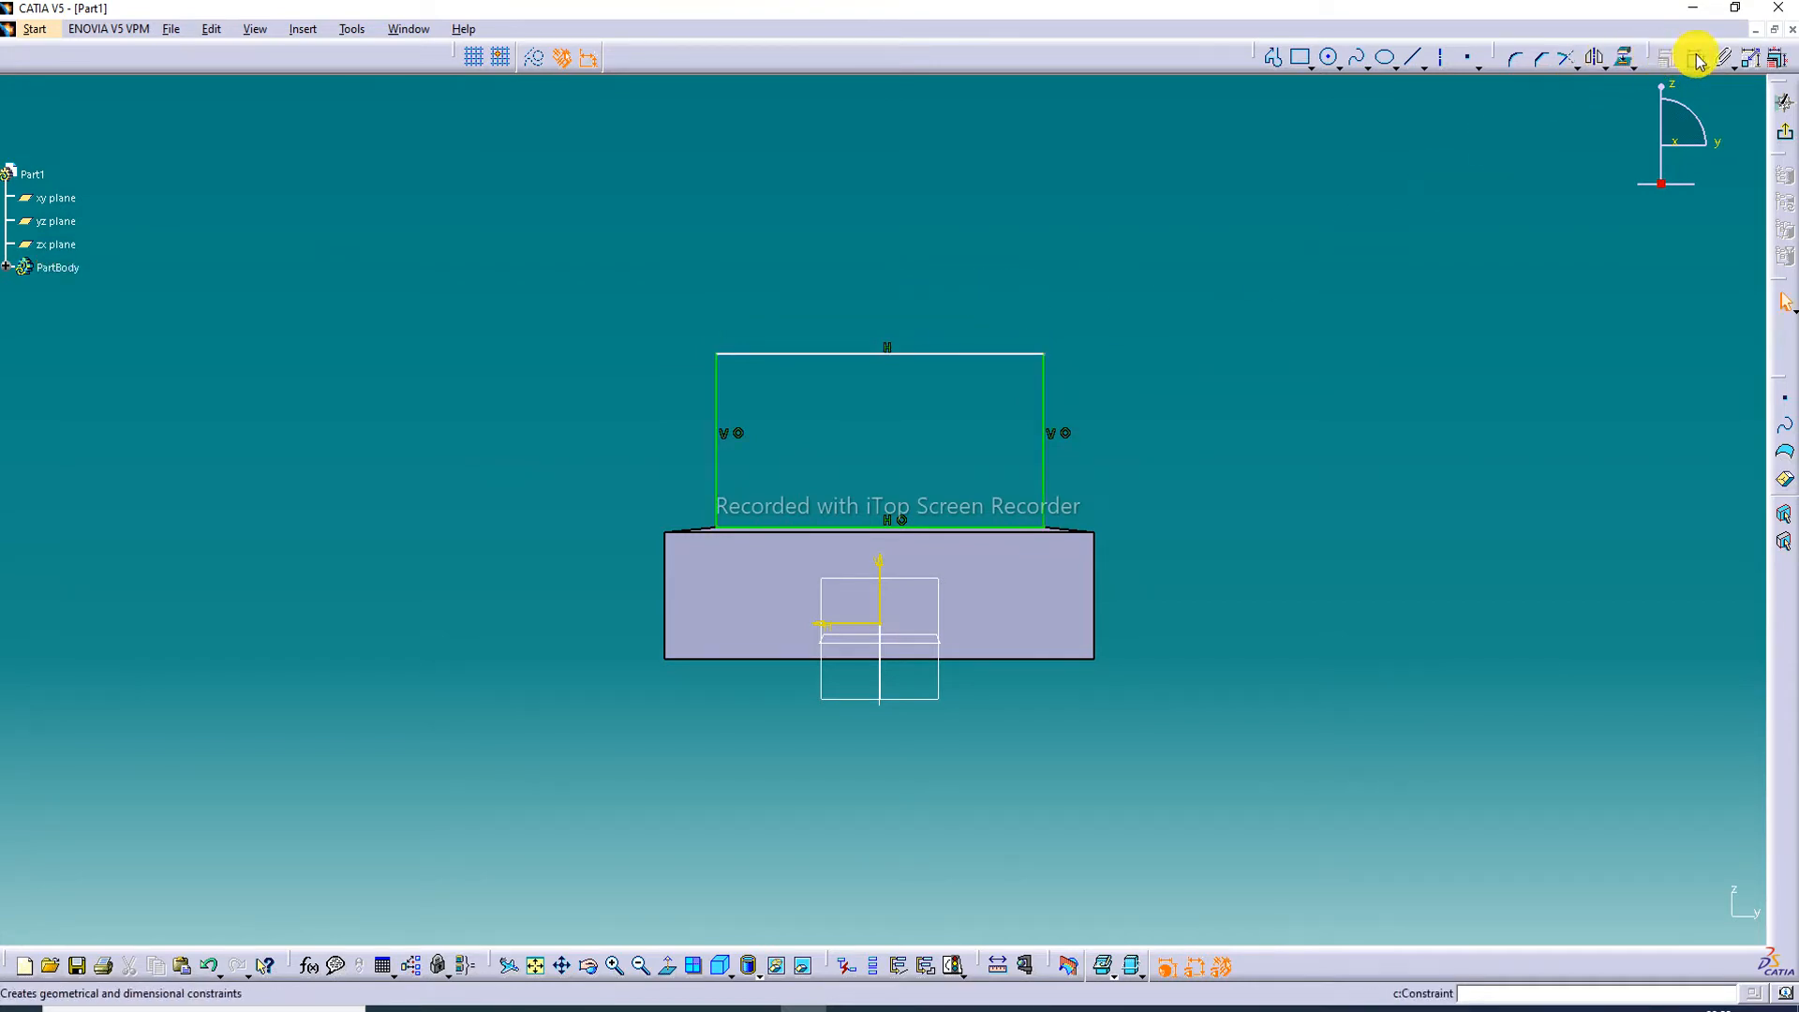
{"action": "left_click", "coordinate": [1046, 455]}
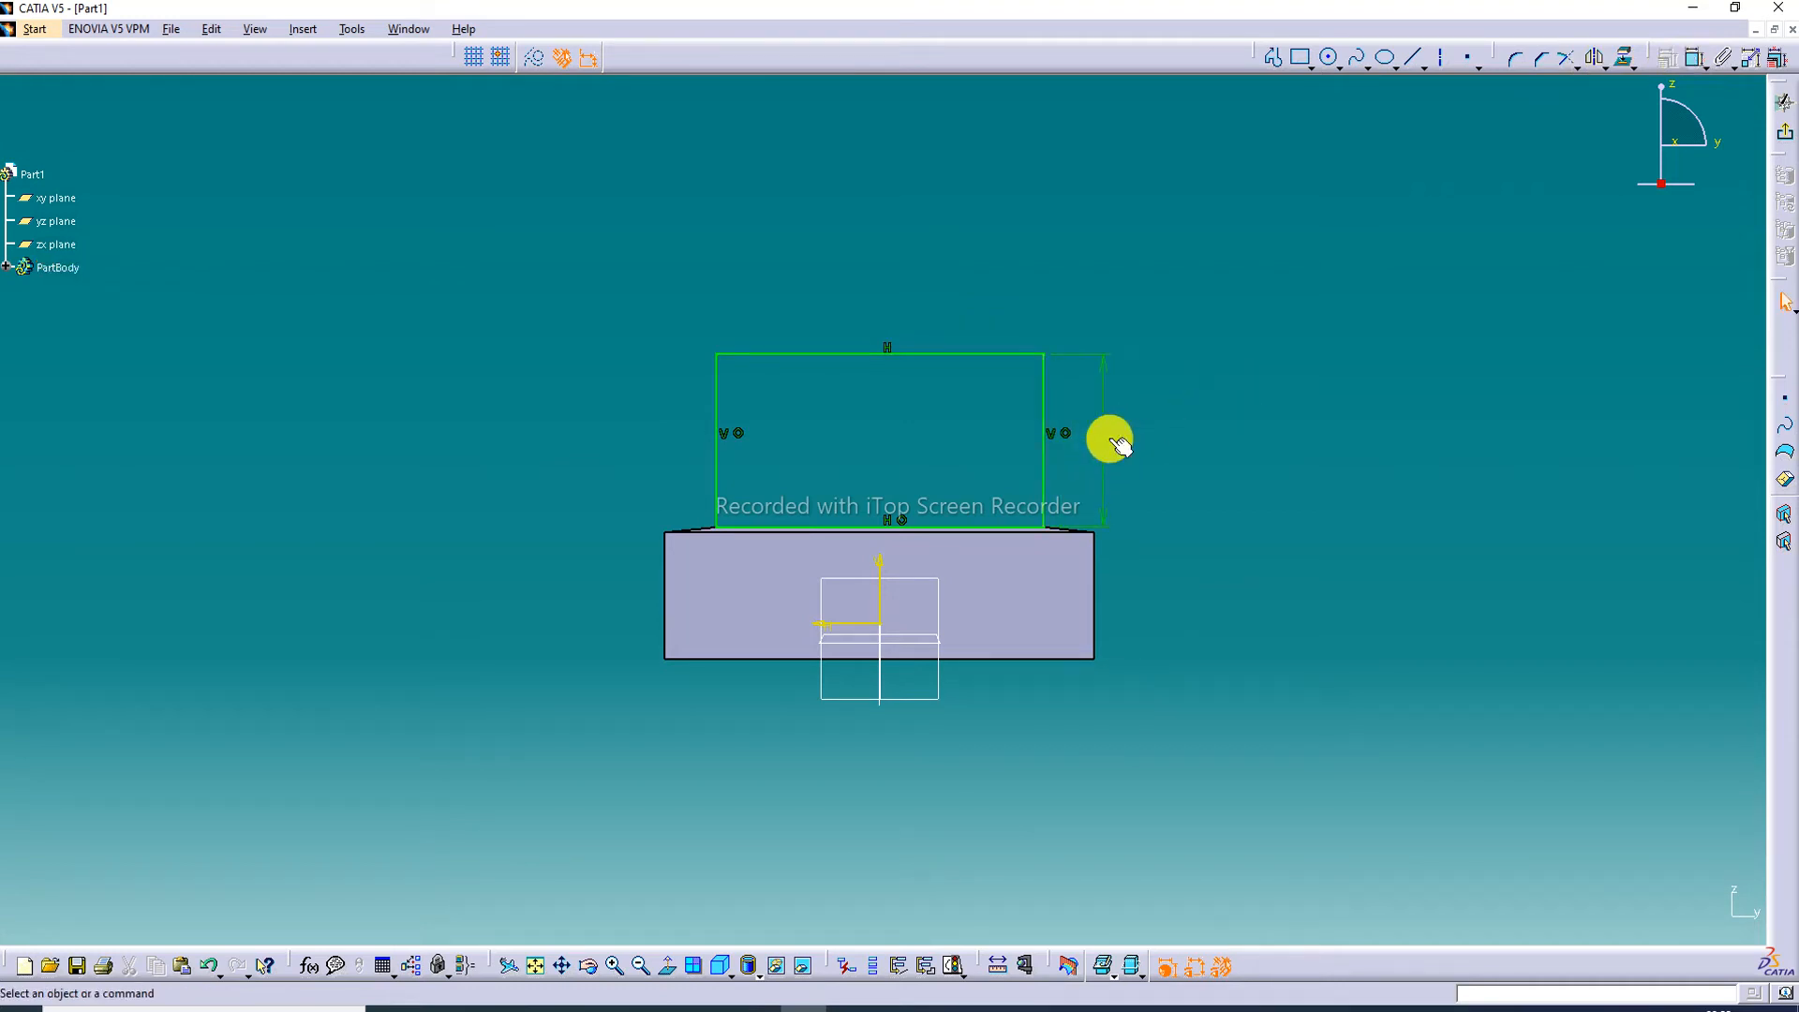
{"action": "left_click", "coordinate": [1115, 442]}
{"action": "double_click", "coordinate": [1106, 442]}
{"action": "type", "text": "40"}
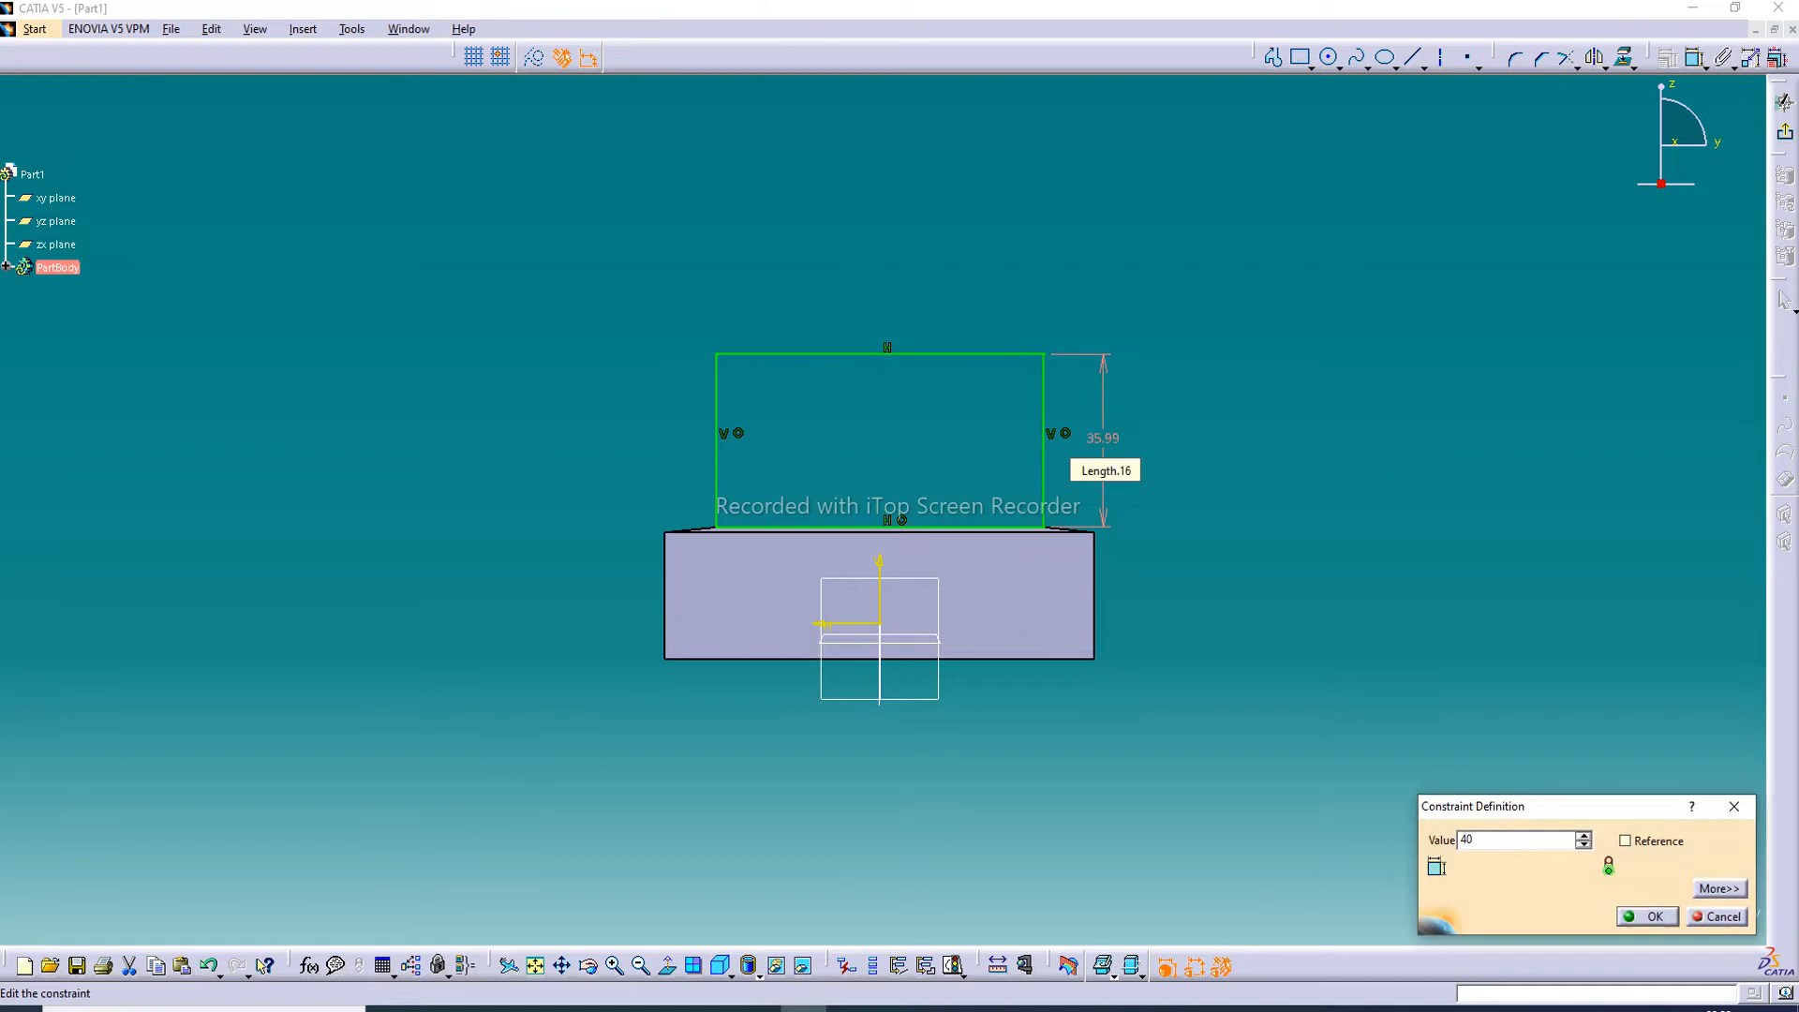
{"action": "key", "text": "Return"}
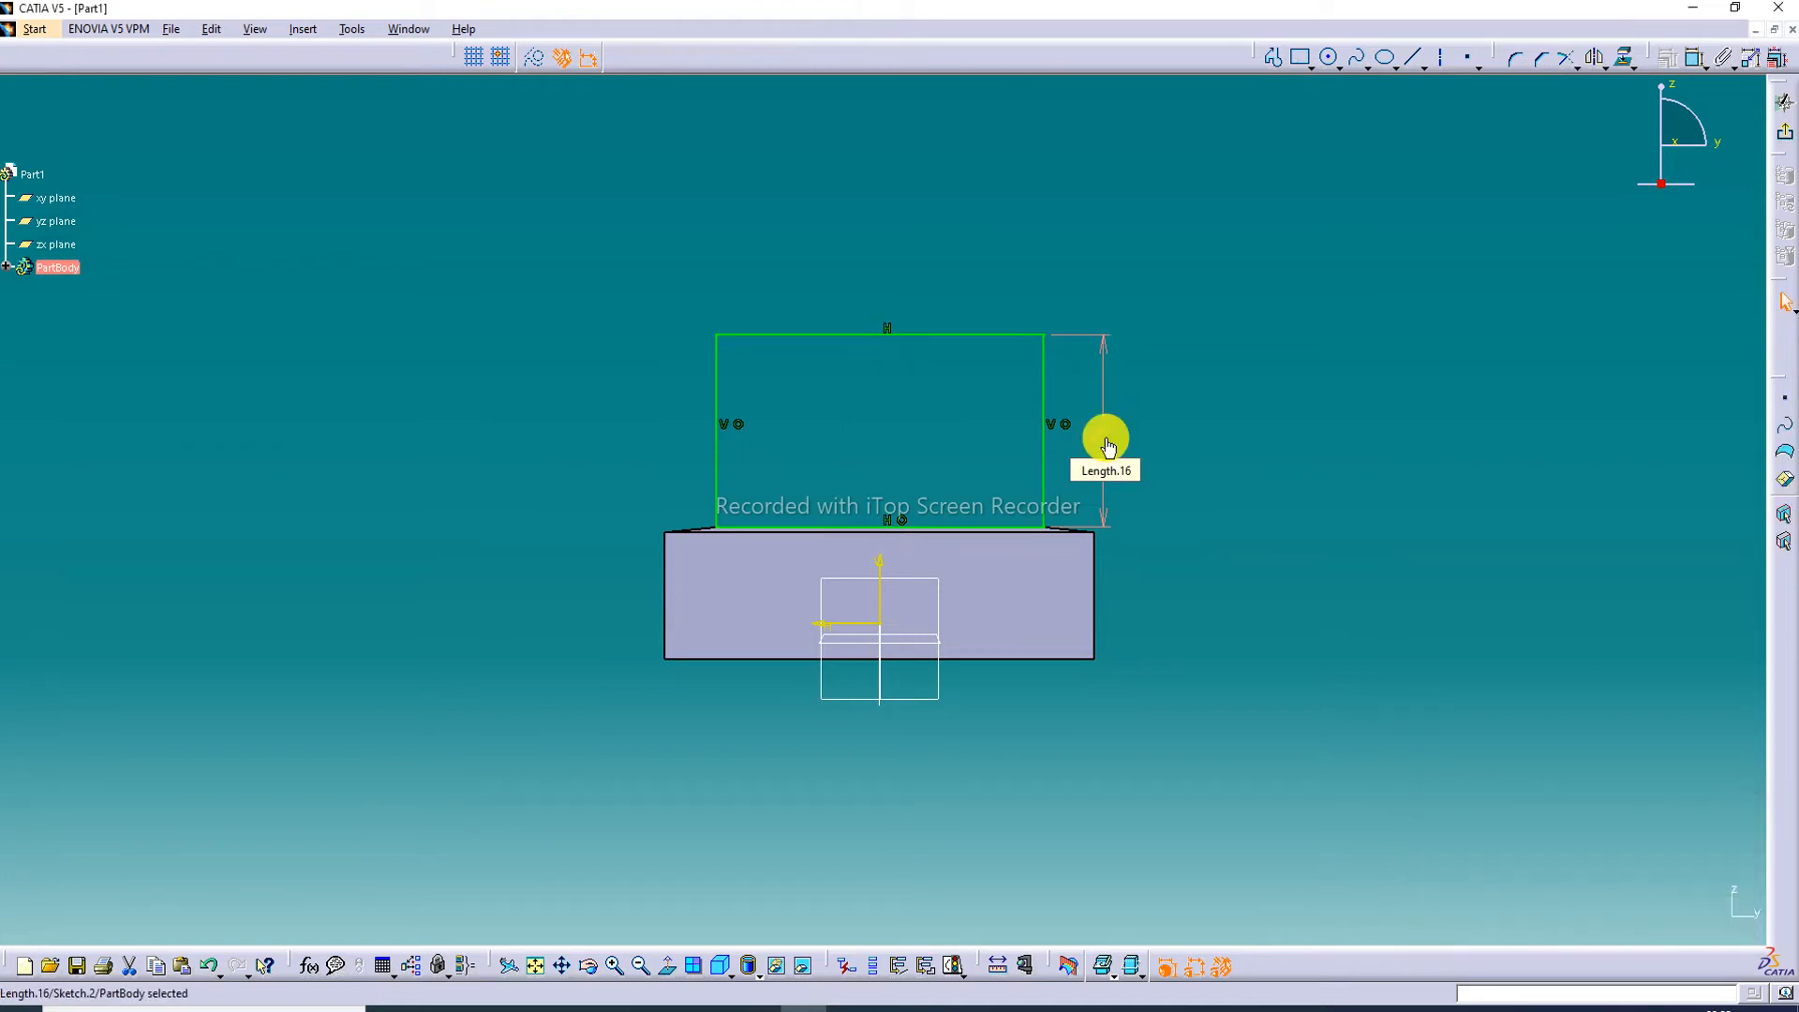
Step: Change the new rectangle's height dimension to 60 mm
{"action": "double_click", "coordinate": [1104, 433]}
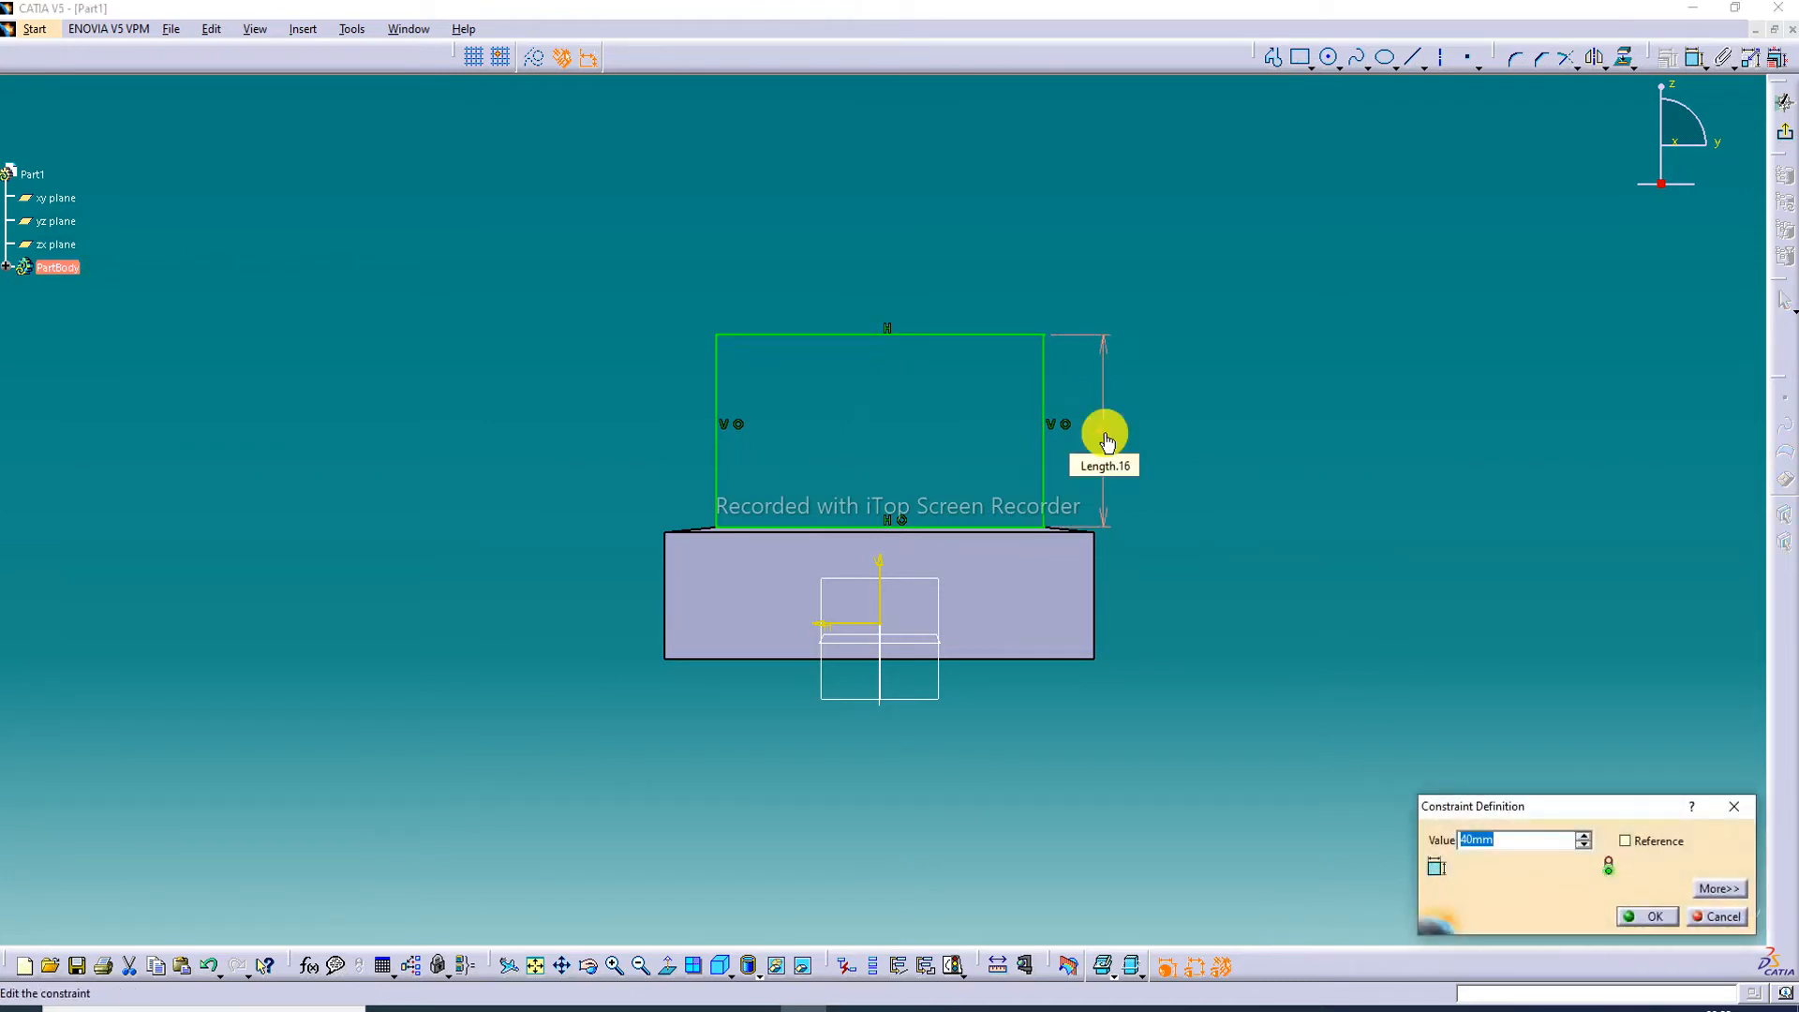
{"action": "type", "text": "60"}
{"action": "key", "text": "Return"}
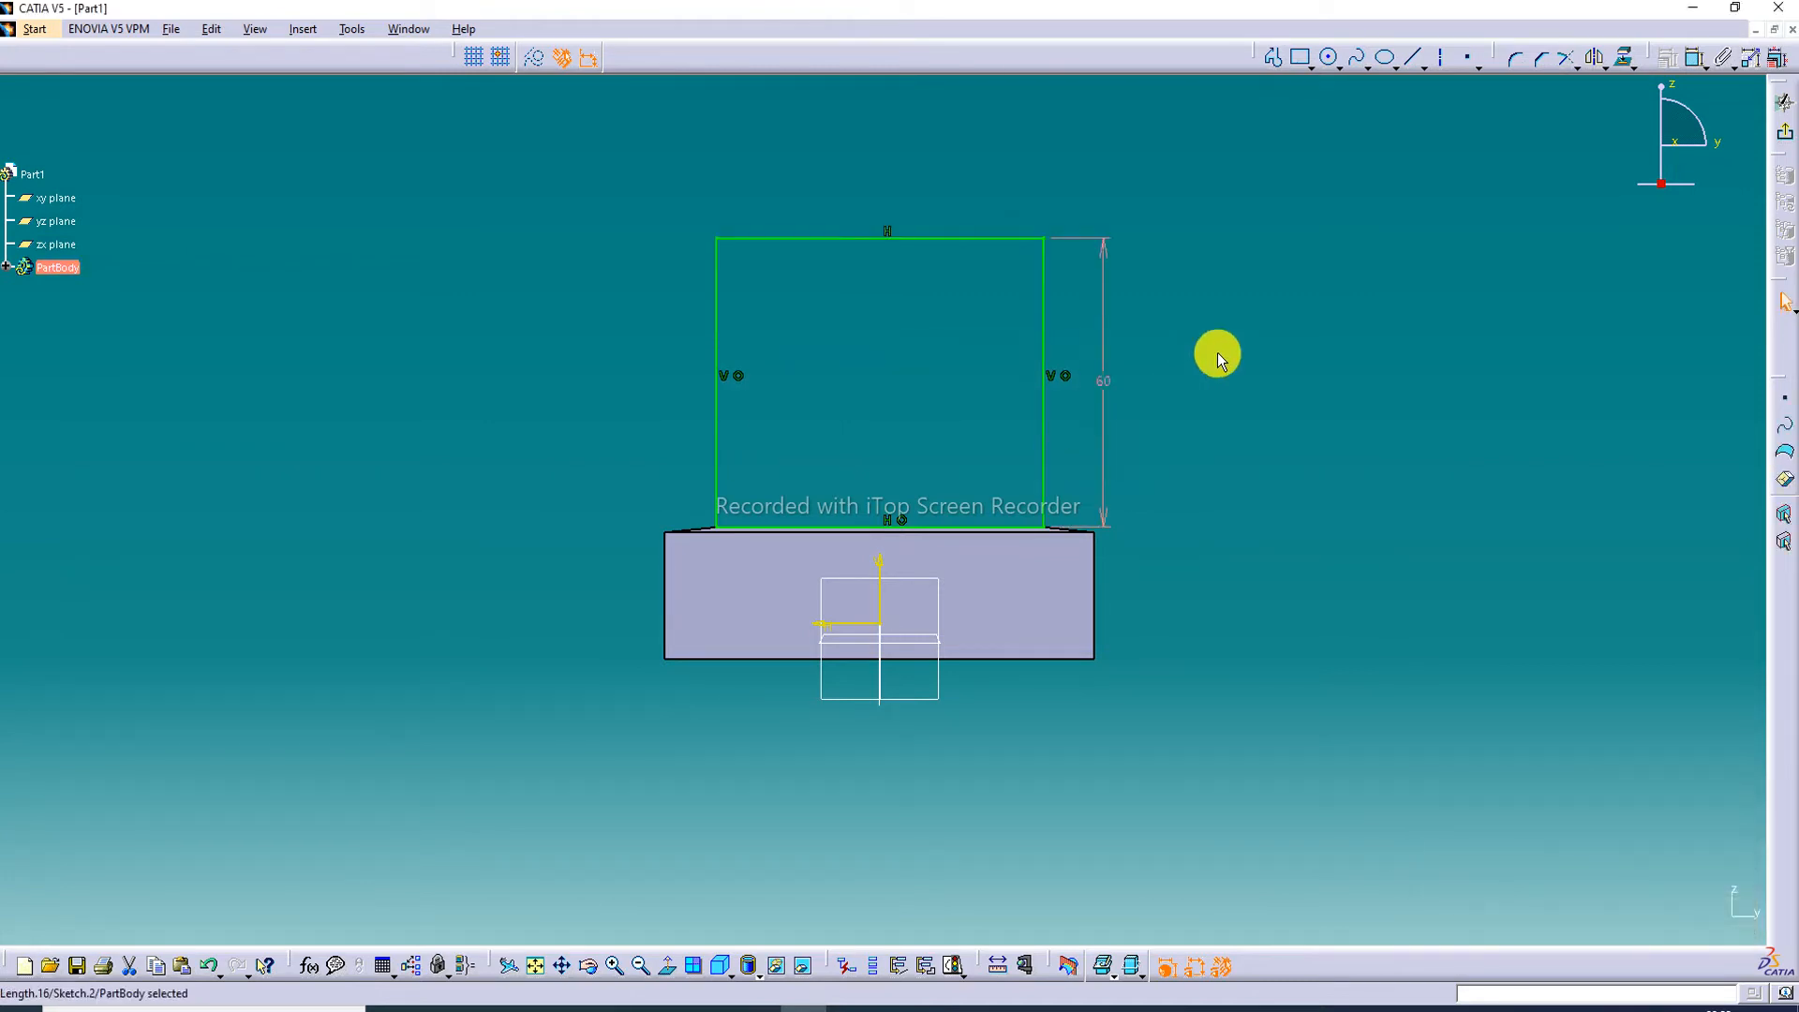
Step: Finish the sketch and pad the new rectangle 20 mm in the reversed direction, over the base block
{"action": "left_click", "coordinate": [1784, 140]}
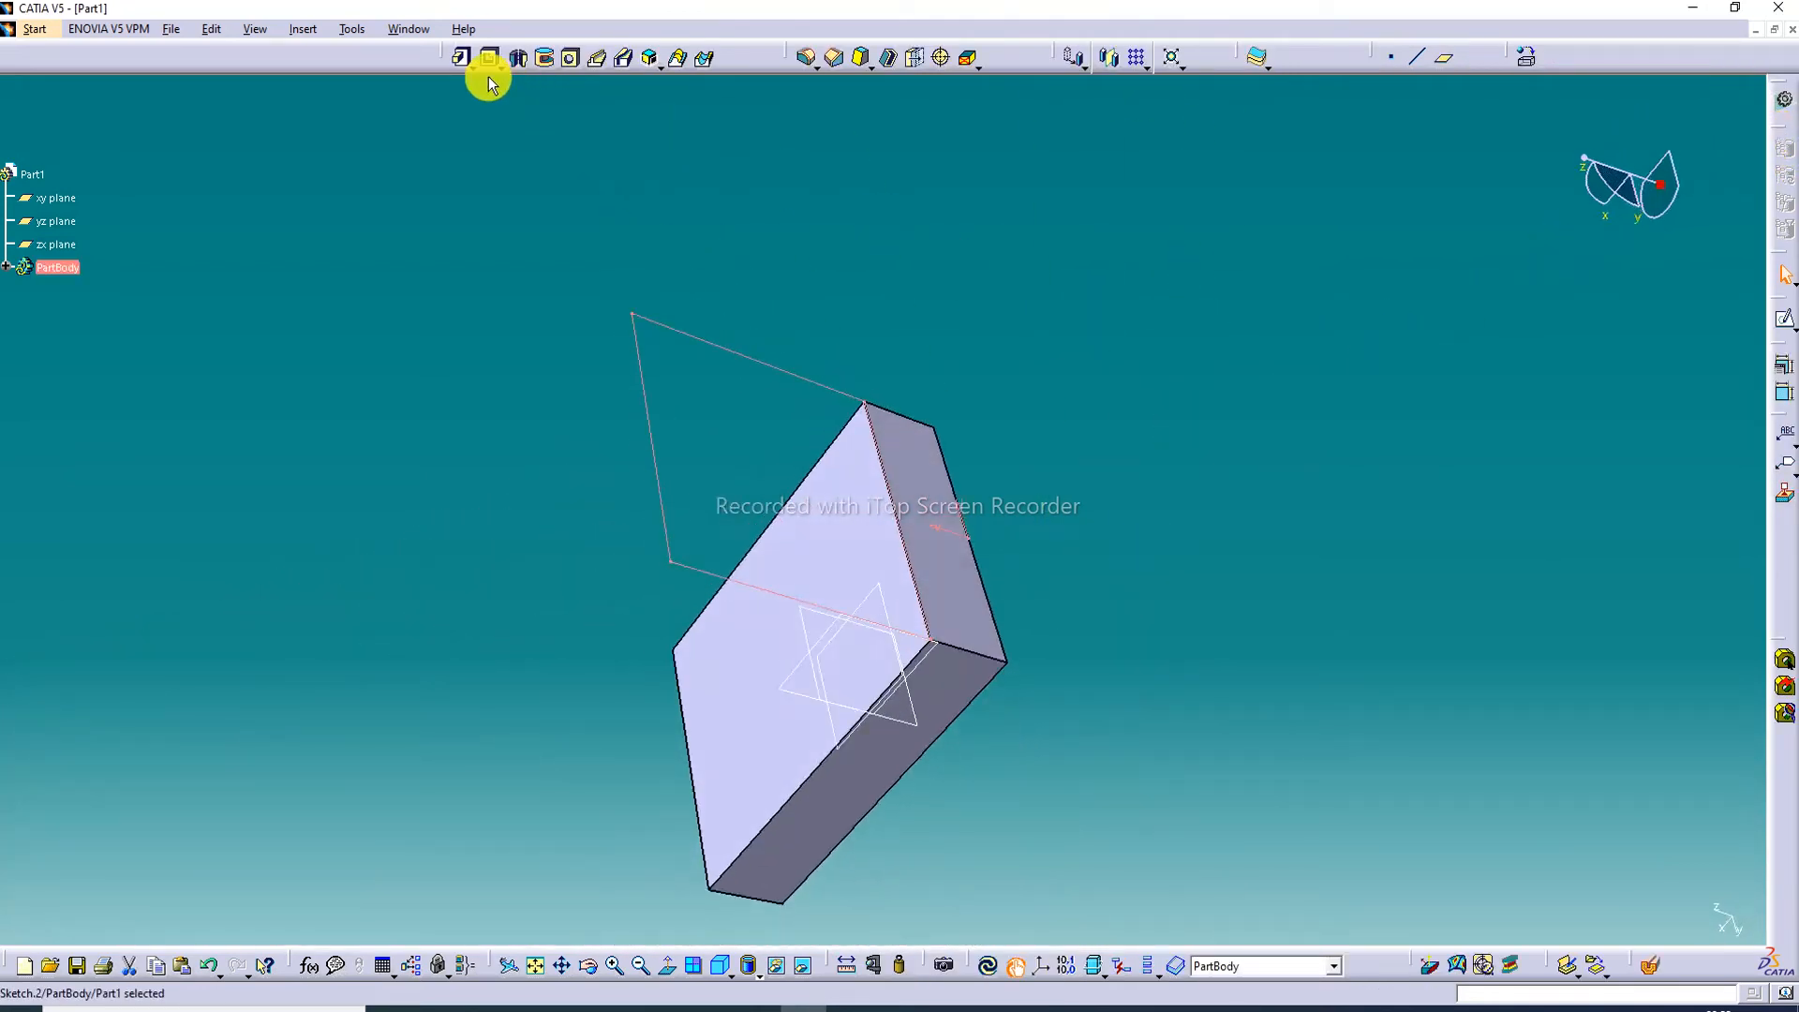
{"action": "left_click", "coordinate": [463, 58]}
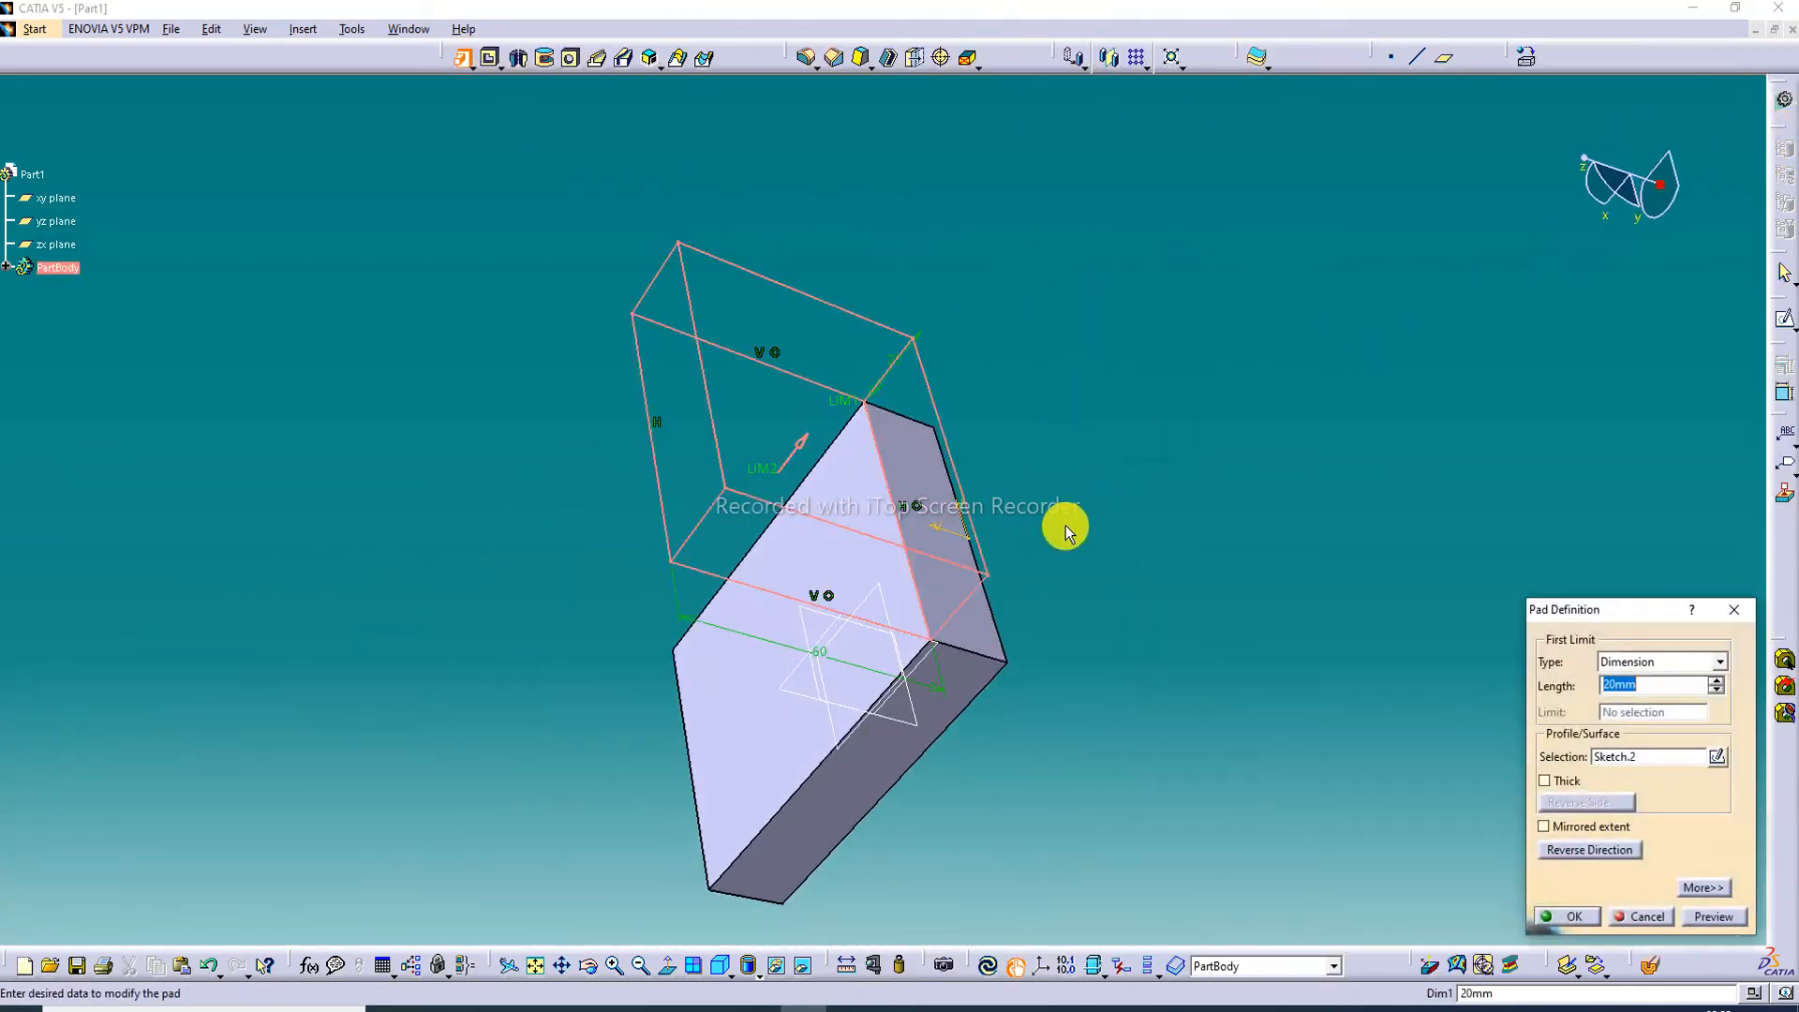
{"action": "middle_click_drag", "start_coordinate": [1065, 527], "coordinate": [1152, 520]}
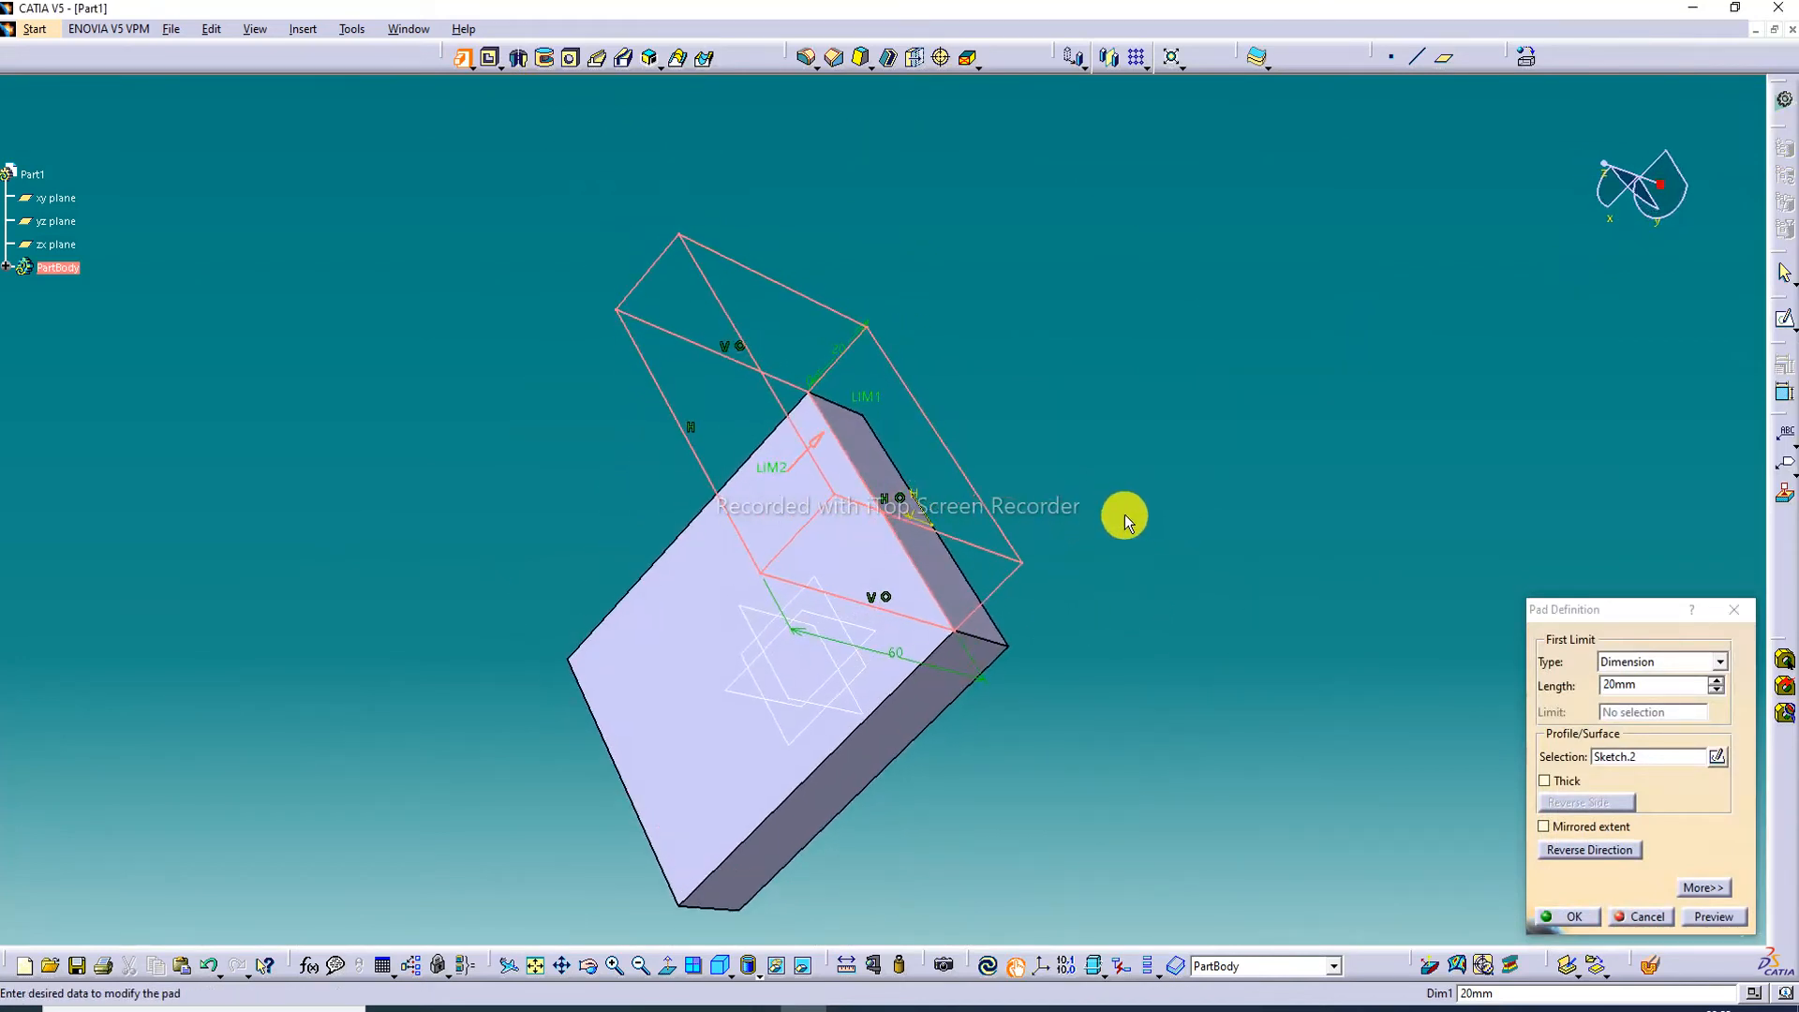
{"action": "left_click", "coordinate": [1605, 851]}
{"action": "left_click", "coordinate": [1590, 920]}
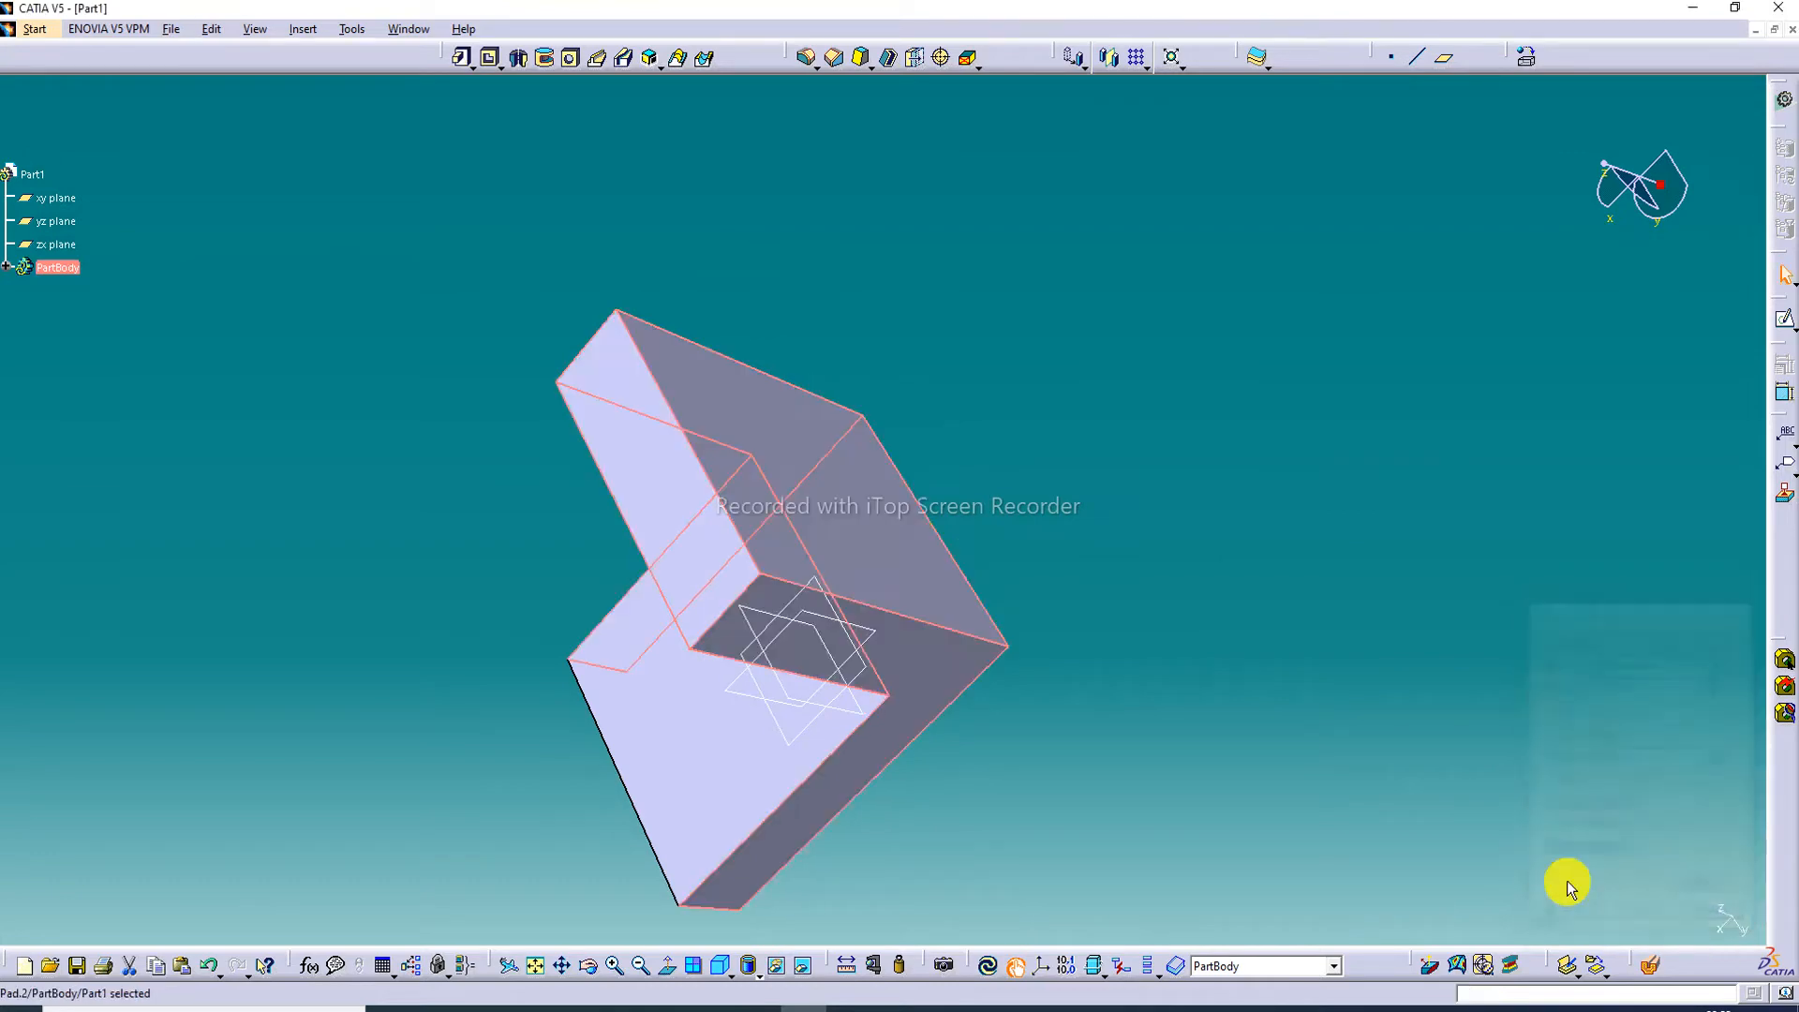
{"action": "middle_click_drag", "start_coordinate": [1171, 370], "coordinate": [1266, 382]}
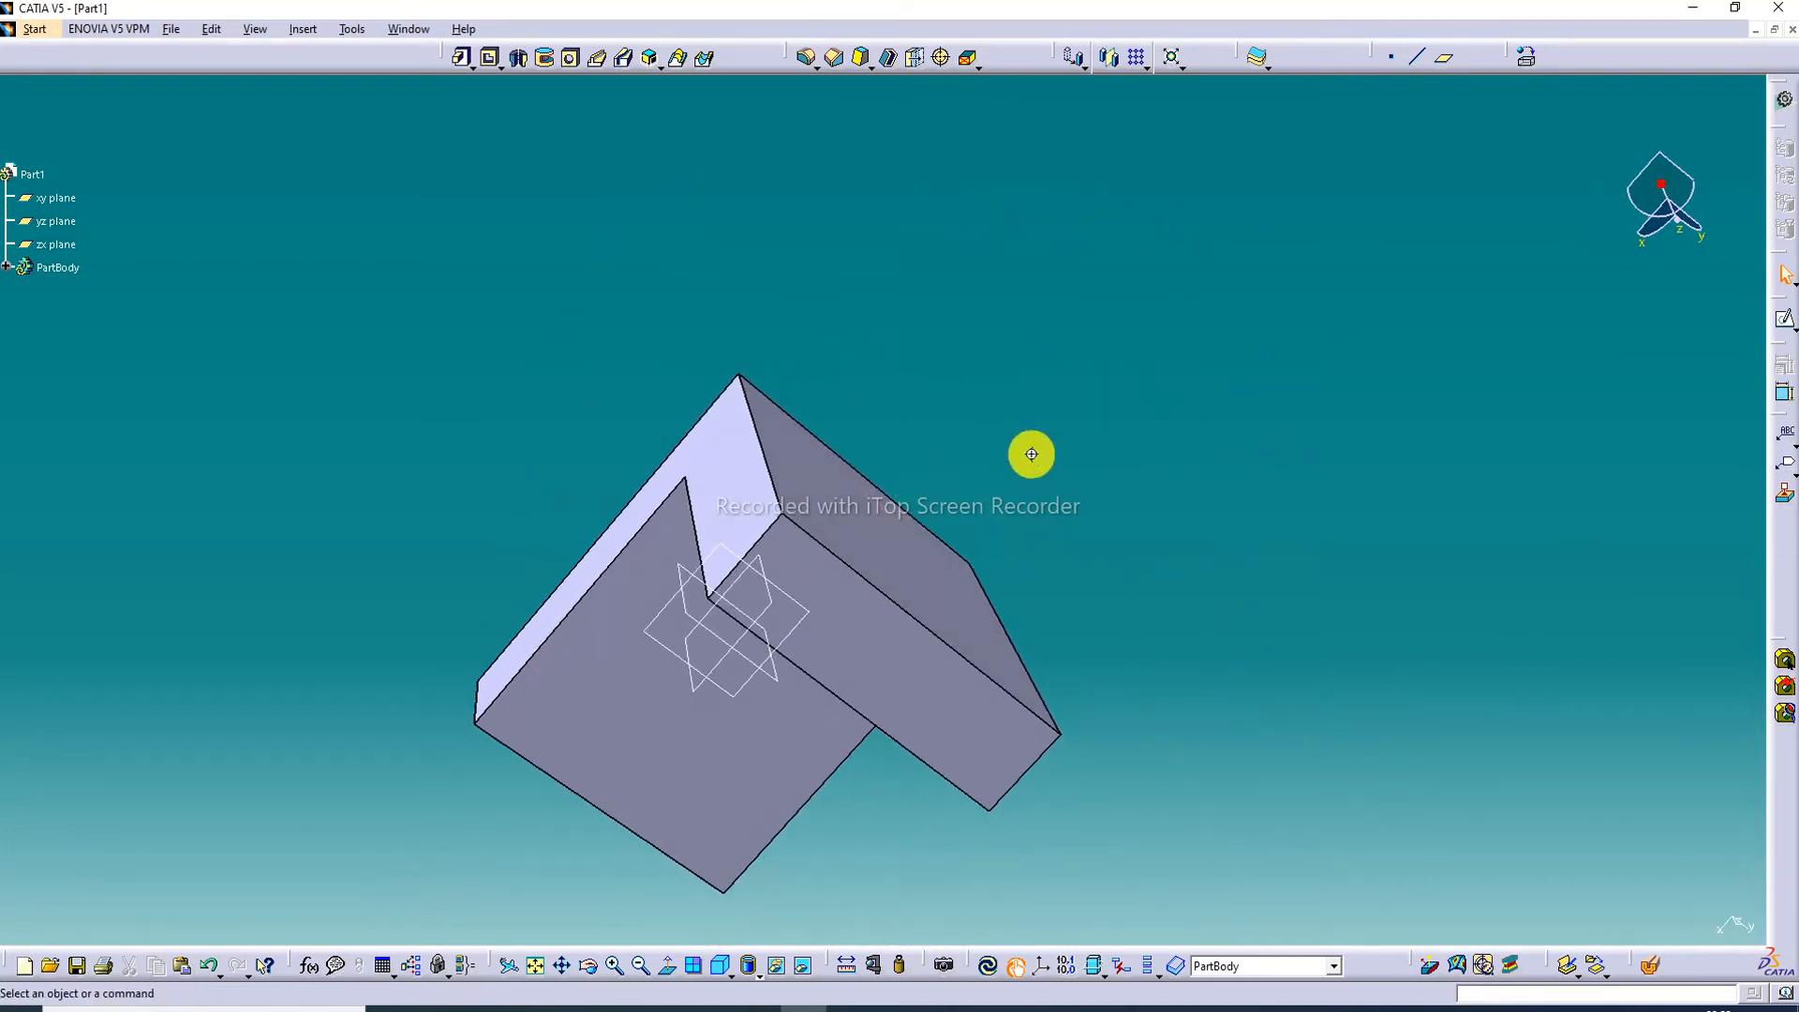
{"action": "middle_click_drag", "start_coordinate": [1032, 454], "coordinate": [1028, 228]}
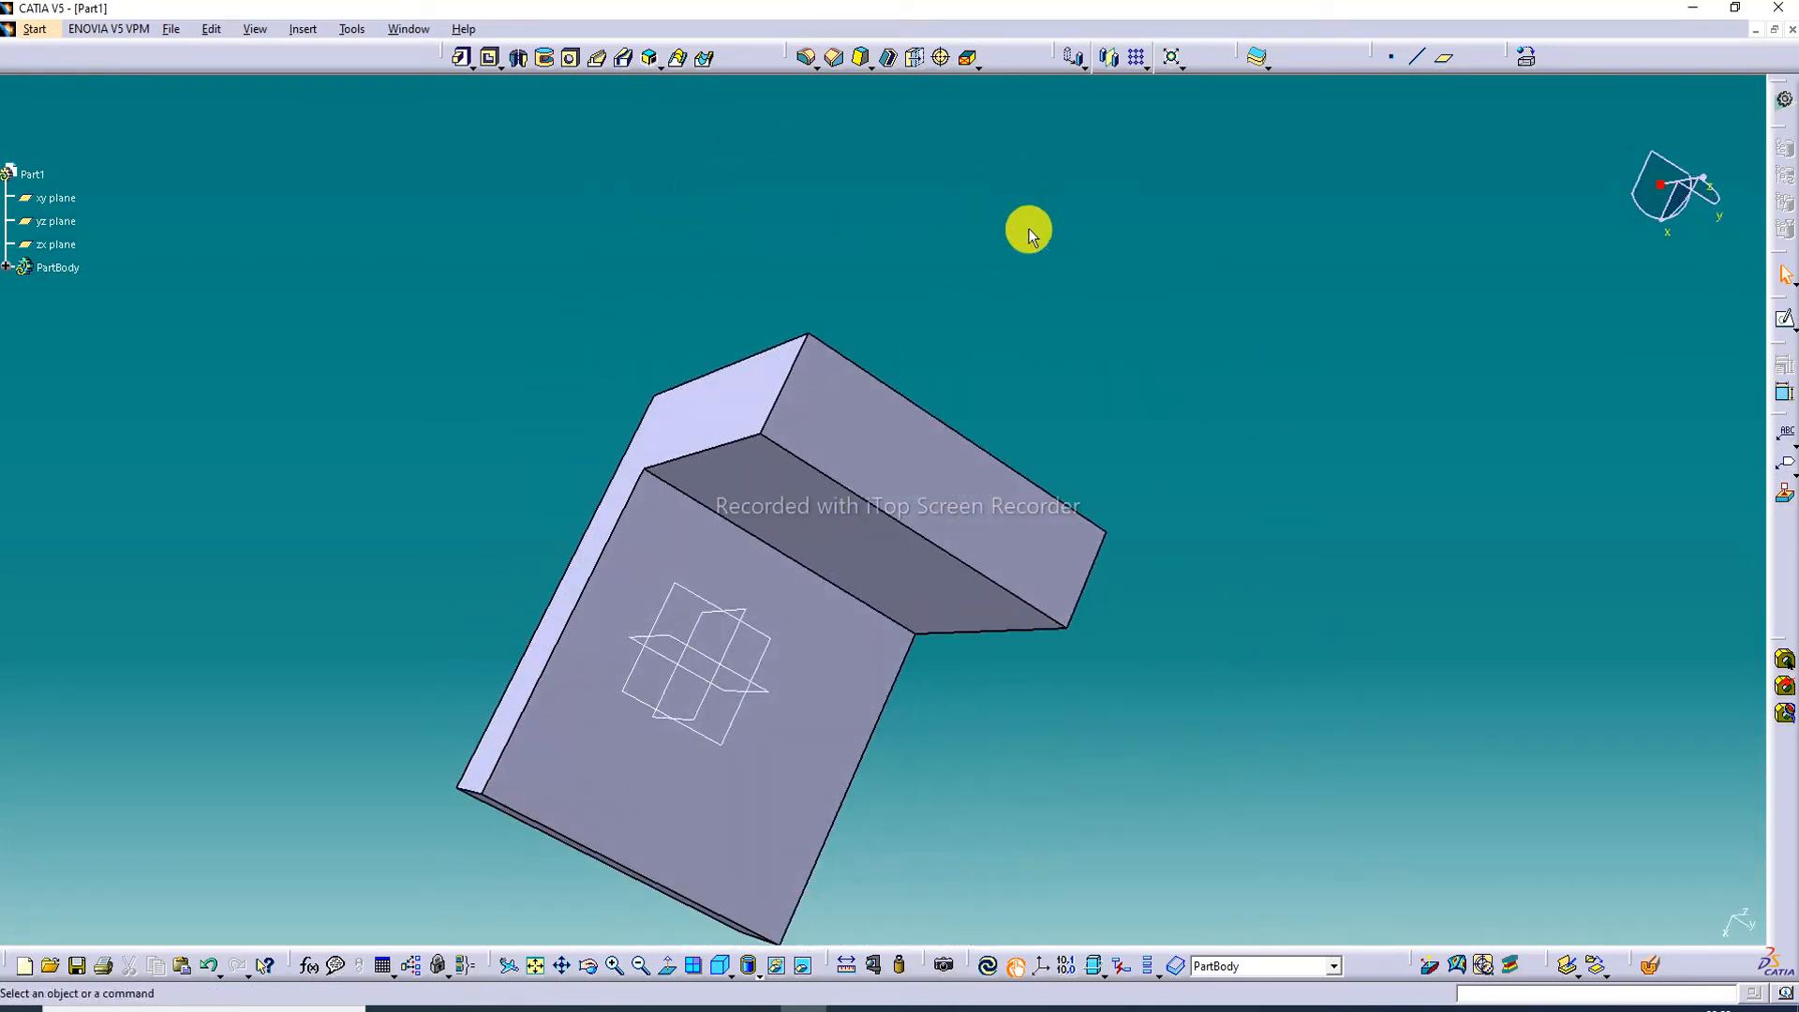
{"action": "left_click", "coordinate": [538, 972]}
{"action": "left_click", "coordinate": [667, 75]}
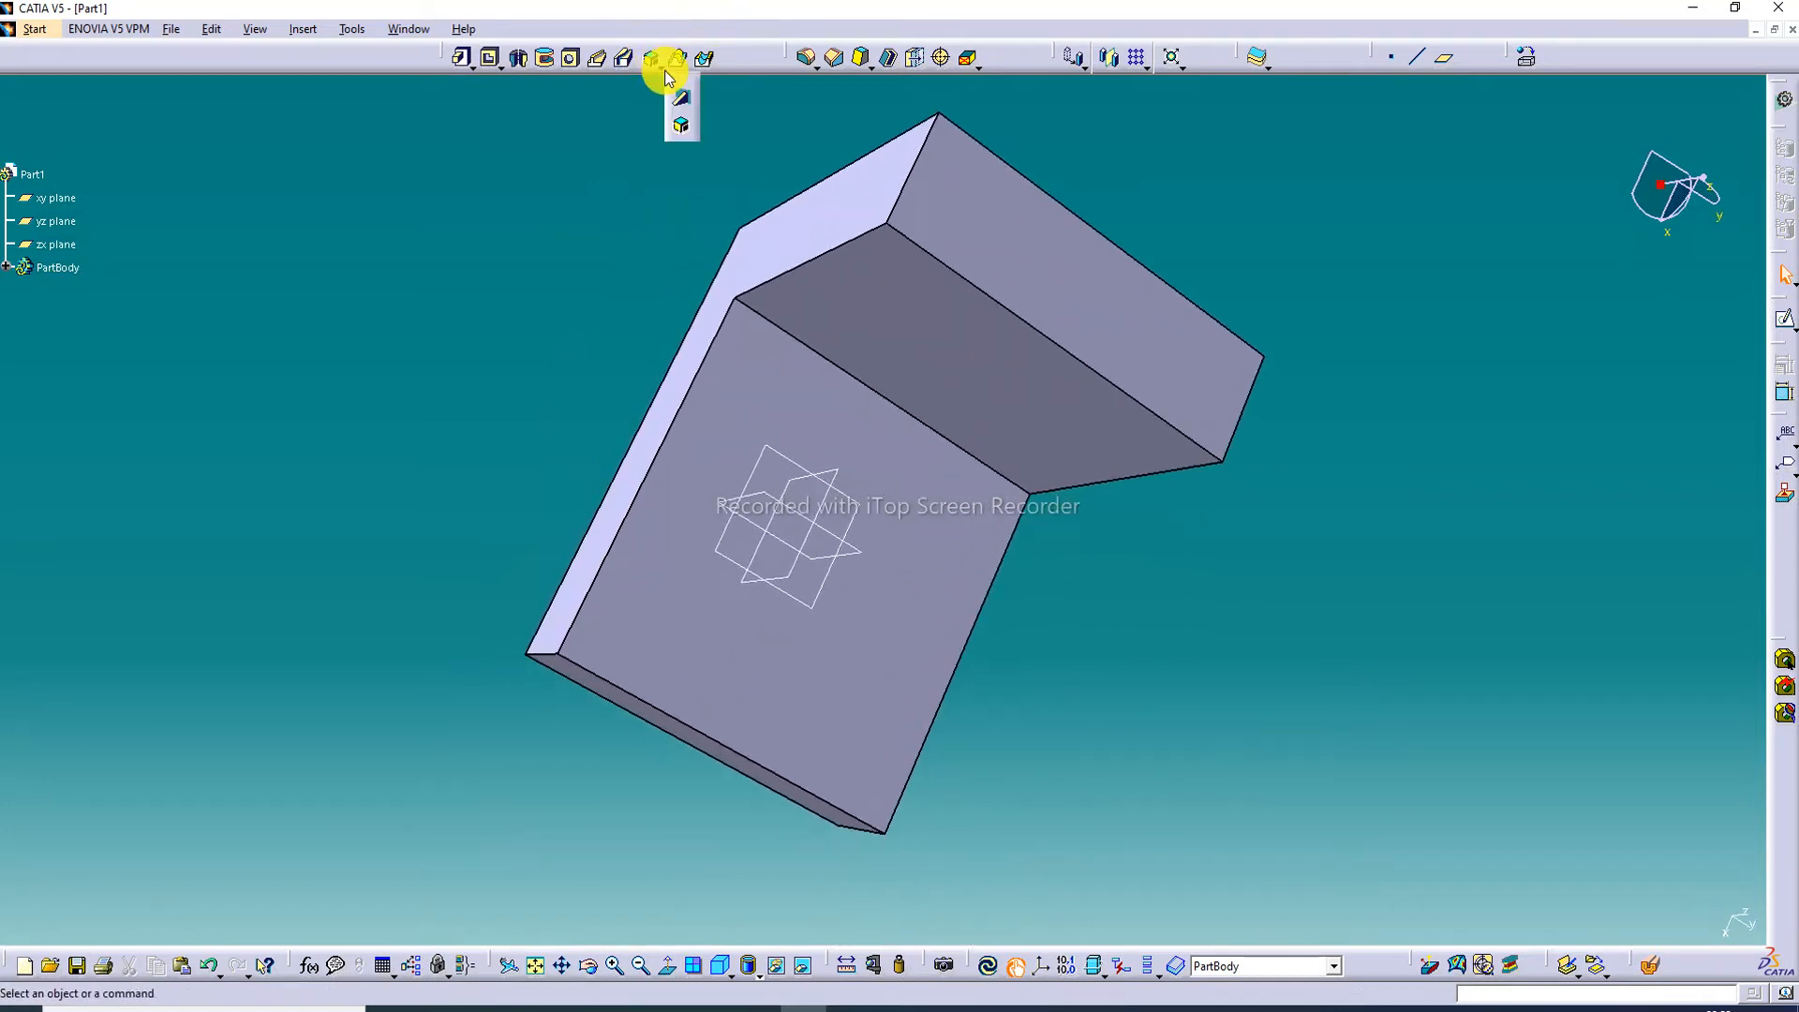
{"action": "left_click", "coordinate": [681, 98]}
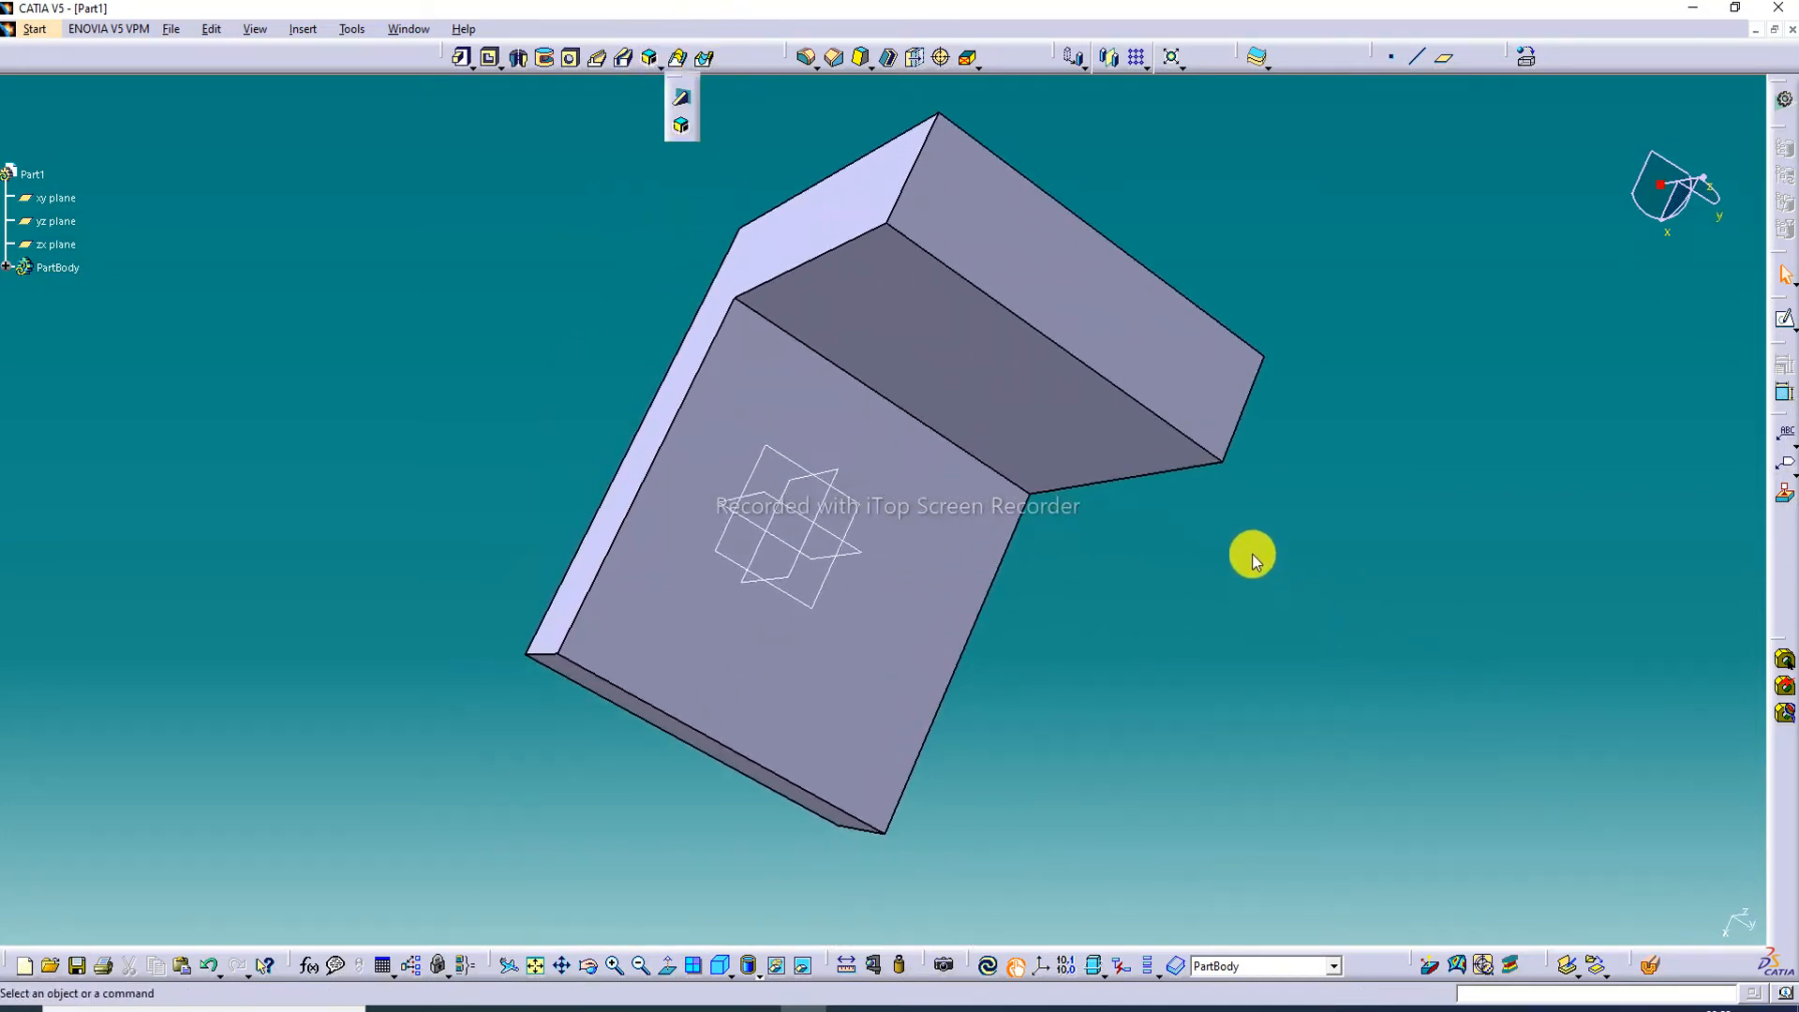
{"action": "middle_click_drag", "start_coordinate": [1338, 506], "coordinate": [1120, 68]}
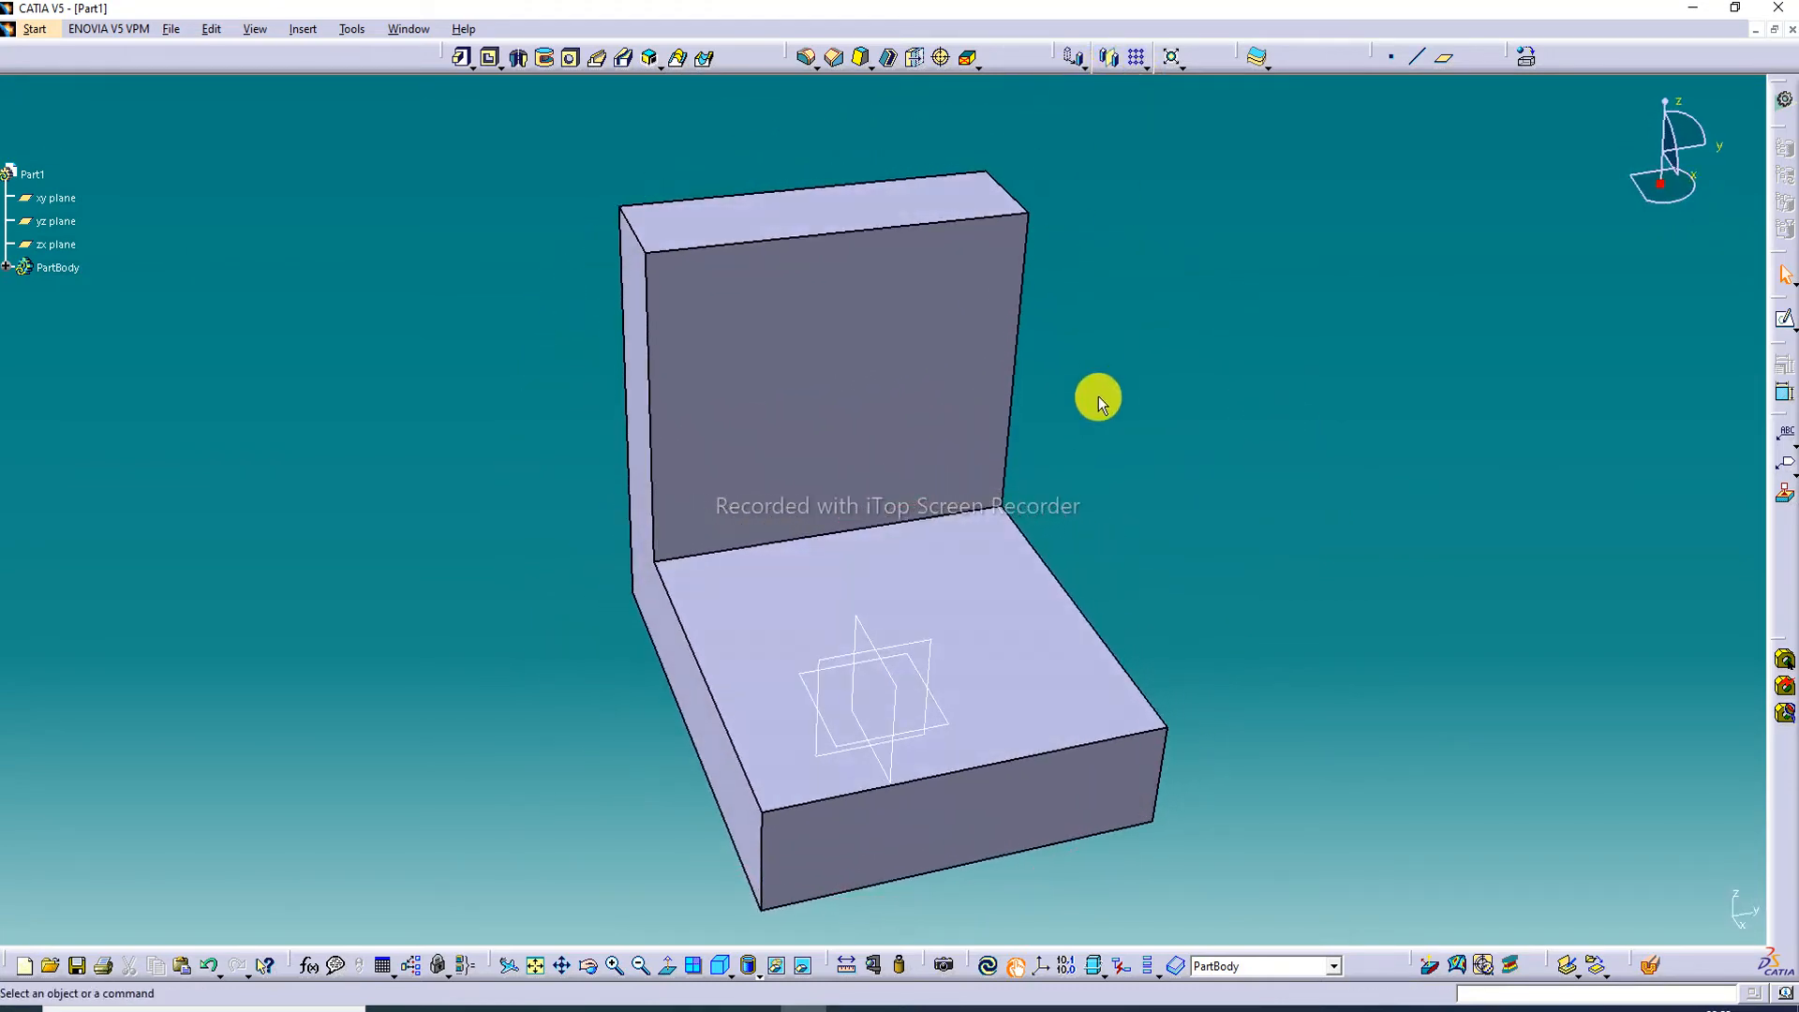
Step: Start a sketch on the zx plane and draw a sloping line from beyond the base's free end to above the upright wall
{"action": "middle_click_drag", "start_coordinate": [1099, 399], "coordinate": [763, 425]}
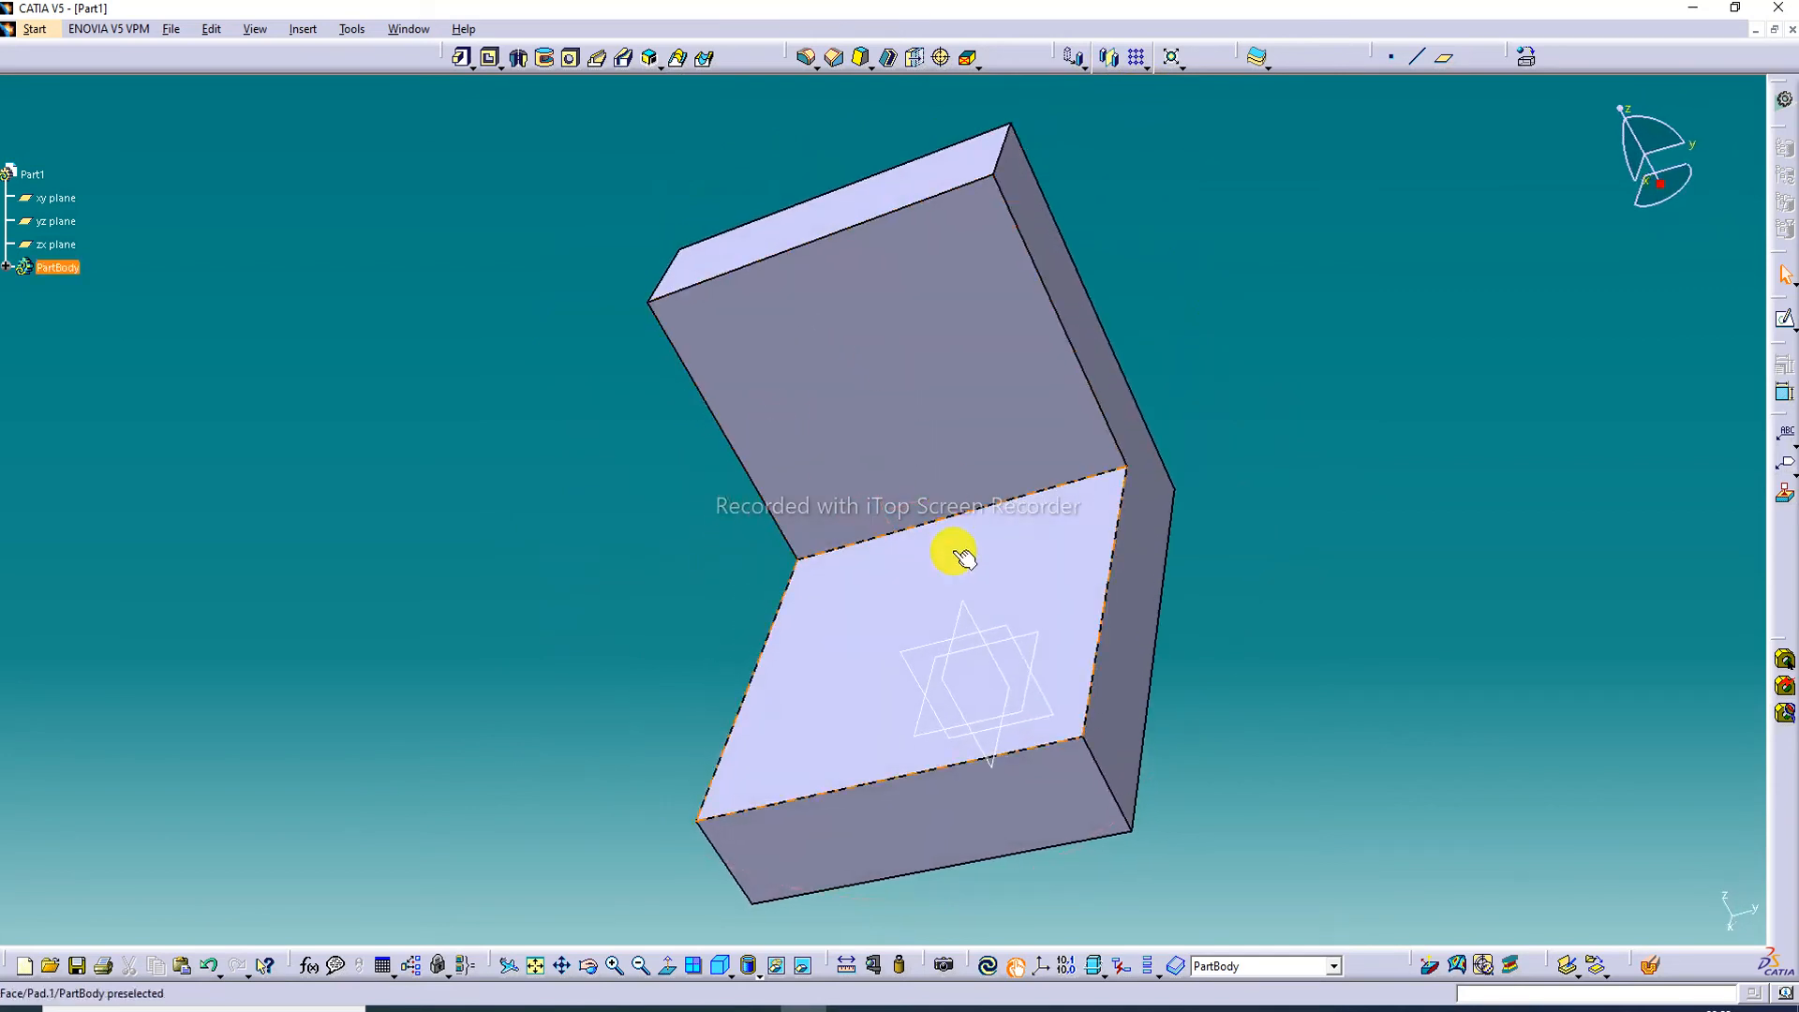
{"action": "left_click", "coordinate": [968, 618]}
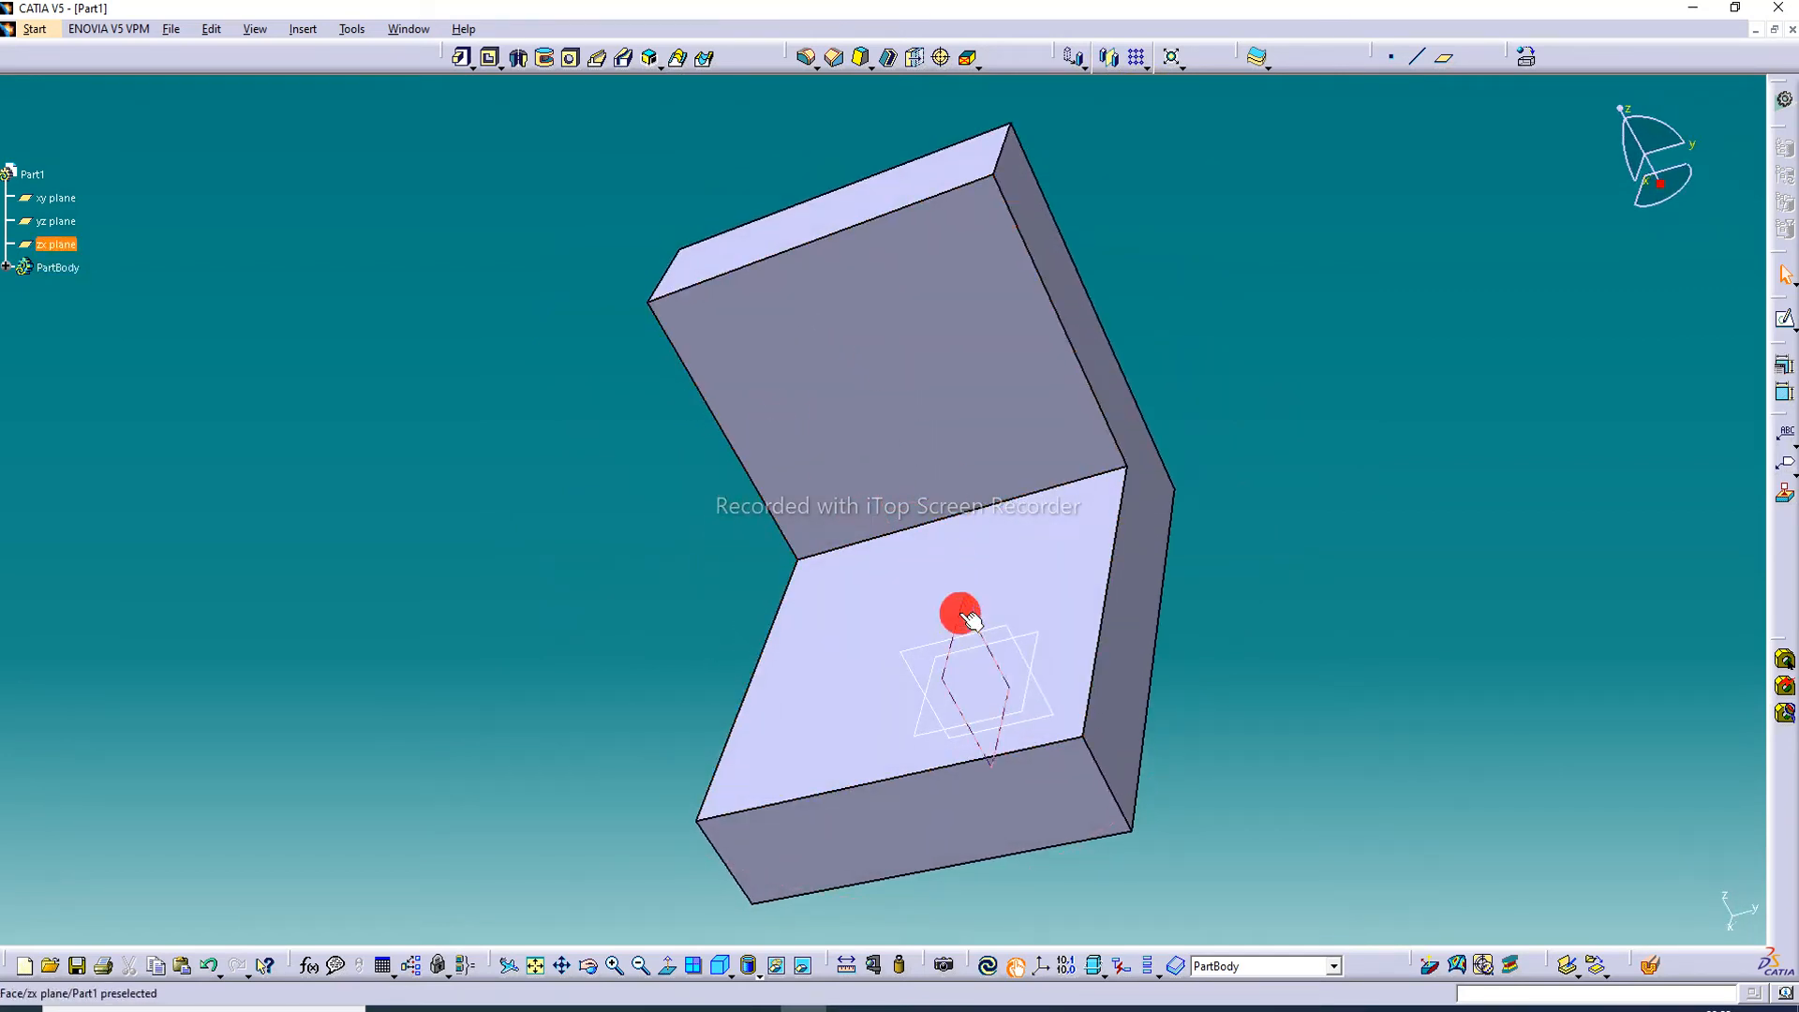
{"action": "left_click", "coordinate": [1785, 320]}
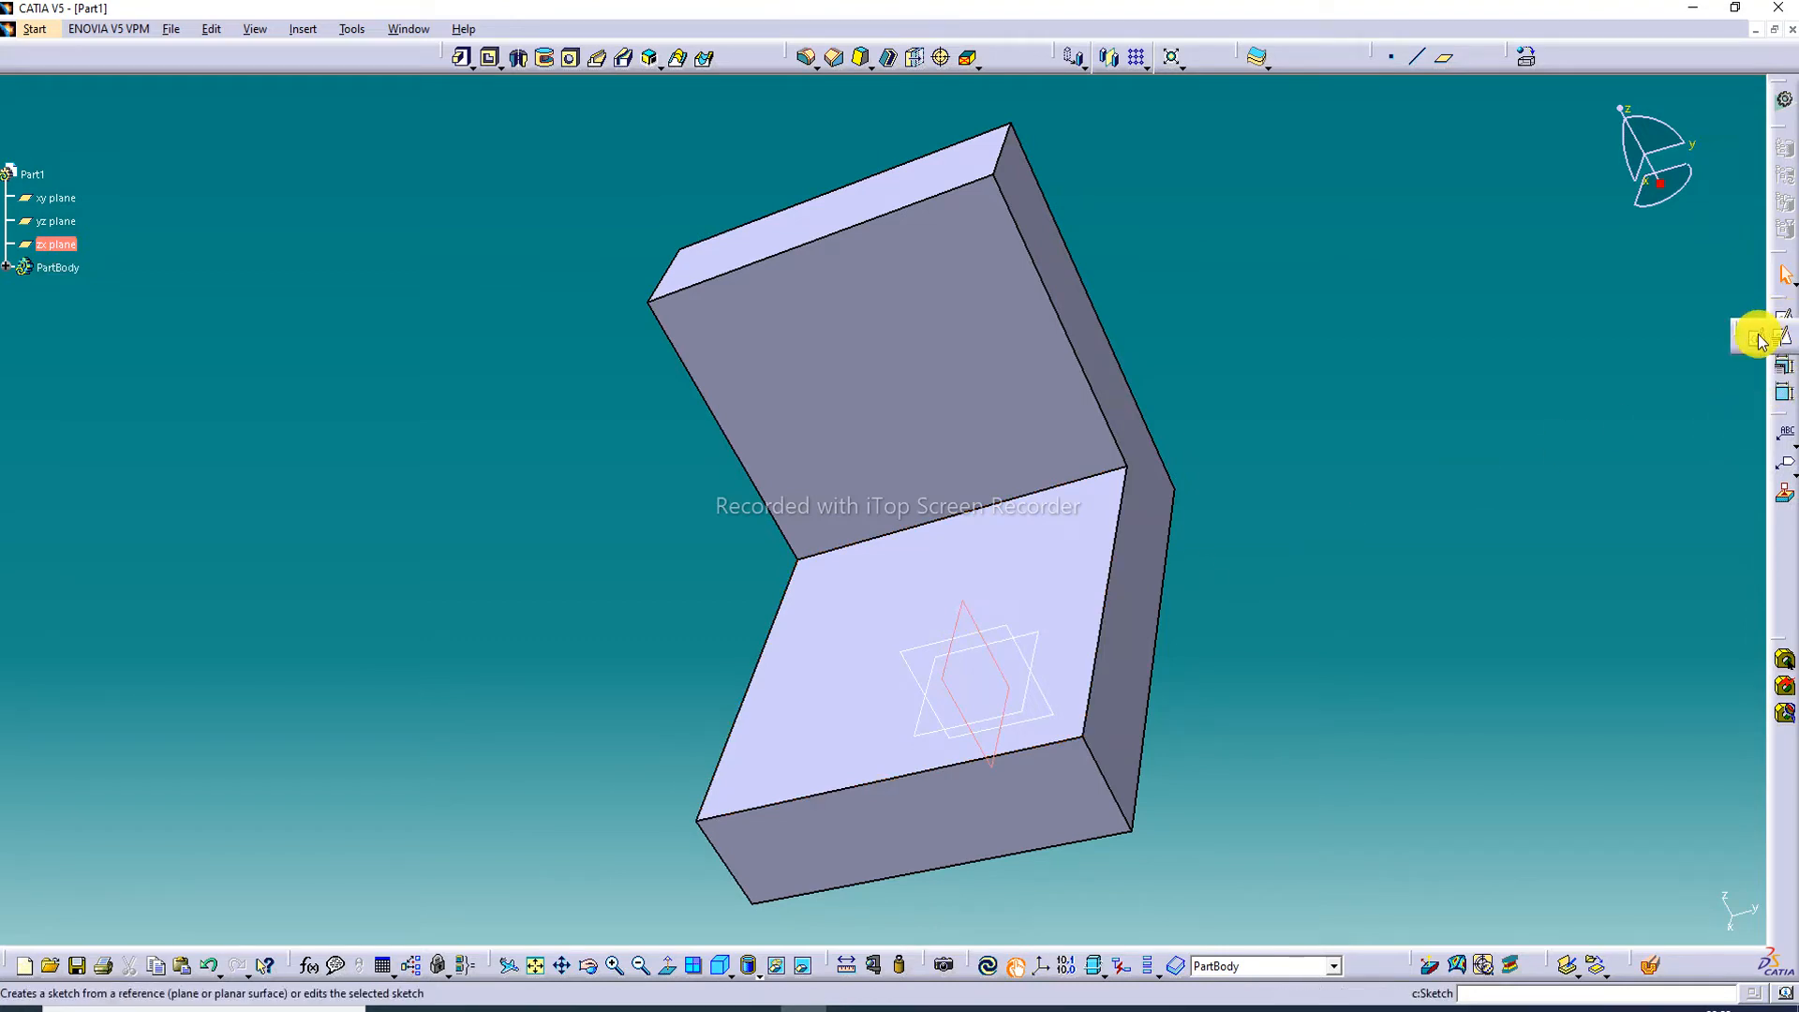
{"action": "left_click", "coordinate": [1756, 339]}
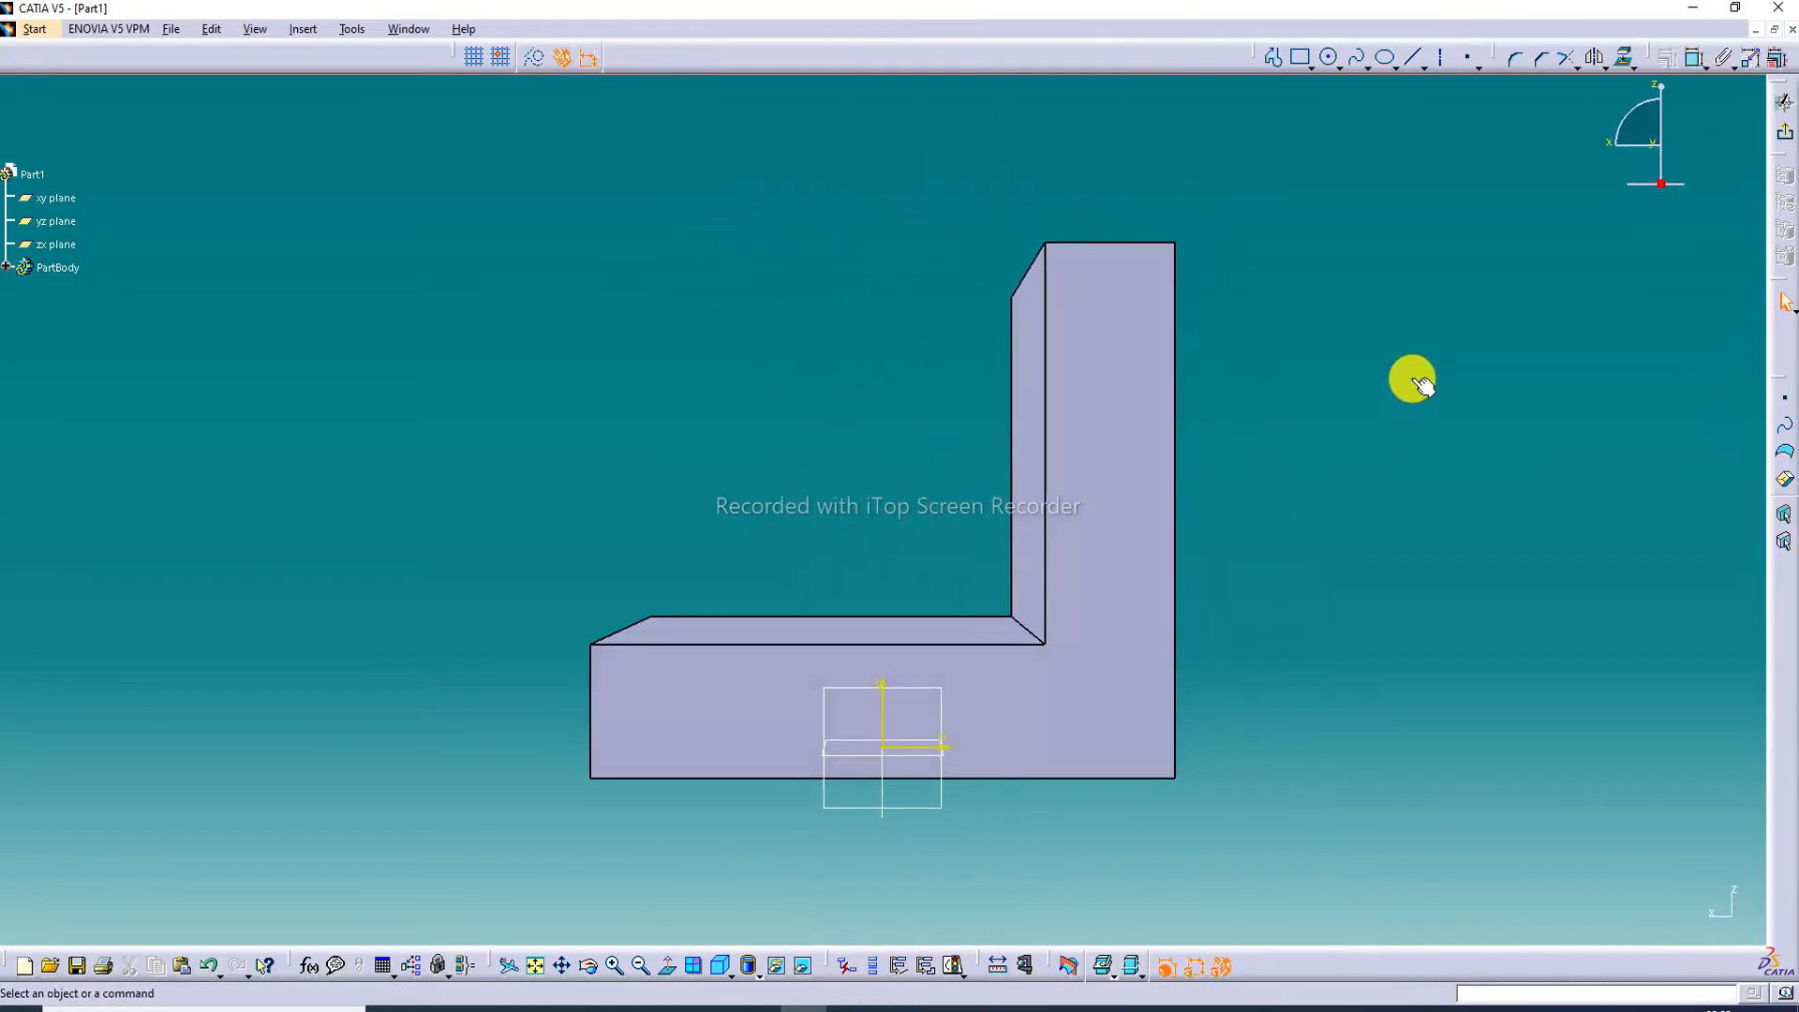
{"action": "left_click", "coordinate": [1272, 58]}
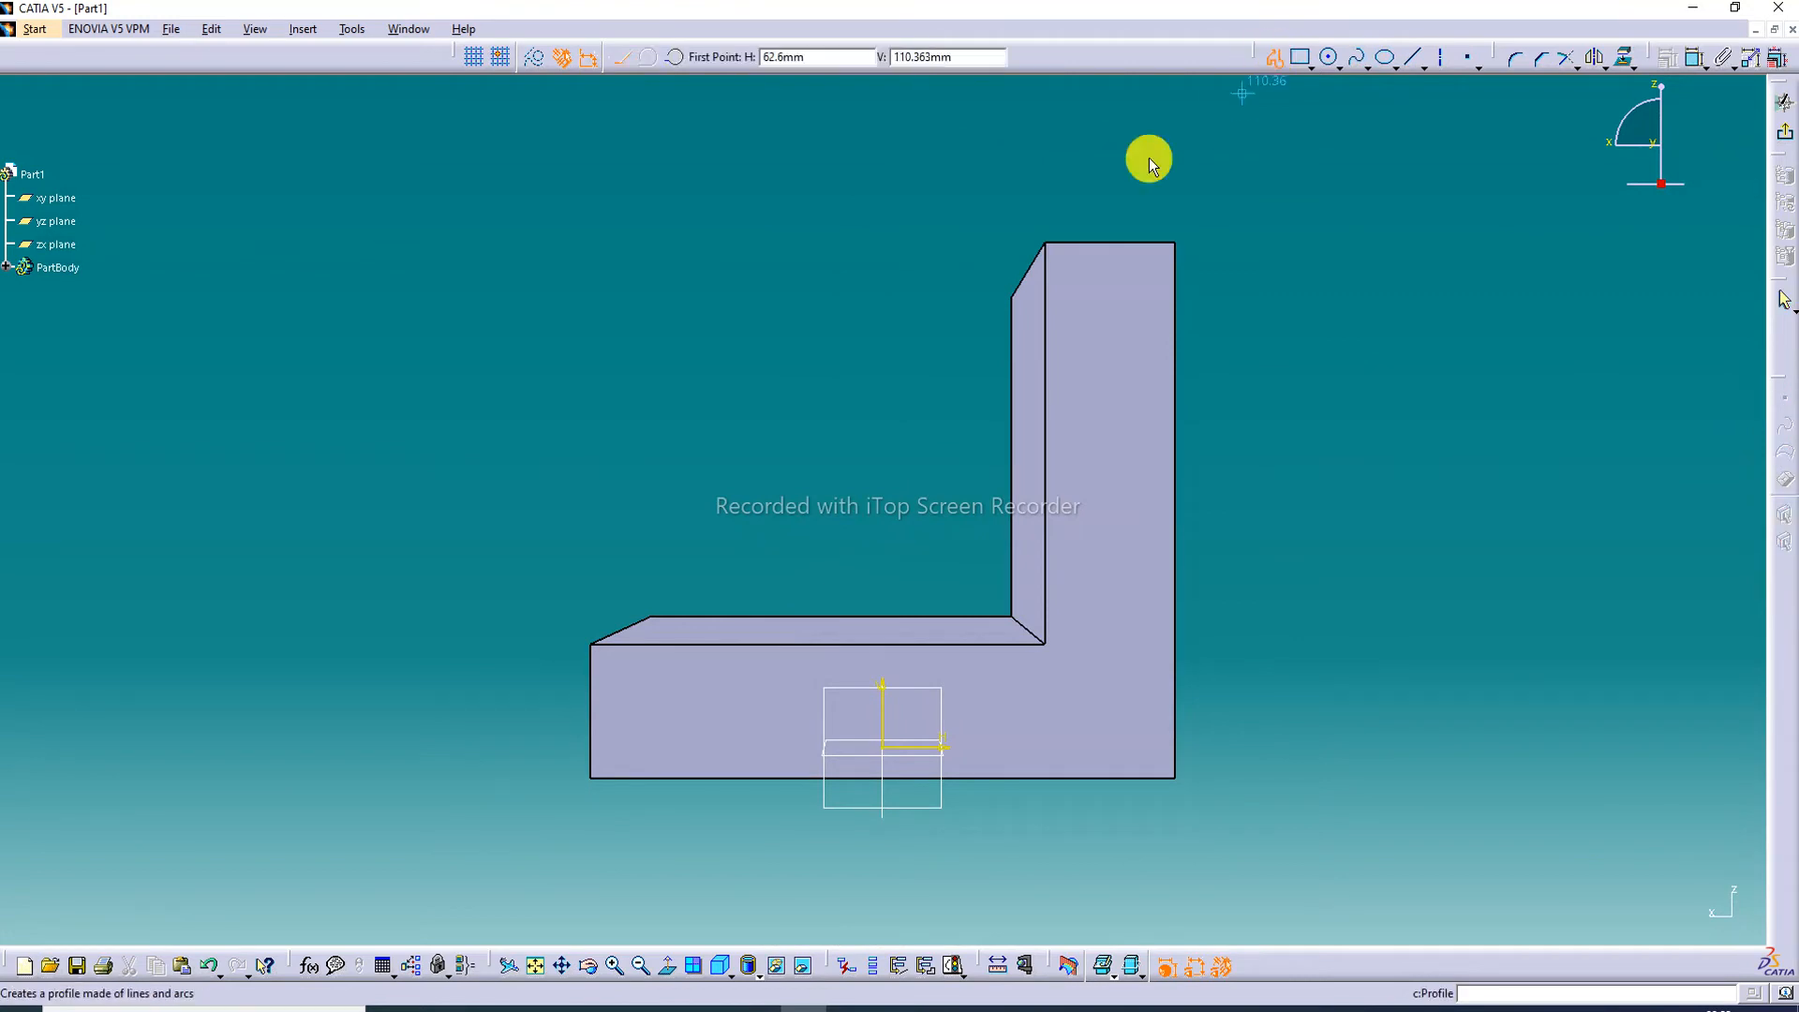
{"action": "left_click", "coordinate": [515, 590]}
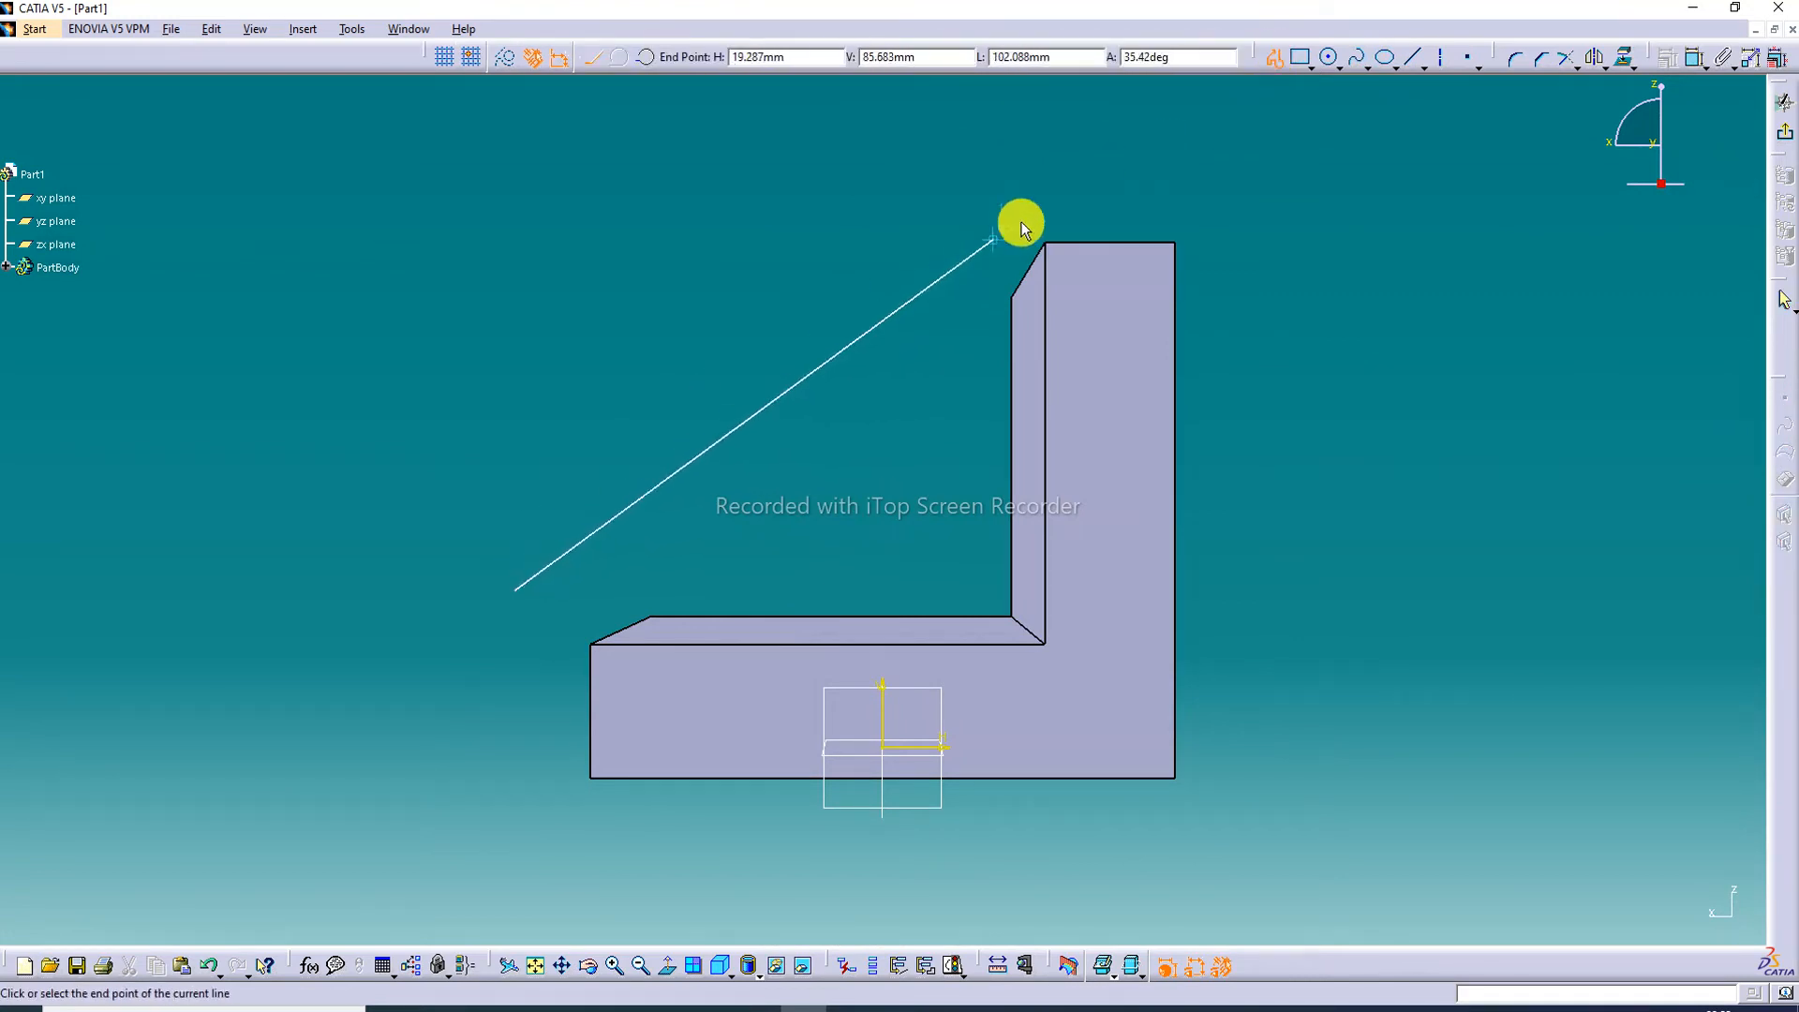
{"action": "left_click", "coordinate": [1272, 57]}
{"action": "left_click", "coordinate": [1109, 174]}
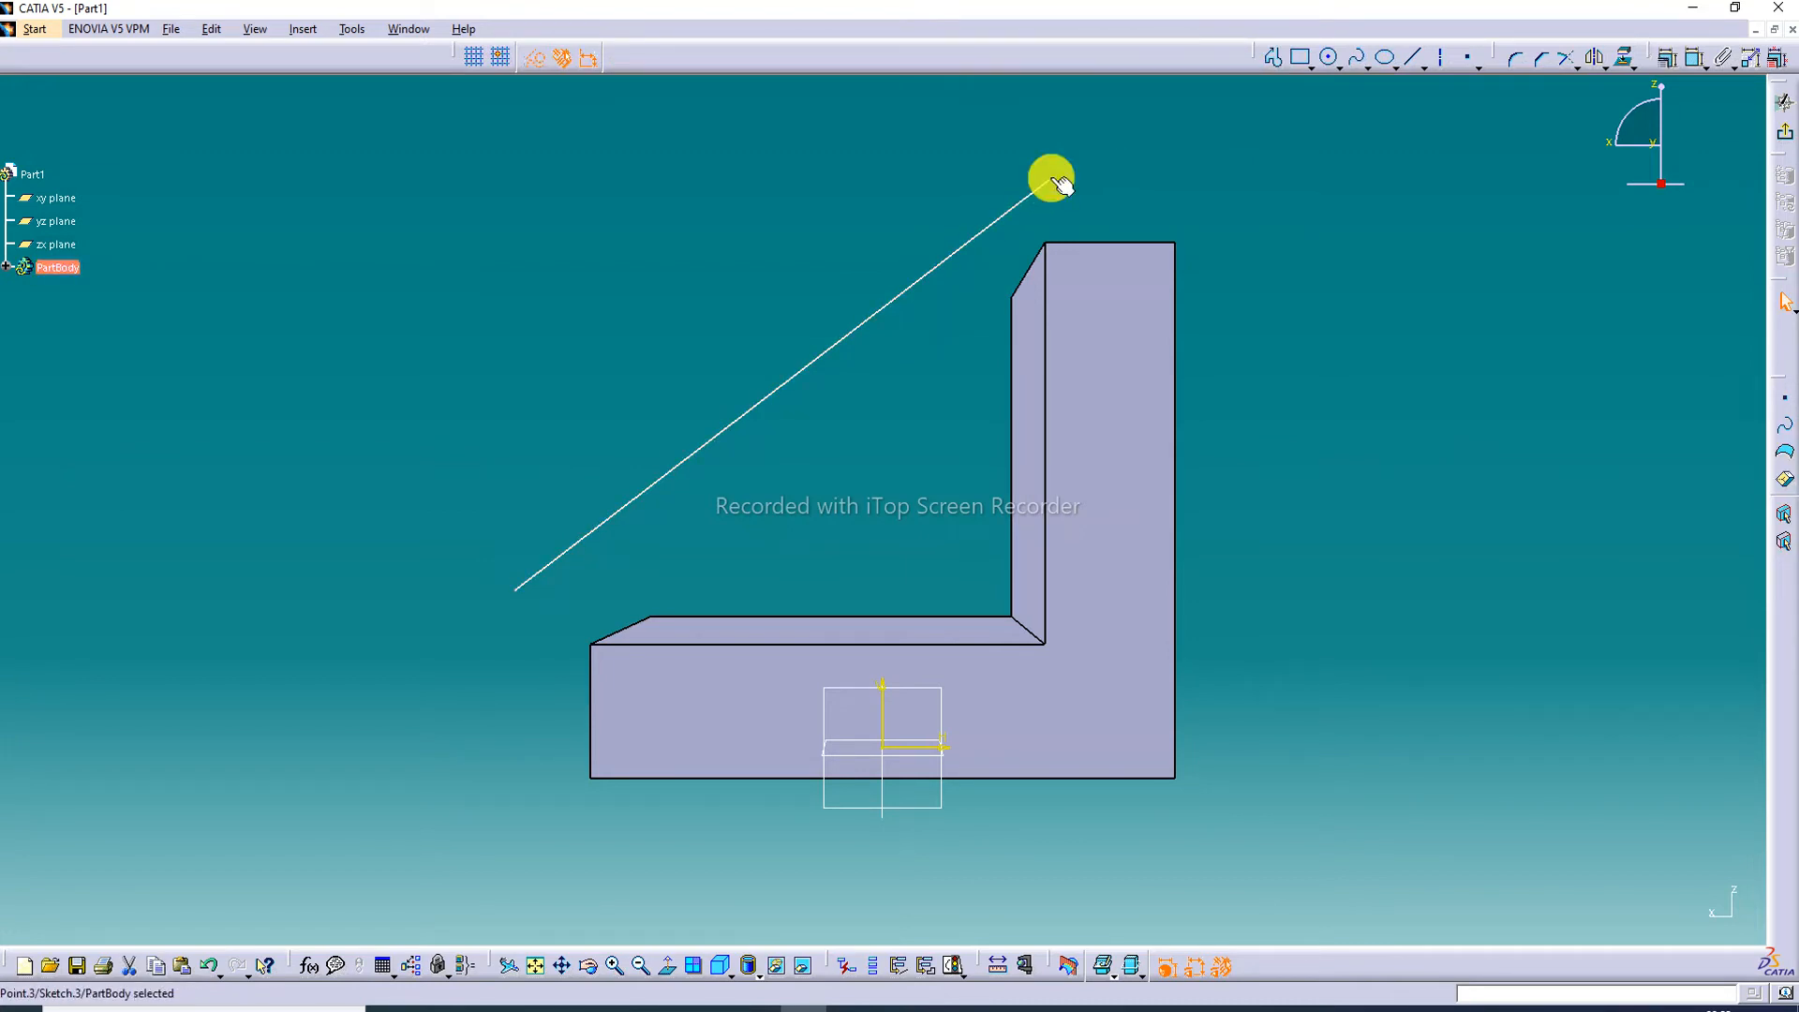
Step: Constrain the line's upper endpoint to be coincident with the wall's top edge and its inner vertical edge
{"action": "left_click", "coordinate": [1692, 58]}
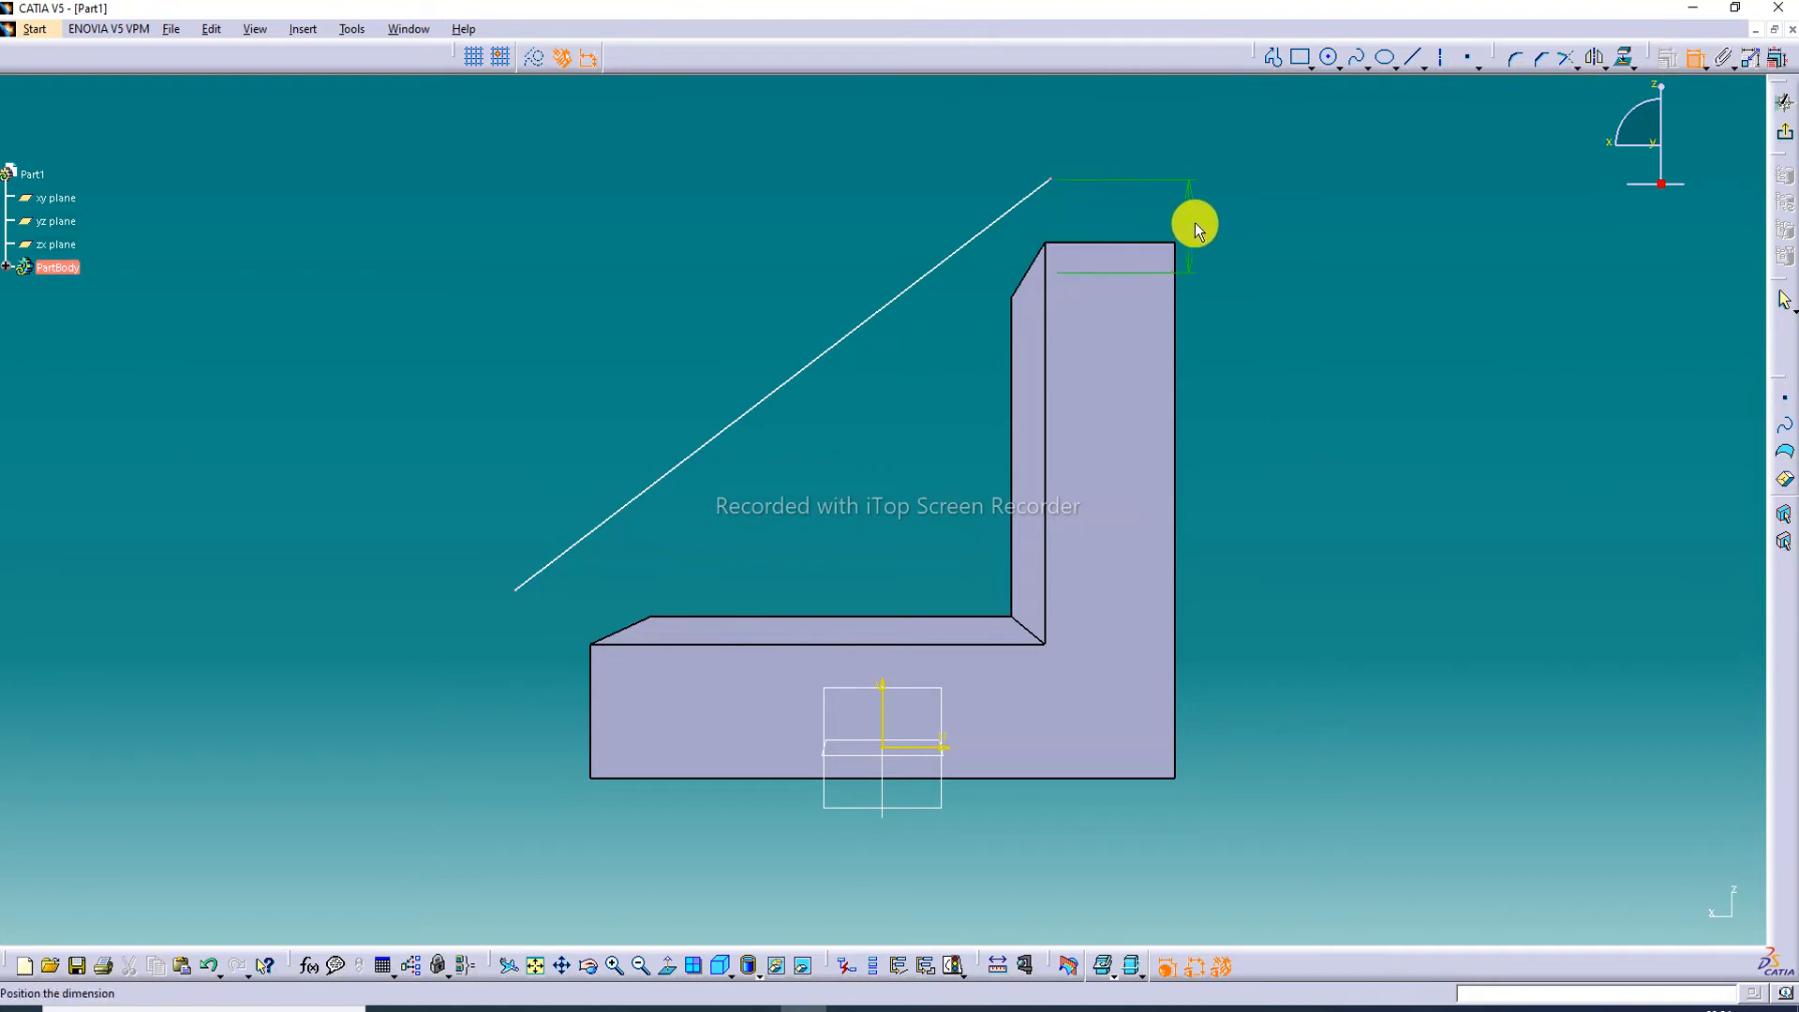
{"action": "right_click", "coordinate": [1206, 221]}
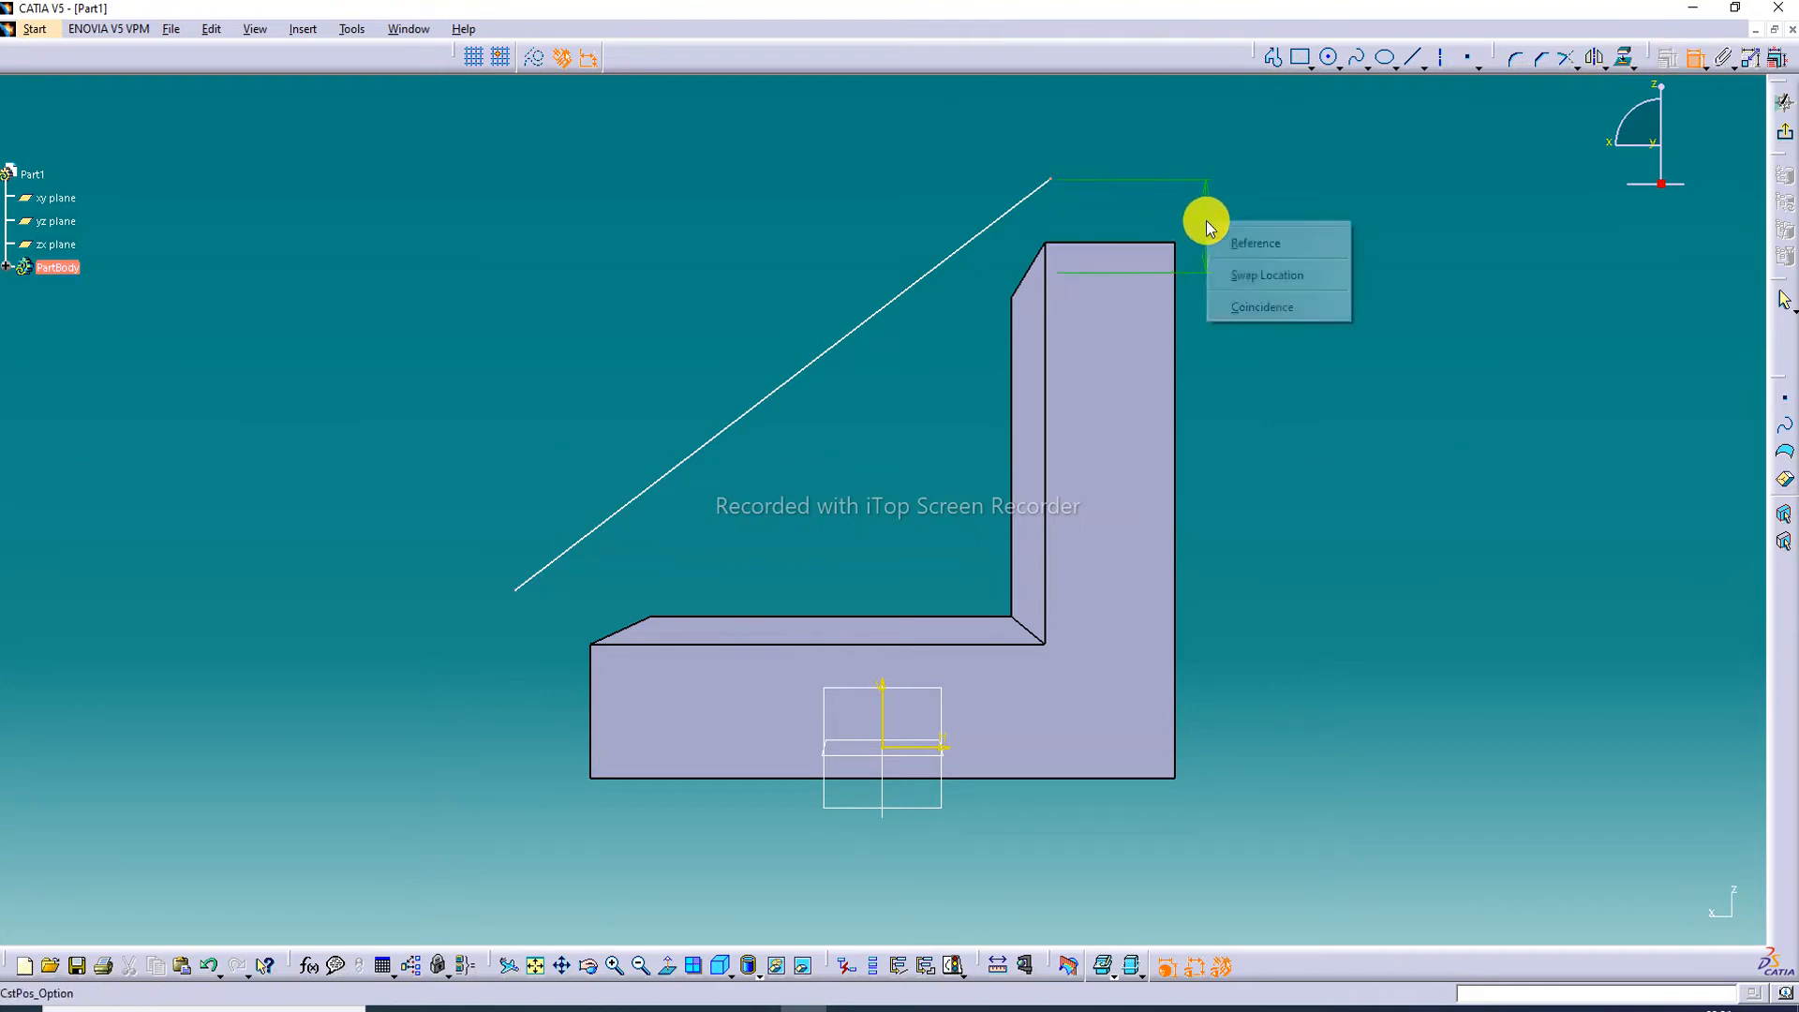
{"action": "left_click", "coordinate": [1259, 306]}
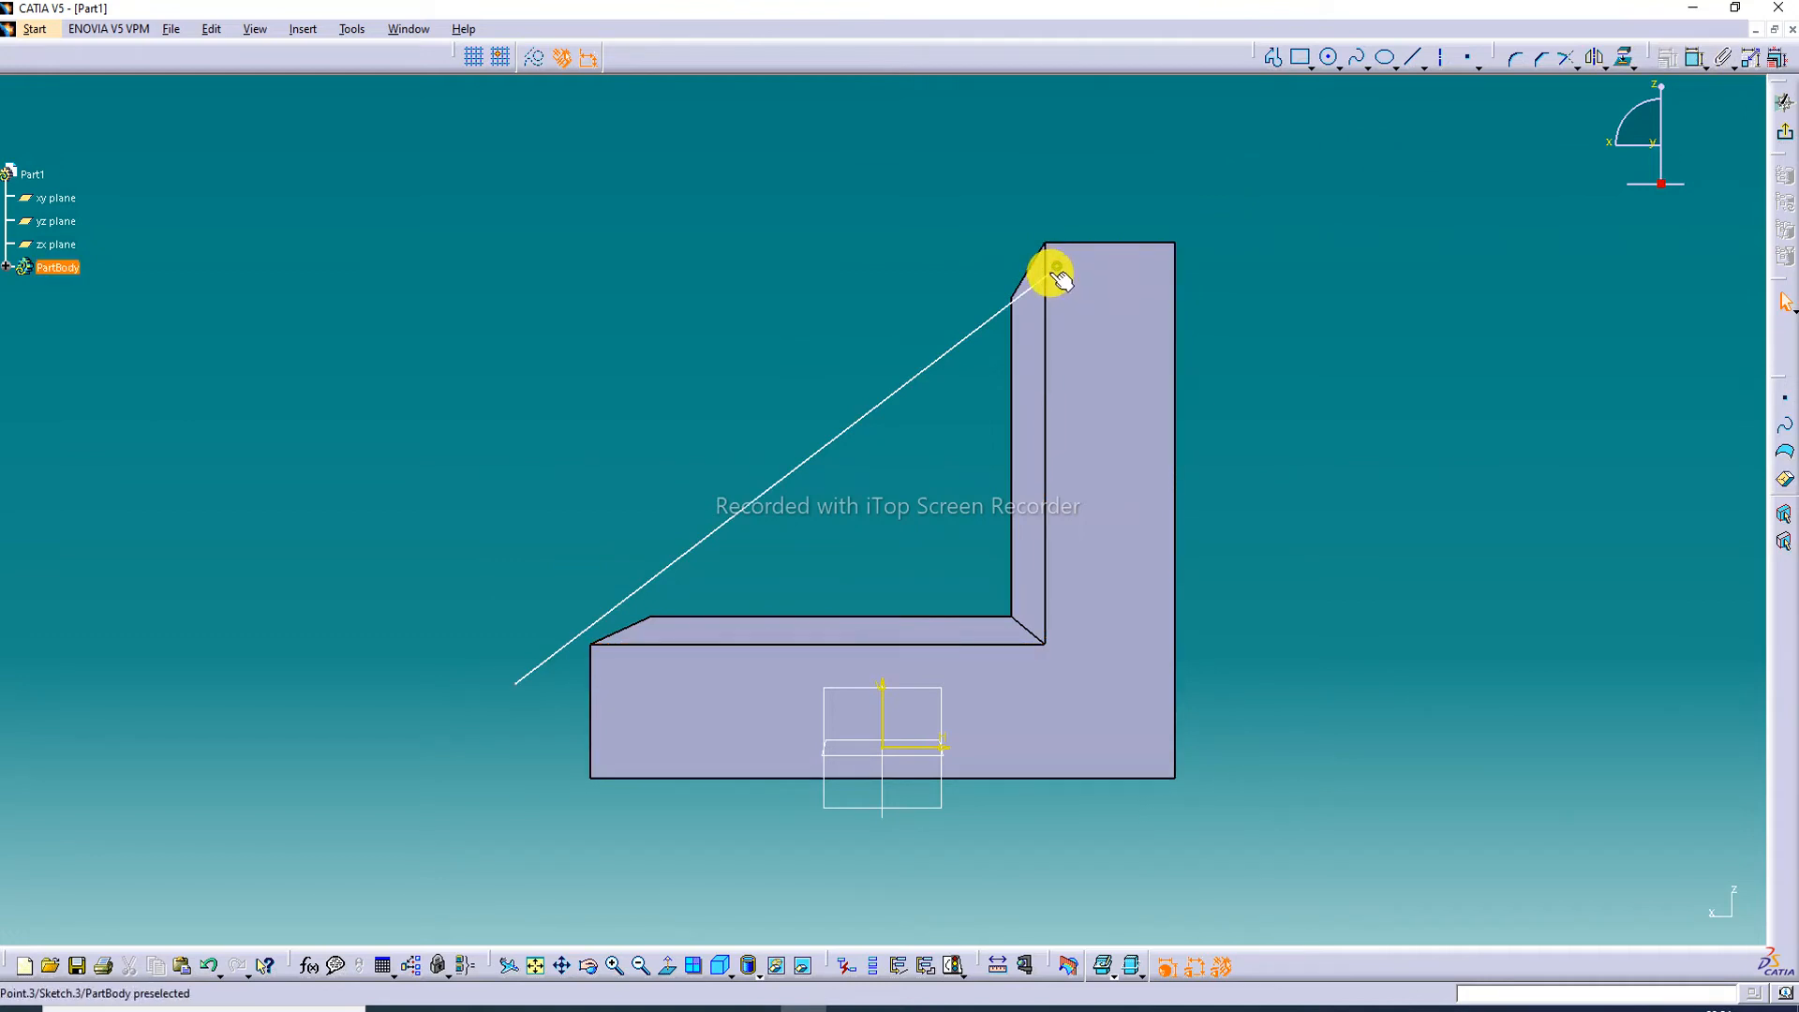
{"action": "left_click", "coordinate": [1693, 57]}
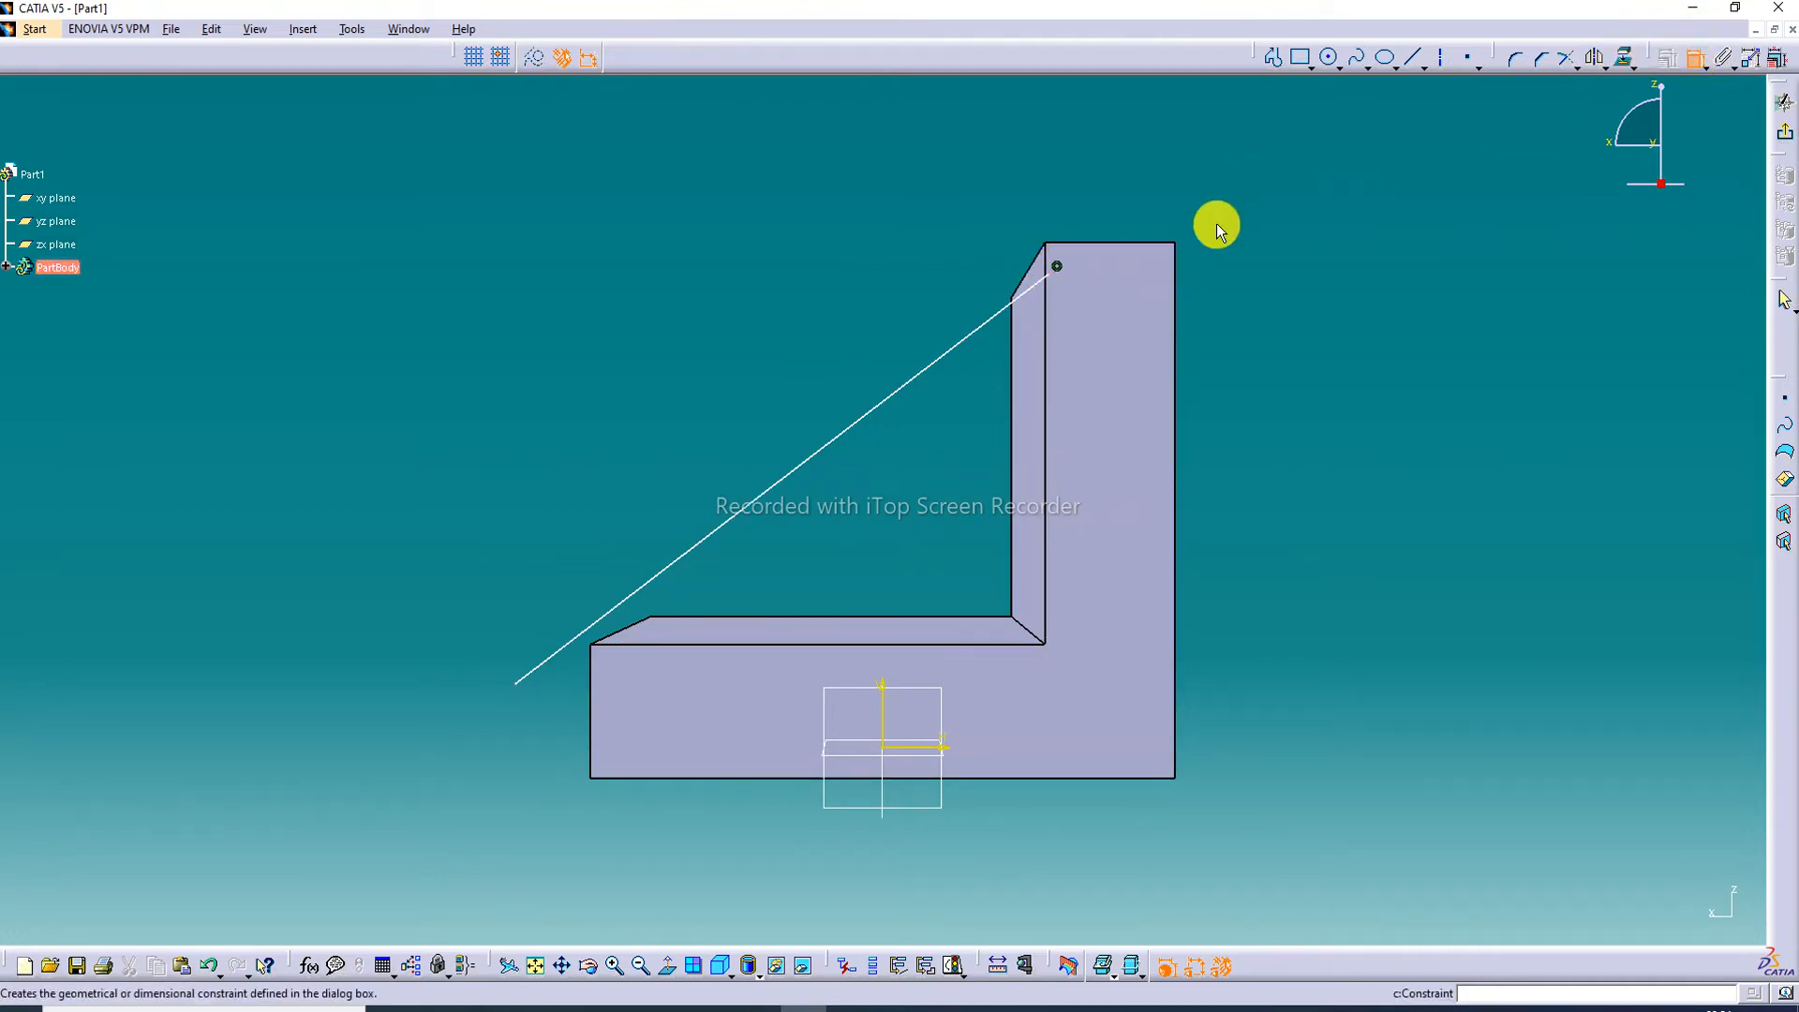
{"action": "left_click", "coordinate": [1049, 290]}
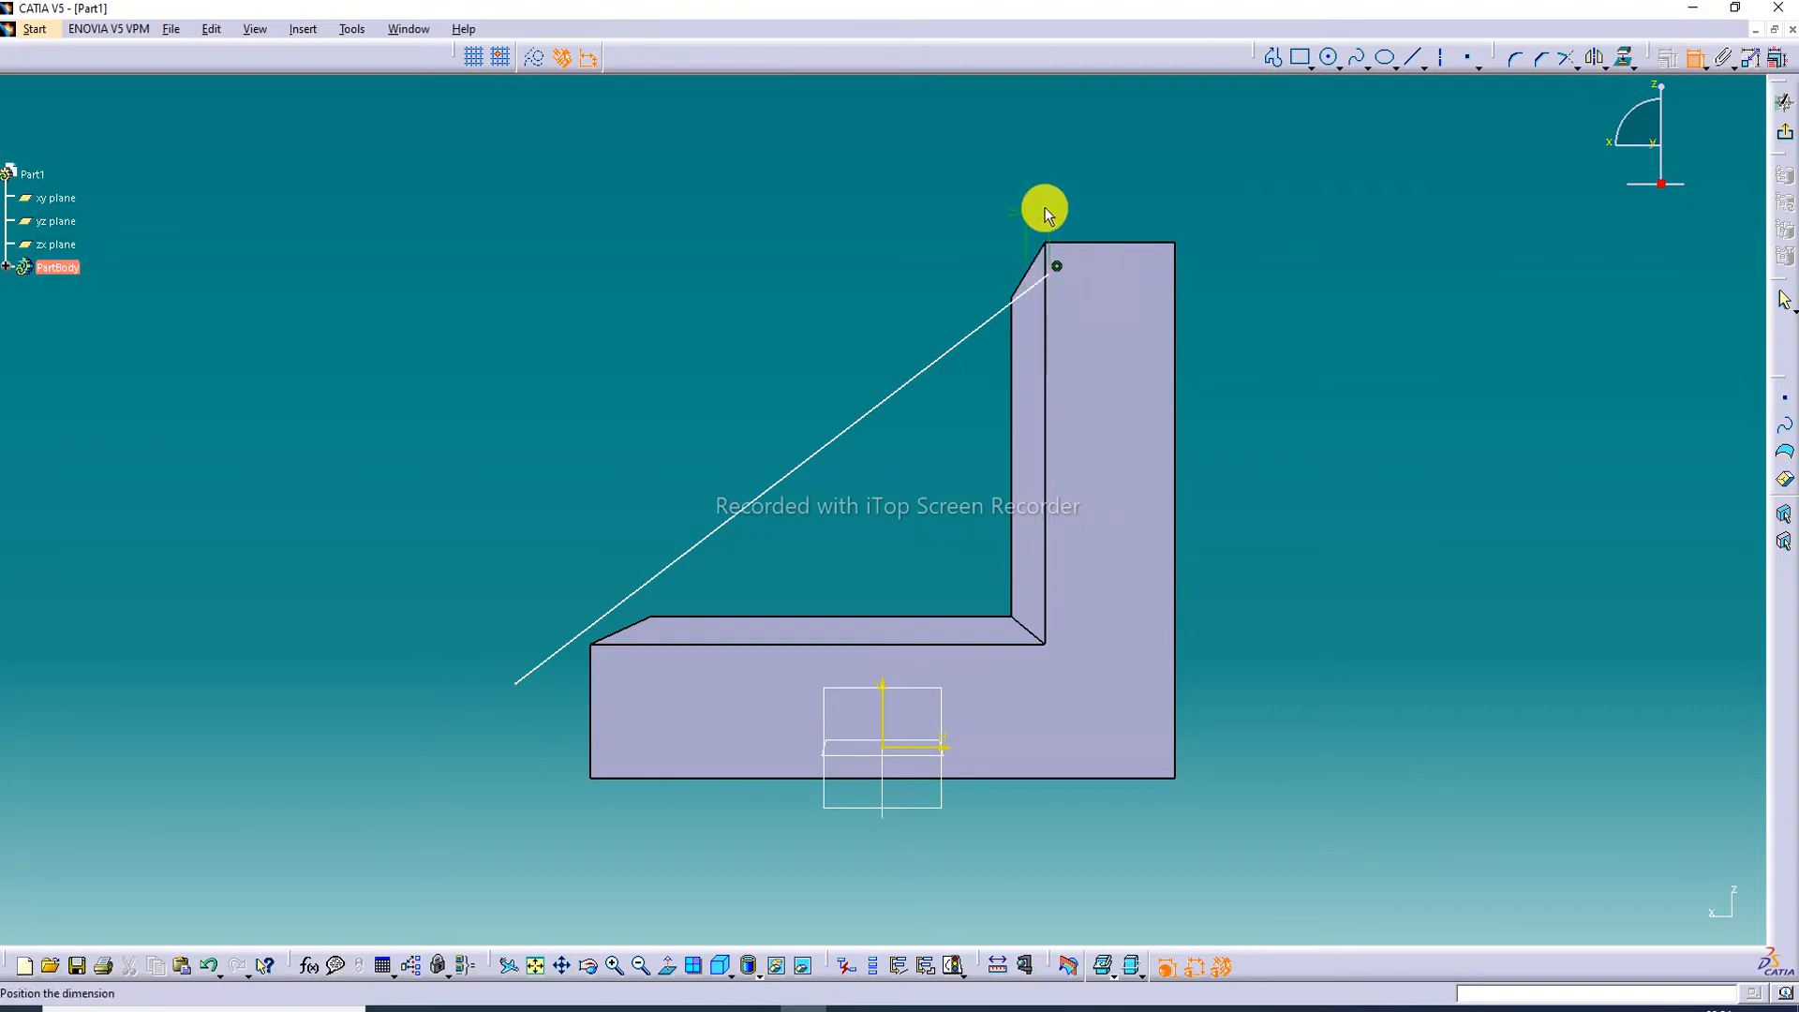
{"action": "right_click", "coordinate": [1041, 200]}
{"action": "left_click", "coordinate": [1095, 281]}
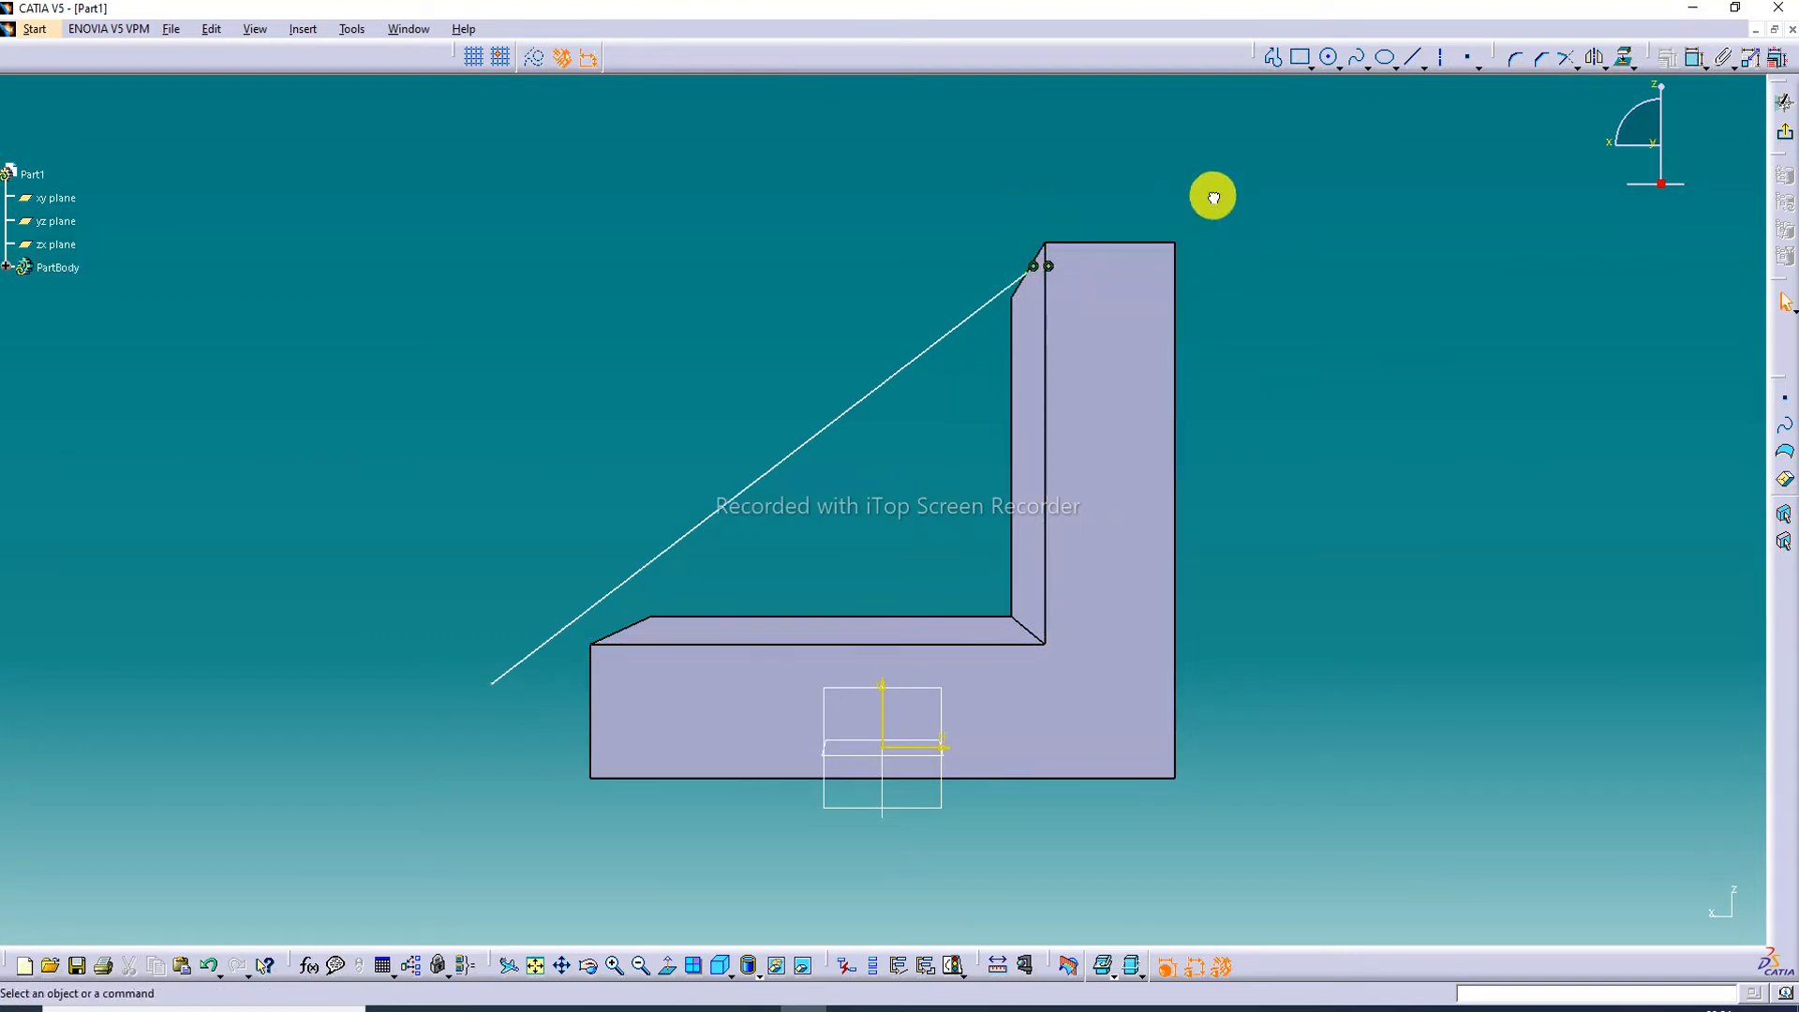
Step: Constrain the line's lower endpoint to be coincident with the base's upper edge and its free end edge
{"action": "left_click", "coordinate": [1694, 58]}
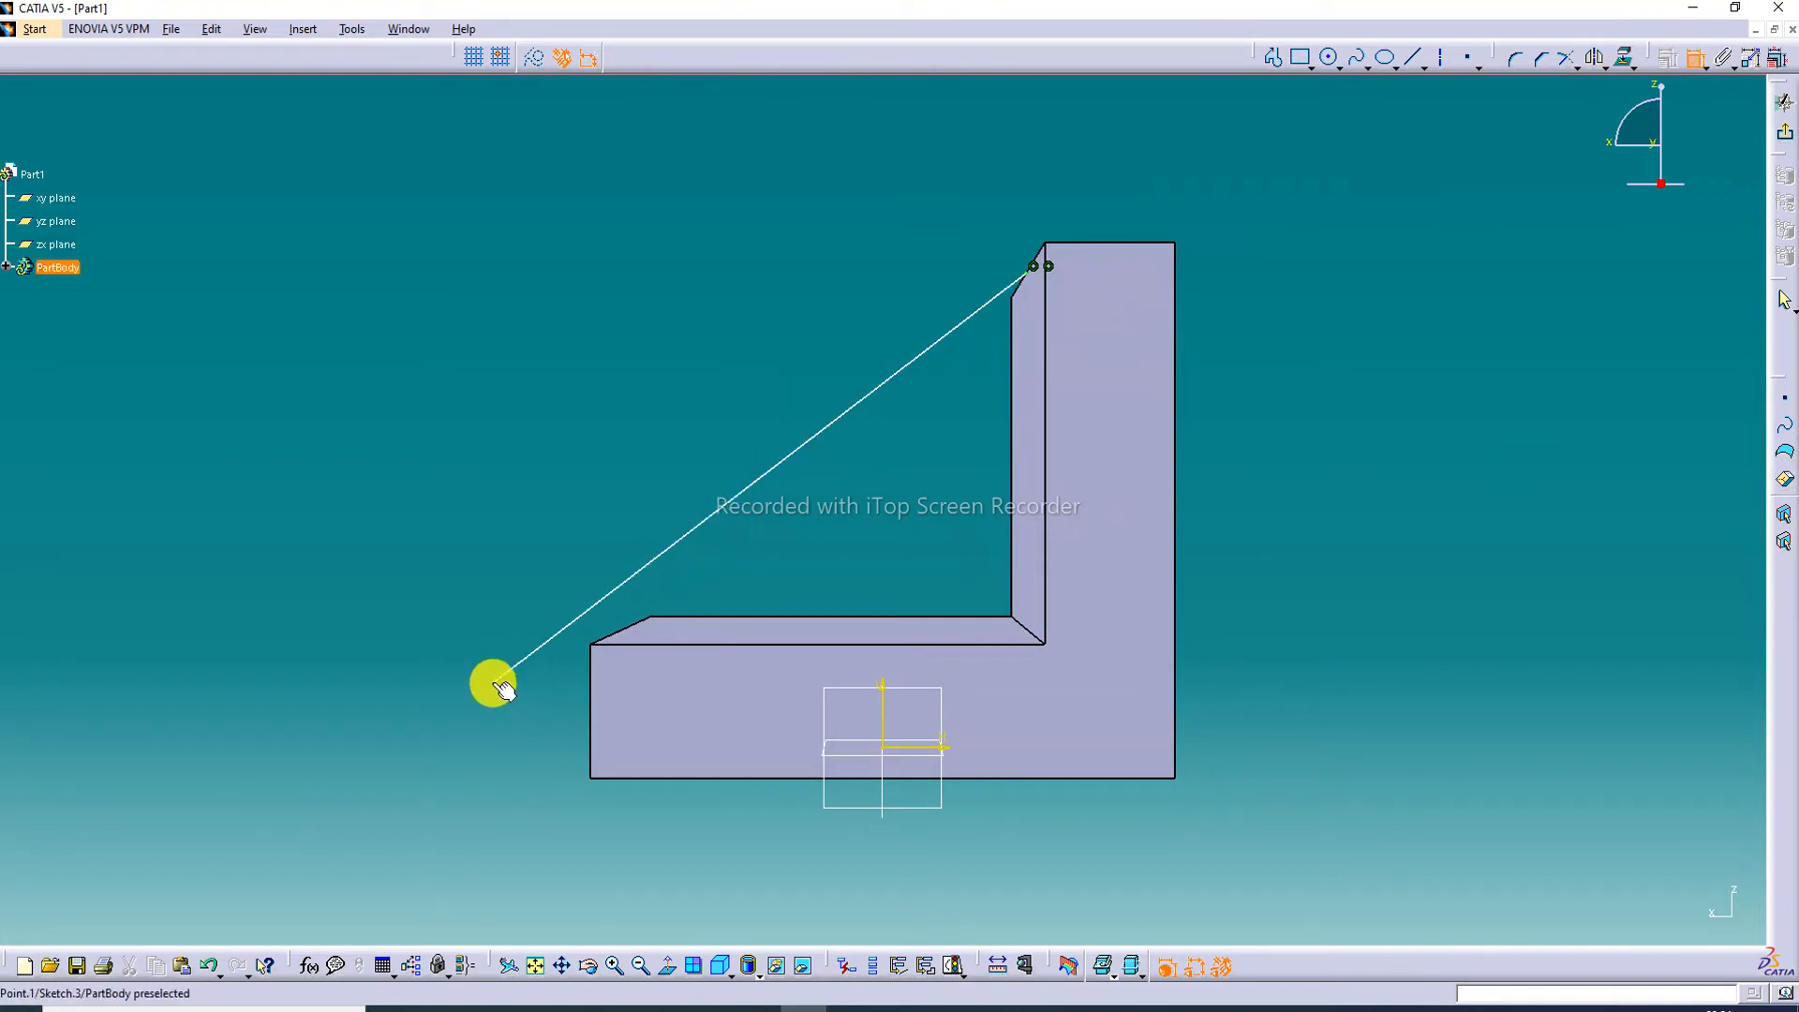
{"action": "left_click", "coordinate": [624, 644]}
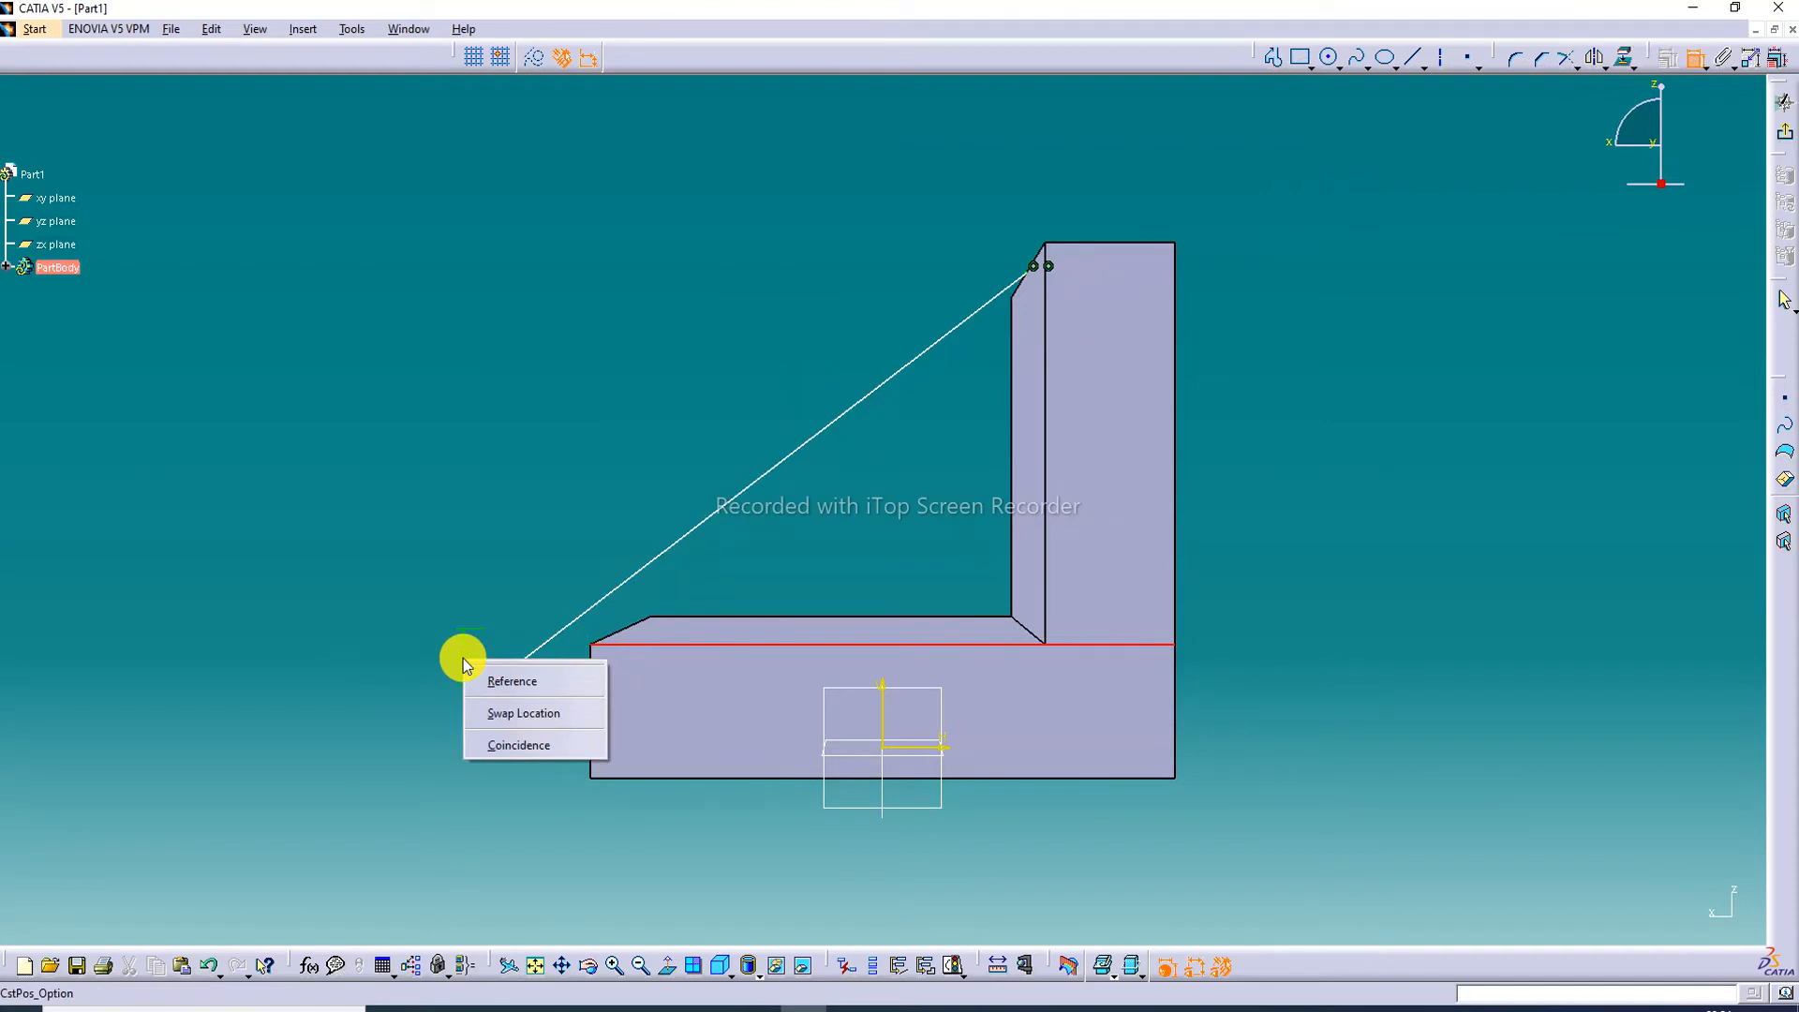
{"action": "left_click", "coordinate": [530, 748]}
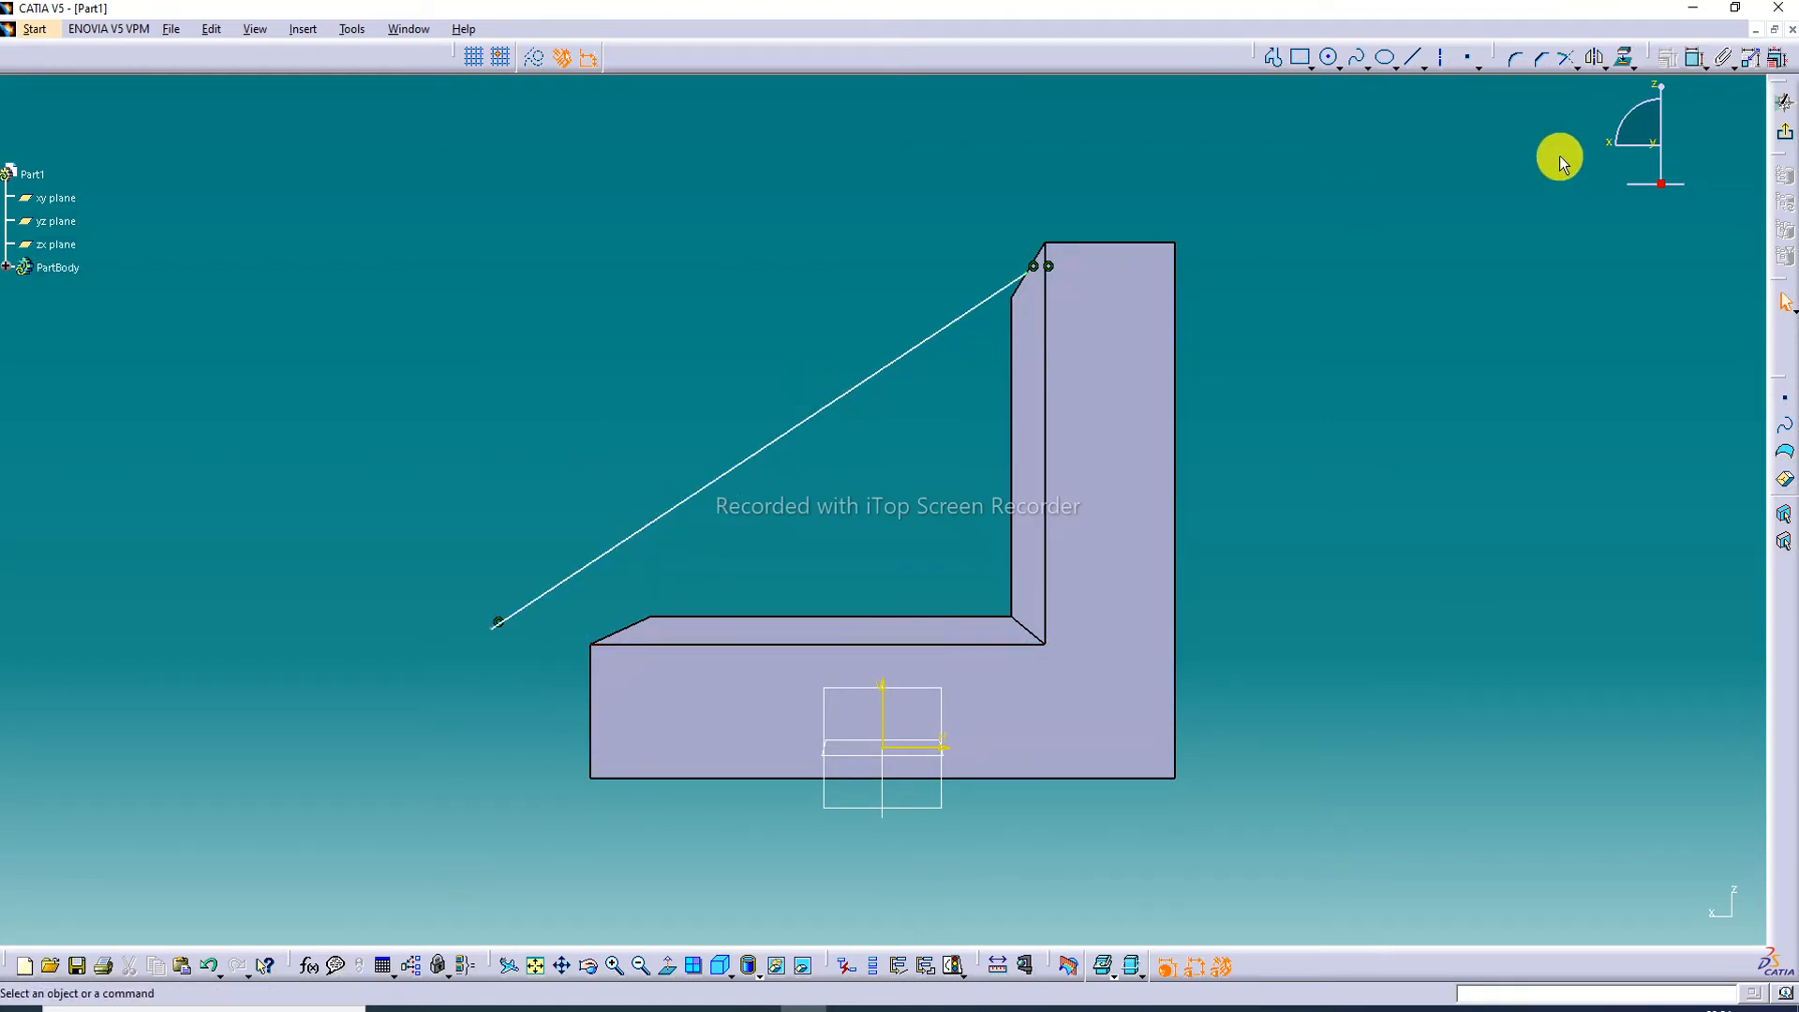
{"action": "left_click", "coordinate": [1686, 64]}
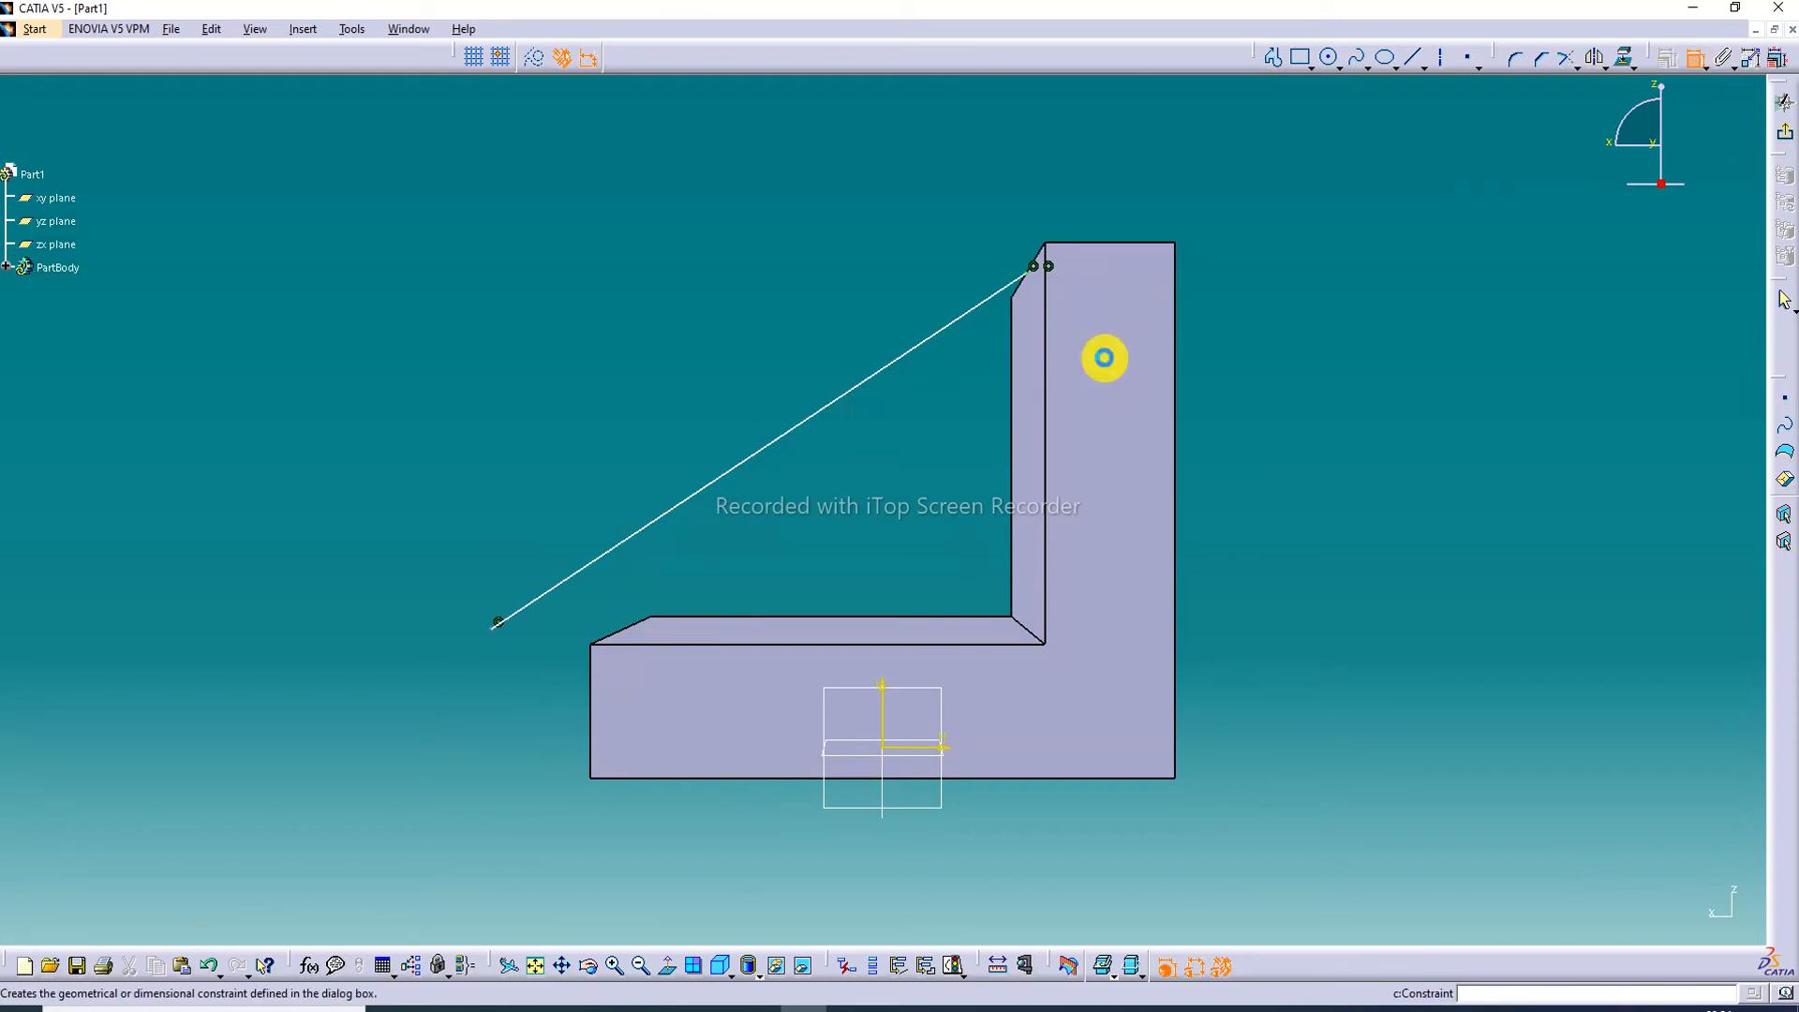
{"action": "left_click", "coordinate": [490, 629]}
{"action": "left_click", "coordinate": [594, 676]}
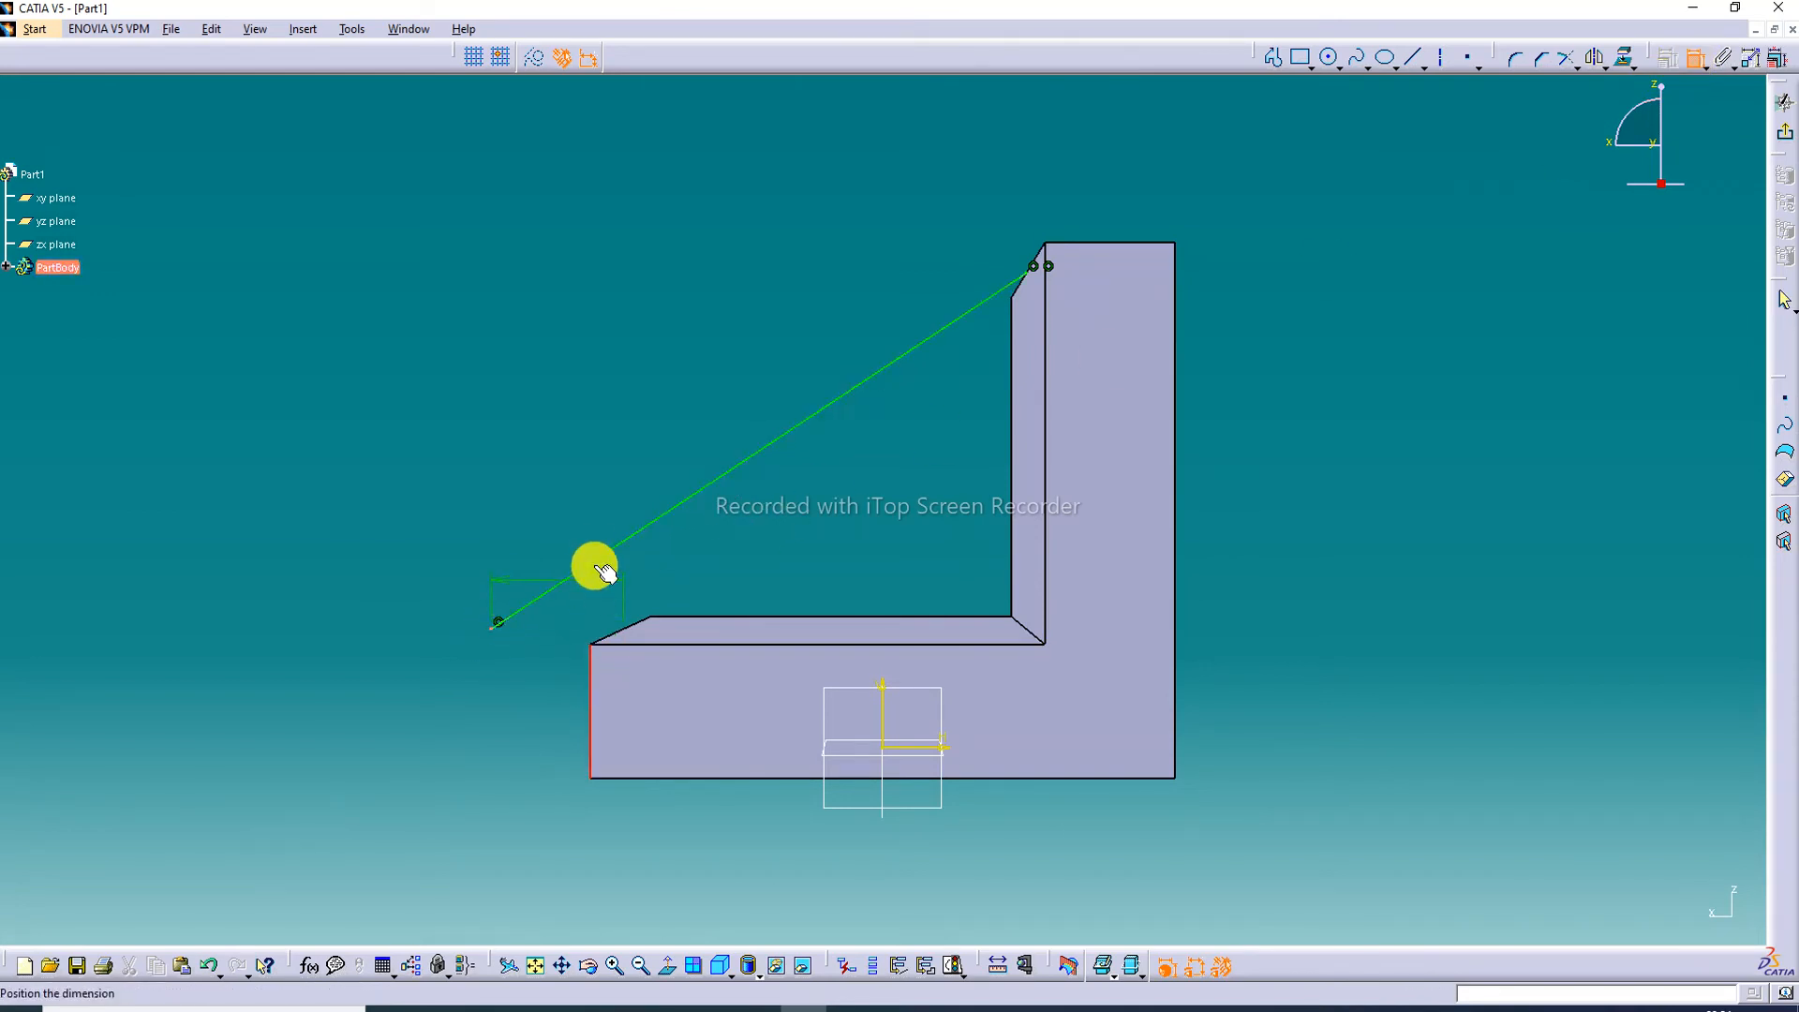
{"action": "right_click", "coordinate": [578, 531]}
{"action": "left_click", "coordinate": [642, 618]}
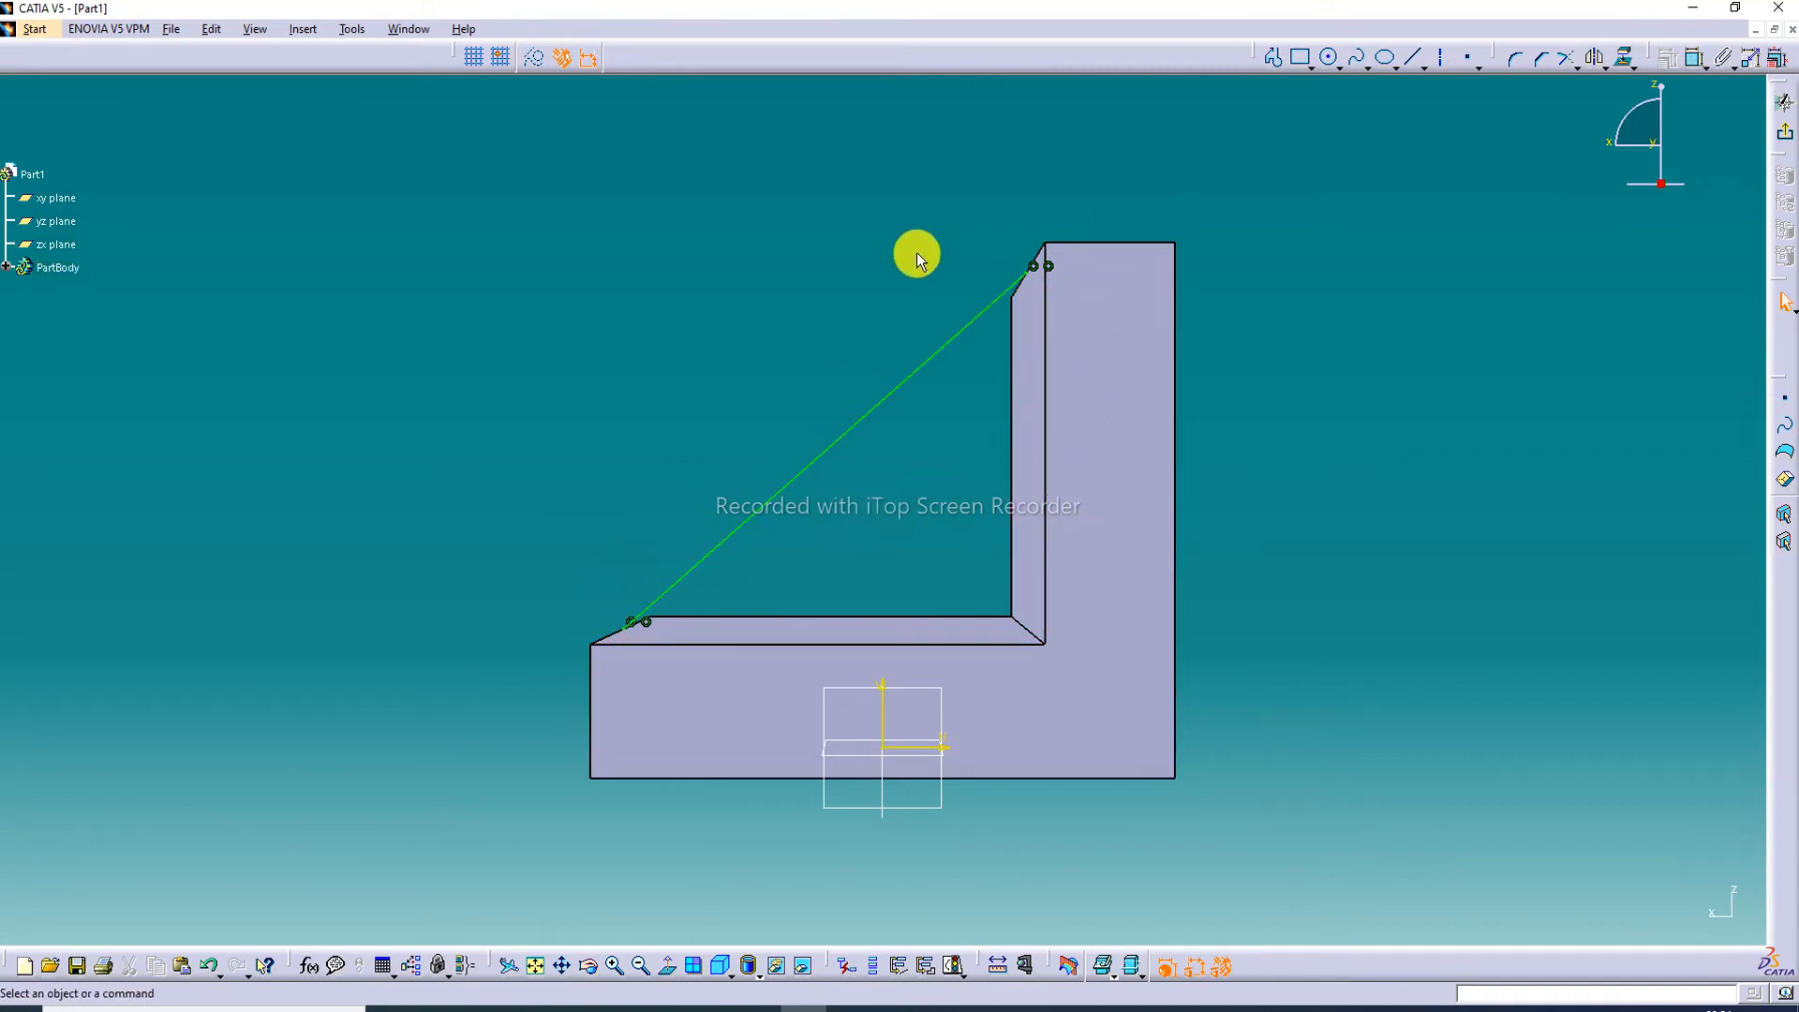
Step: Finish the sketch and preview a From Side stiffener on the sloping line with a thickness of 6 mm
{"action": "middle_click_drag", "start_coordinate": [828, 269], "coordinate": [880, 402]}
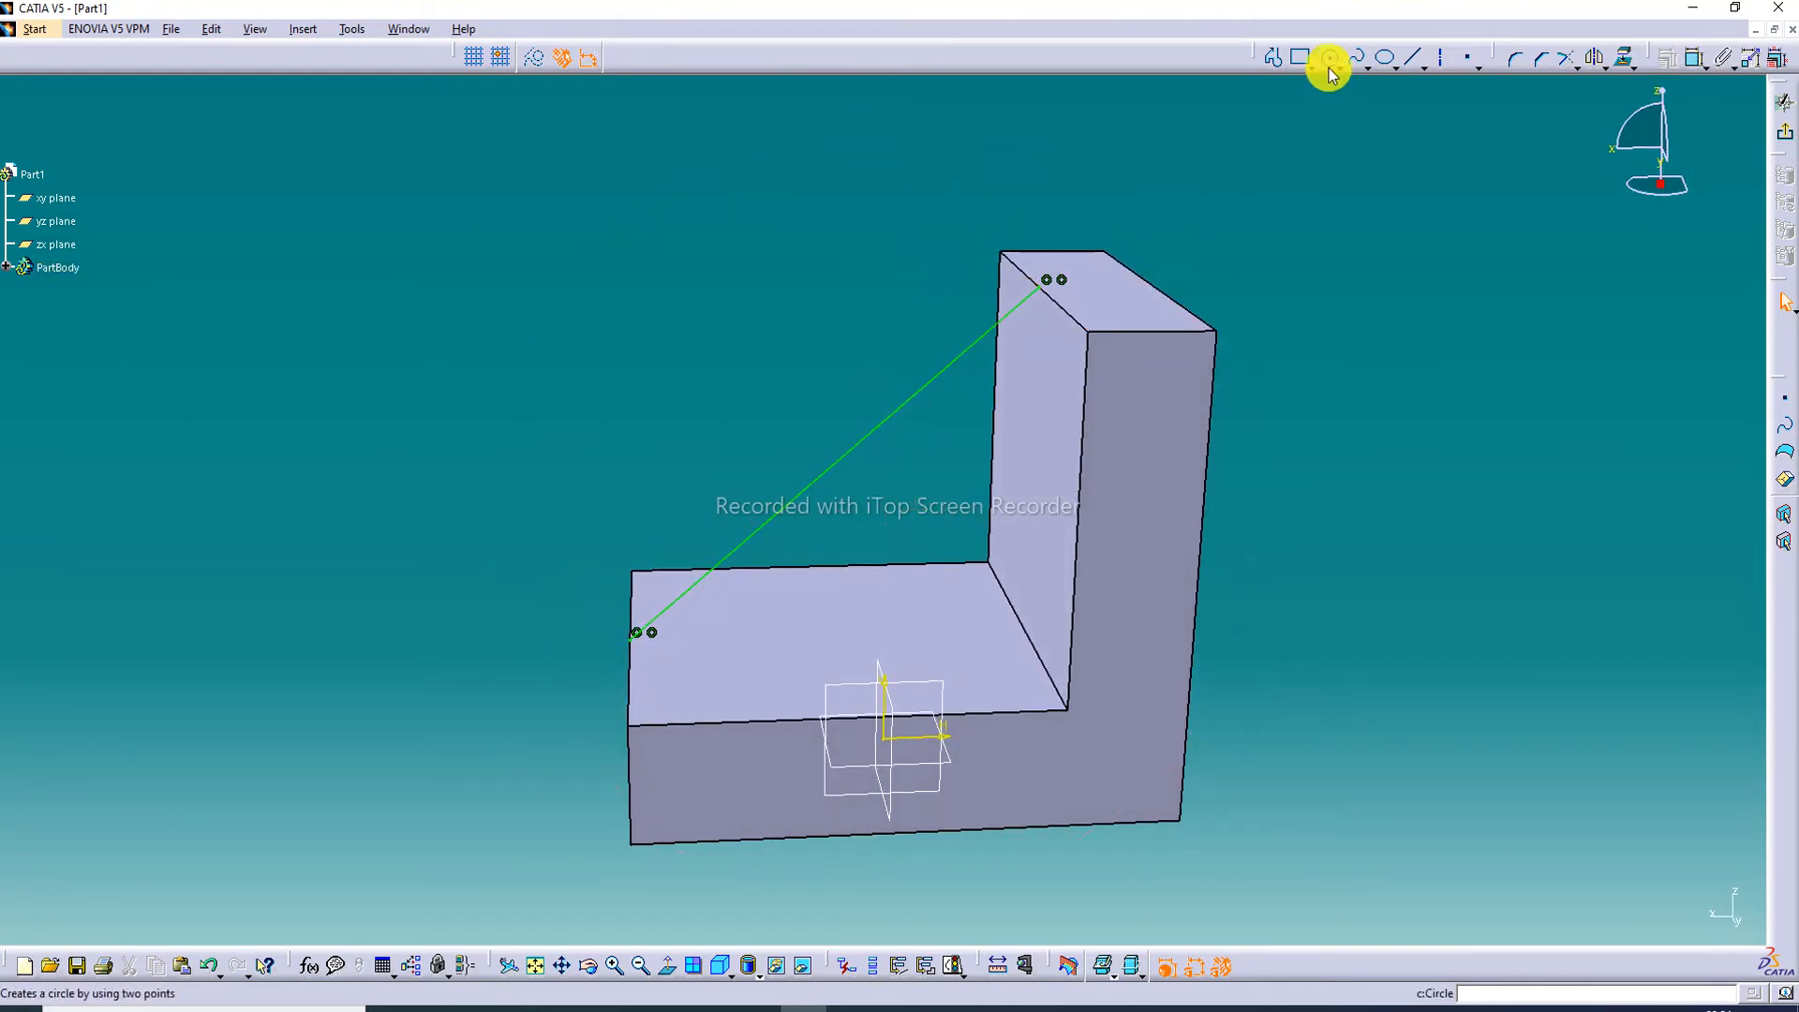
{"action": "left_click", "coordinate": [1785, 132]}
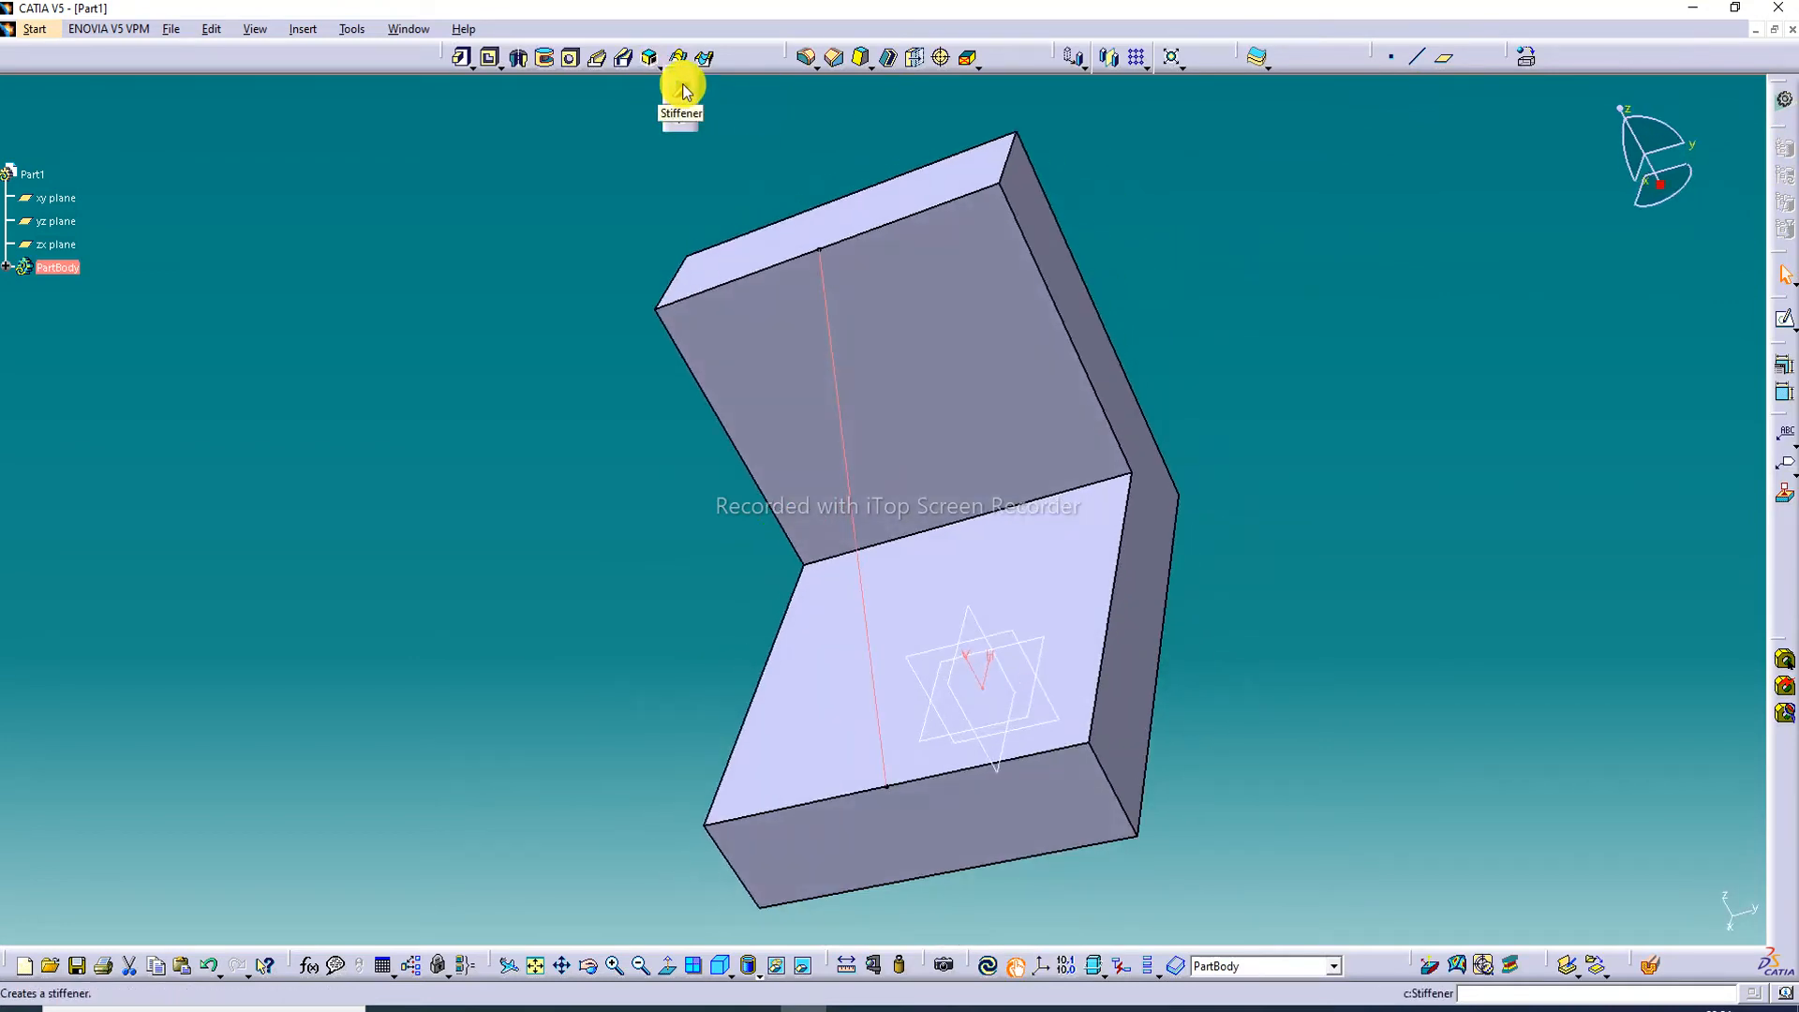
{"action": "left_click", "coordinate": [682, 82]}
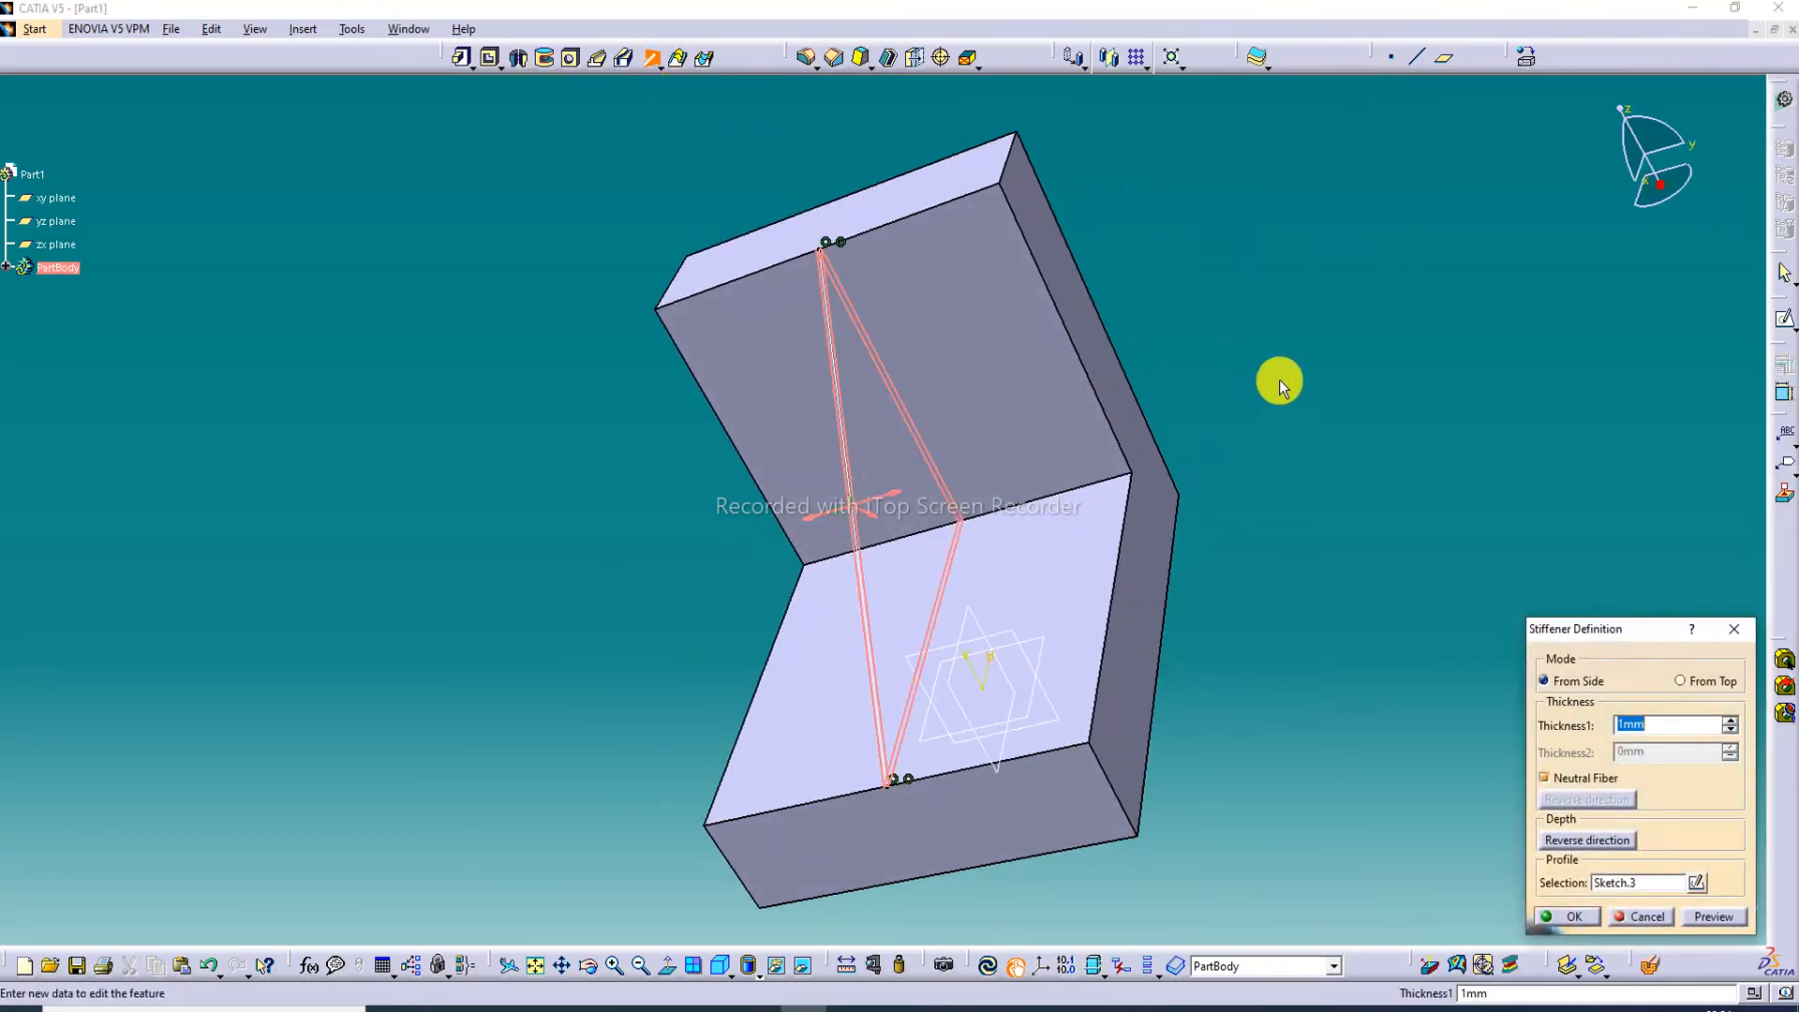
{"action": "middle_click_drag", "start_coordinate": [1279, 380], "coordinate": [1379, 333]}
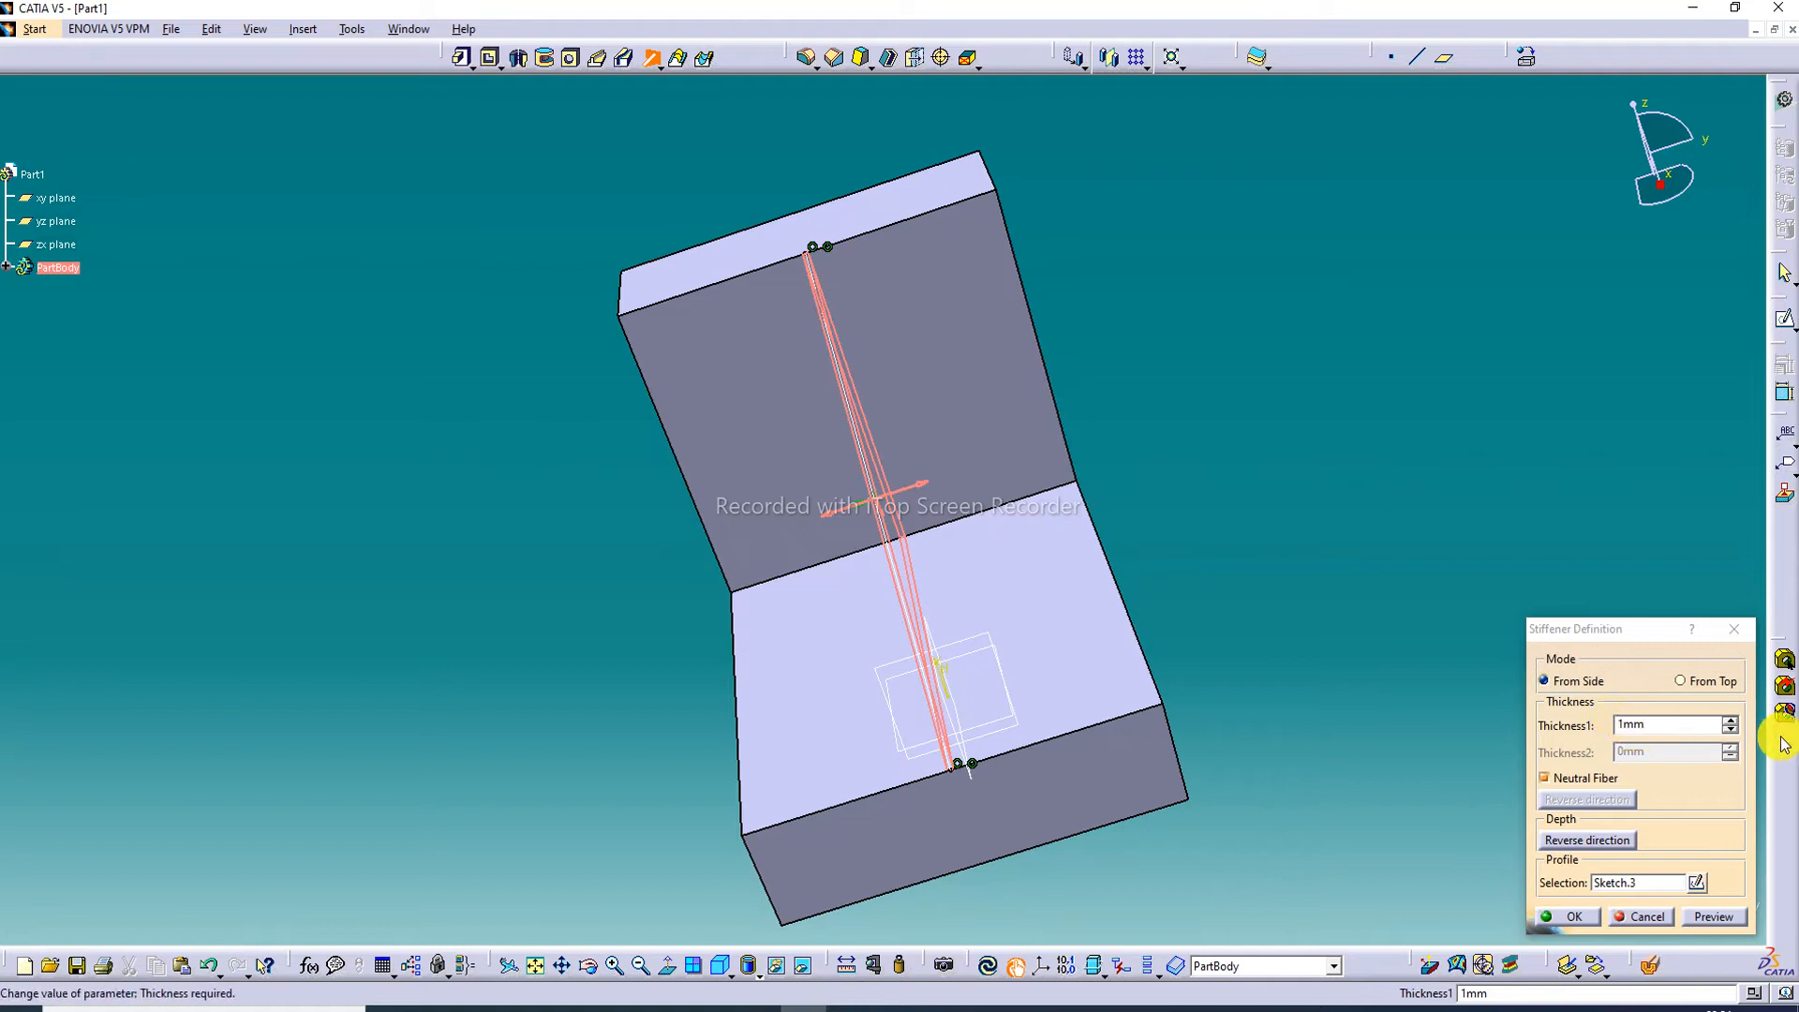
{"action": "left_click", "coordinate": [1730, 720]}
{"action": "left_click", "coordinate": [1730, 719]}
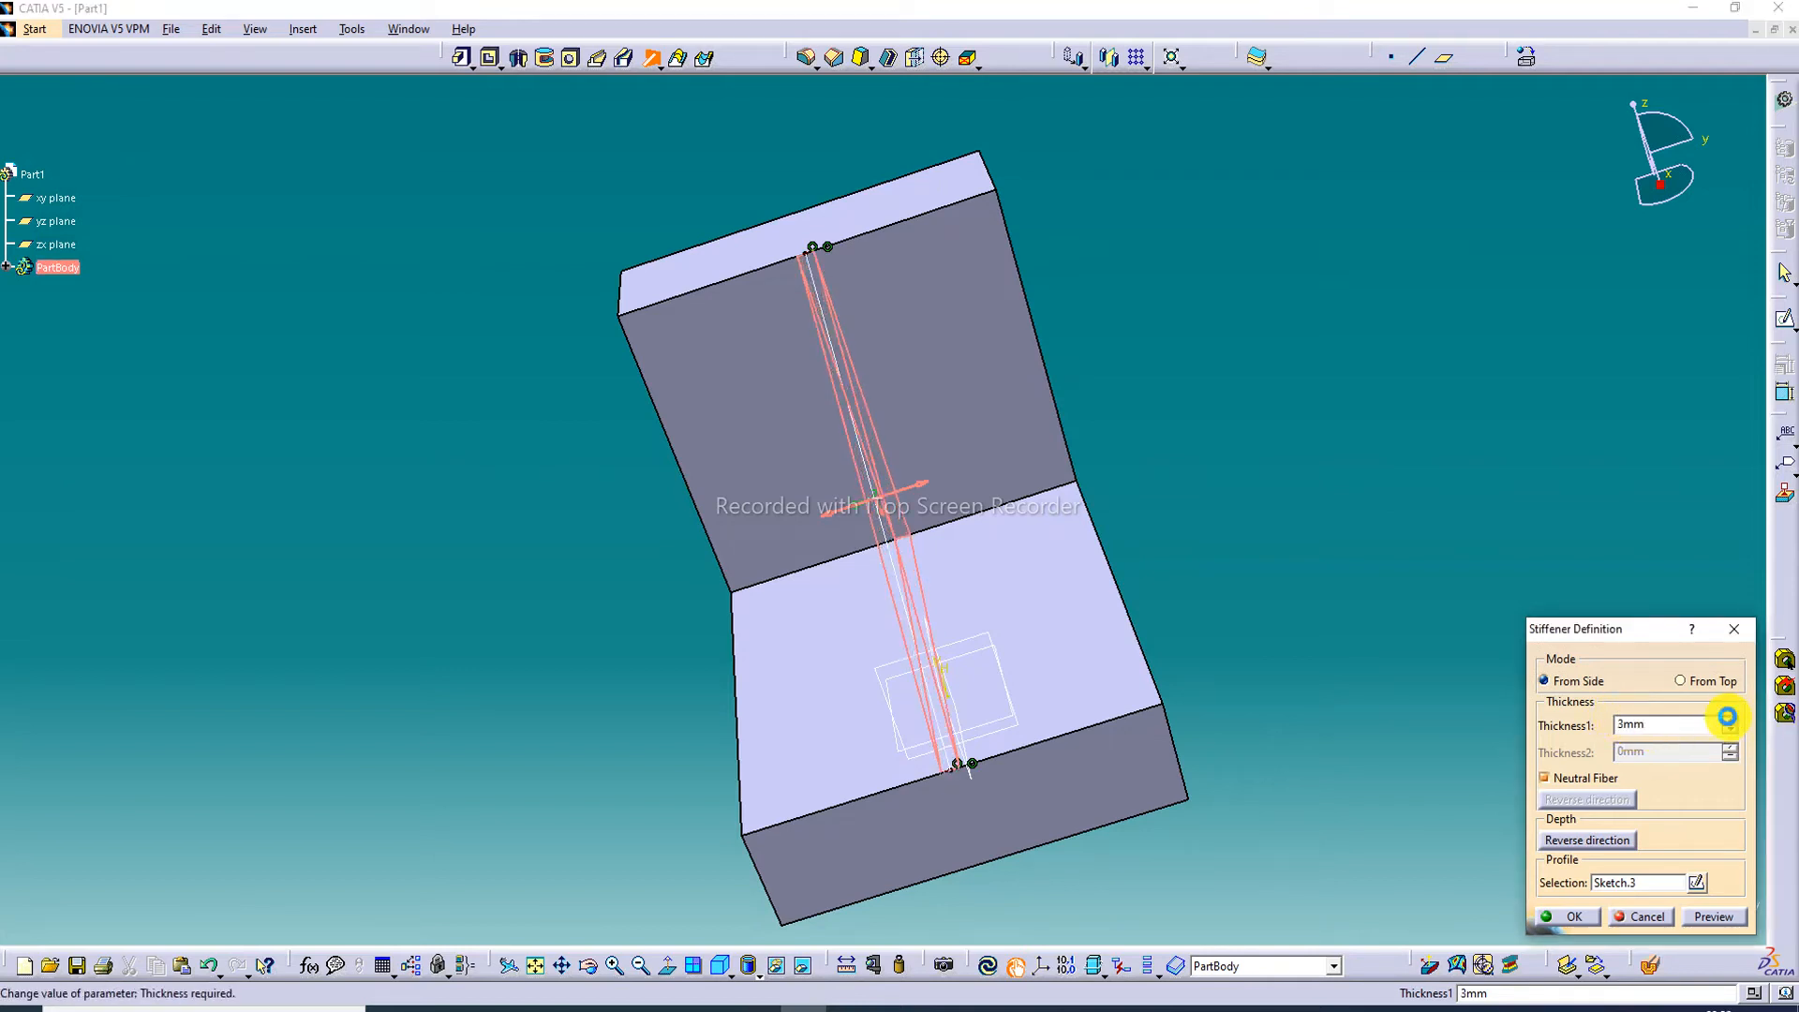
{"action": "left_click", "coordinate": [1729, 719]}
{"action": "left_click", "coordinate": [1728, 718]}
{"action": "left_click", "coordinate": [1729, 720]}
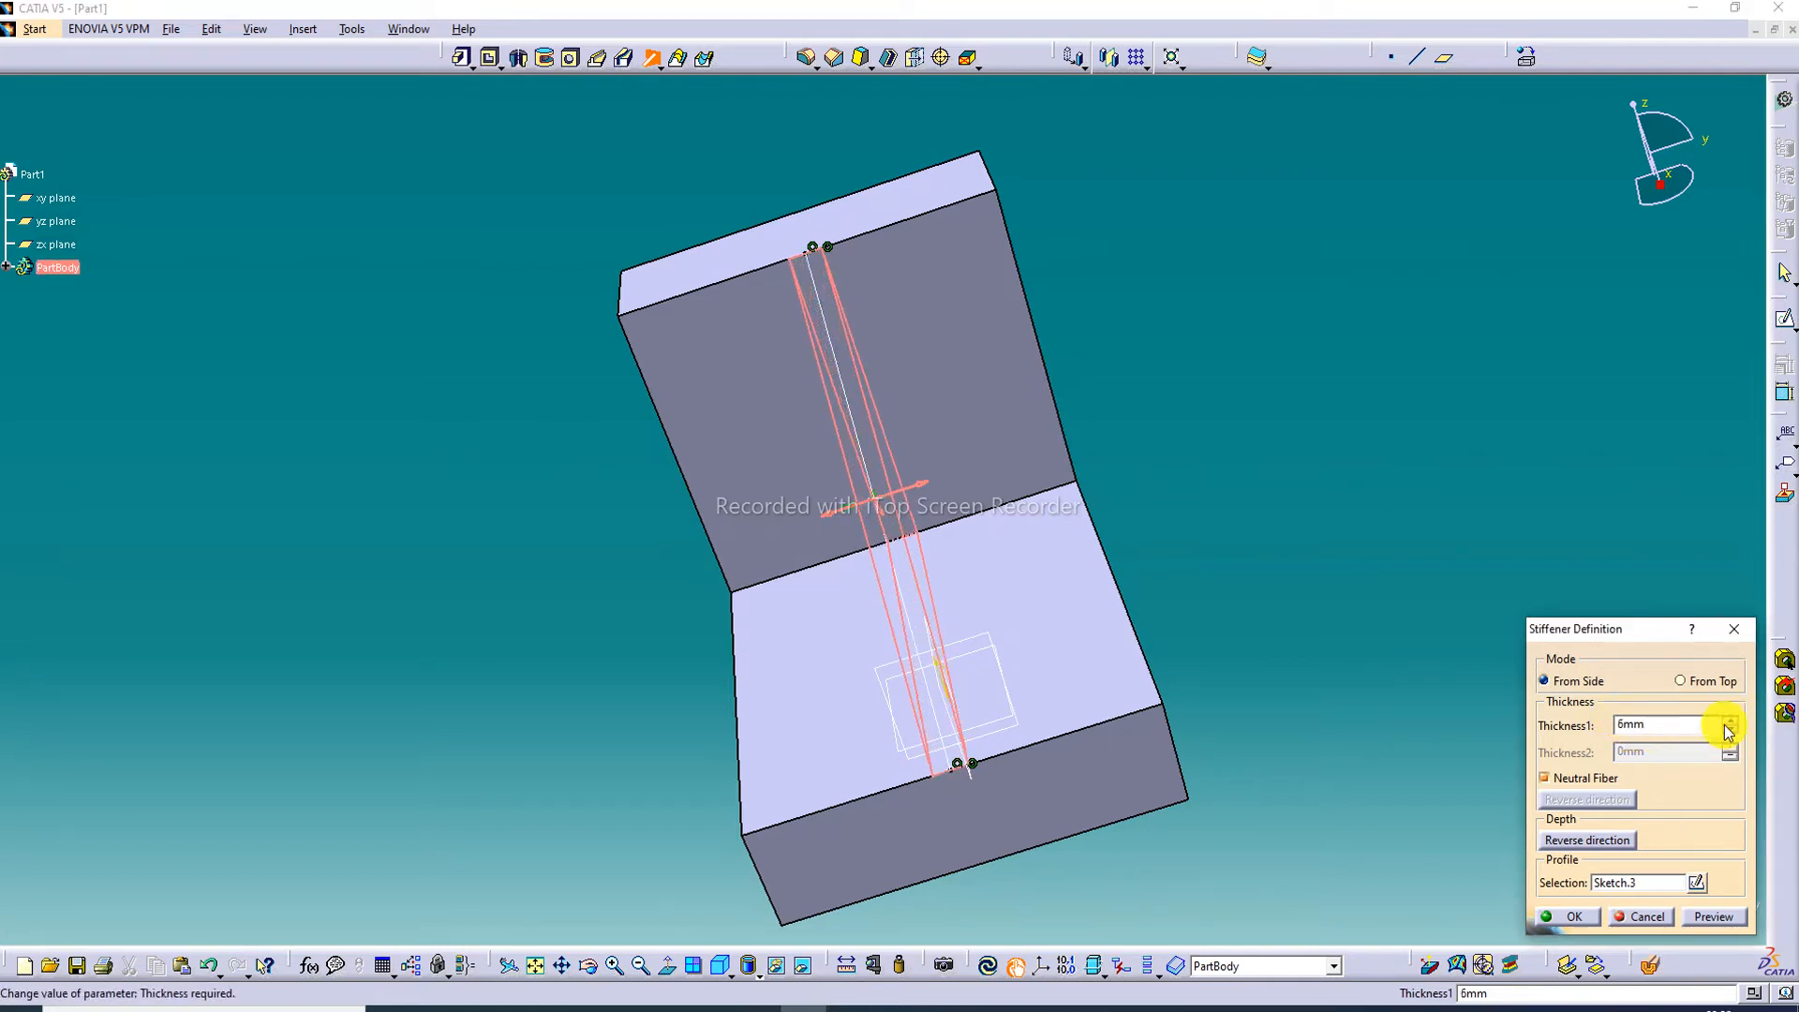
{"action": "left_click", "coordinate": [1713, 916]}
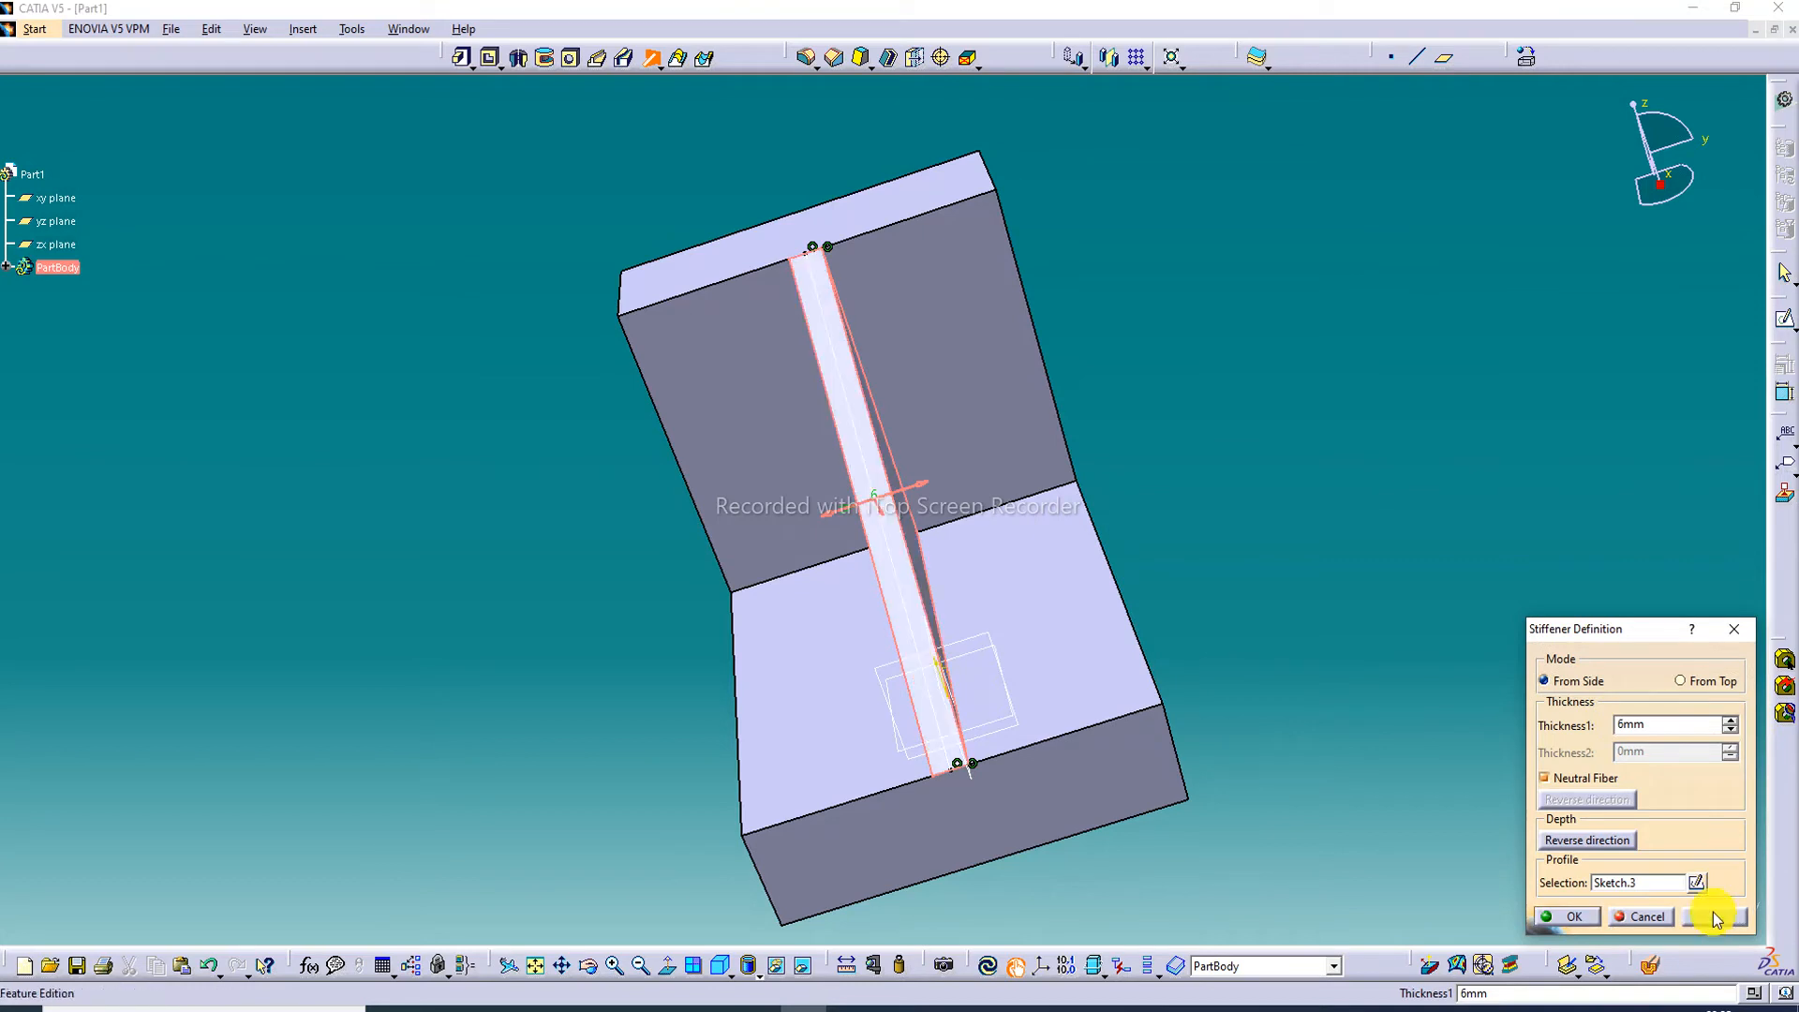
Step: Set the stiffener's thickness to 10 mm, preview it and create the feature
{"action": "left_click", "coordinate": [1730, 721]}
{"action": "left_click", "coordinate": [1730, 721]}
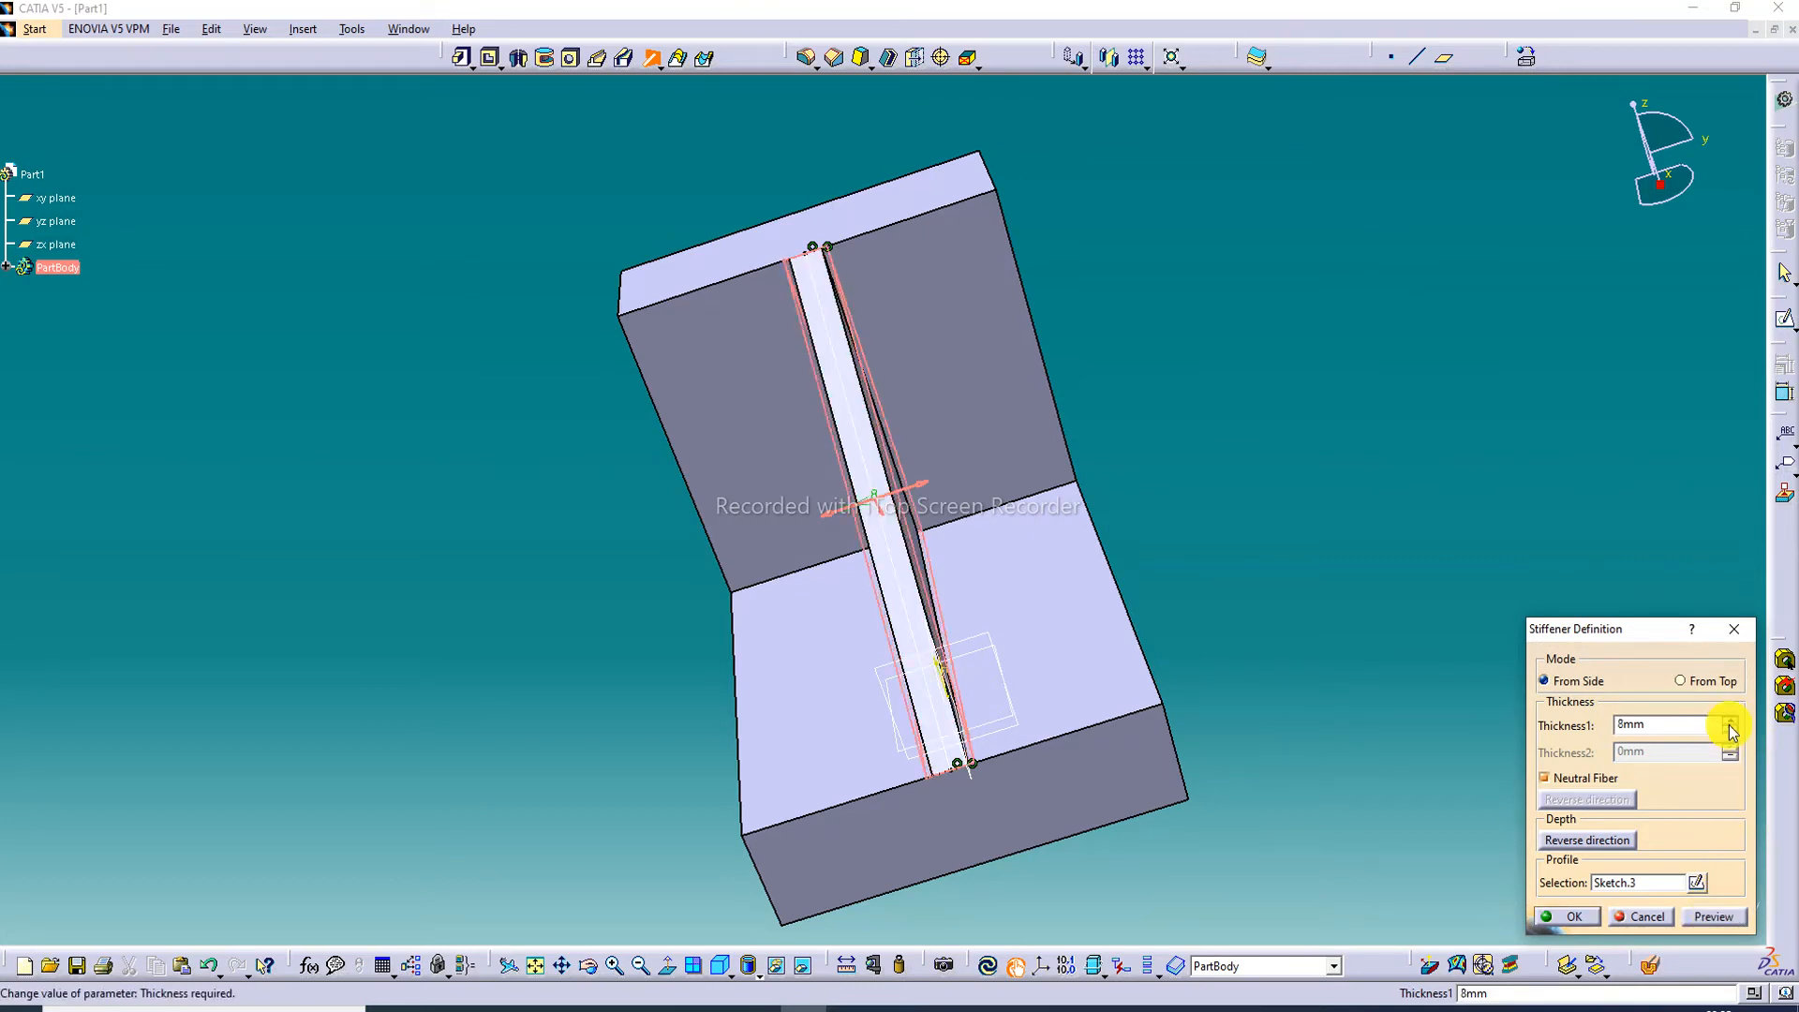
{"action": "left_click", "coordinate": [1729, 722]}
{"action": "left_click", "coordinate": [1729, 721]}
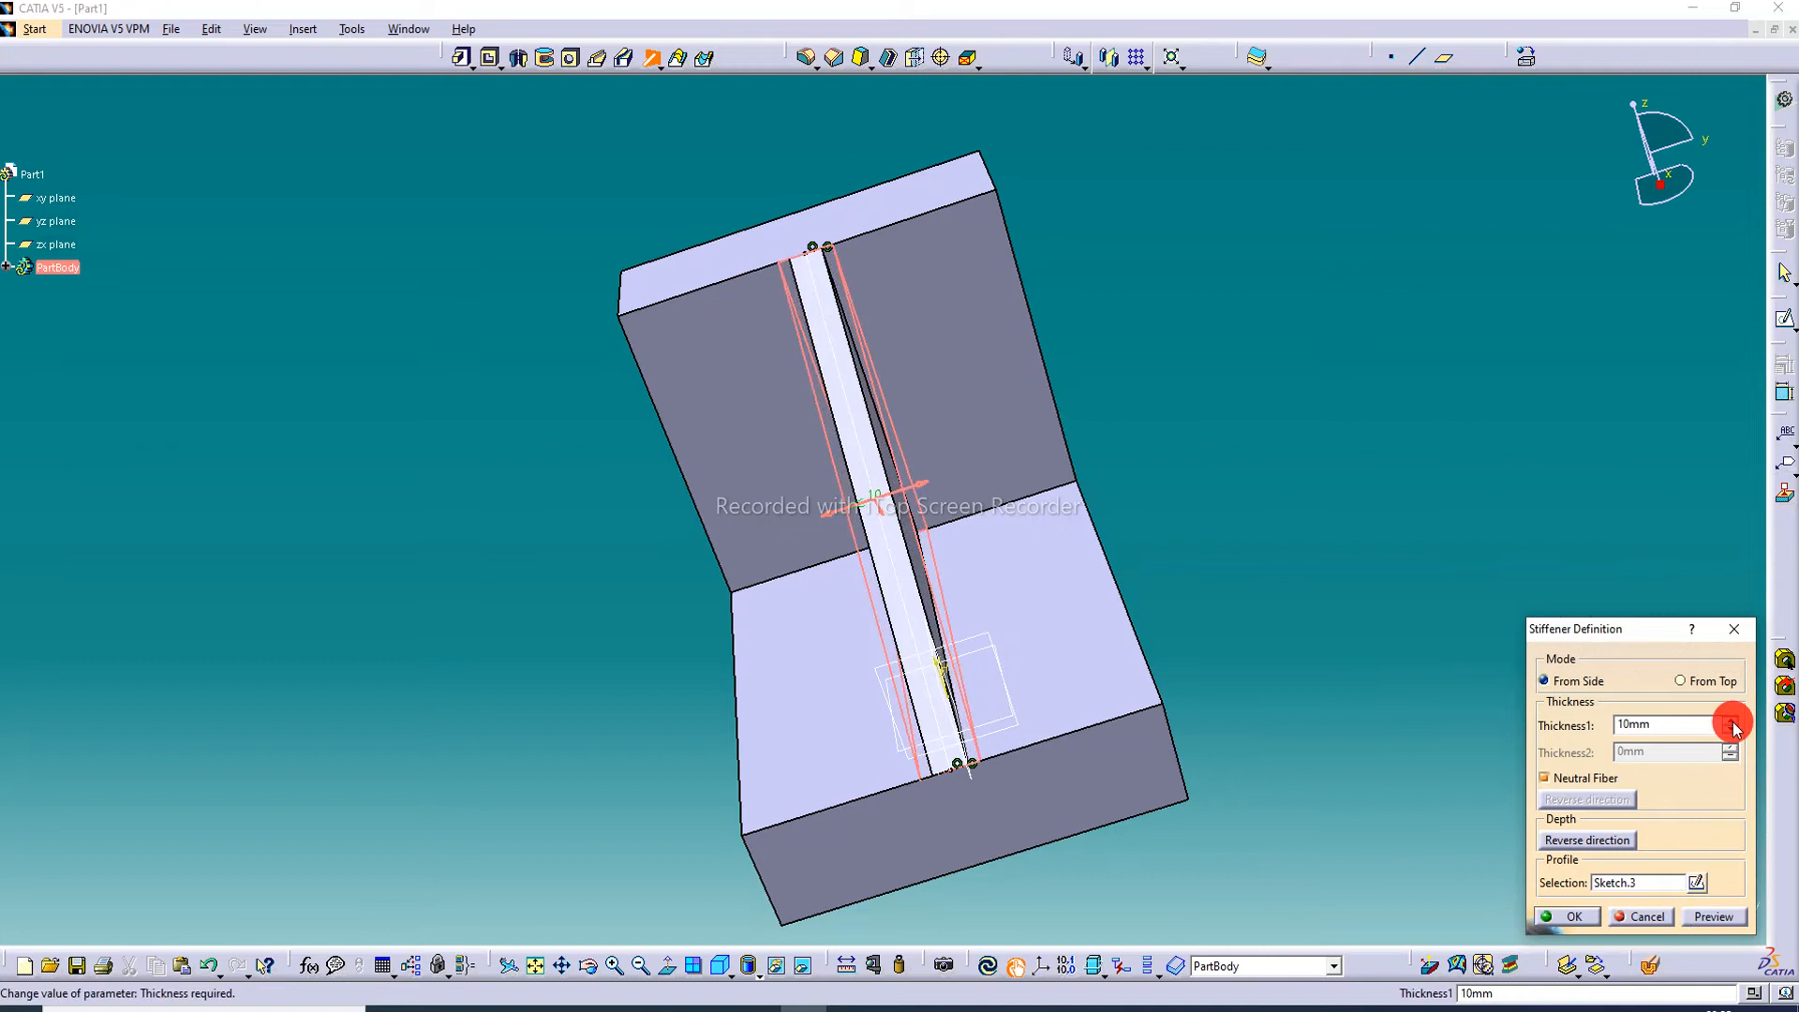
{"action": "left_click", "coordinate": [1720, 917]}
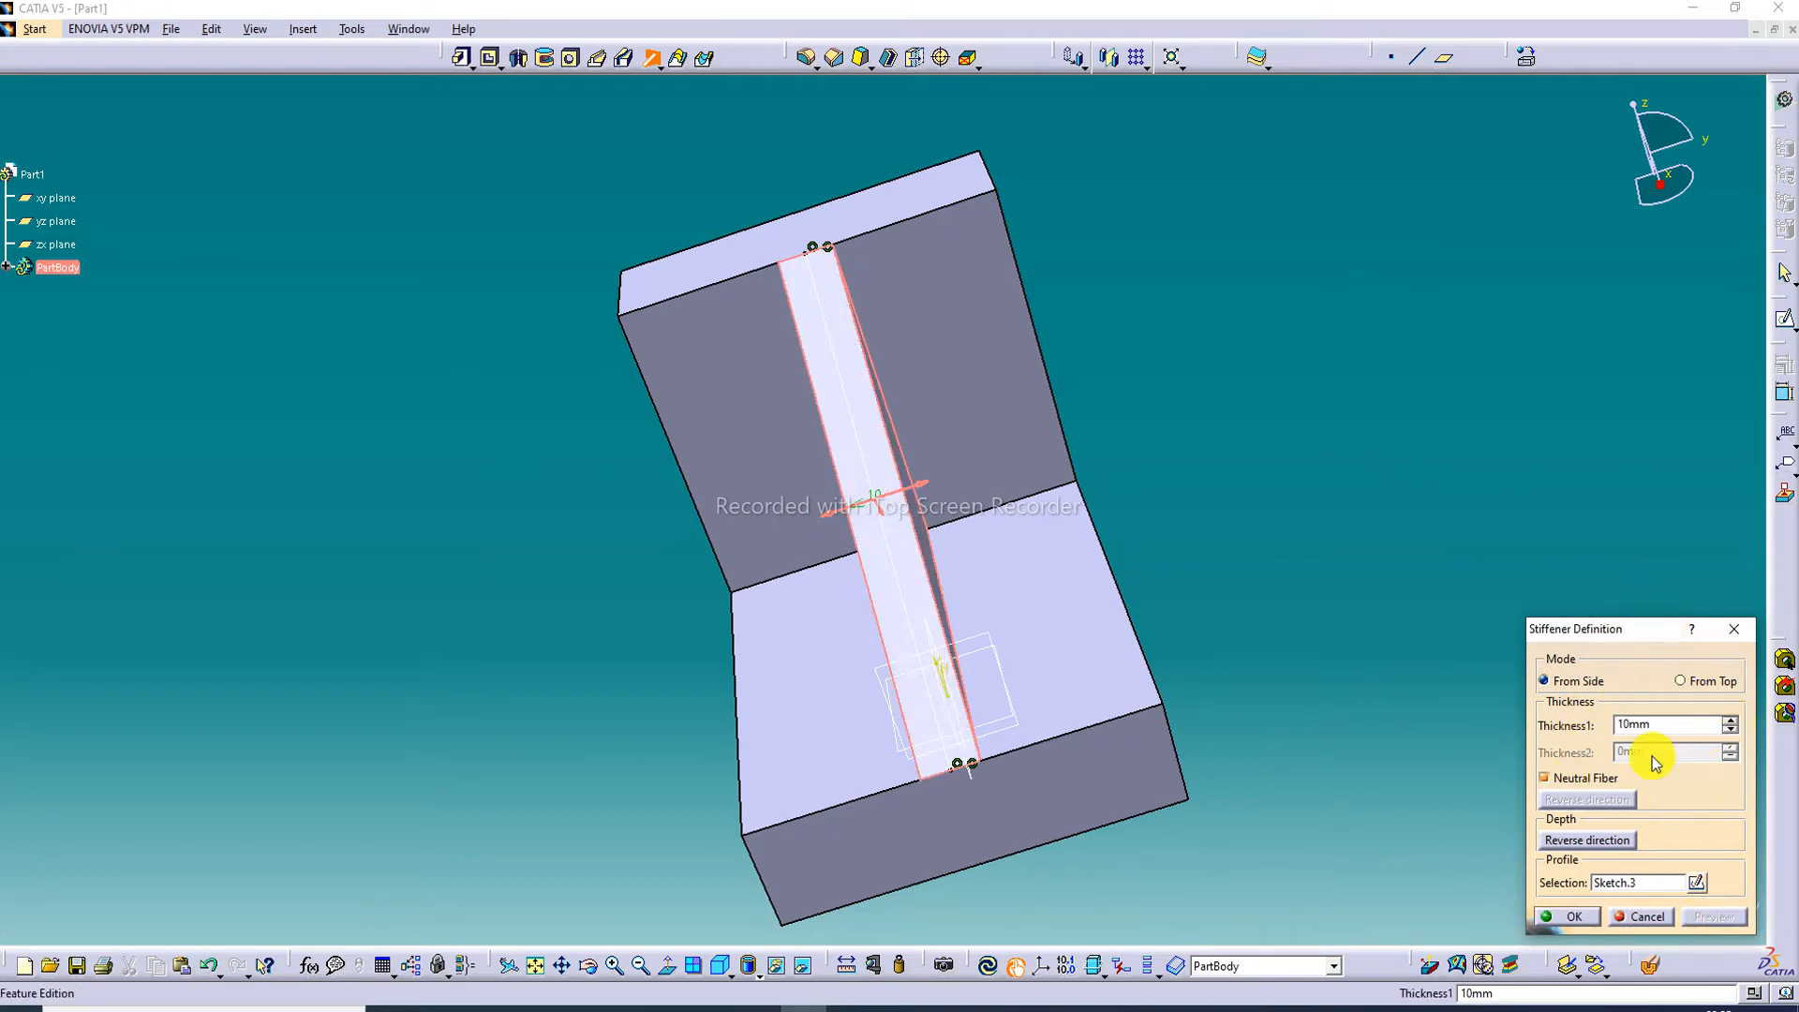
{"action": "left_click", "coordinate": [1582, 917]}
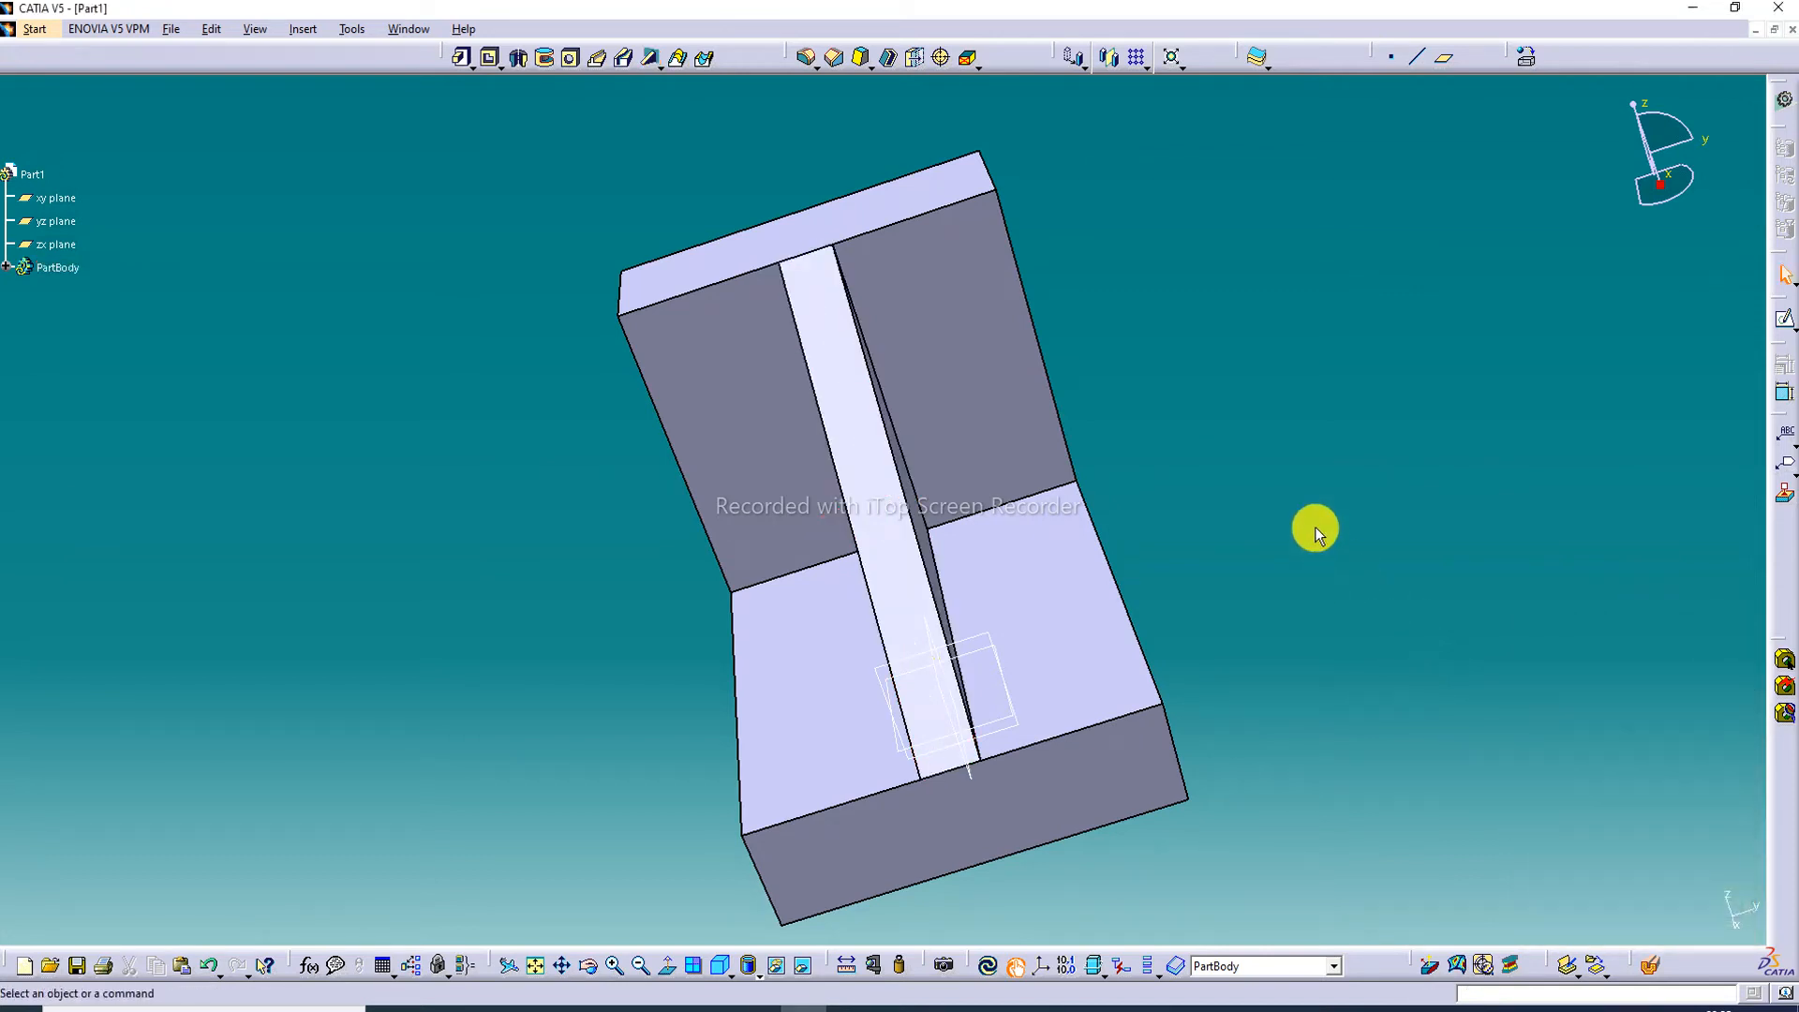
{"action": "middle_click_drag", "start_coordinate": [1293, 495], "coordinate": [1260, 246]}
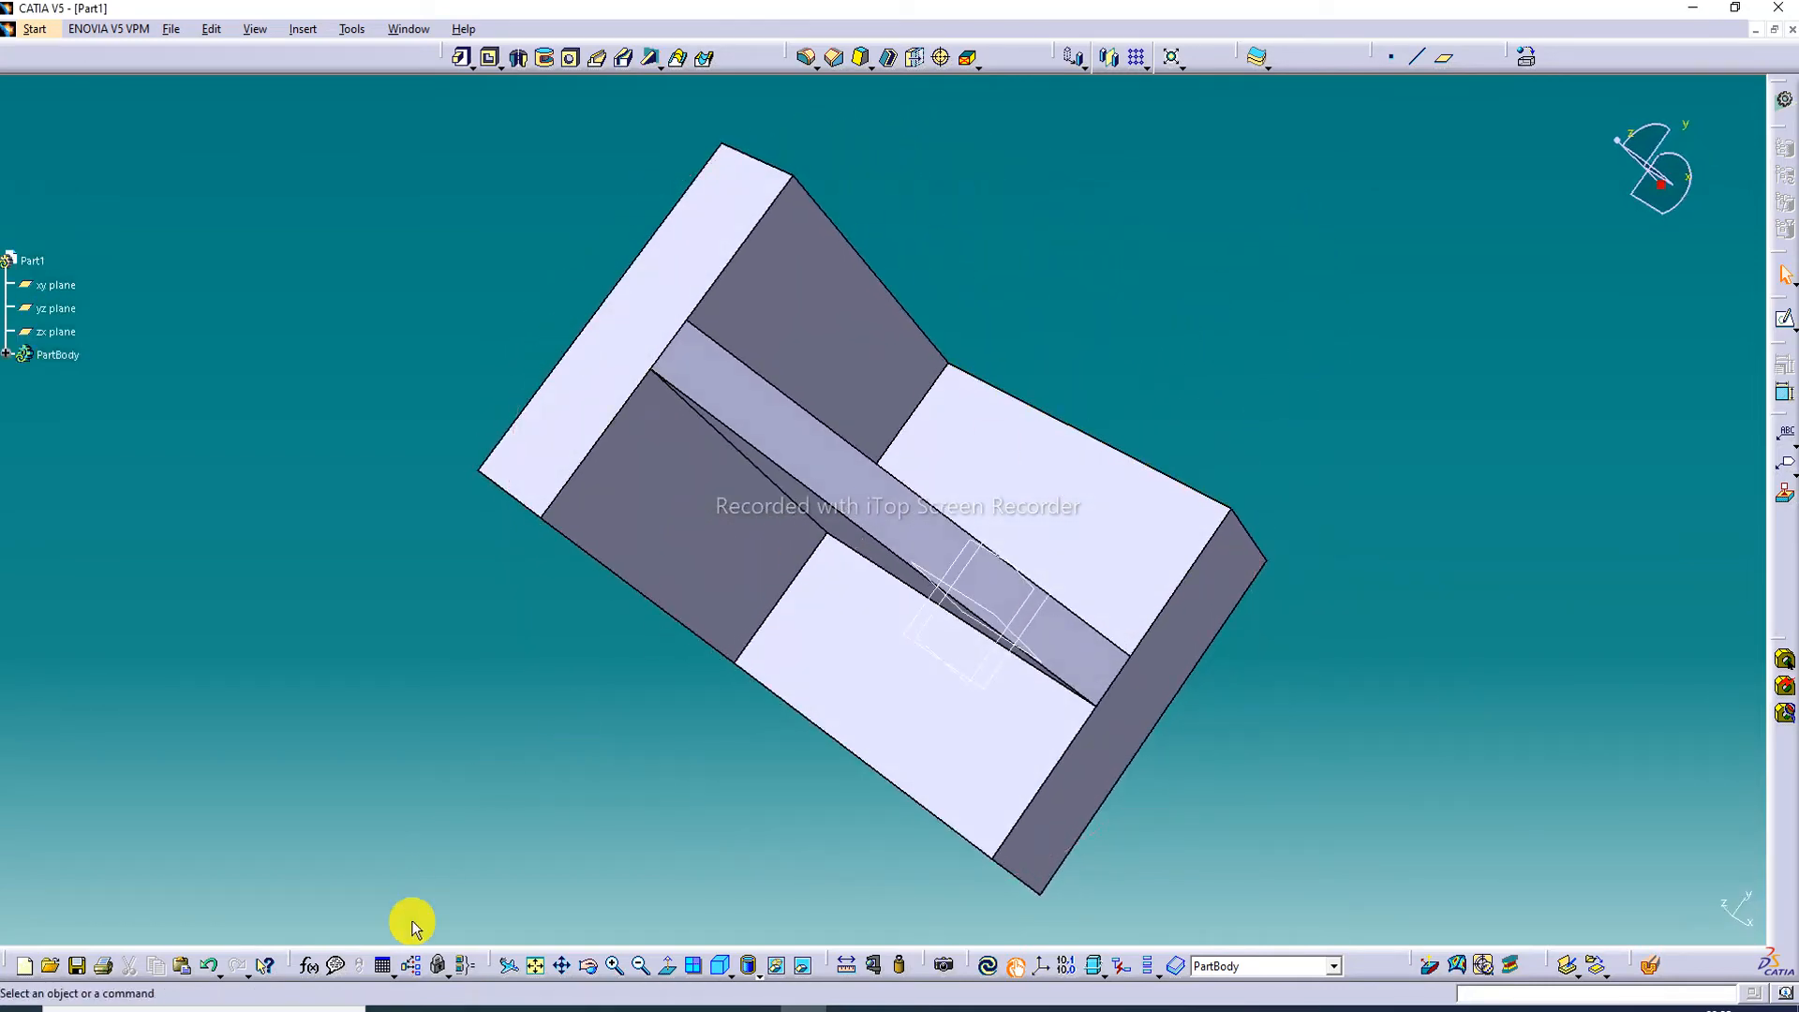
{"action": "left_click", "coordinate": [535, 965]}
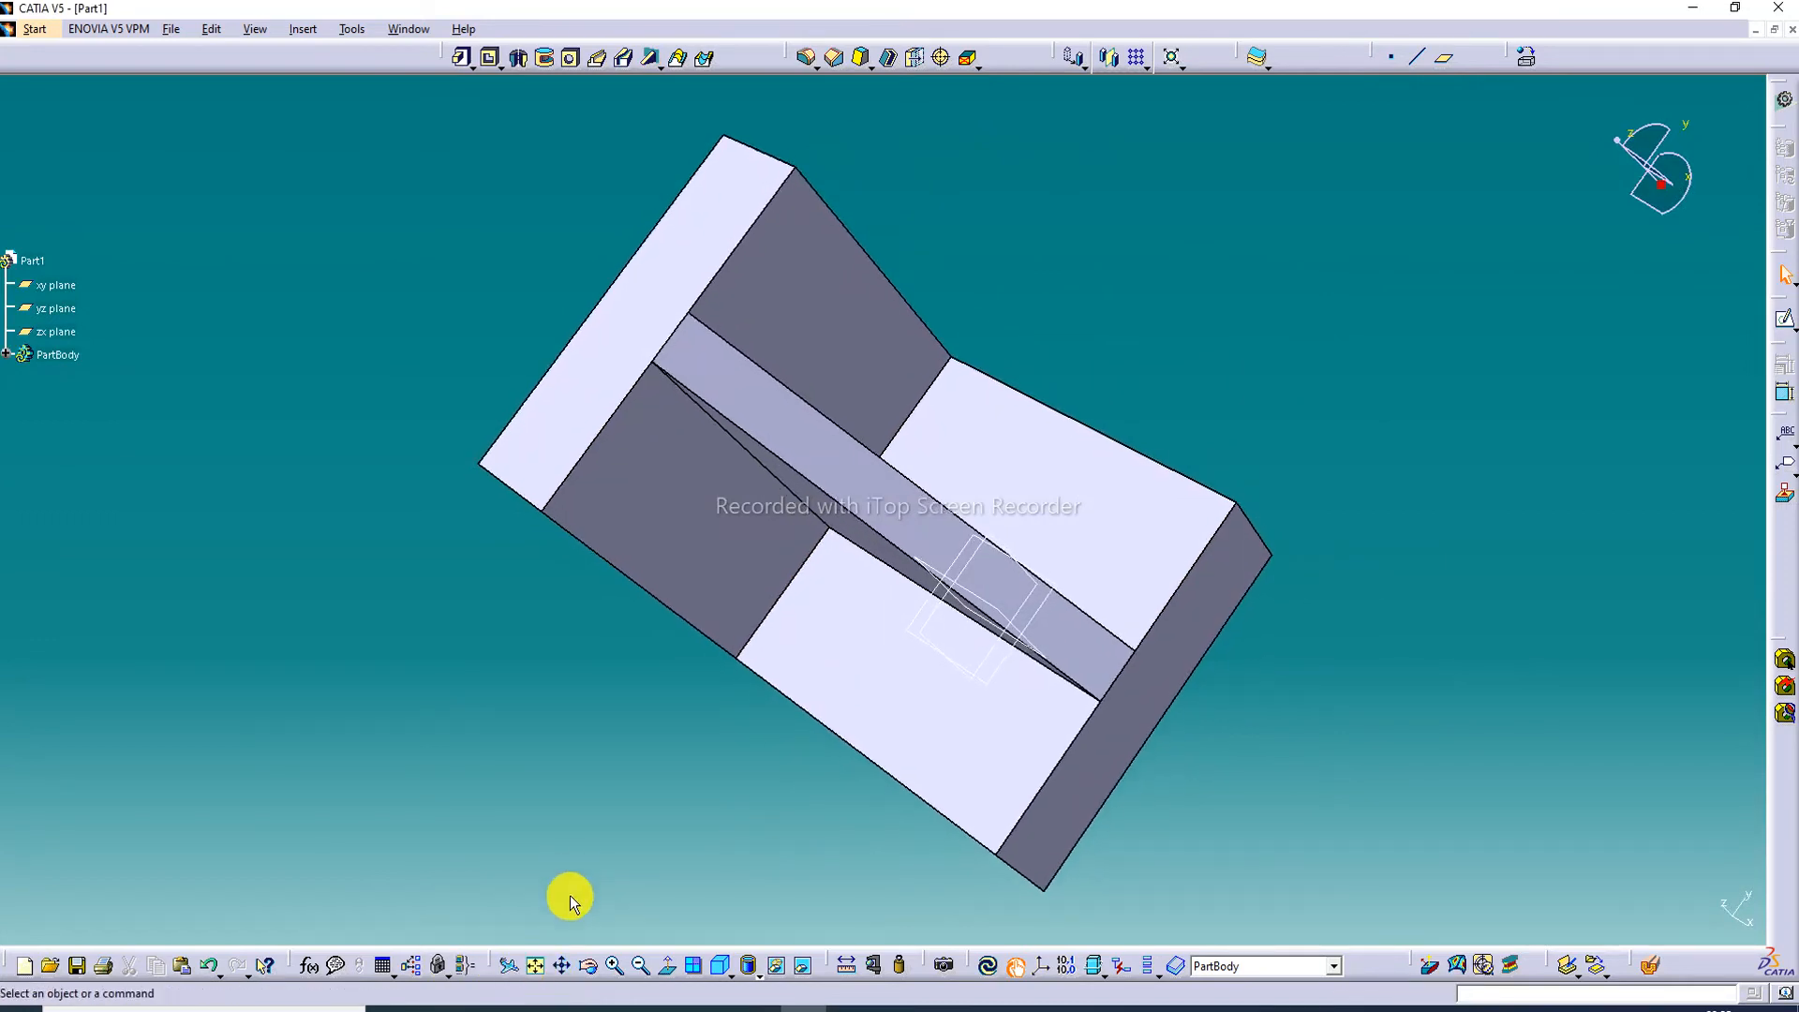
{"action": "left_click", "coordinate": [640, 965]}
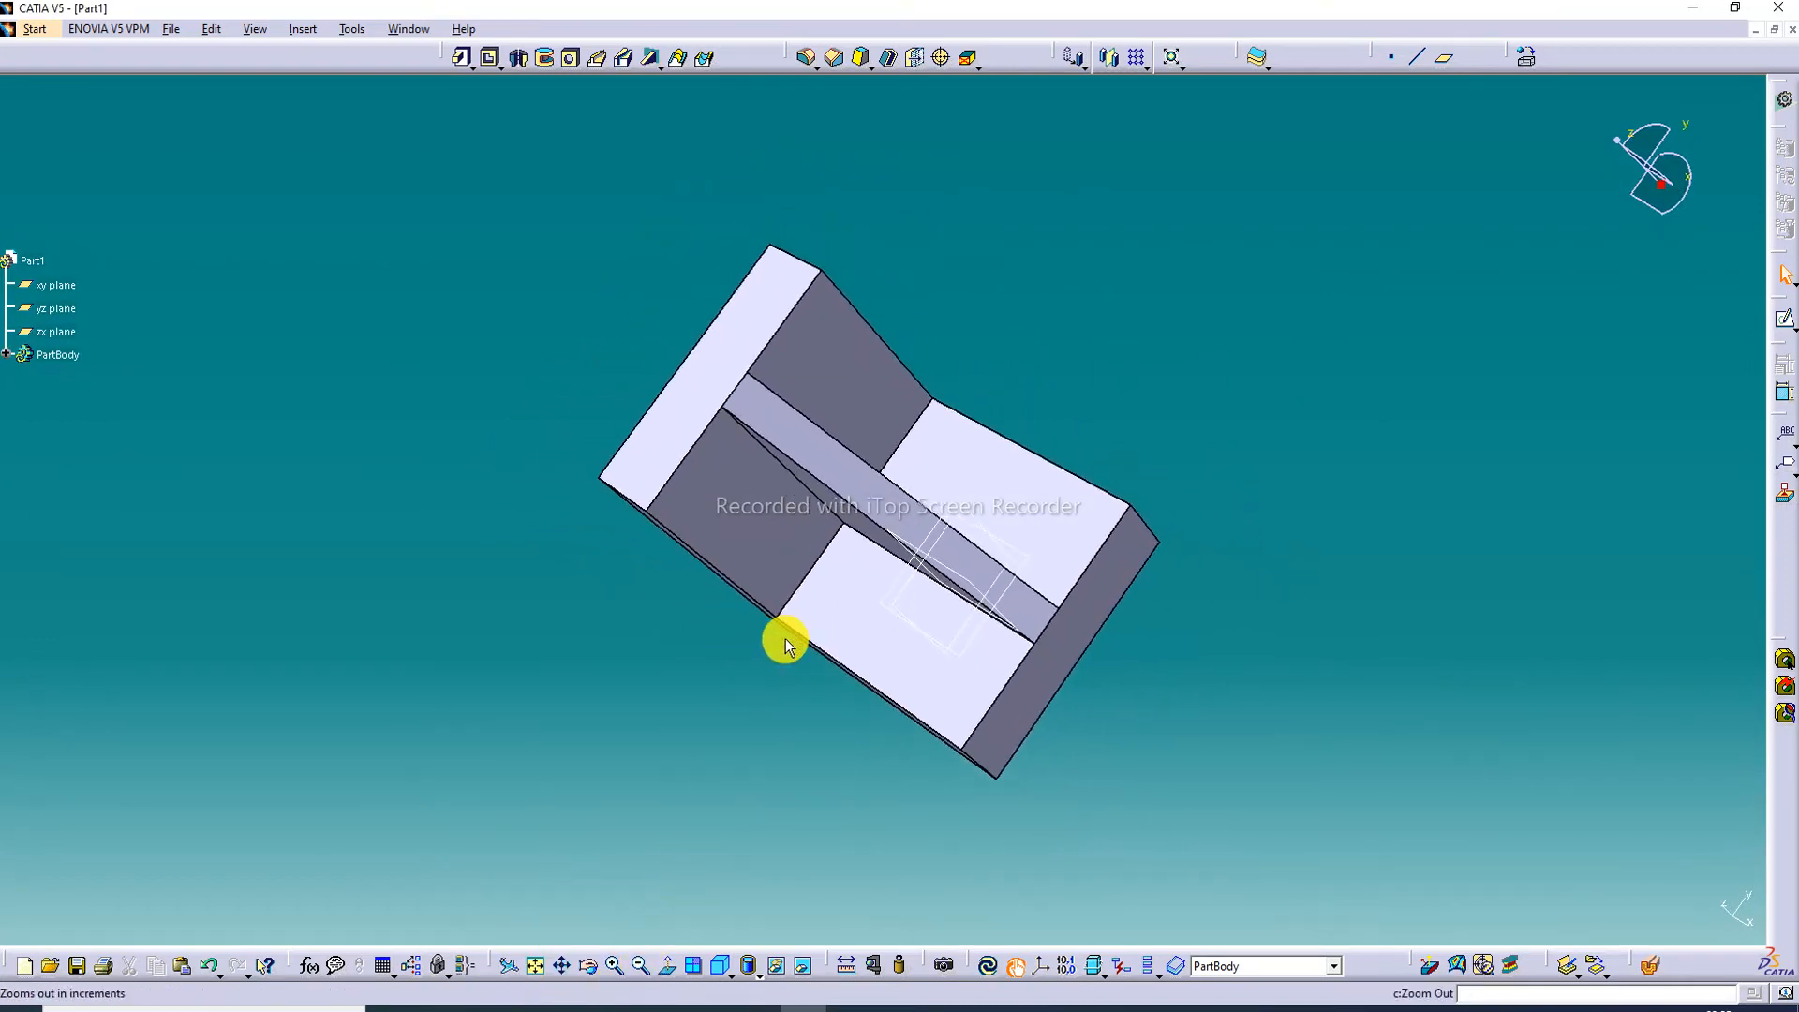
{"action": "middle_click_drag", "start_coordinate": [785, 638], "coordinate": [969, 286]}
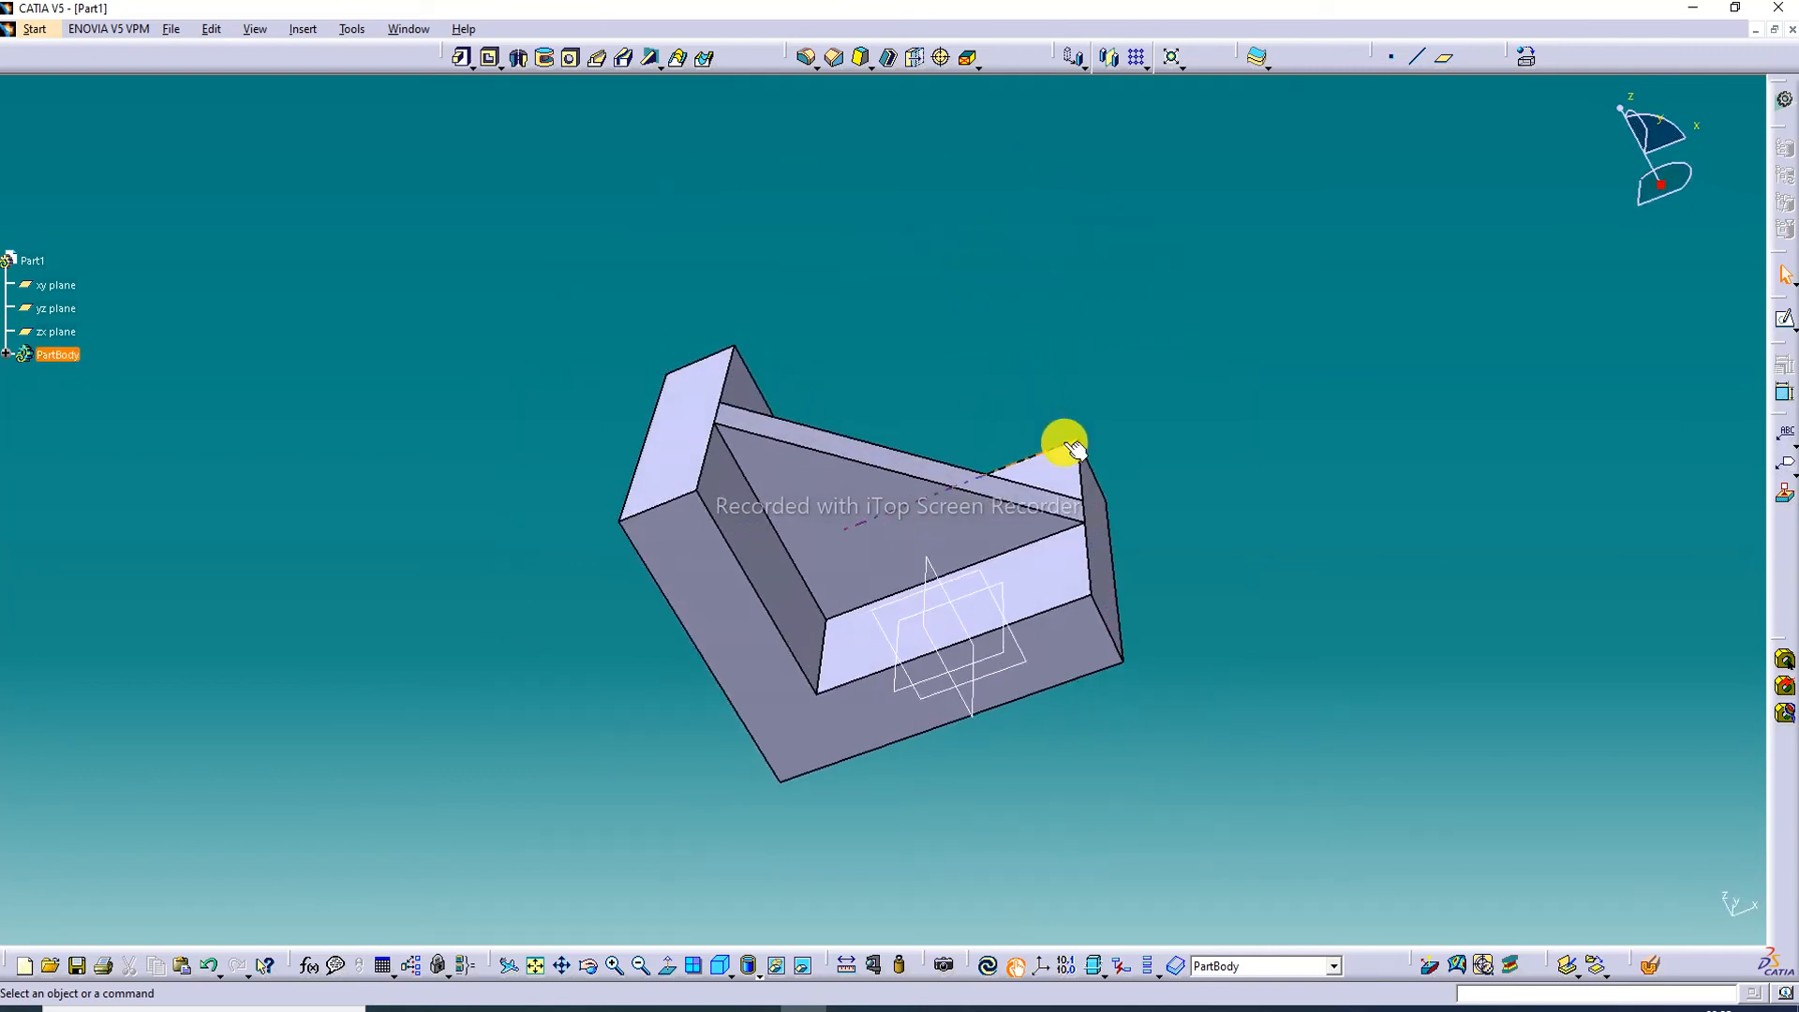
{"action": "mouse_move", "coordinate": [1069, 467]}
{"action": "middle_mouse_down"}
{"action": "mouse_move", "coordinate": [936, 575]}
{"action": "mouse_move", "coordinate": [522, 823]}
{"action": "mouse_move", "coordinate": [592, 885]}
{"action": "mouse_move", "coordinate": [783, 775]}
{"action": "mouse_move", "coordinate": [891, 338]}
{"action": "mouse_move", "coordinate": [863, 390]}
{"action": "mouse_move", "coordinate": [860, 487]}
{"action": "mouse_move", "coordinate": [1100, 454]}
{"action": "middle_mouse_up"}
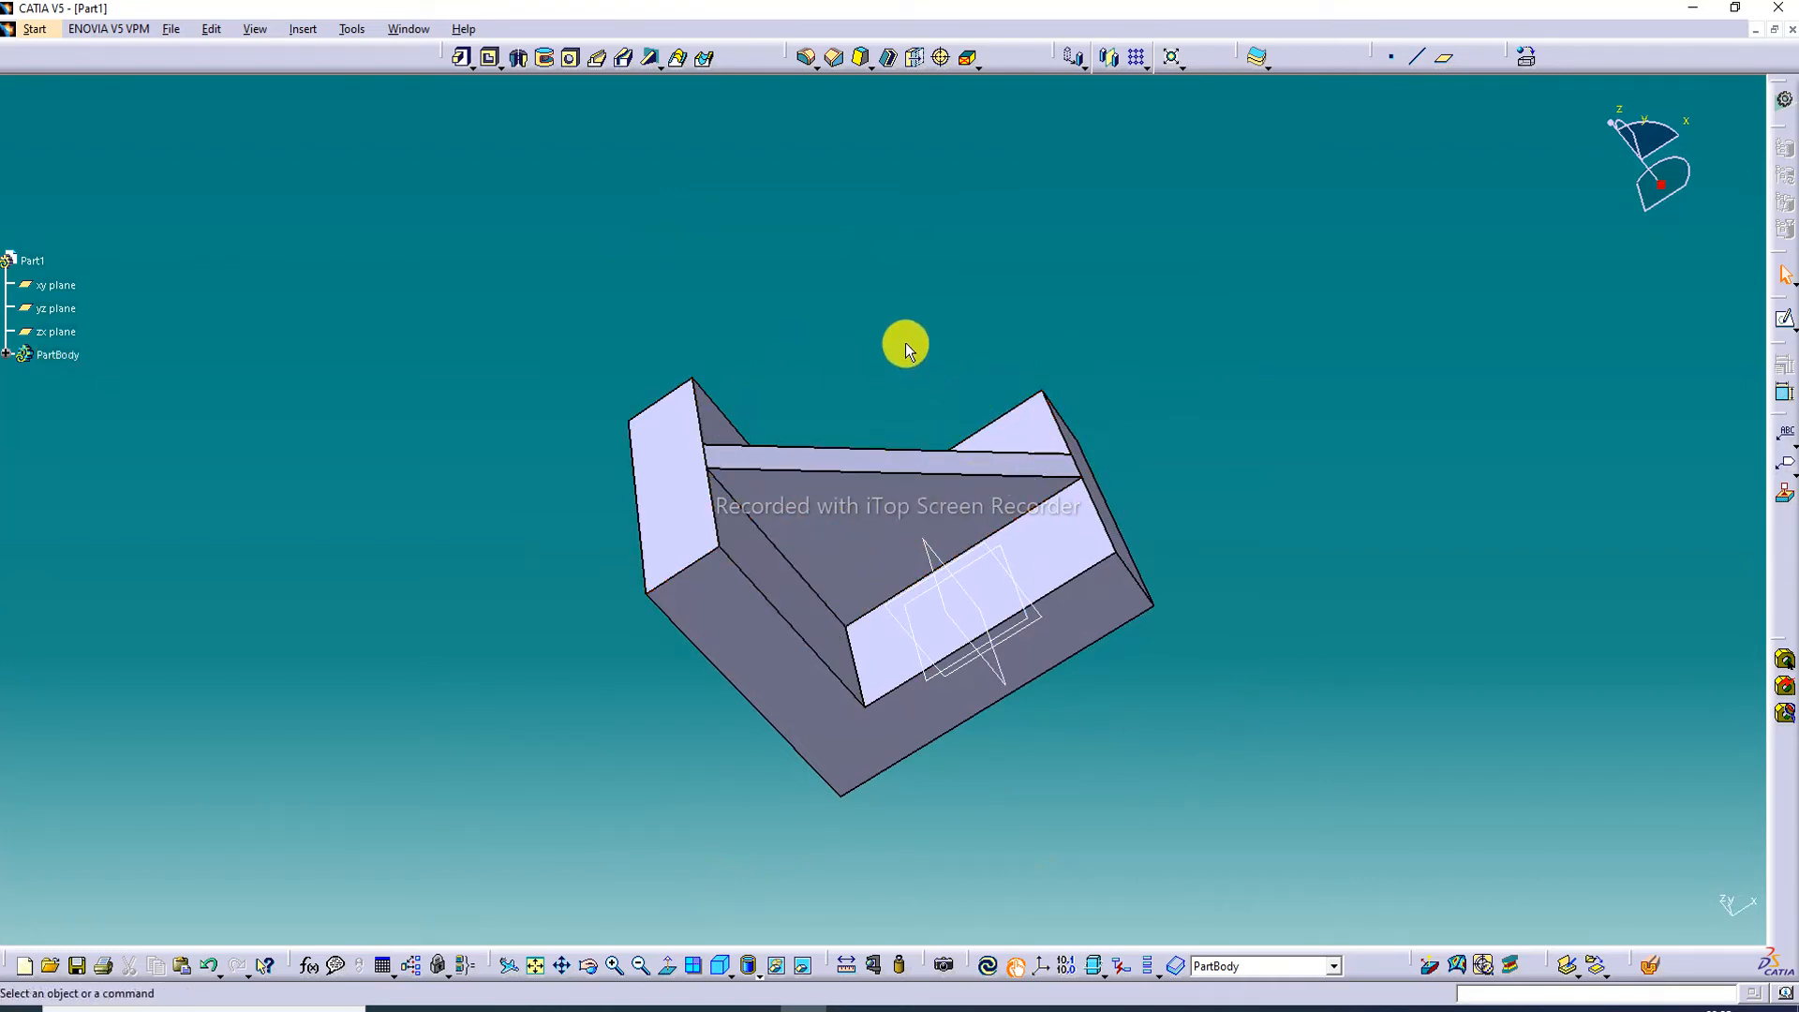
Step: Open the material library and assign Brass from the Metal family to the part body
{"action": "middle_click_drag", "start_coordinate": [905, 345], "coordinate": [1104, 193]}
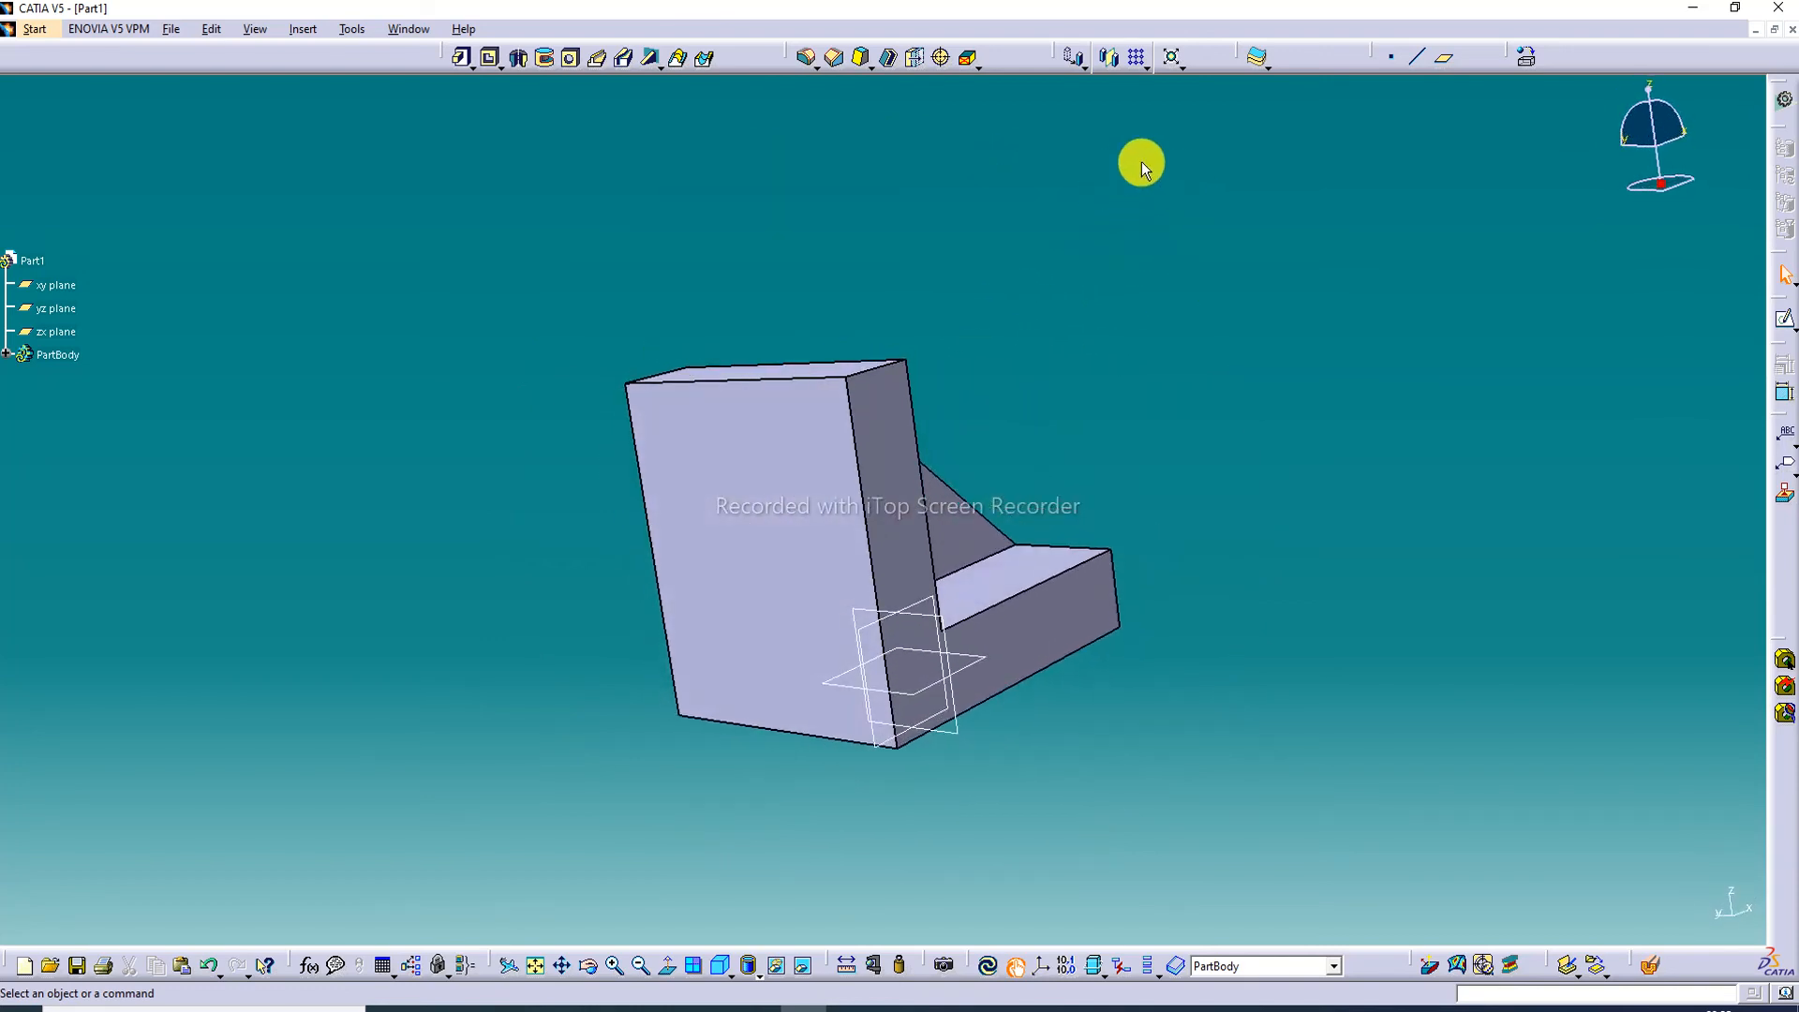
{"action": "middle_click_drag", "start_coordinate": [1072, 321], "coordinate": [735, 687]}
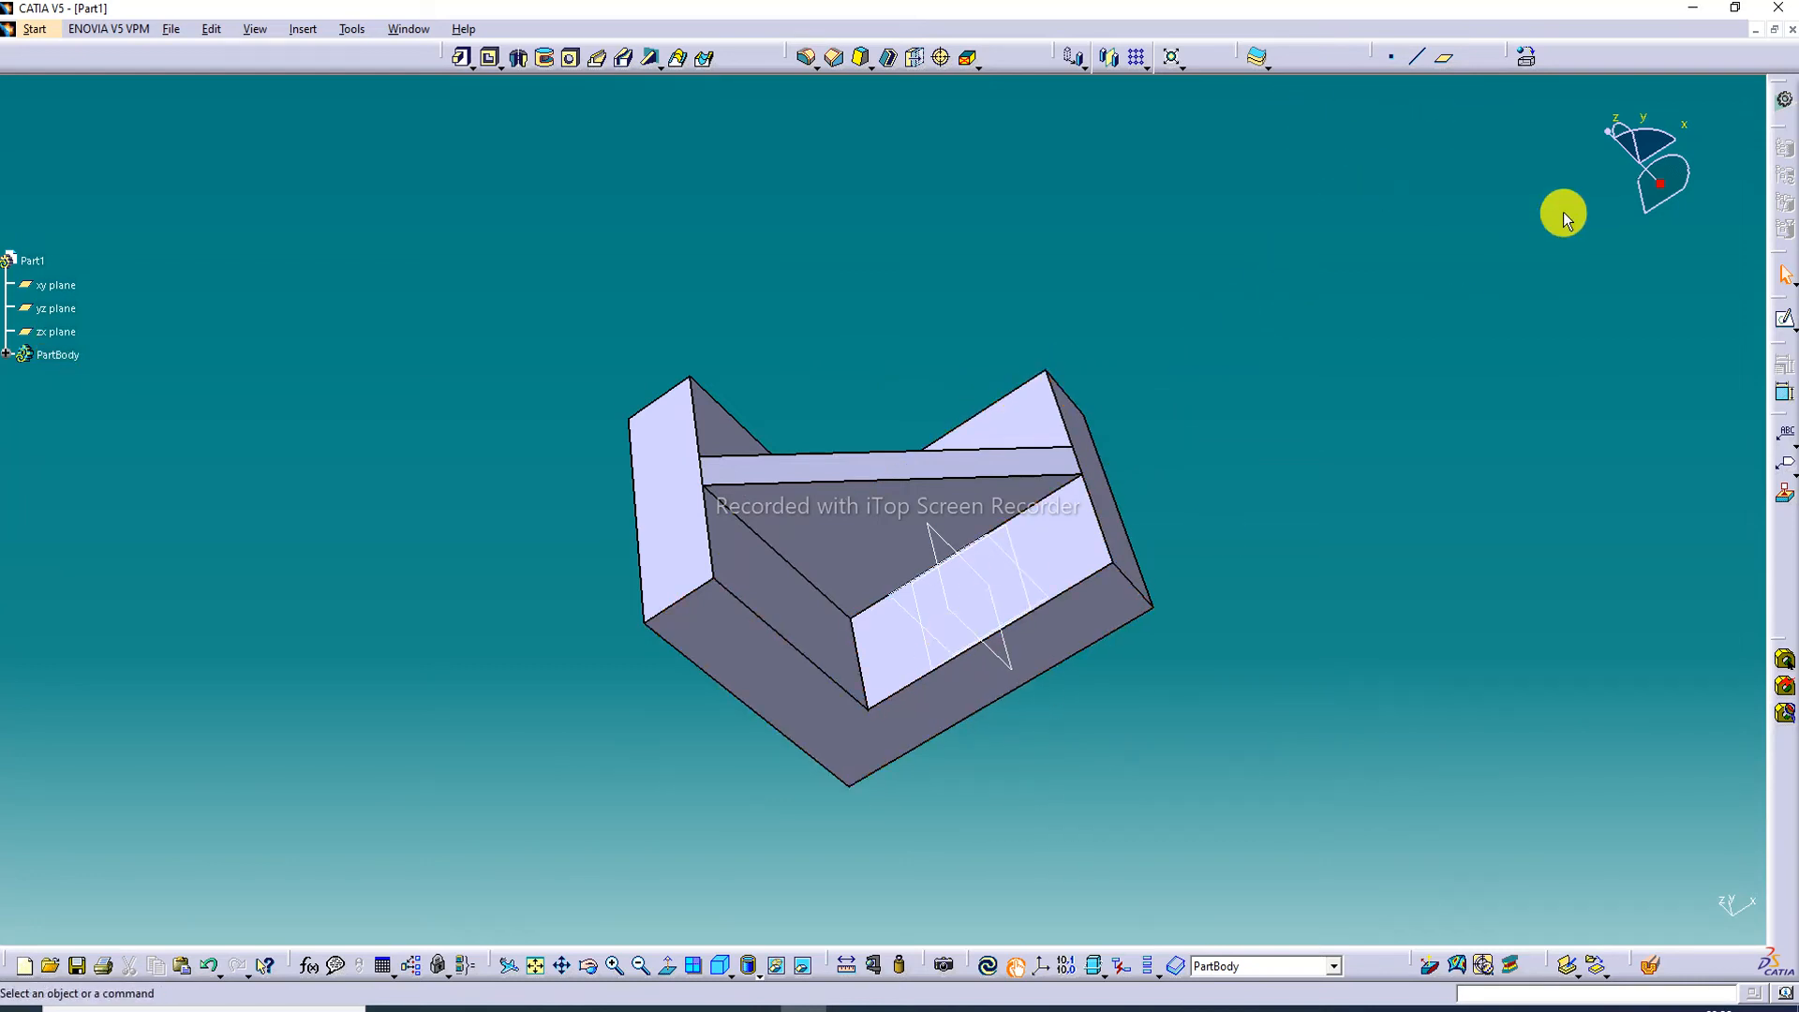
{"action": "left_click", "coordinate": [1531, 56]}
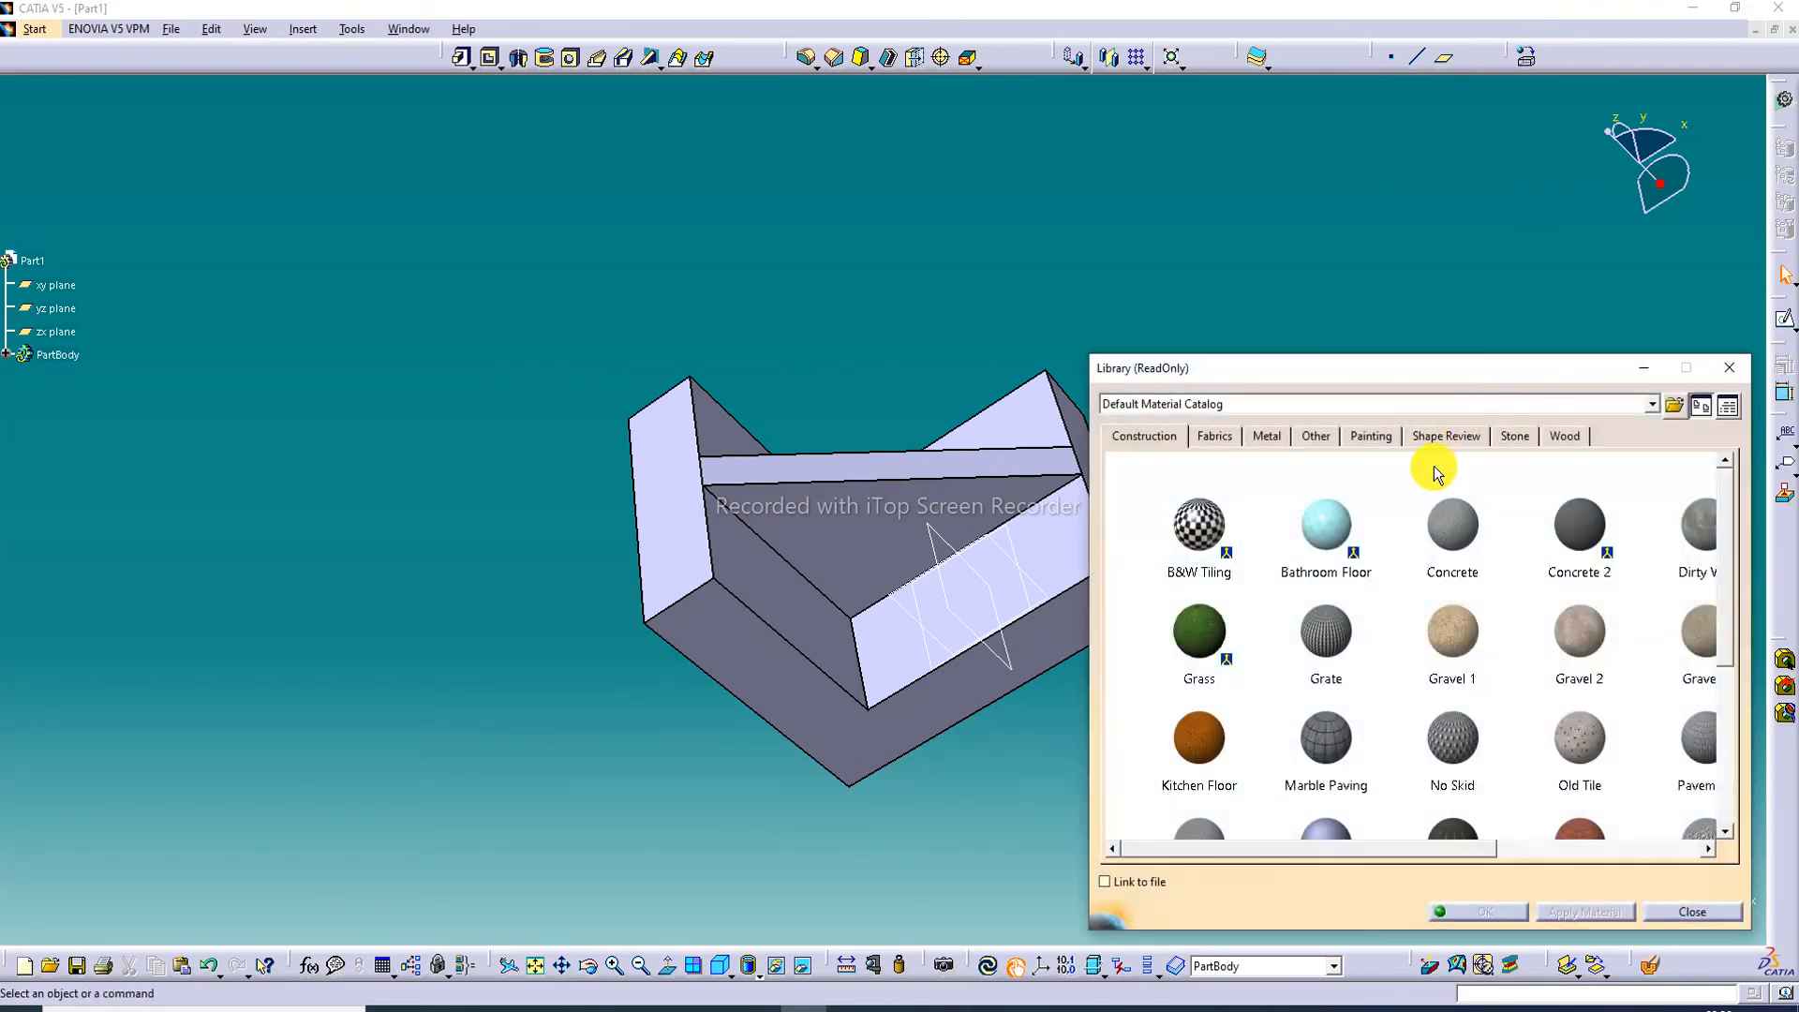
{"action": "left_click", "coordinate": [1267, 437]}
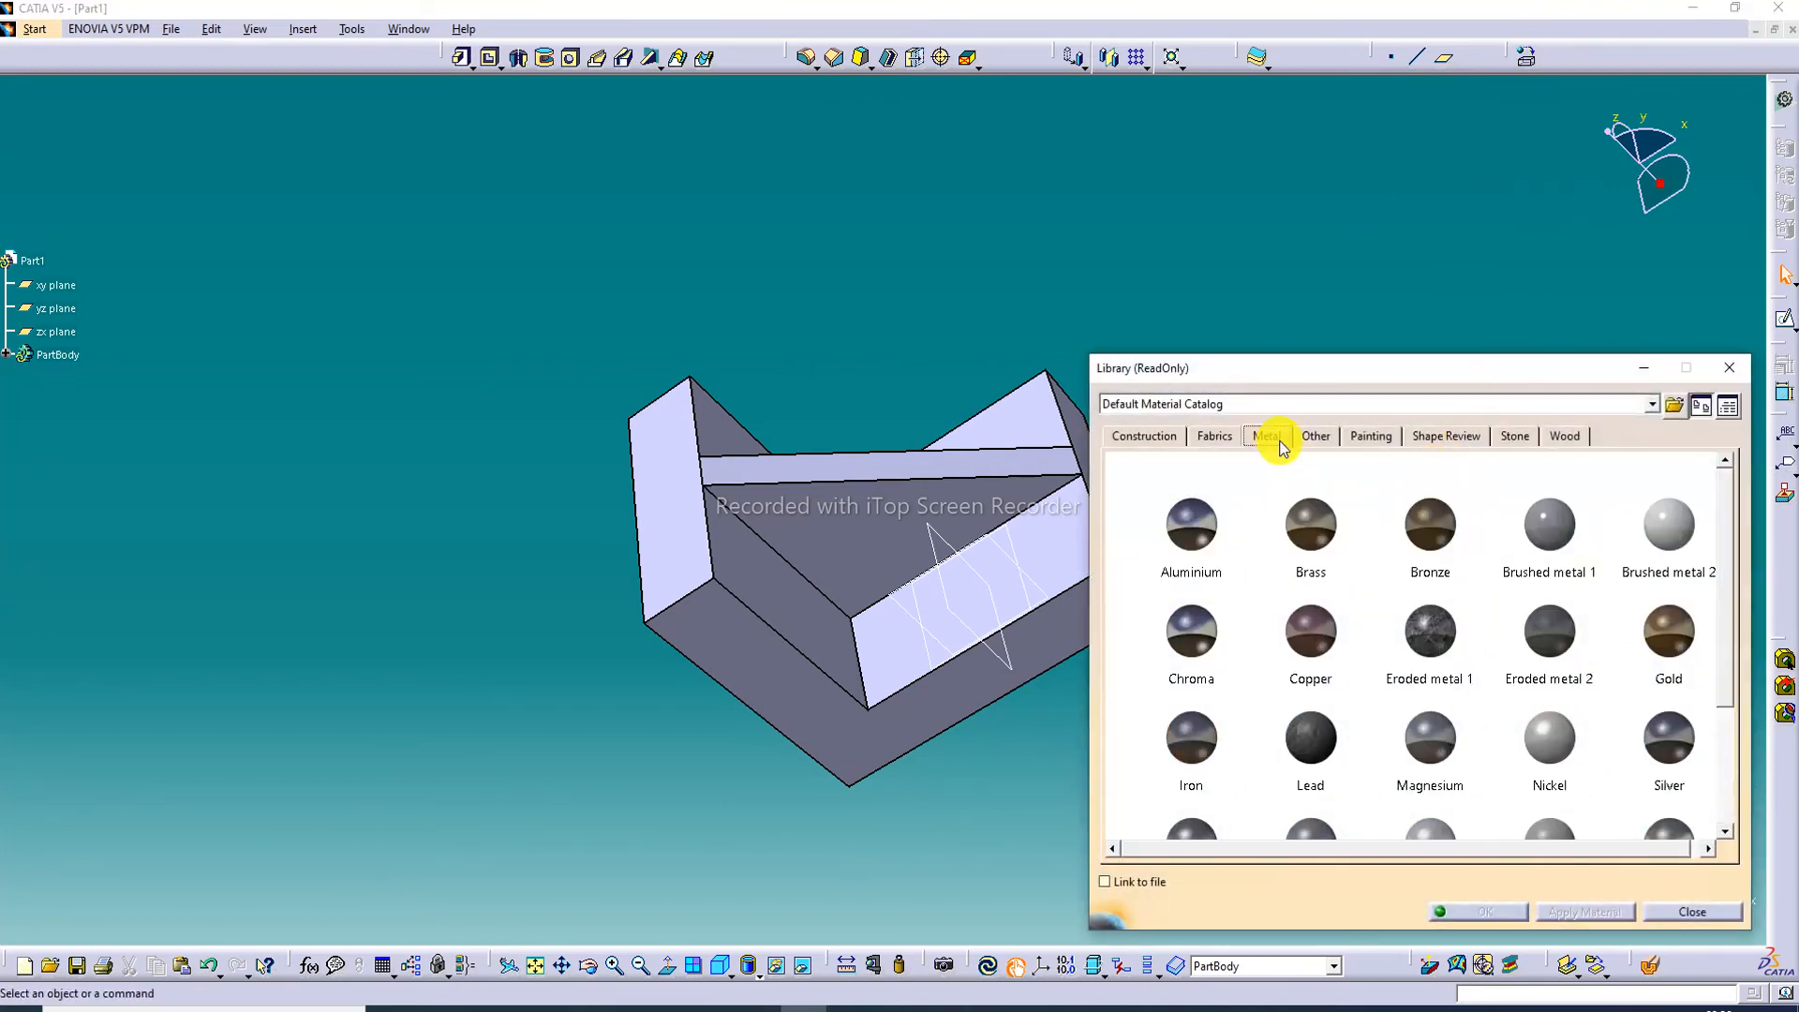
{"action": "left_click", "coordinate": [1312, 535]}
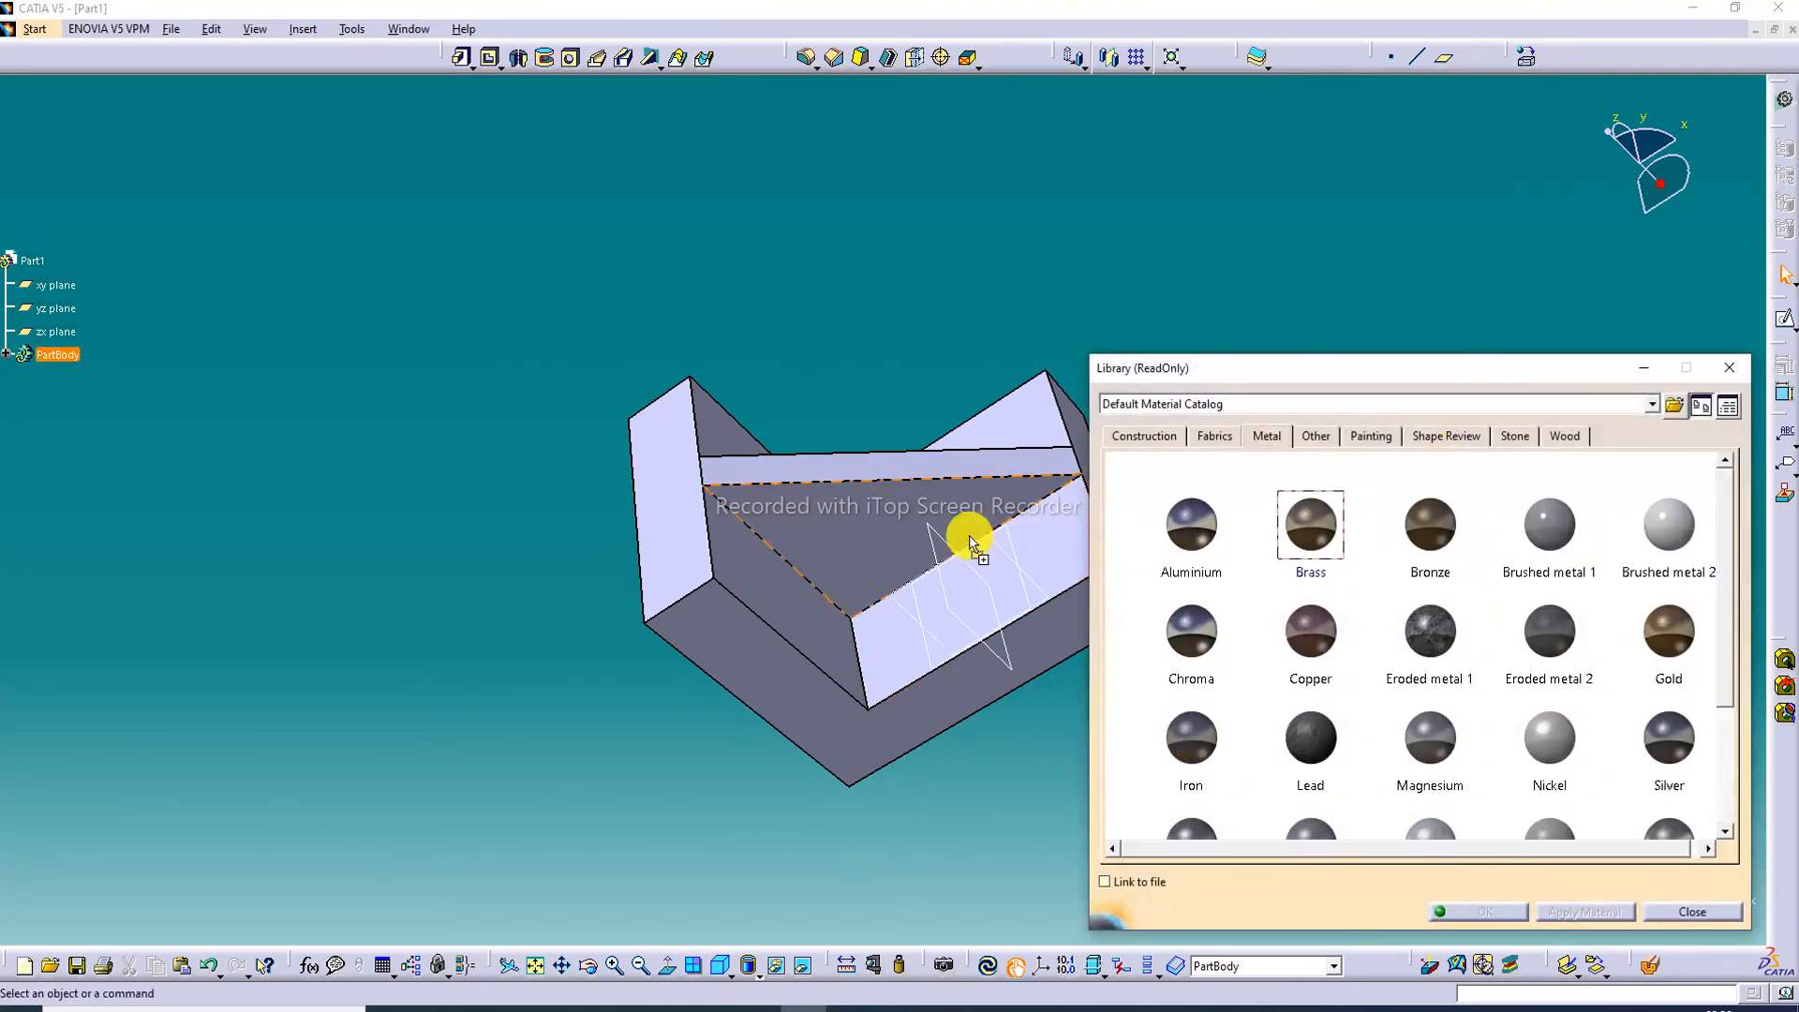
{"action": "left_click", "coordinate": [970, 536]}
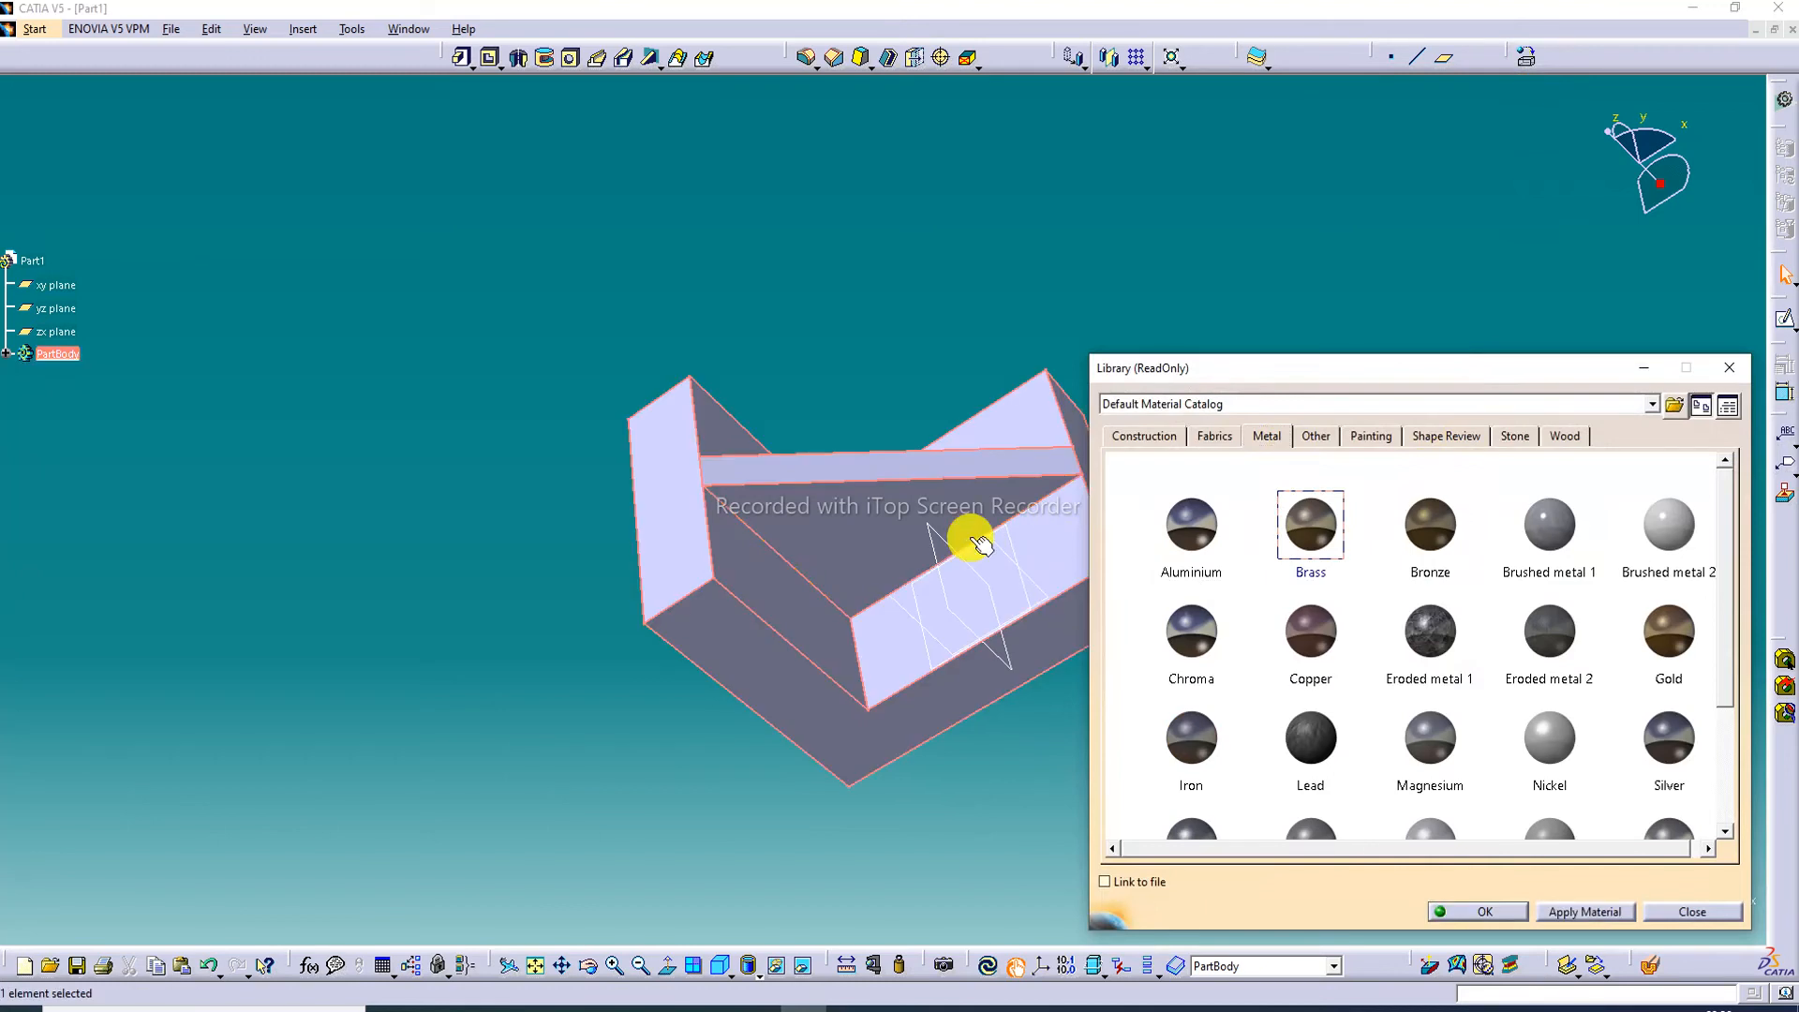
Step: Set the display mode to Shading with Material so the assigned material is rendered
{"action": "left_click", "coordinate": [748, 966]}
{"action": "left_click", "coordinate": [765, 879]}
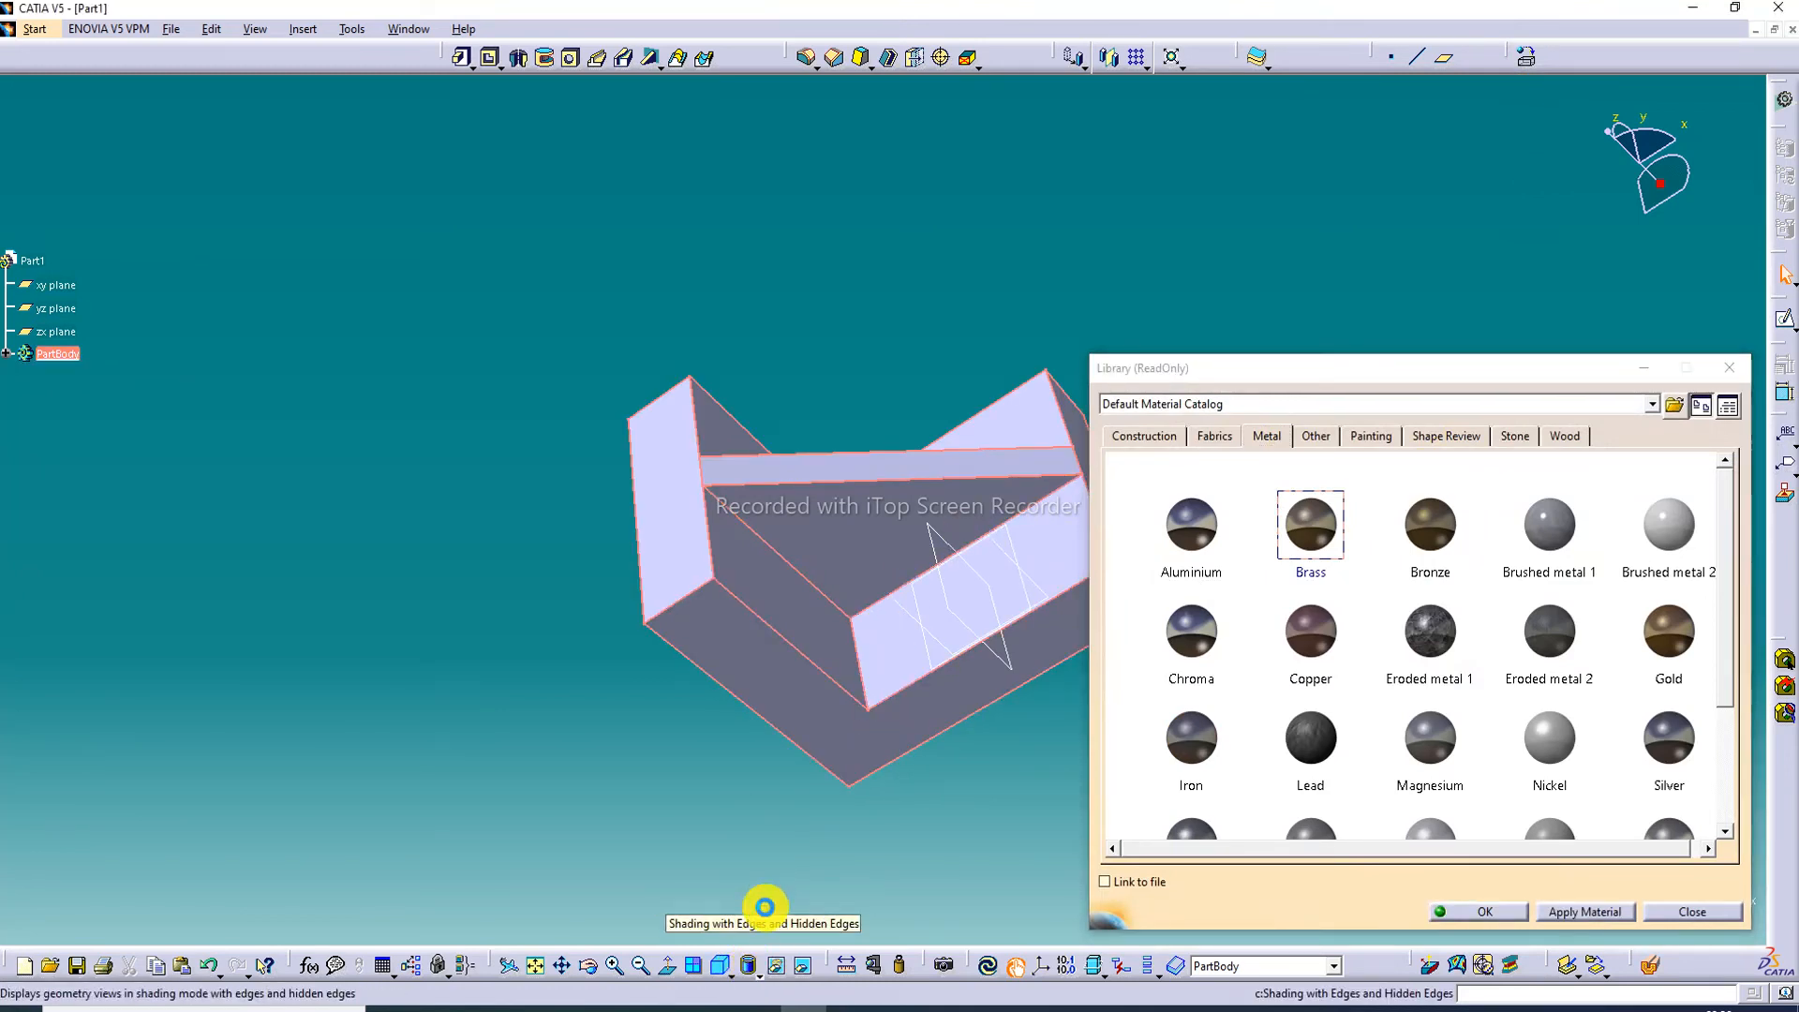
{"action": "left_click", "coordinate": [761, 974]}
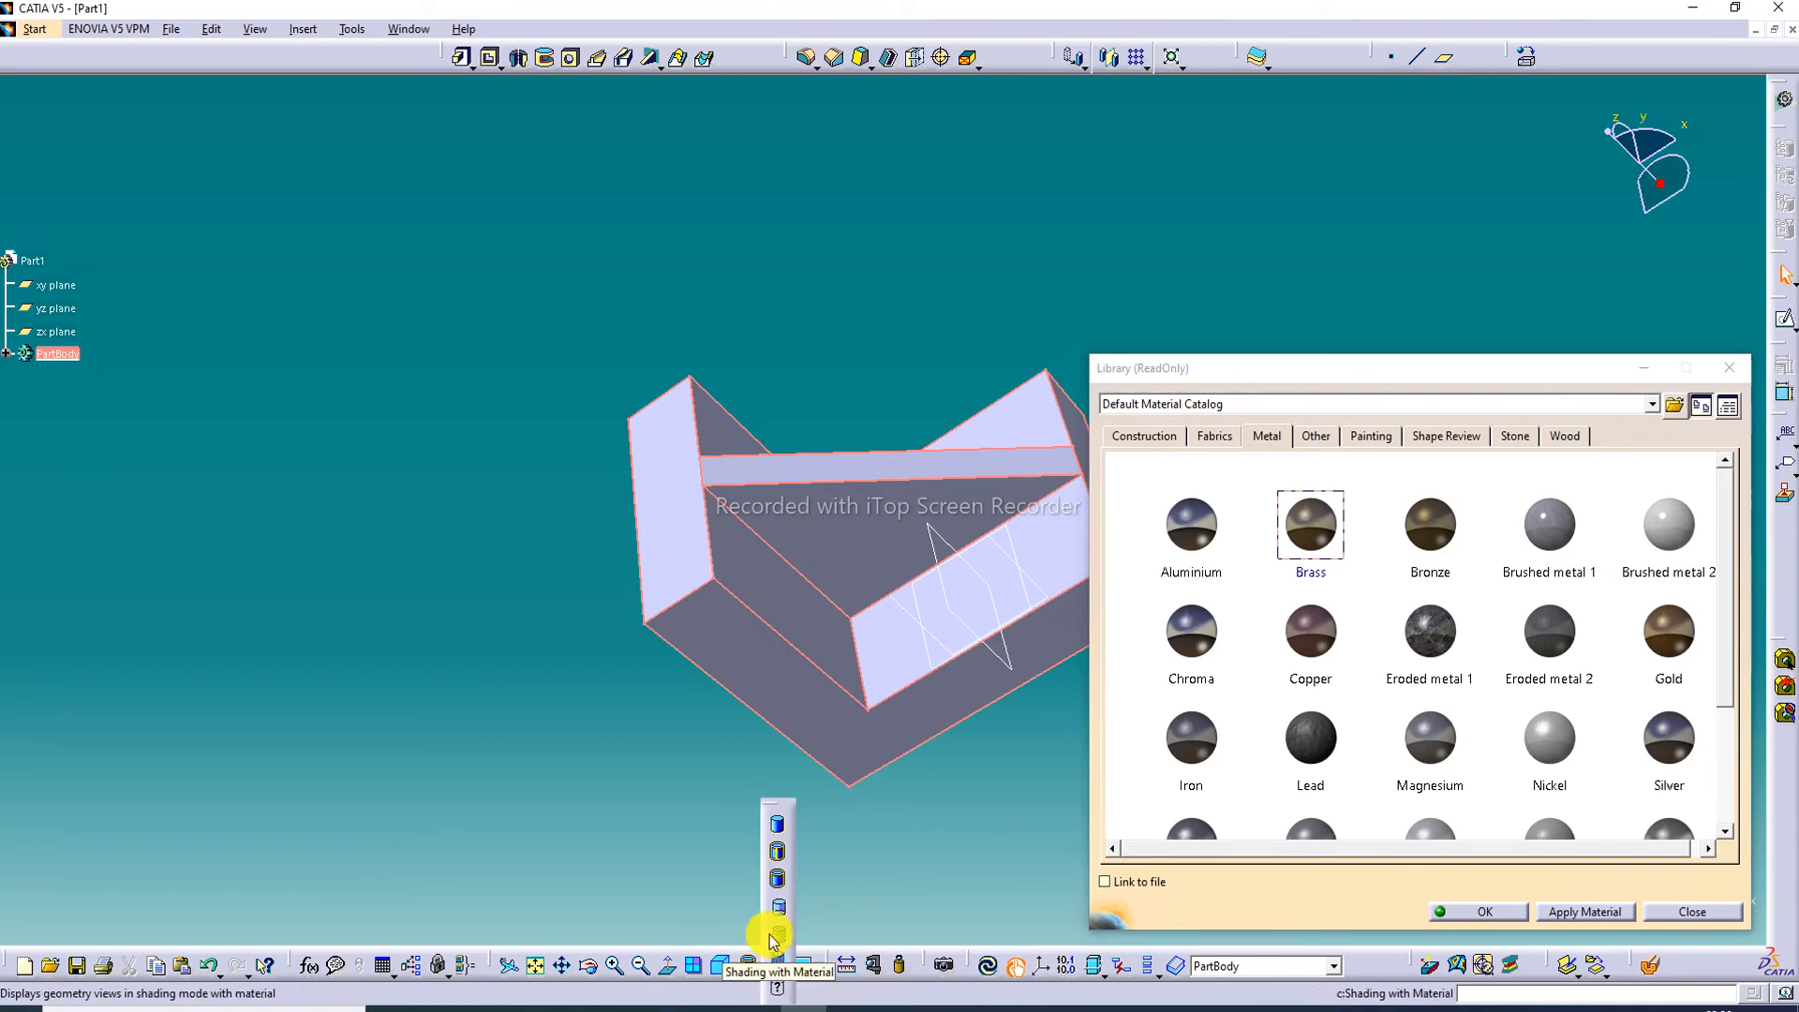
{"action": "left_click", "coordinate": [772, 930]}
{"action": "left_click", "coordinate": [809, 912]}
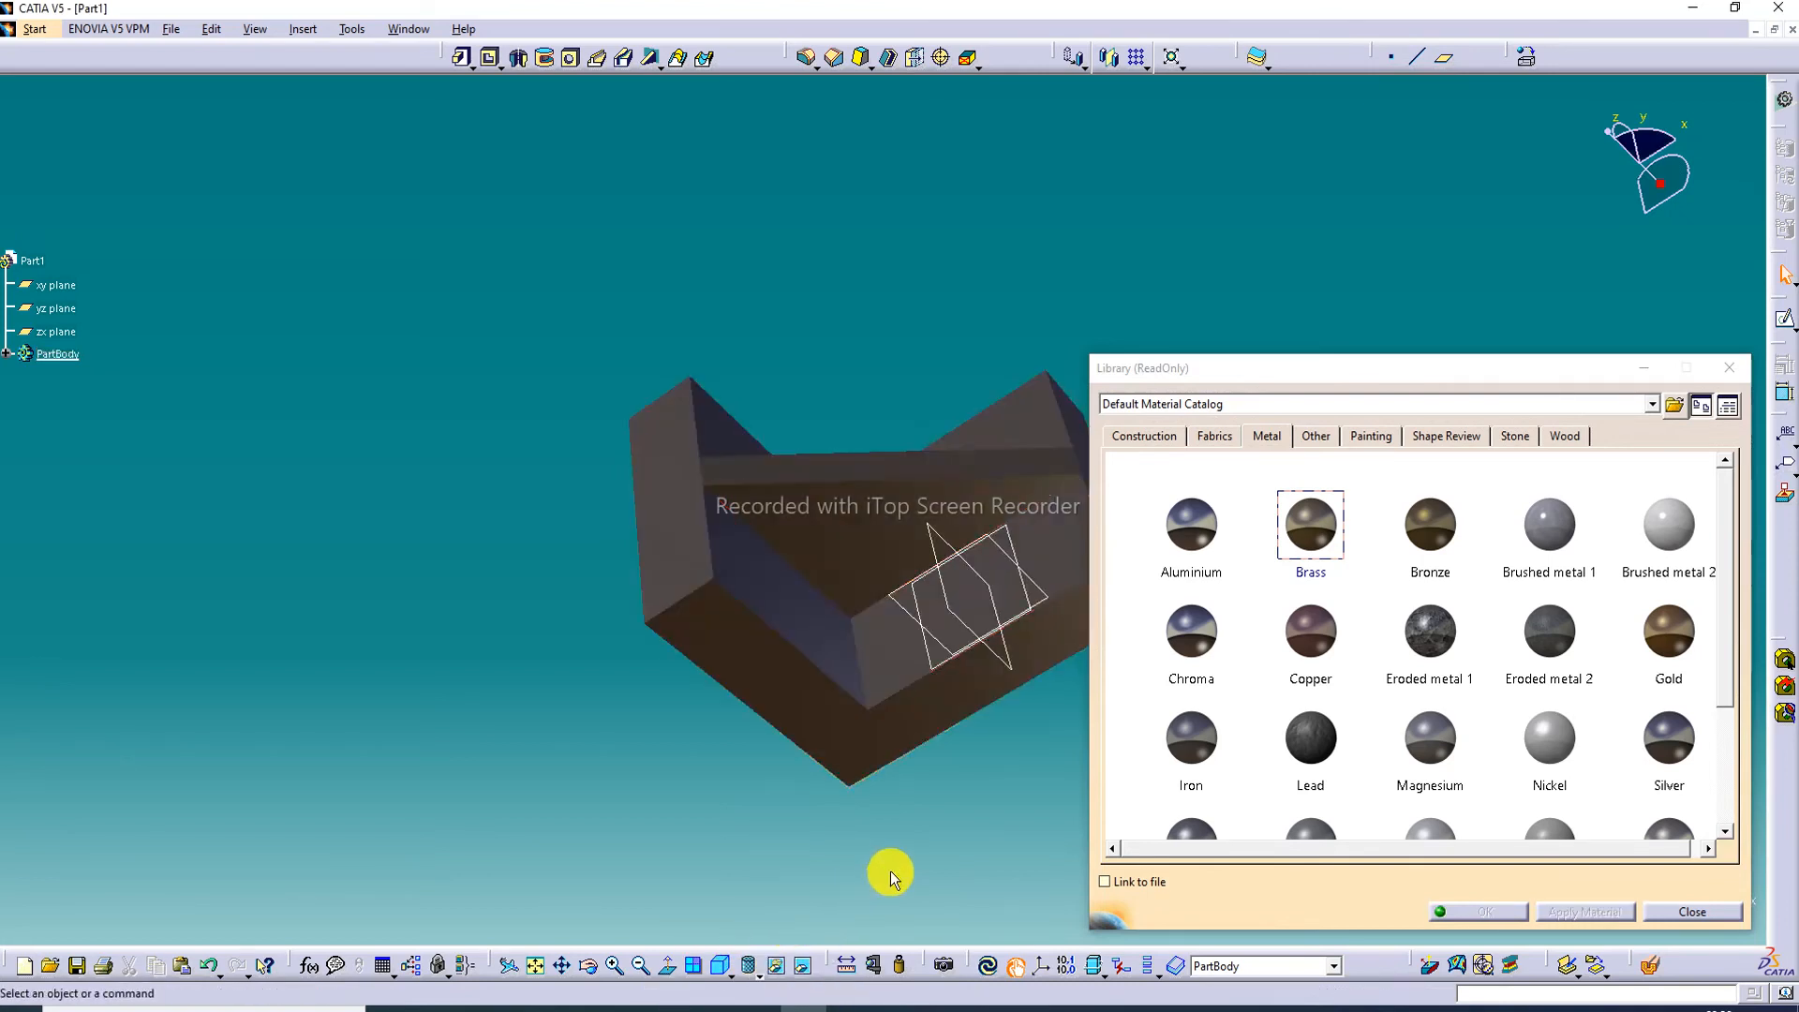
Step: Replace the part body's material with Gold and view it on the model
{"action": "middle_click_drag", "start_coordinate": [827, 543], "coordinate": [598, 446]}
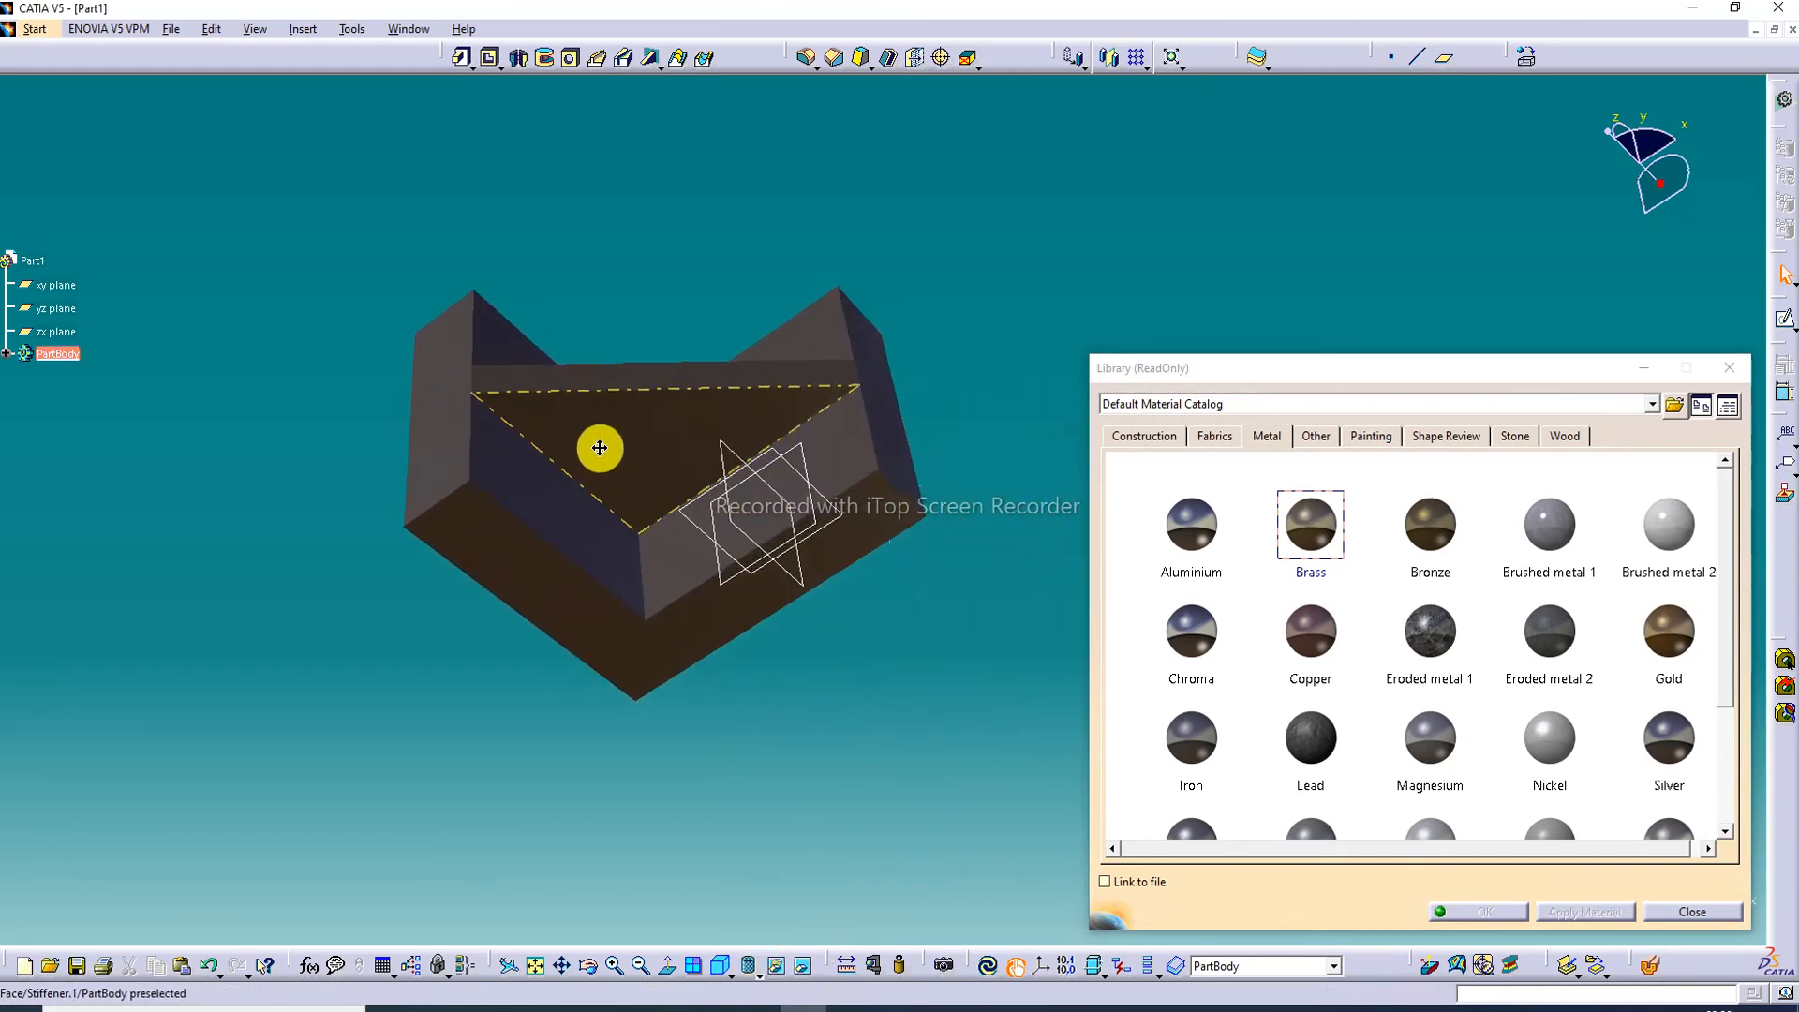
{"action": "middle_click_drag", "start_coordinate": [984, 353], "coordinate": [1036, 497]}
{"action": "middle_click_drag", "start_coordinate": [554, 322], "coordinate": [654, 200]}
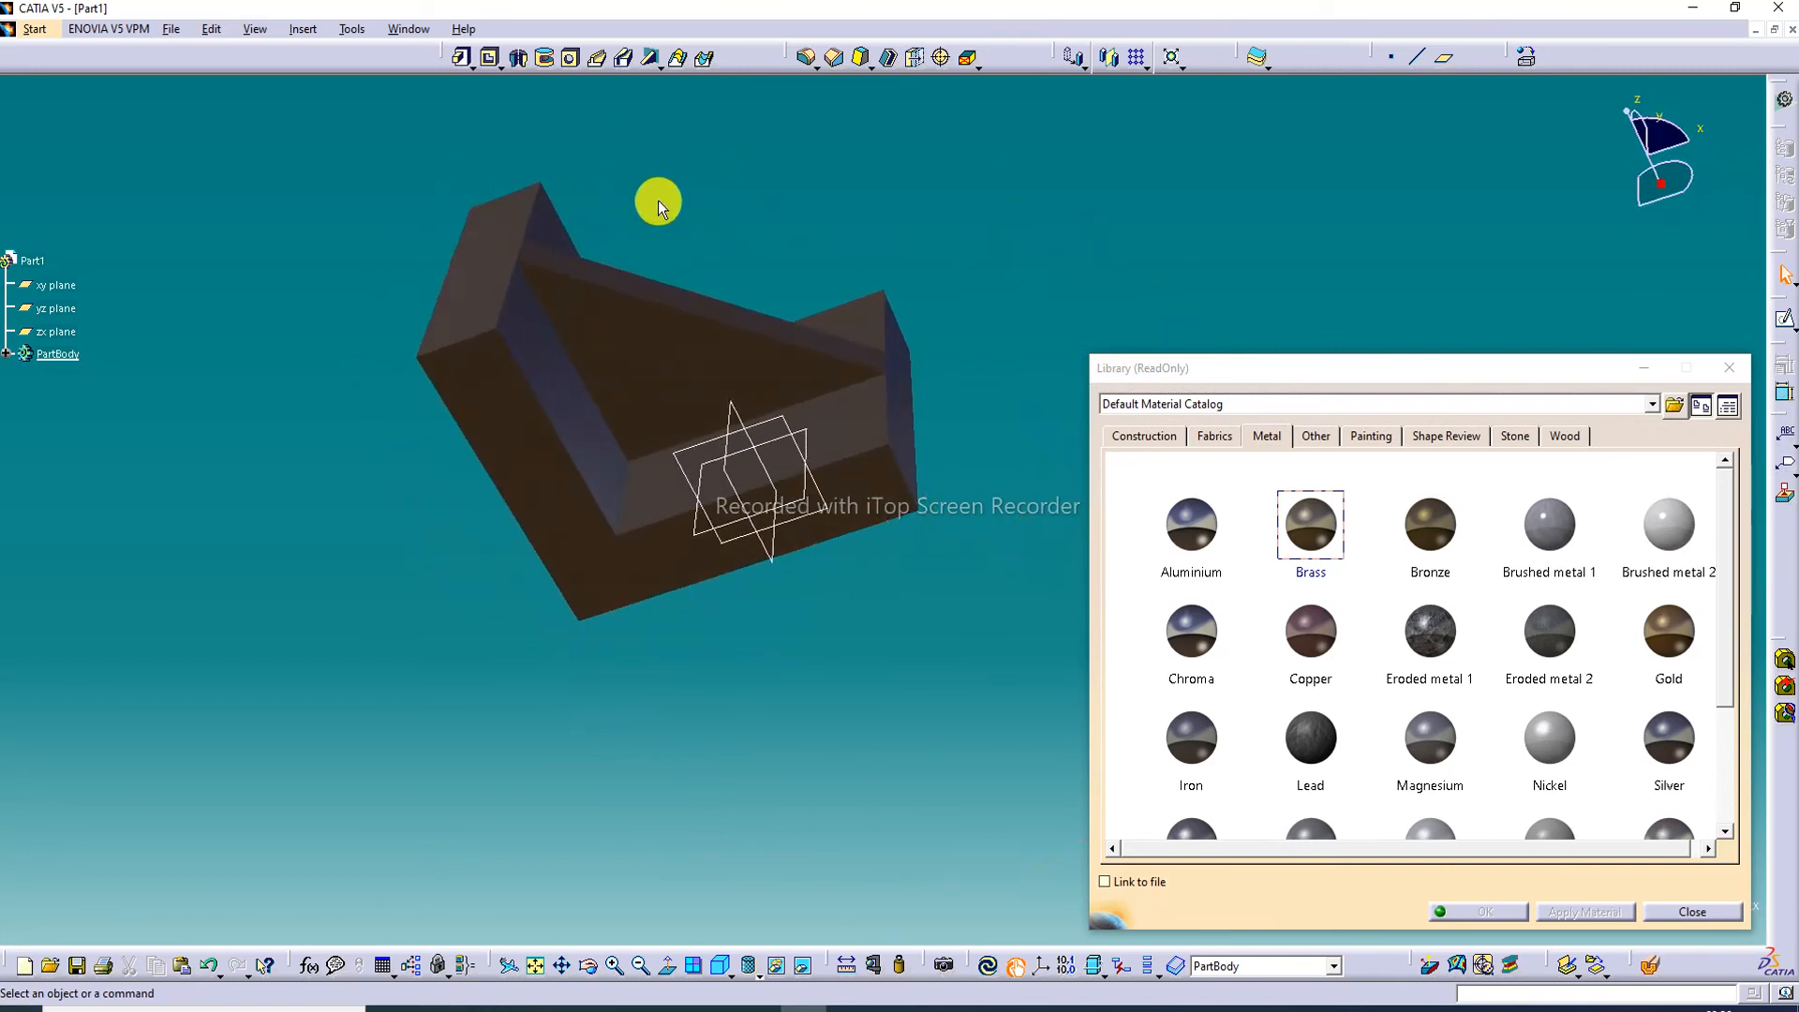
{"action": "left_click_drag", "start_coordinate": [1671, 637], "coordinate": [852, 427]}
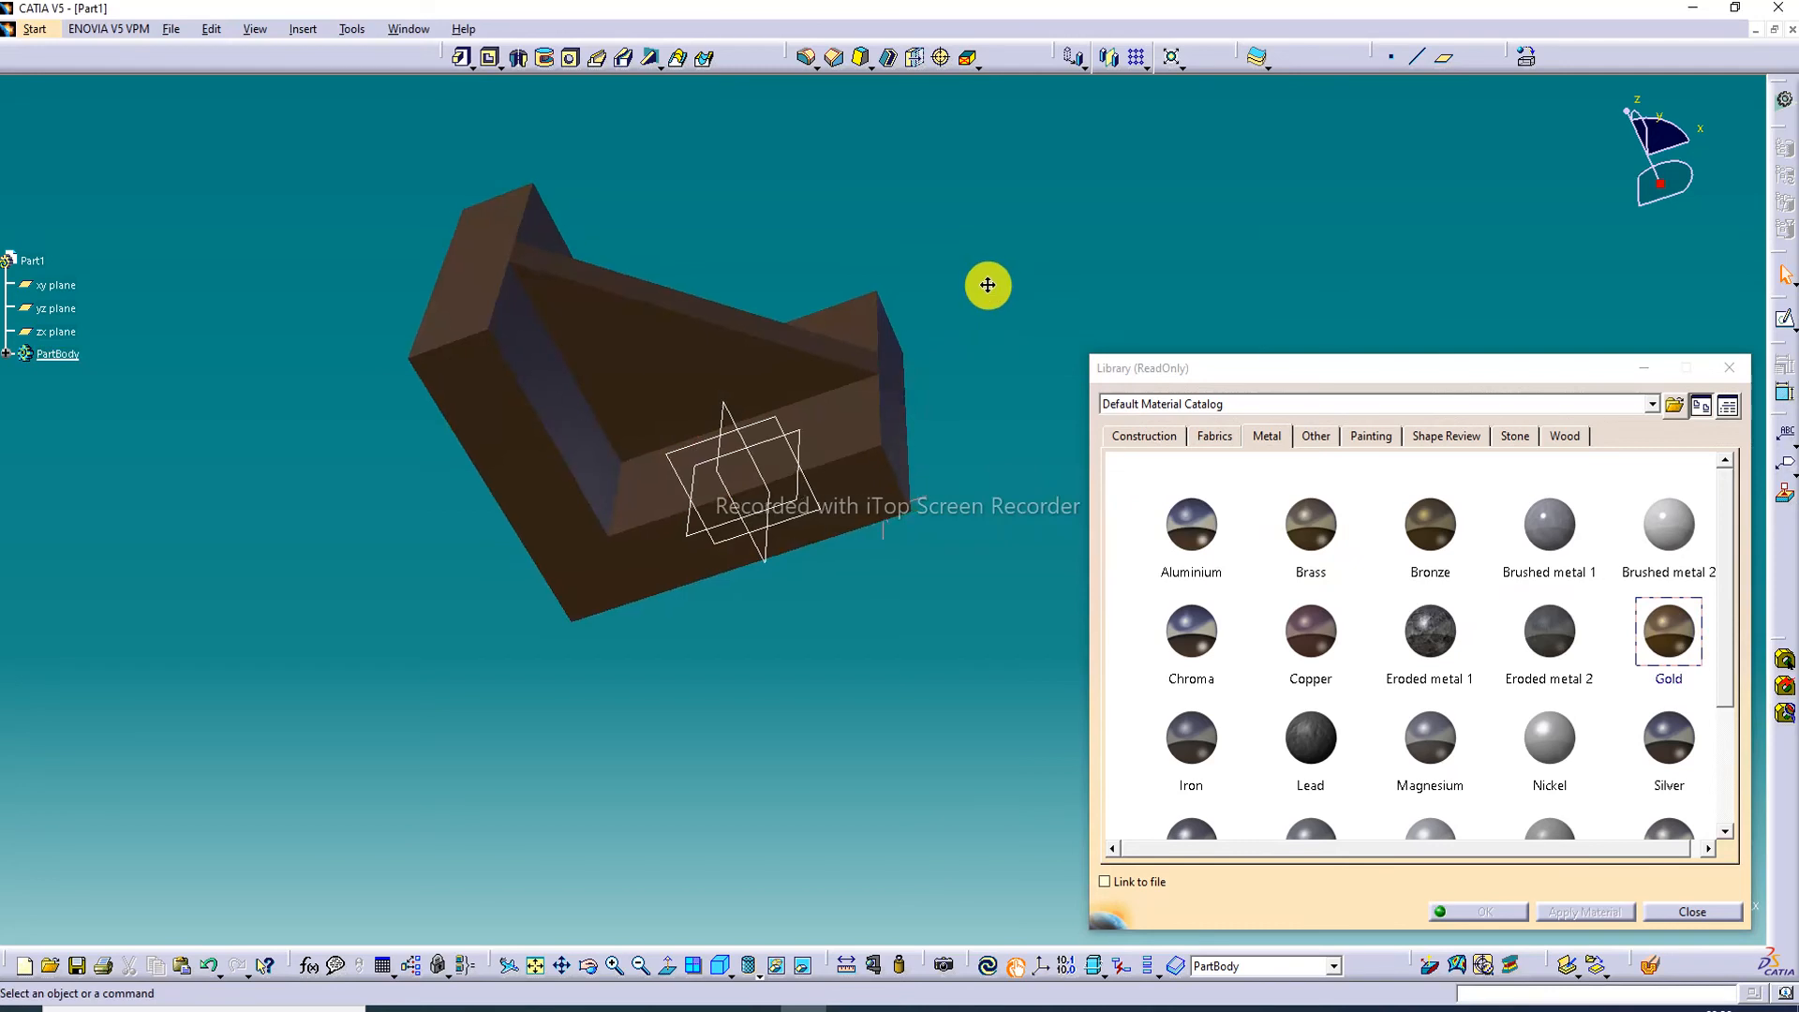
{"action": "middle_click_drag", "start_coordinate": [984, 281], "coordinate": [923, 346]}
Step: Replace the part body's material with Brushed metal 1 and view it on the model
{"action": "left_click", "coordinate": [1664, 527]}
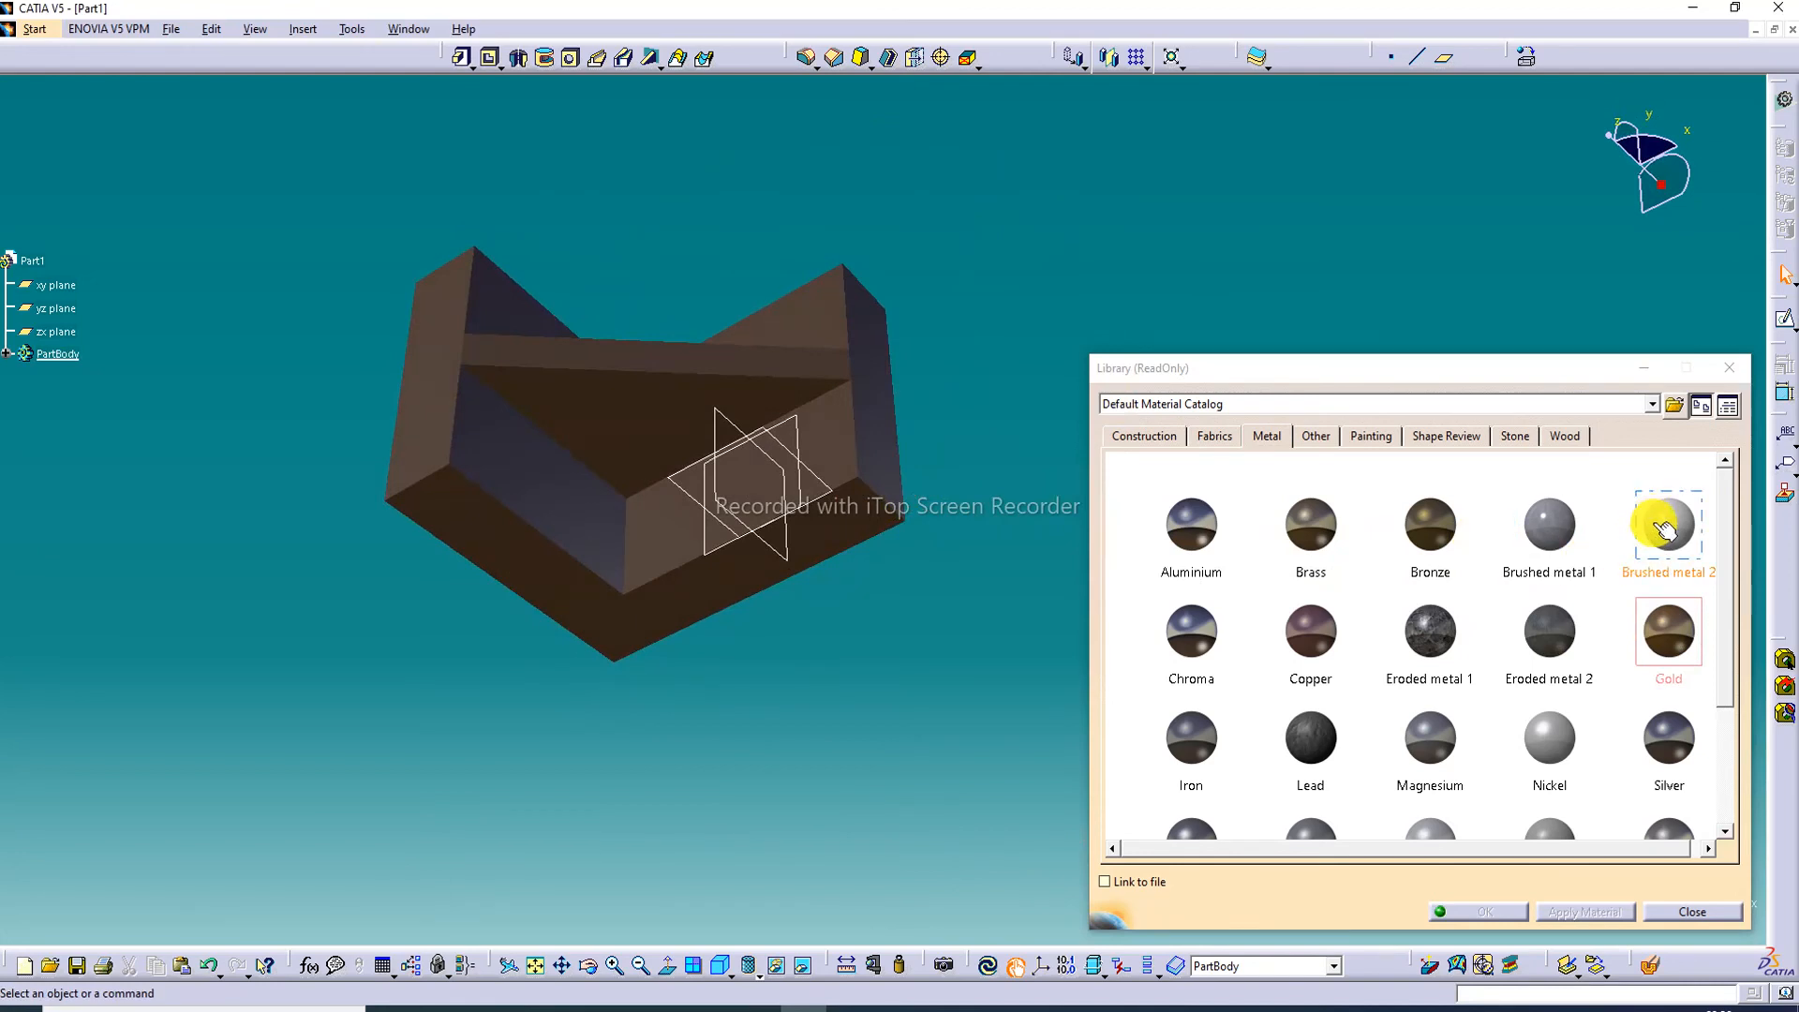
{"action": "left_click_drag", "start_coordinate": [1546, 525], "coordinate": [856, 438]}
{"action": "left_click", "coordinate": [1014, 333]}
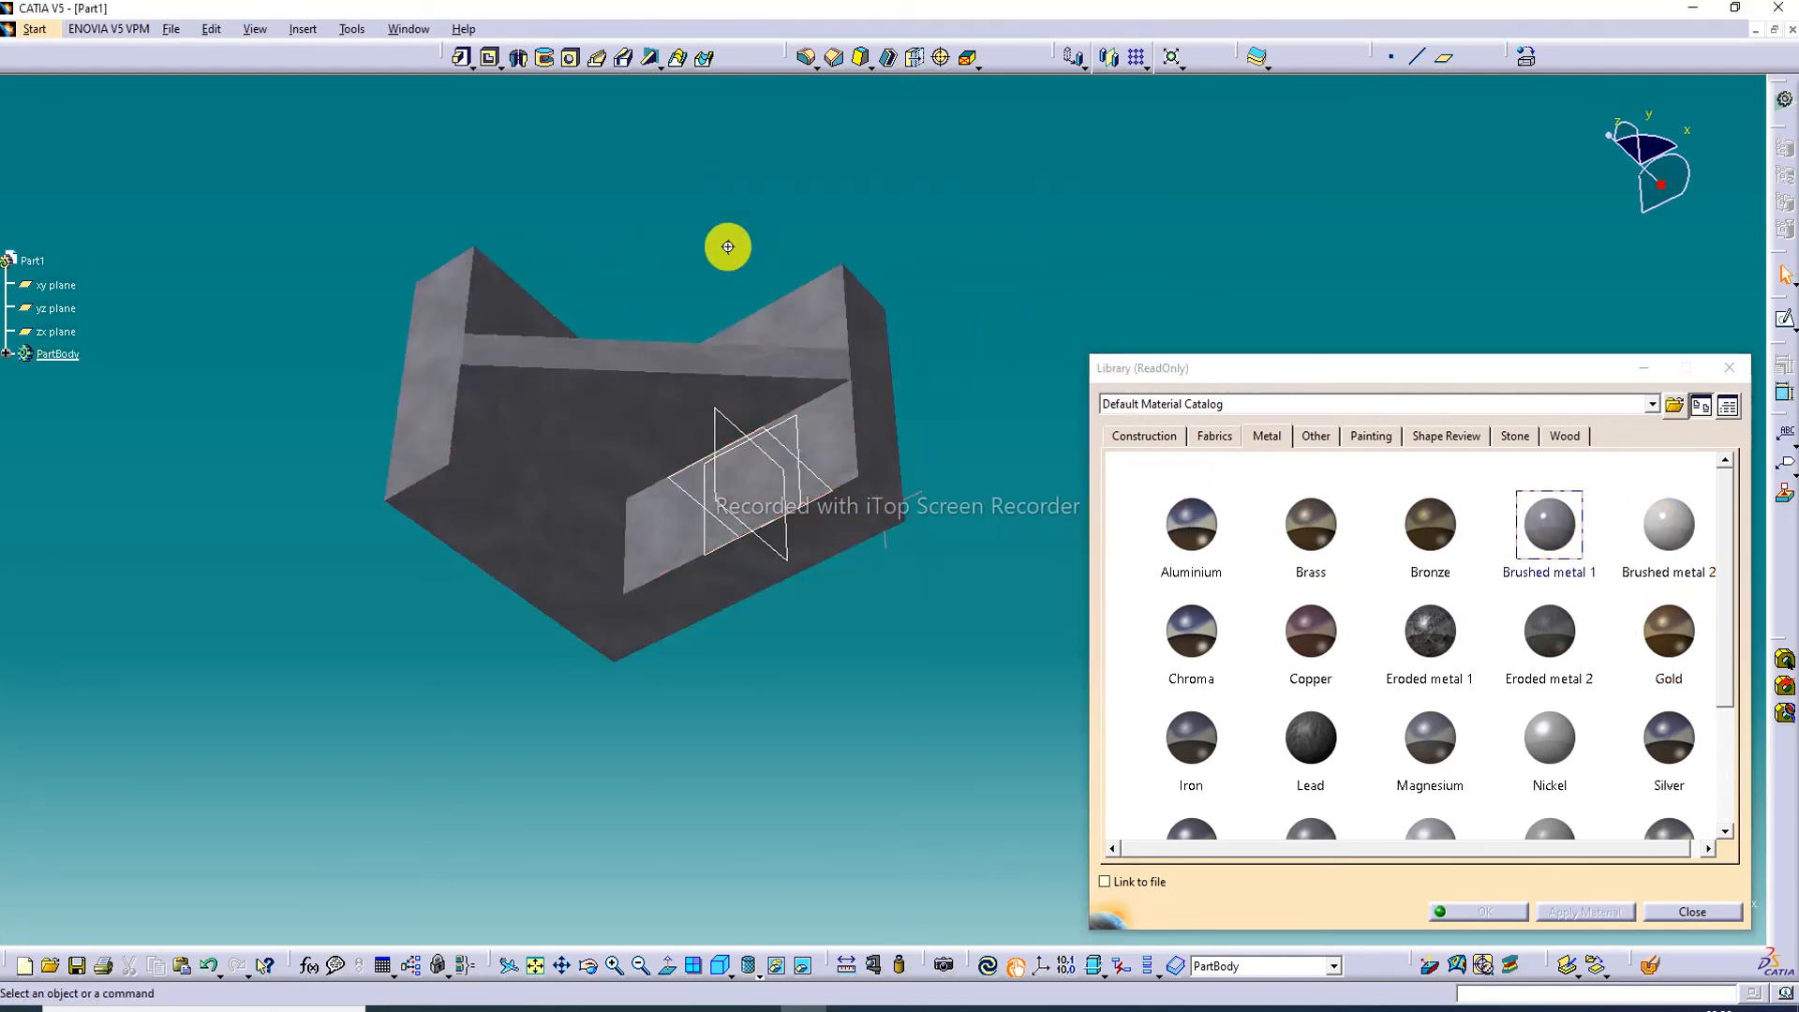
{"action": "mouse_move", "coordinate": [728, 247]}
{"action": "middle_mouse_down"}
{"action": "mouse_move", "coordinate": [812, 272]}
{"action": "mouse_move", "coordinate": [900, 240]}
{"action": "mouse_move", "coordinate": [743, 200]}
{"action": "mouse_move", "coordinate": [734, 216]}
{"action": "middle_mouse_up"}
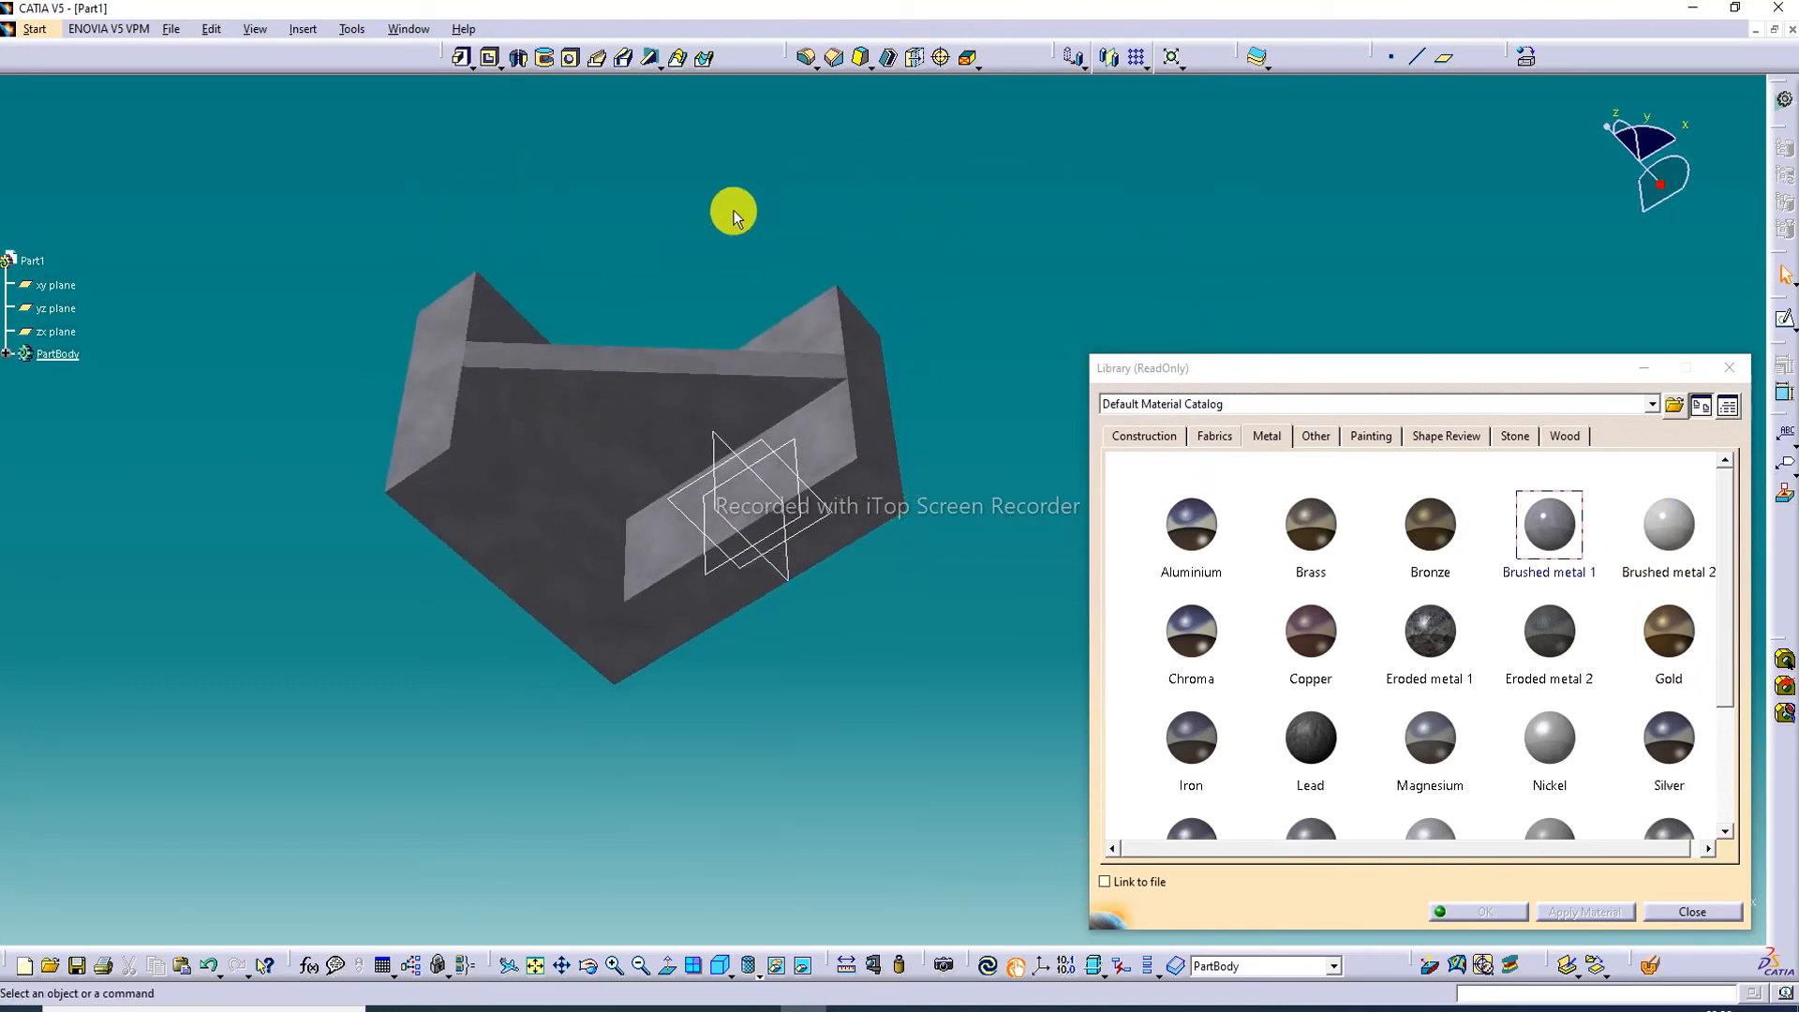
Step: Replace the part body's material with Brushed metal 2 and view it on the model
{"action": "mouse_move", "coordinate": [1668, 523]}
{"action": "left_mouse_down"}
{"action": "mouse_move", "coordinate": [561, 356]}
{"action": "mouse_move", "coordinate": [579, 394]}
{"action": "left_mouse_up"}
{"action": "left_click", "coordinate": [777, 201]}
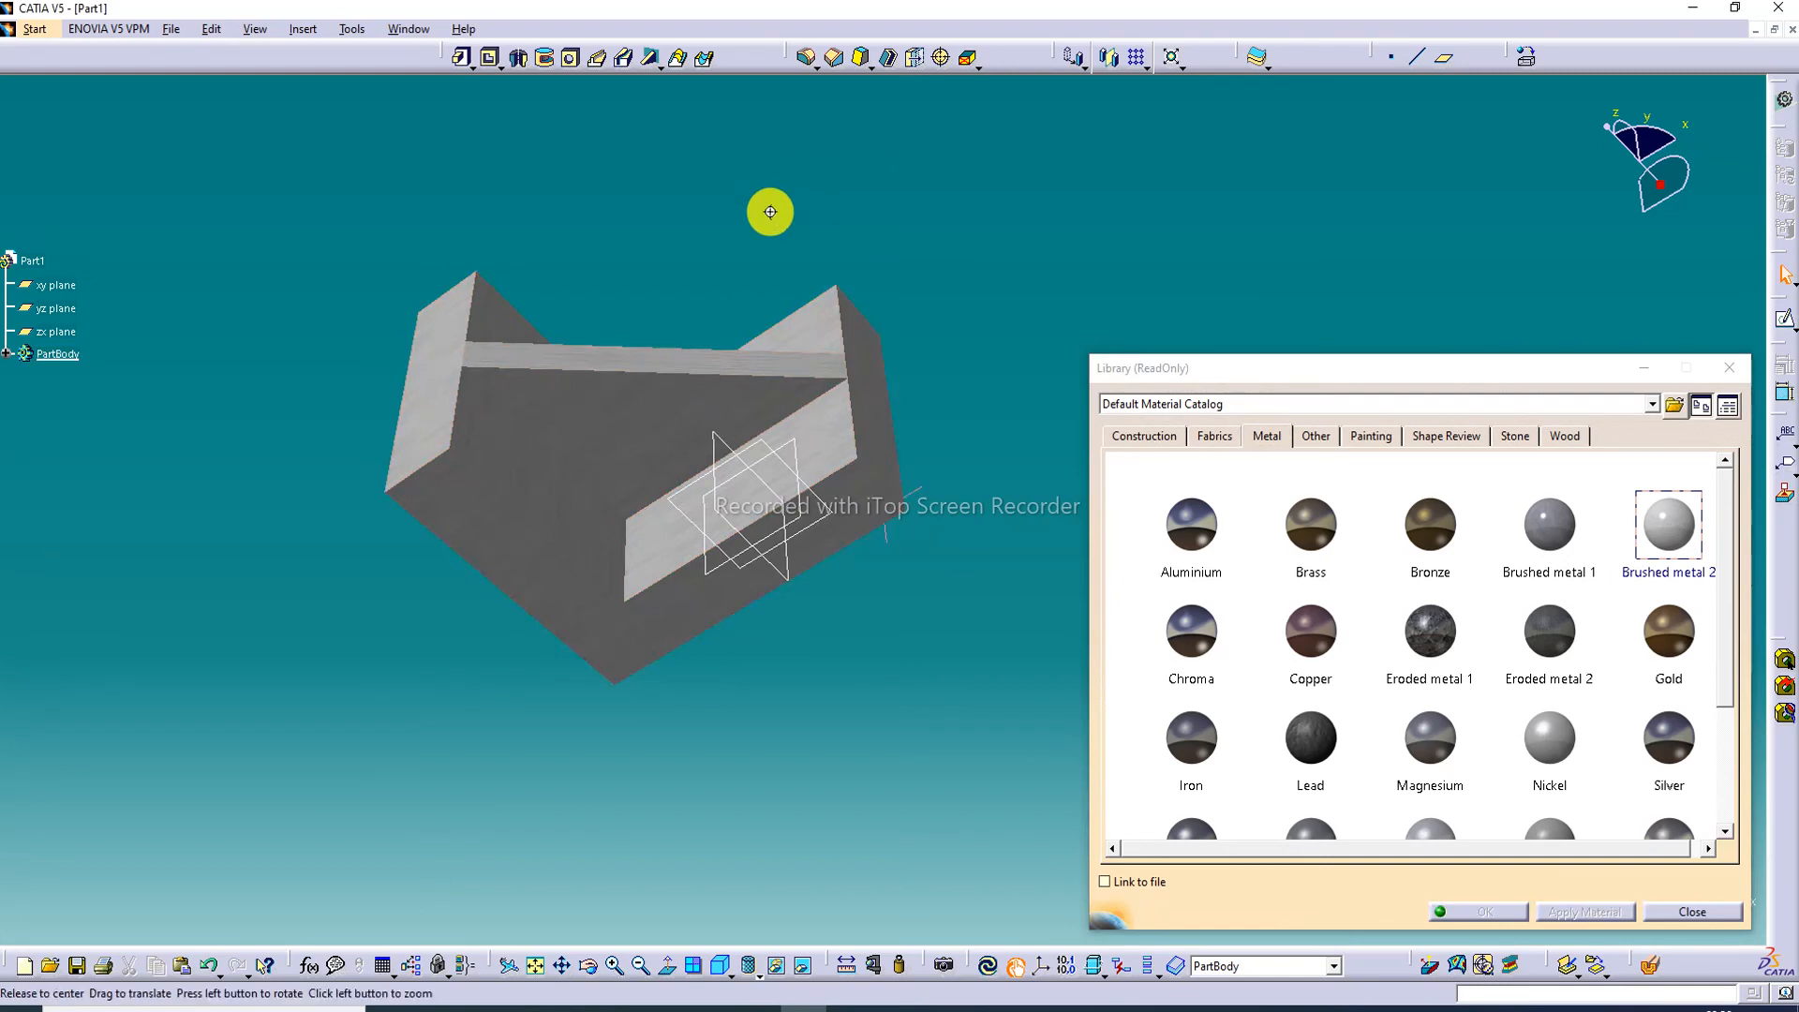
{"action": "middle_click_drag", "start_coordinate": [770, 211], "coordinate": [801, 271]}
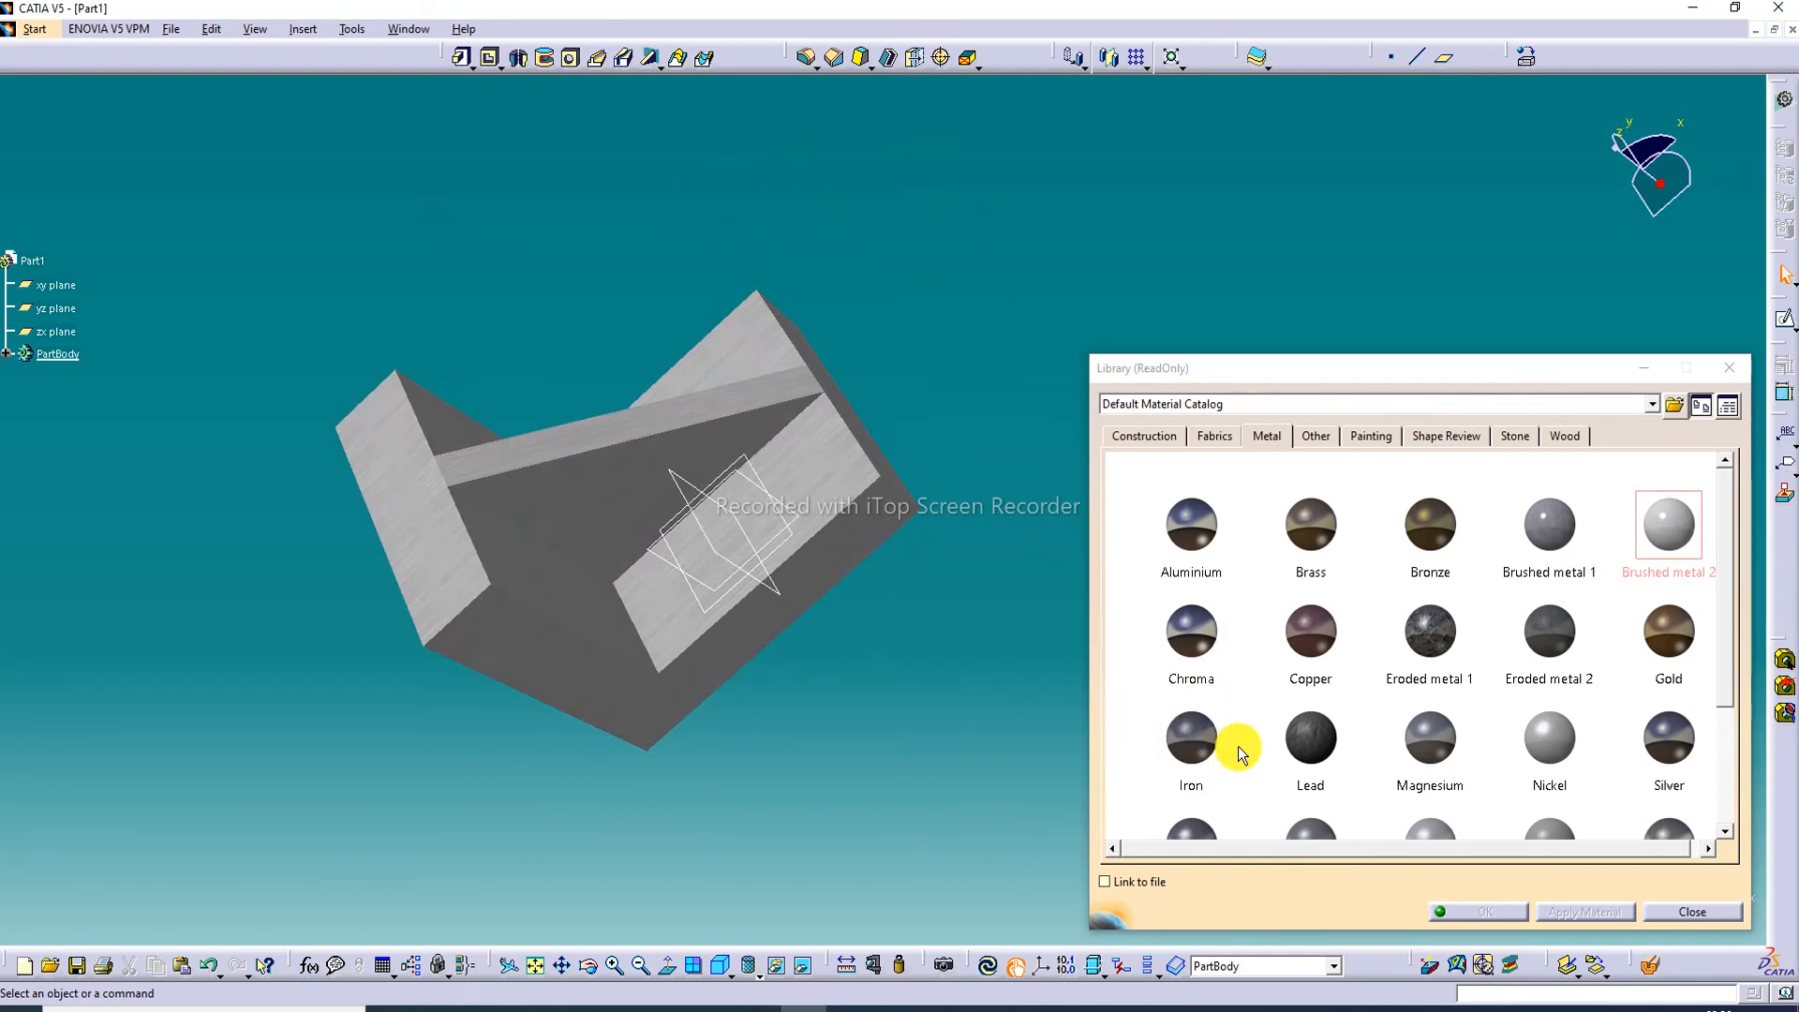
Step: Apply the Copper material to the whole part and close the material library
{"action": "scroll", "coordinate": [1541, 722], "scroll_direction": "down", "scroll_amount": 1}
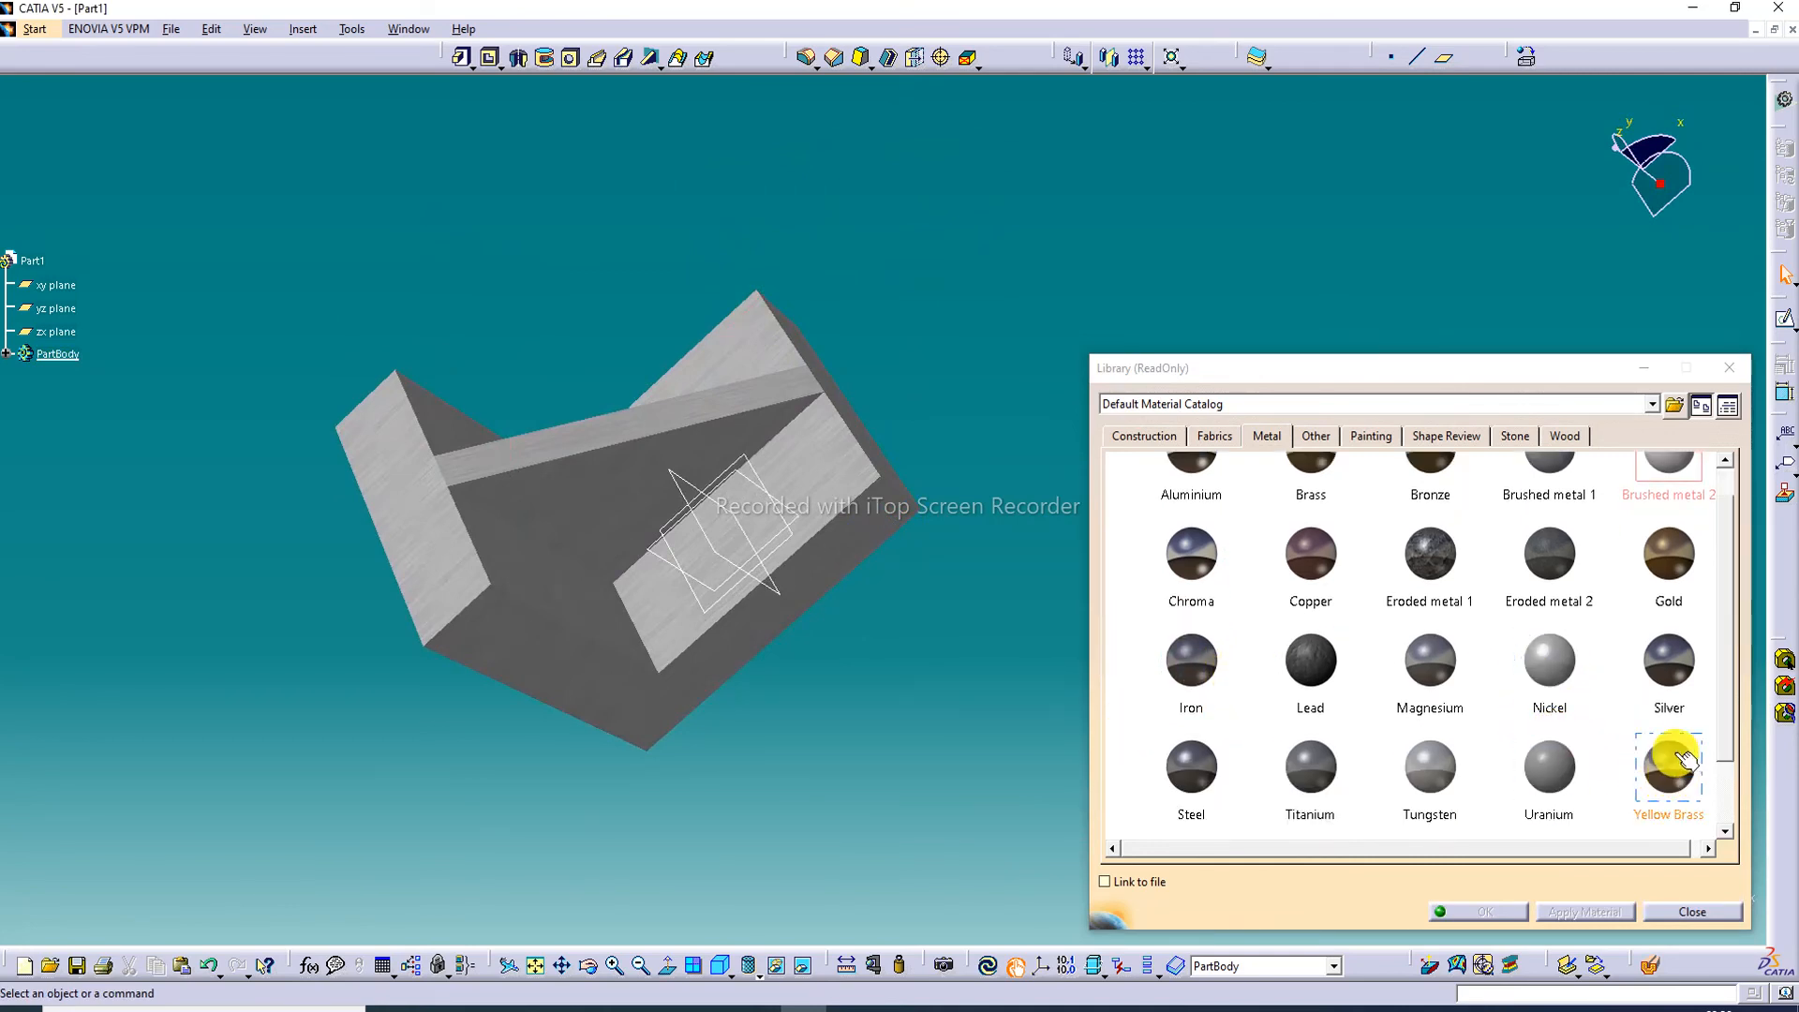
{"action": "left_click", "coordinate": [1675, 660]}
{"action": "left_click", "coordinate": [1548, 590]}
{"action": "scroll", "coordinate": [1536, 574], "scroll_direction": "up", "scroll_amount": 1}
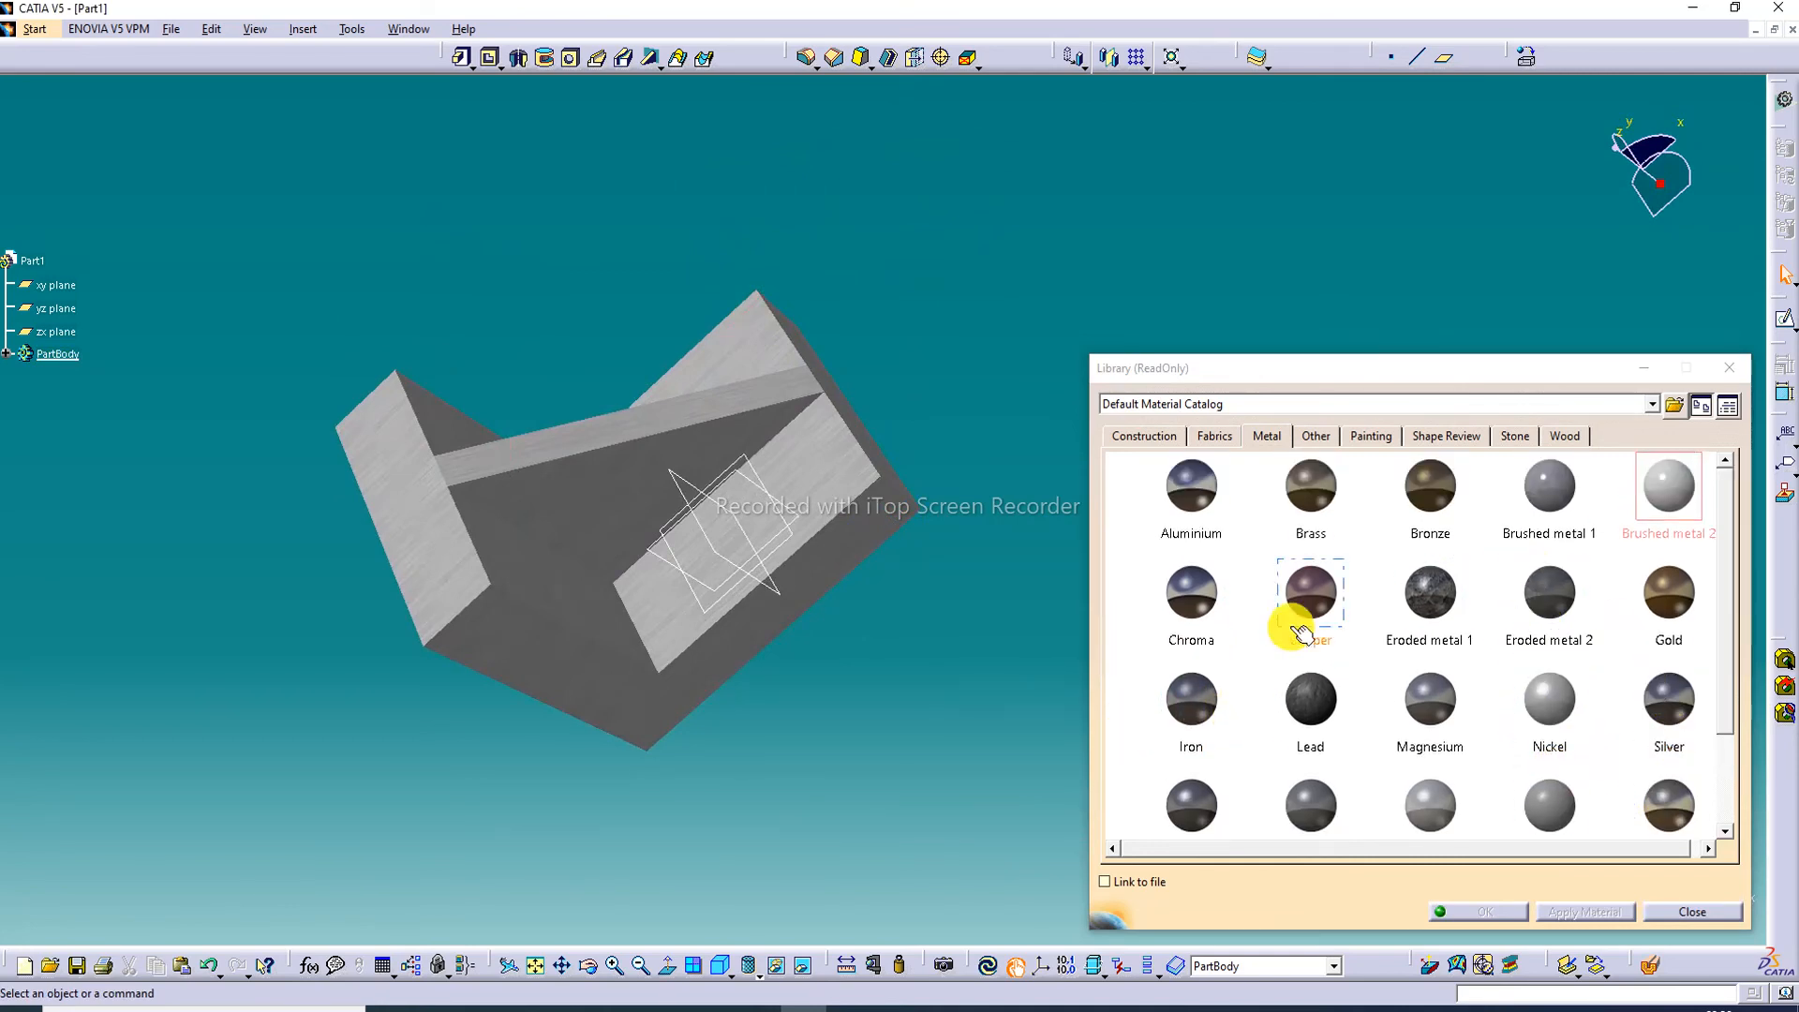
{"action": "left_click_drag", "start_coordinate": [1307, 596], "coordinate": [787, 545]}
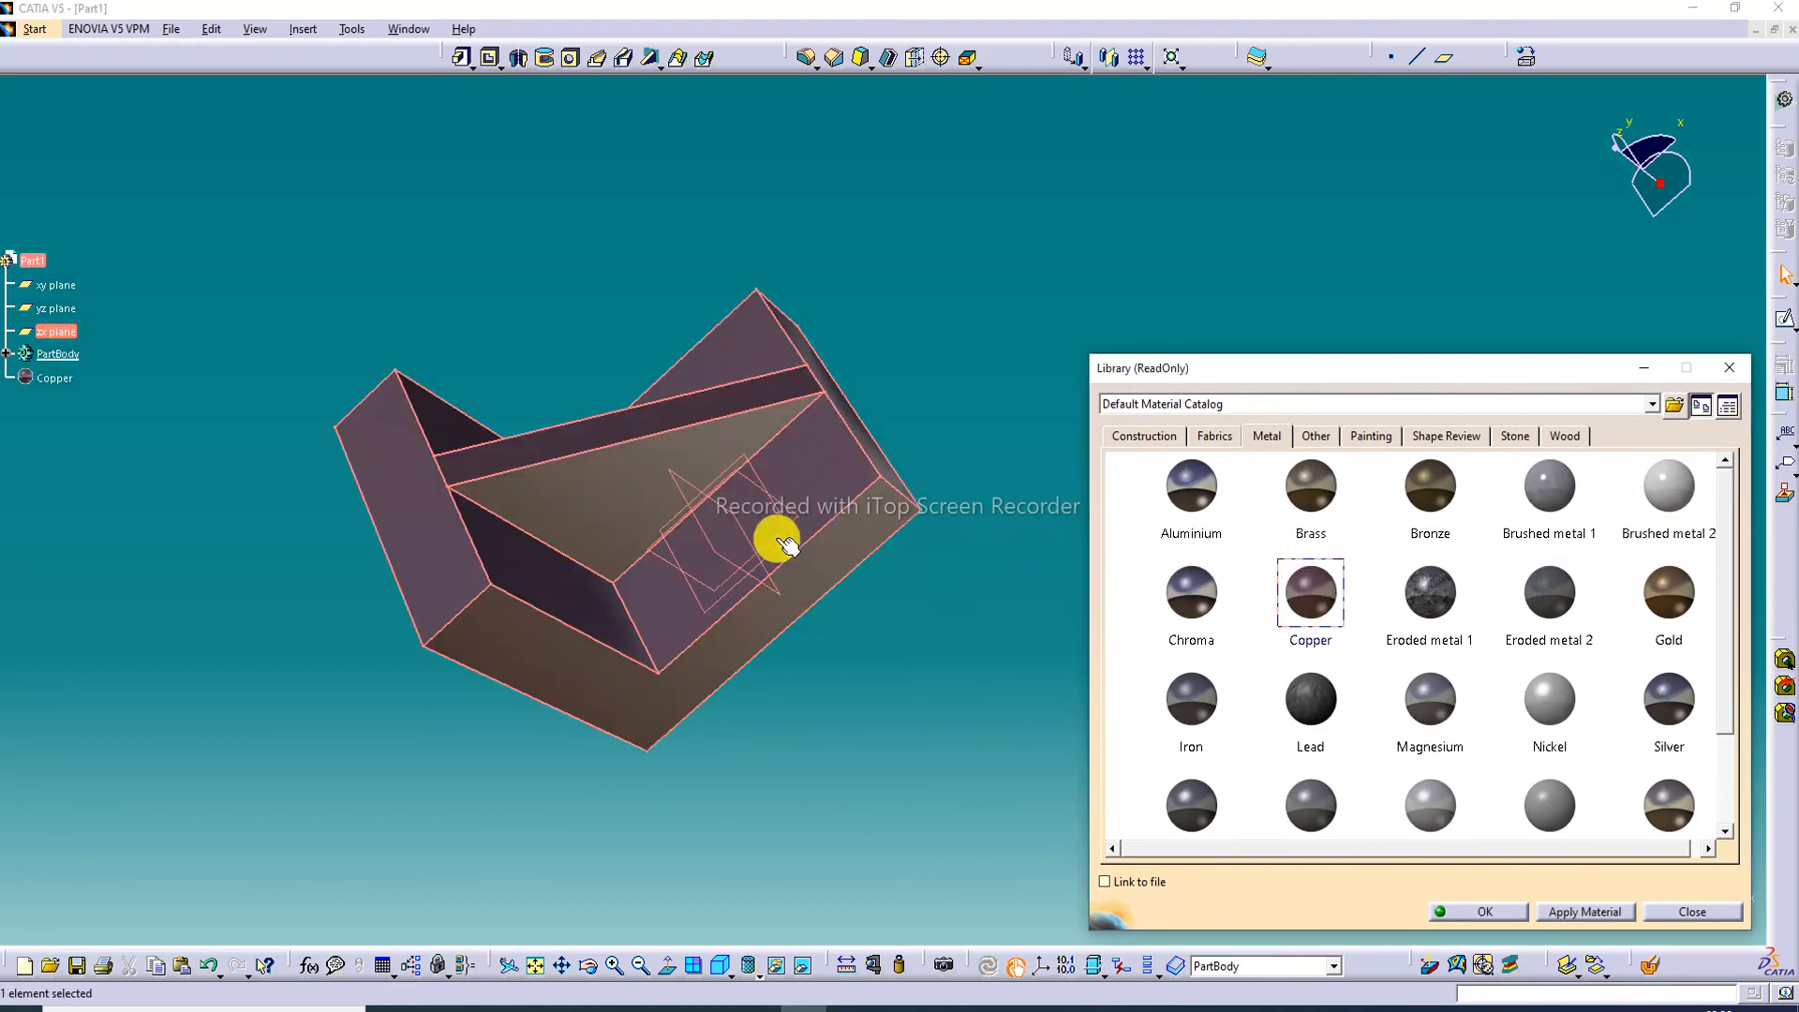
{"action": "left_click", "coordinate": [1003, 353]}
{"action": "middle_click_drag", "start_coordinate": [908, 358], "coordinate": [770, 160]}
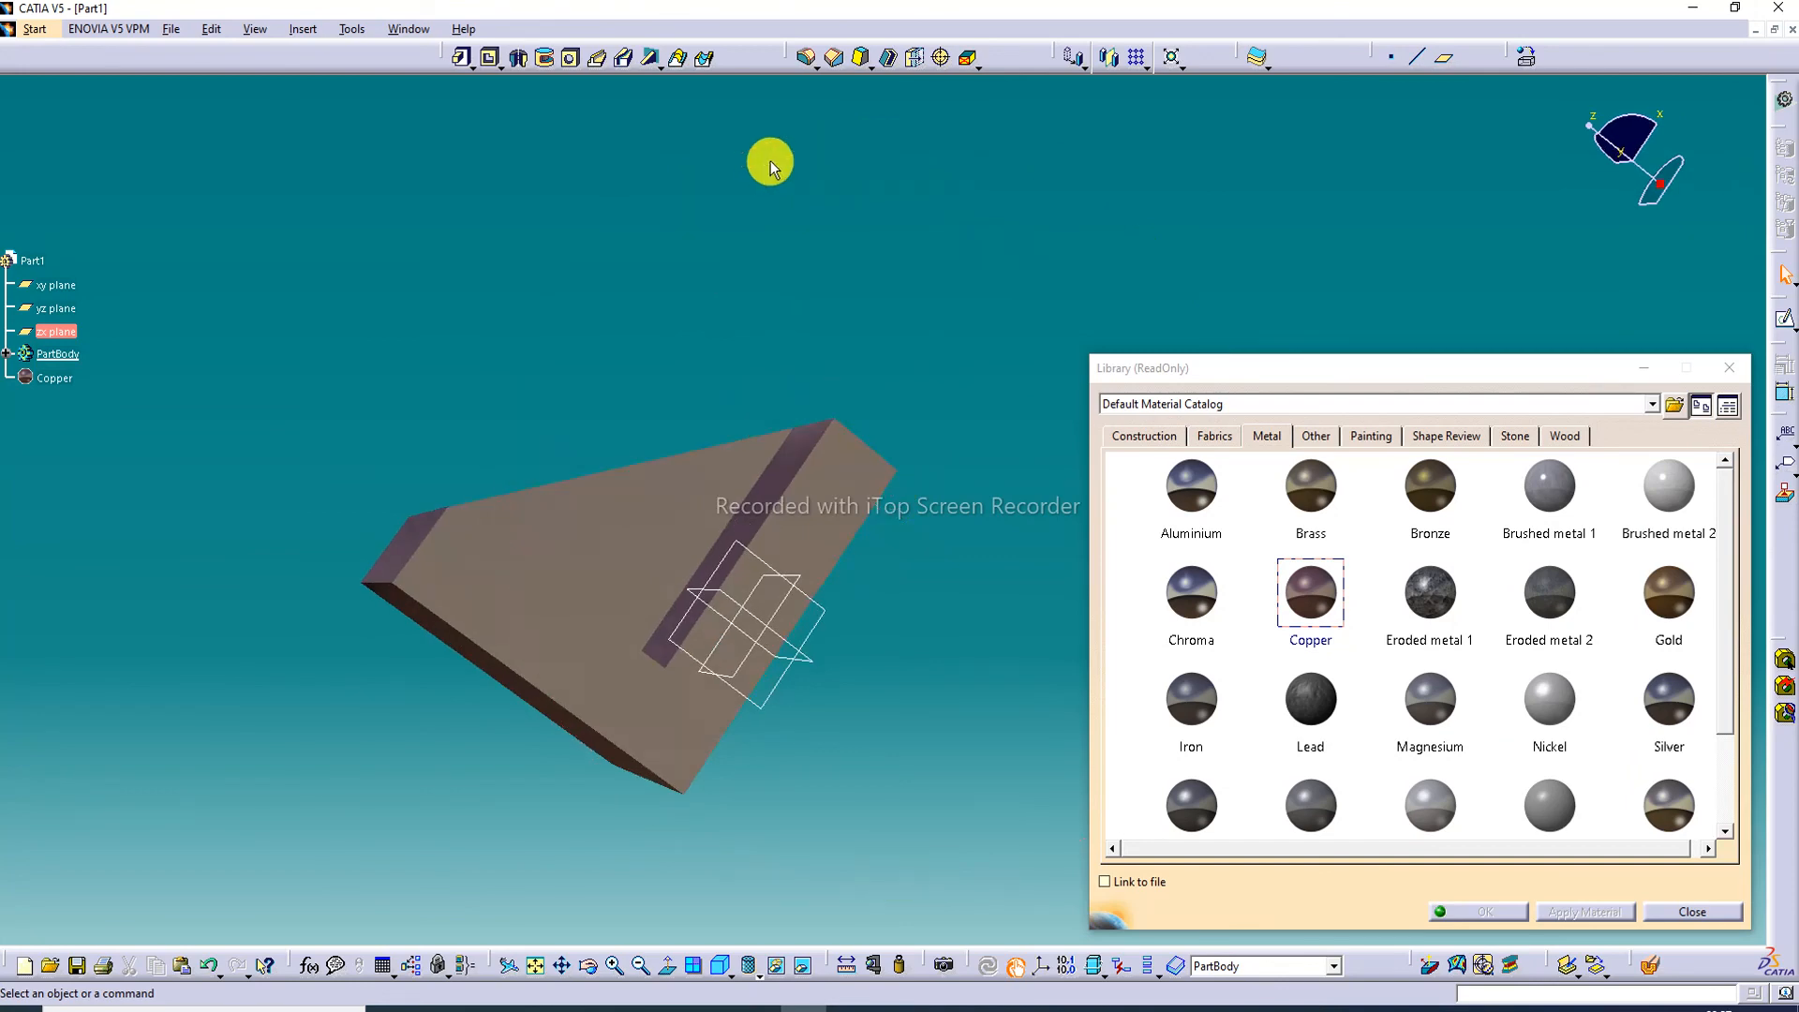
{"action": "left_click", "coordinate": [1732, 367]}
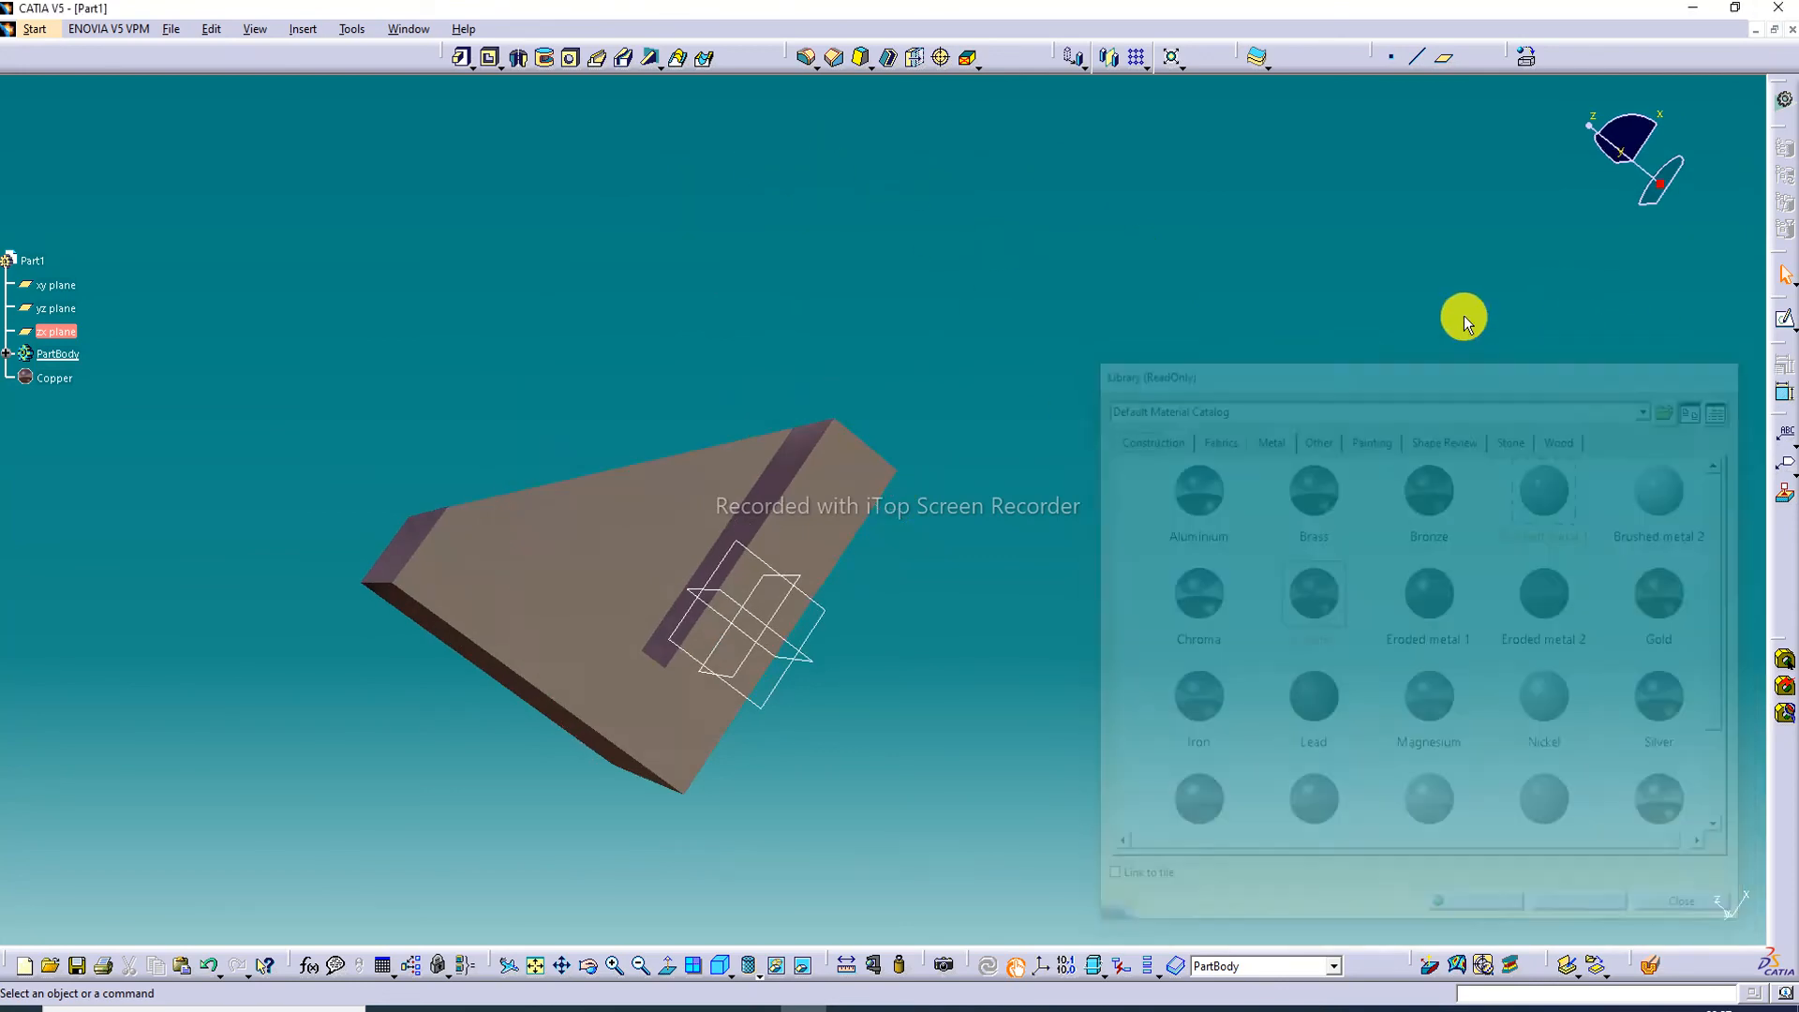
Step: Examine the finished copper part and its stiffener from several angles, including the isometric view fitted to the window
{"action": "middle_click_drag", "start_coordinate": [747, 390], "coordinate": [1283, 92]}
{"action": "middle_click_drag", "start_coordinate": [1314, 425], "coordinate": [1047, 271]}
{"action": "middle_click_drag", "start_coordinate": [934, 225], "coordinate": [421, 424]}
{"action": "middle_click_drag", "start_coordinate": [702, 264], "coordinate": [749, 930]}
{"action": "left_click", "coordinate": [721, 964]}
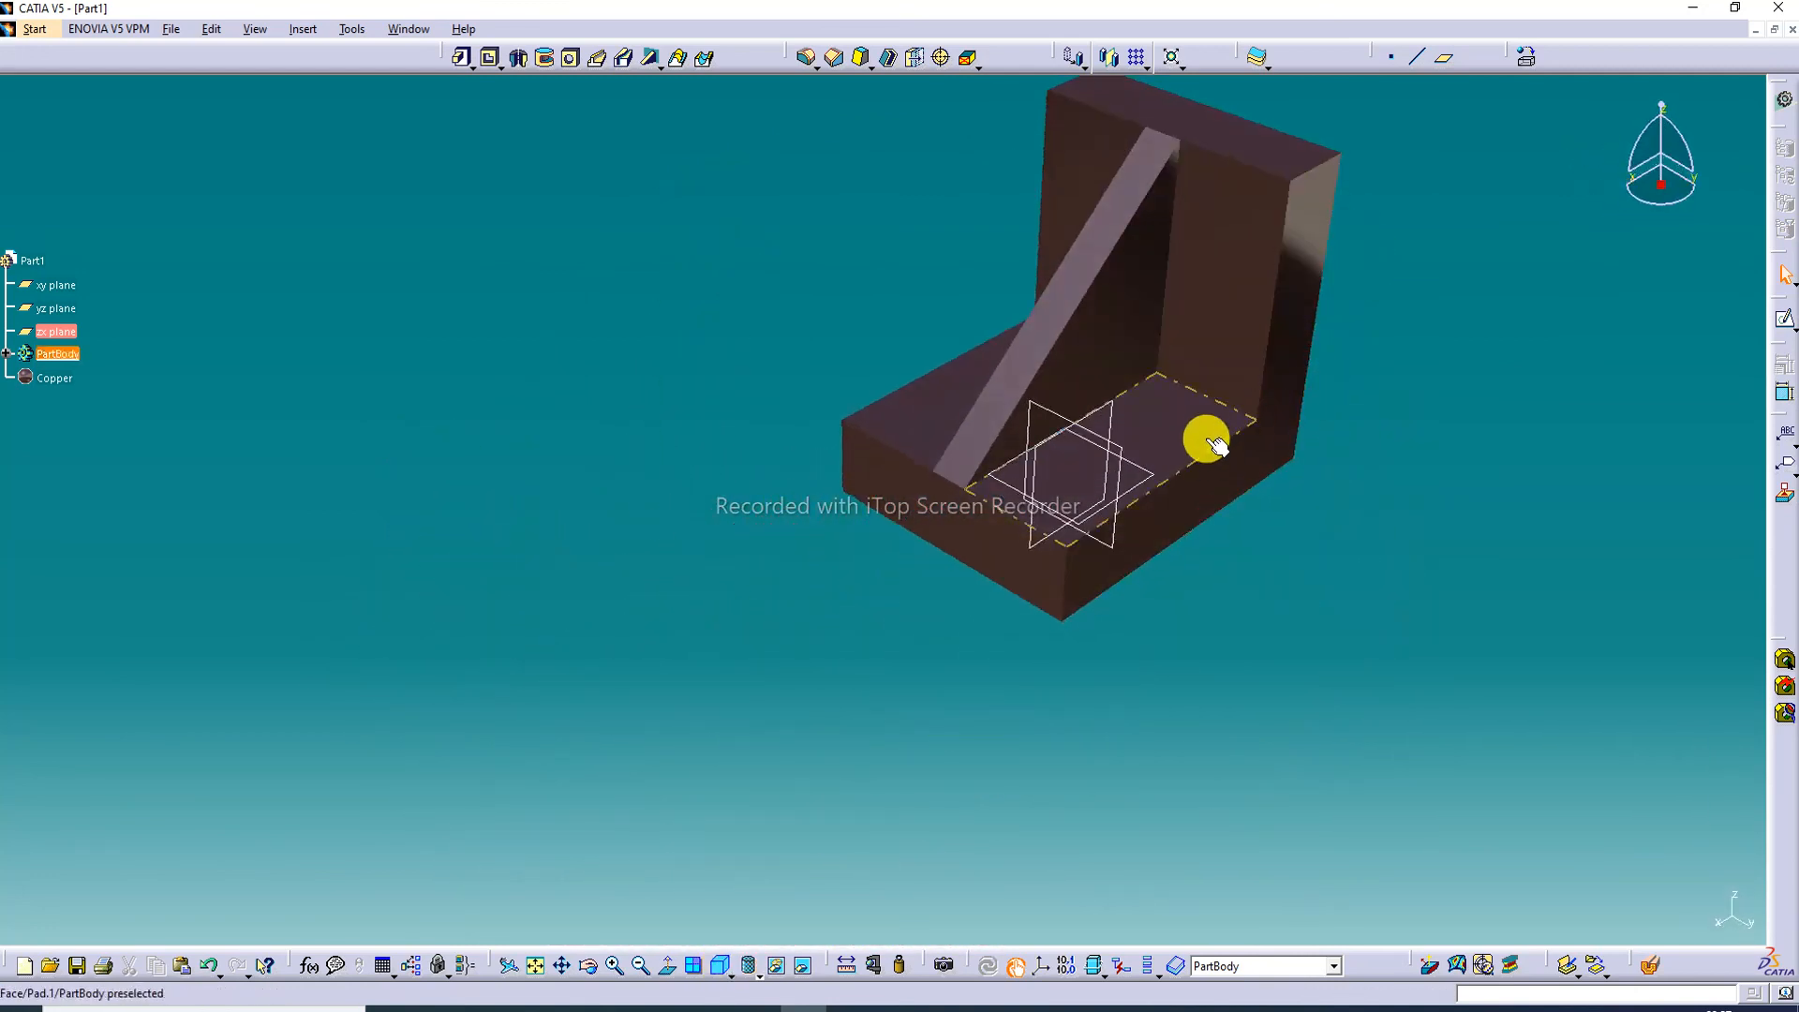
{"action": "middle_click_drag", "start_coordinate": [1205, 434], "coordinate": [1128, 411]}
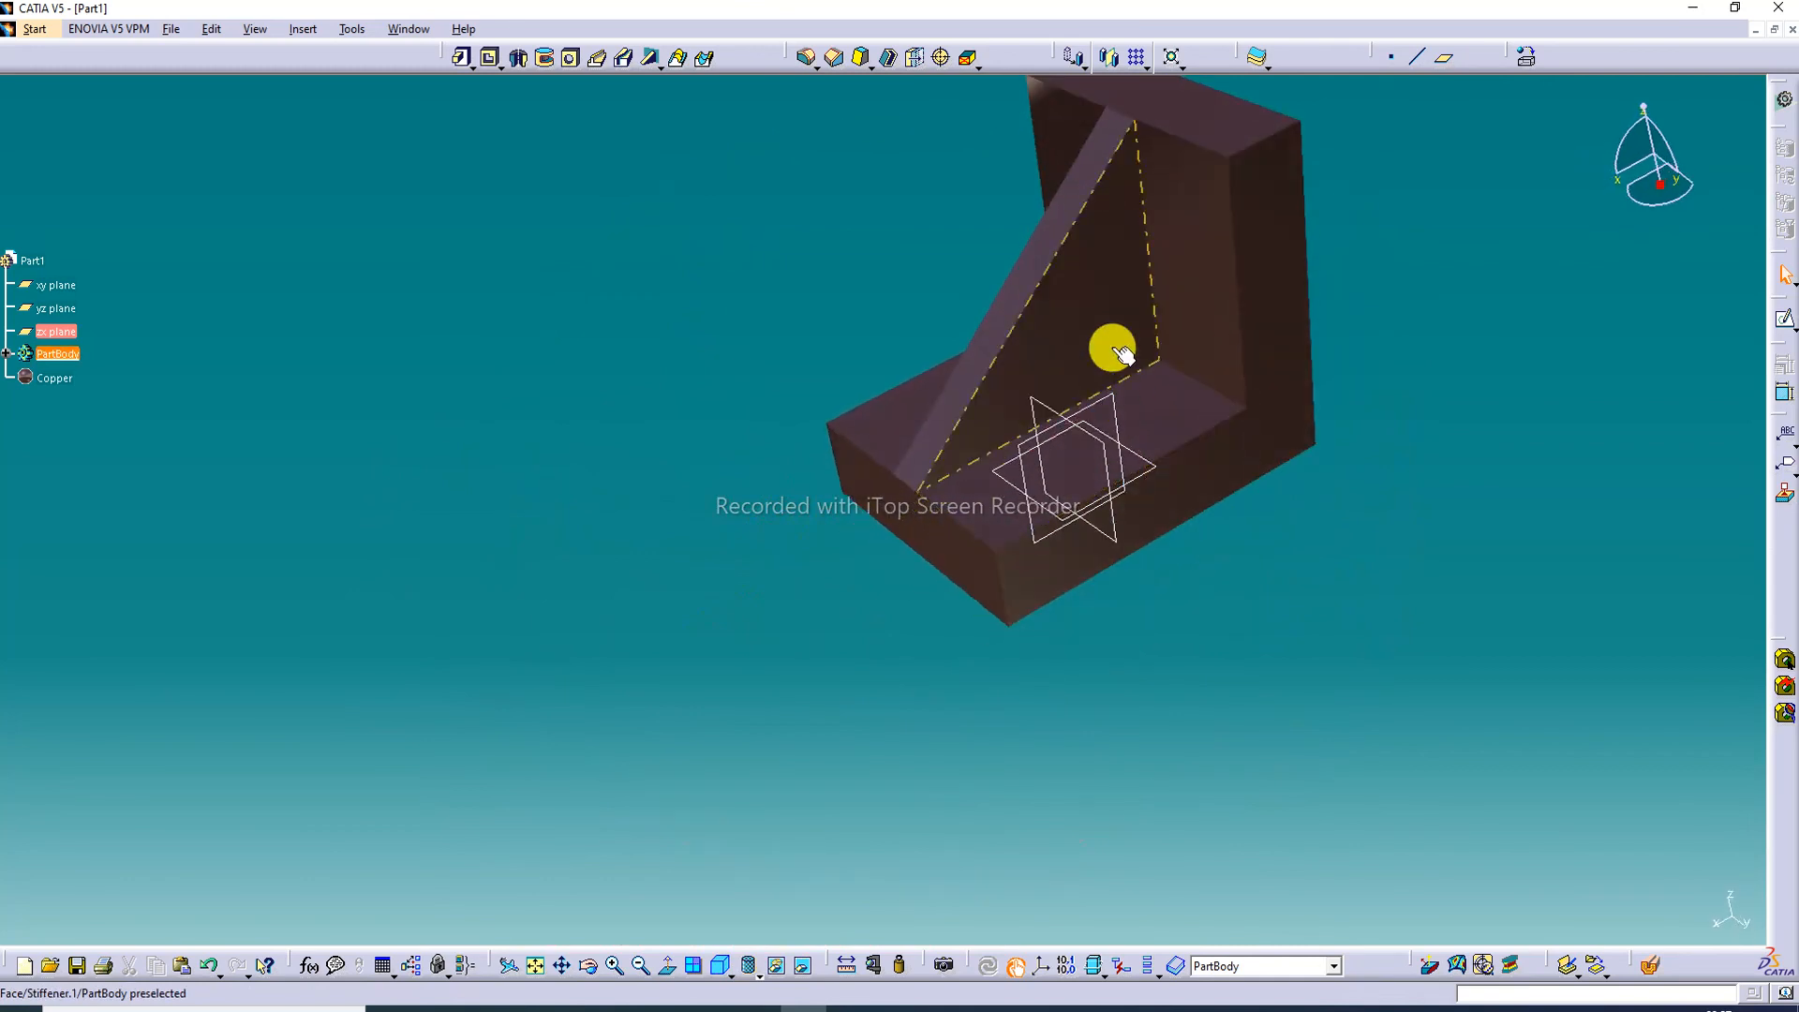
{"action": "middle_click_drag", "start_coordinate": [1122, 330], "coordinate": [1171, 464]}
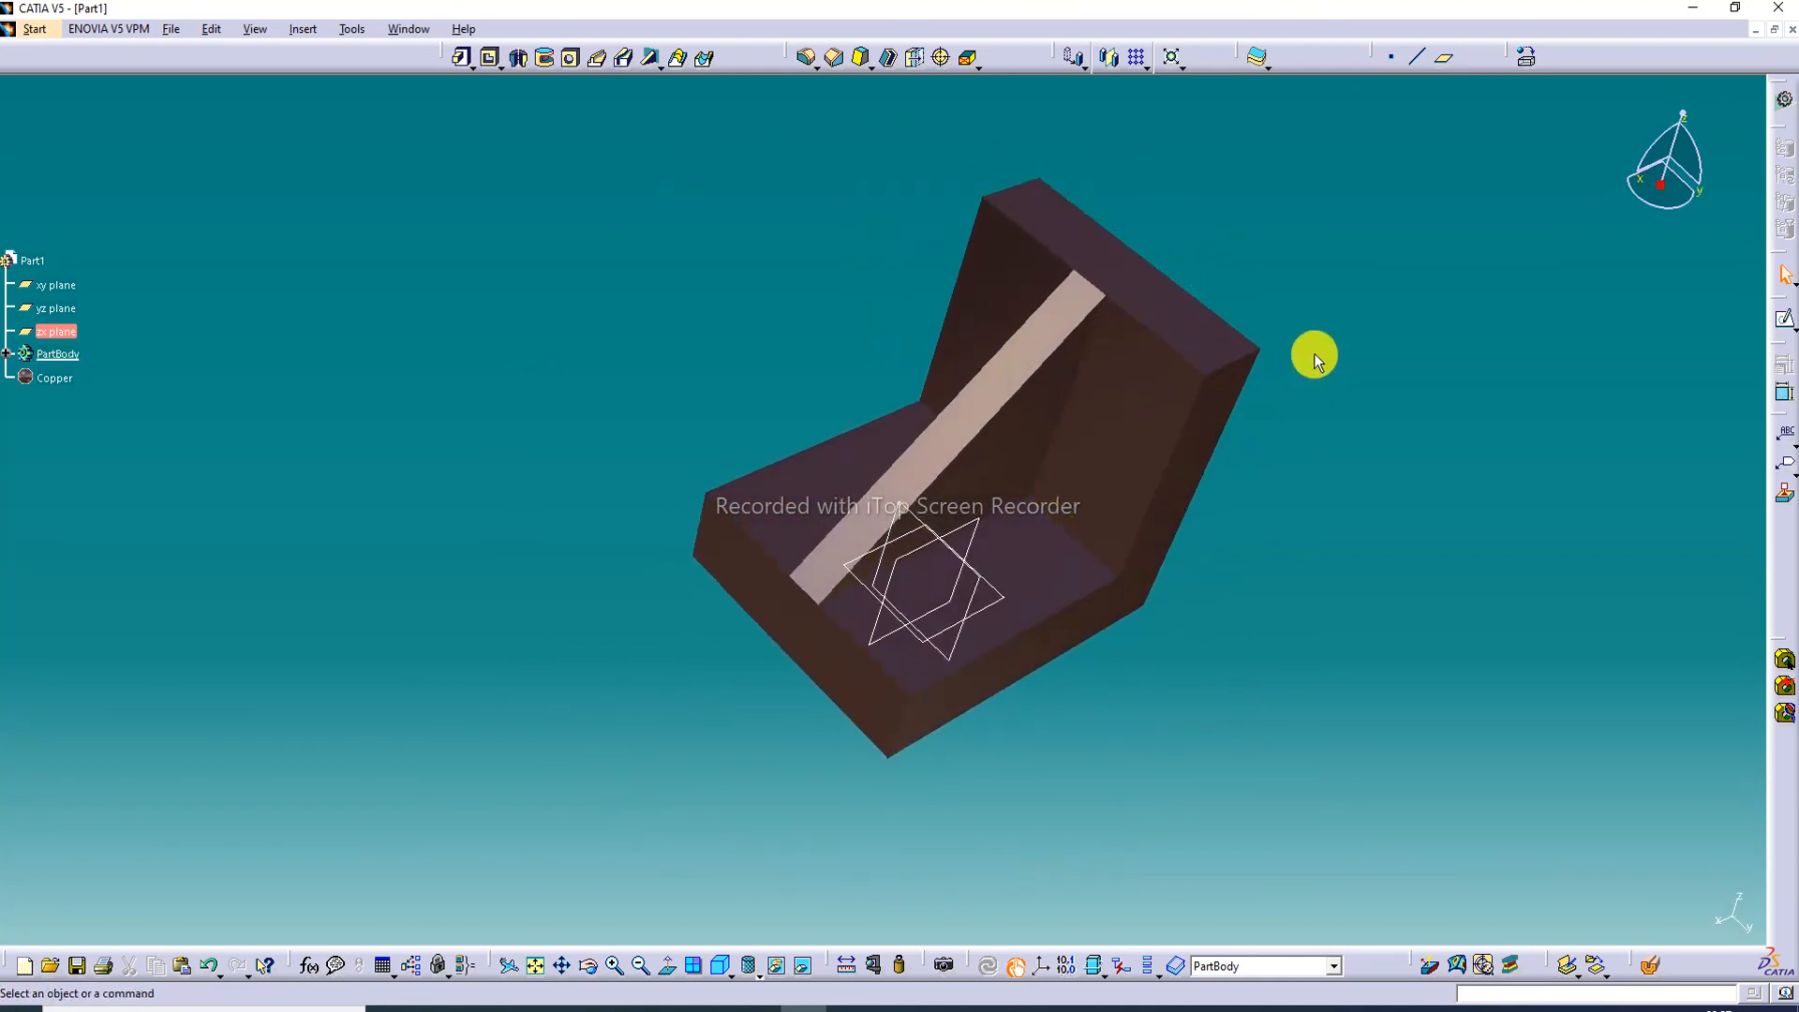
{"action": "left_click", "coordinate": [724, 969]}
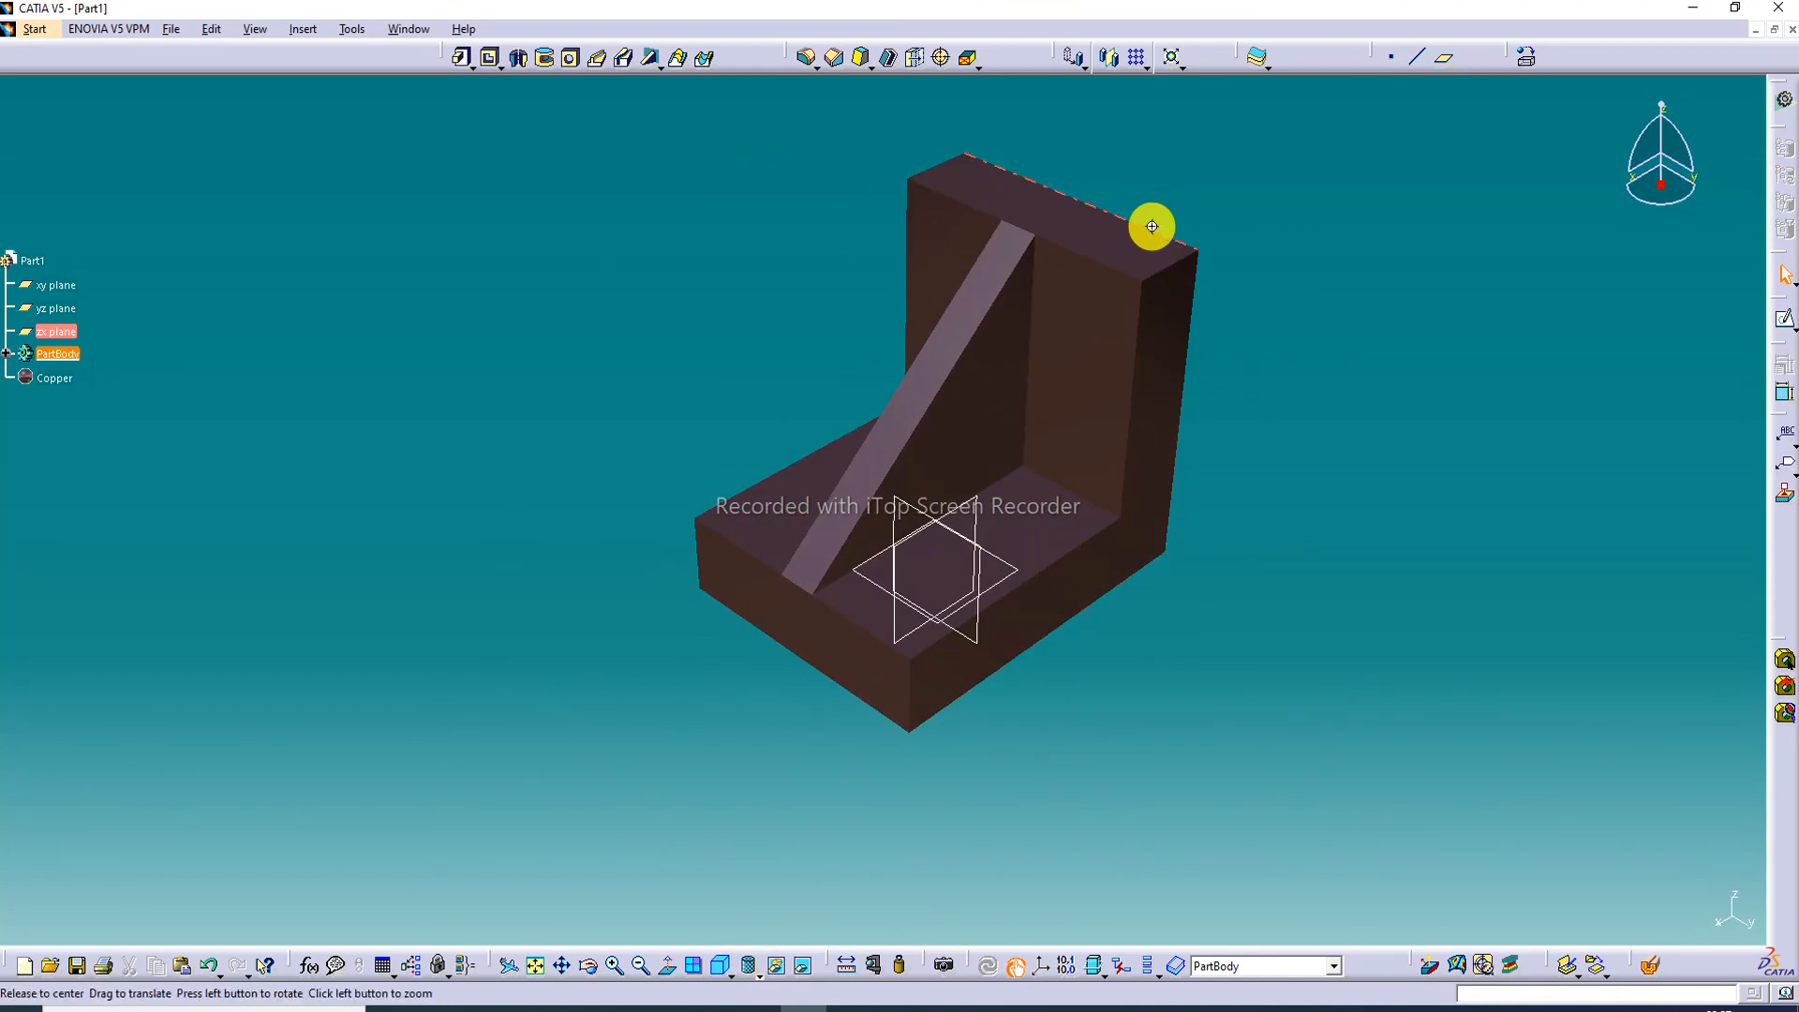
{"action": "middle_click_drag", "start_coordinate": [1152, 224], "coordinate": [1173, 315]}
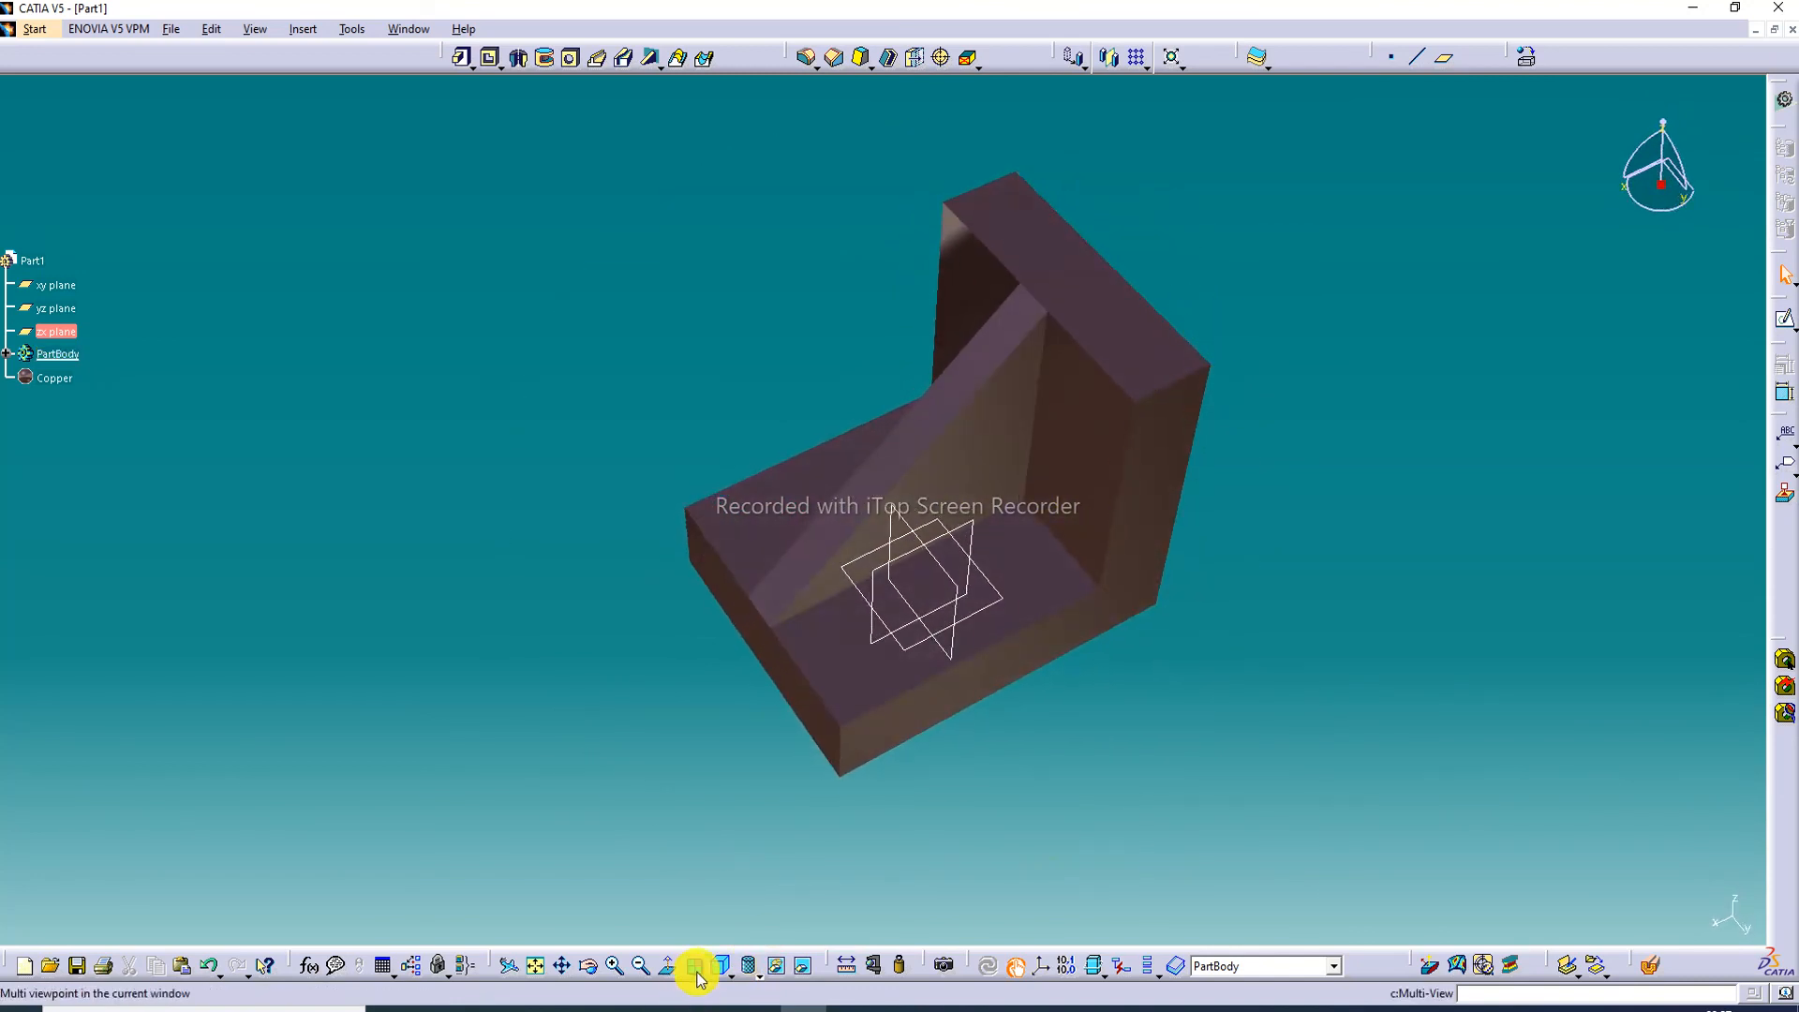
{"action": "left_click", "coordinate": [535, 965]}
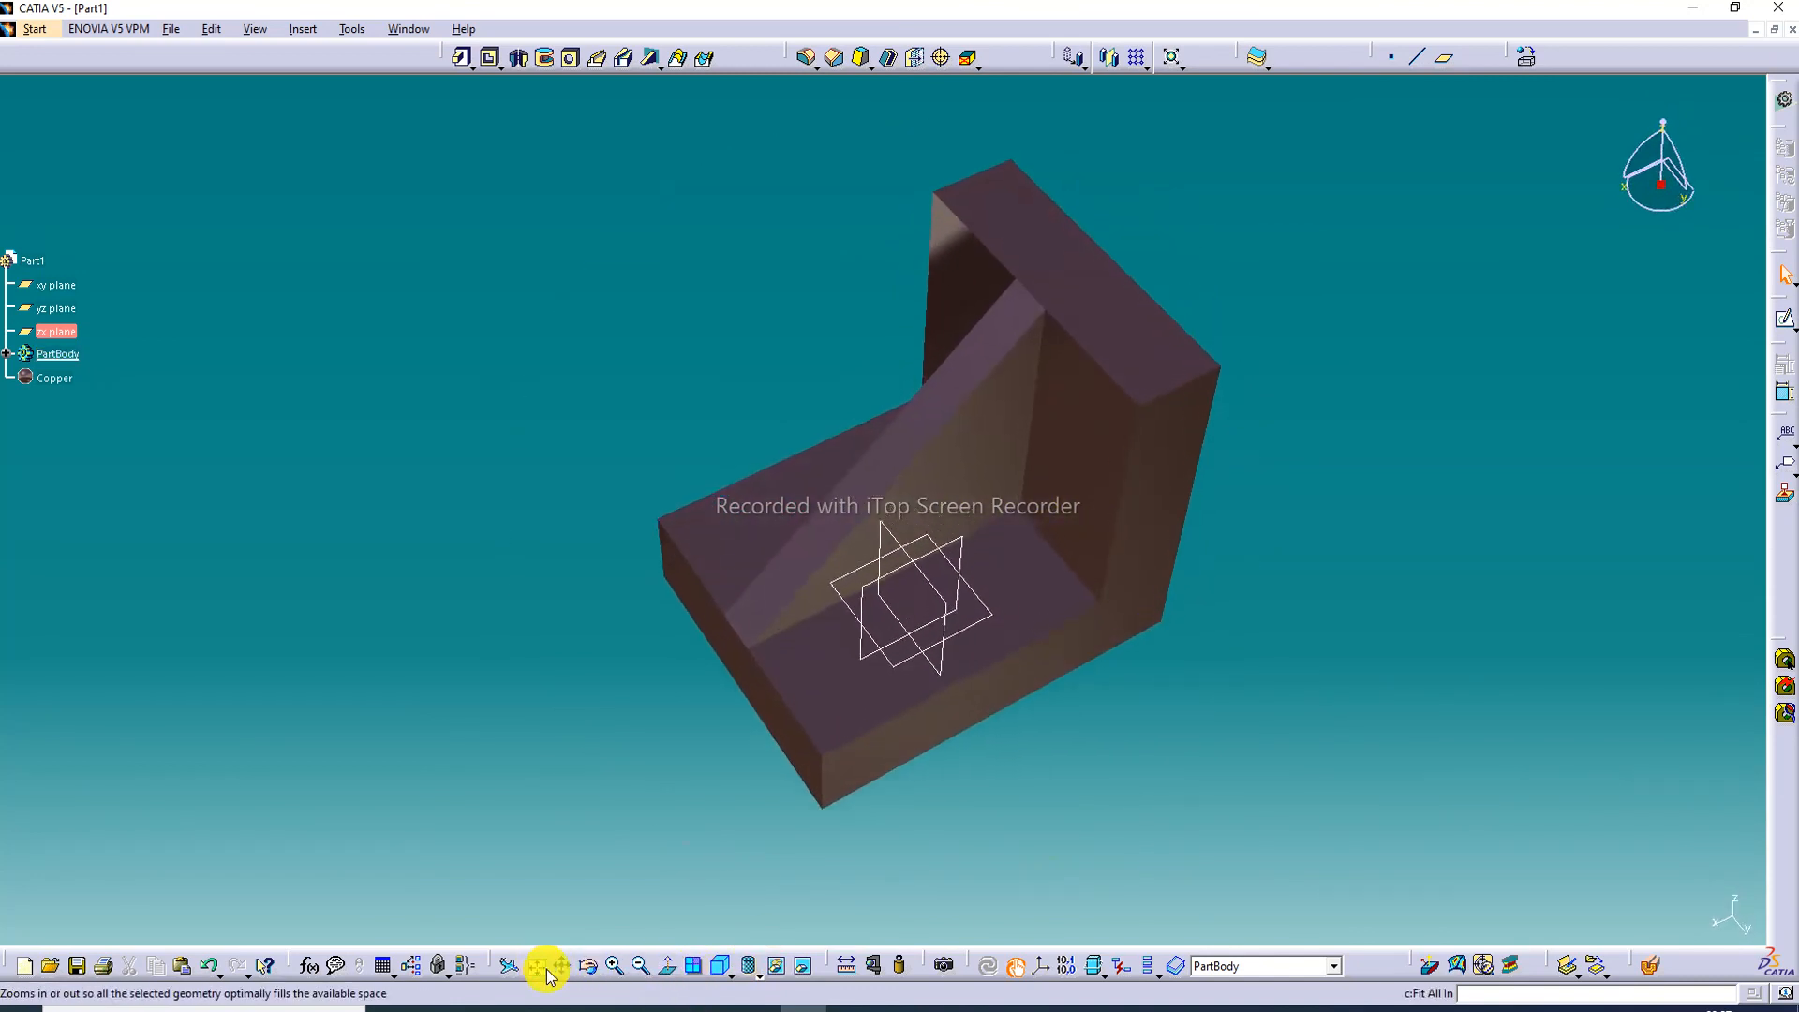
{"action": "middle_click_drag", "start_coordinate": [1216, 335], "coordinate": [1206, 499]}
{"action": "middle_click_drag", "start_coordinate": [1194, 589], "coordinate": [1249, 443]}
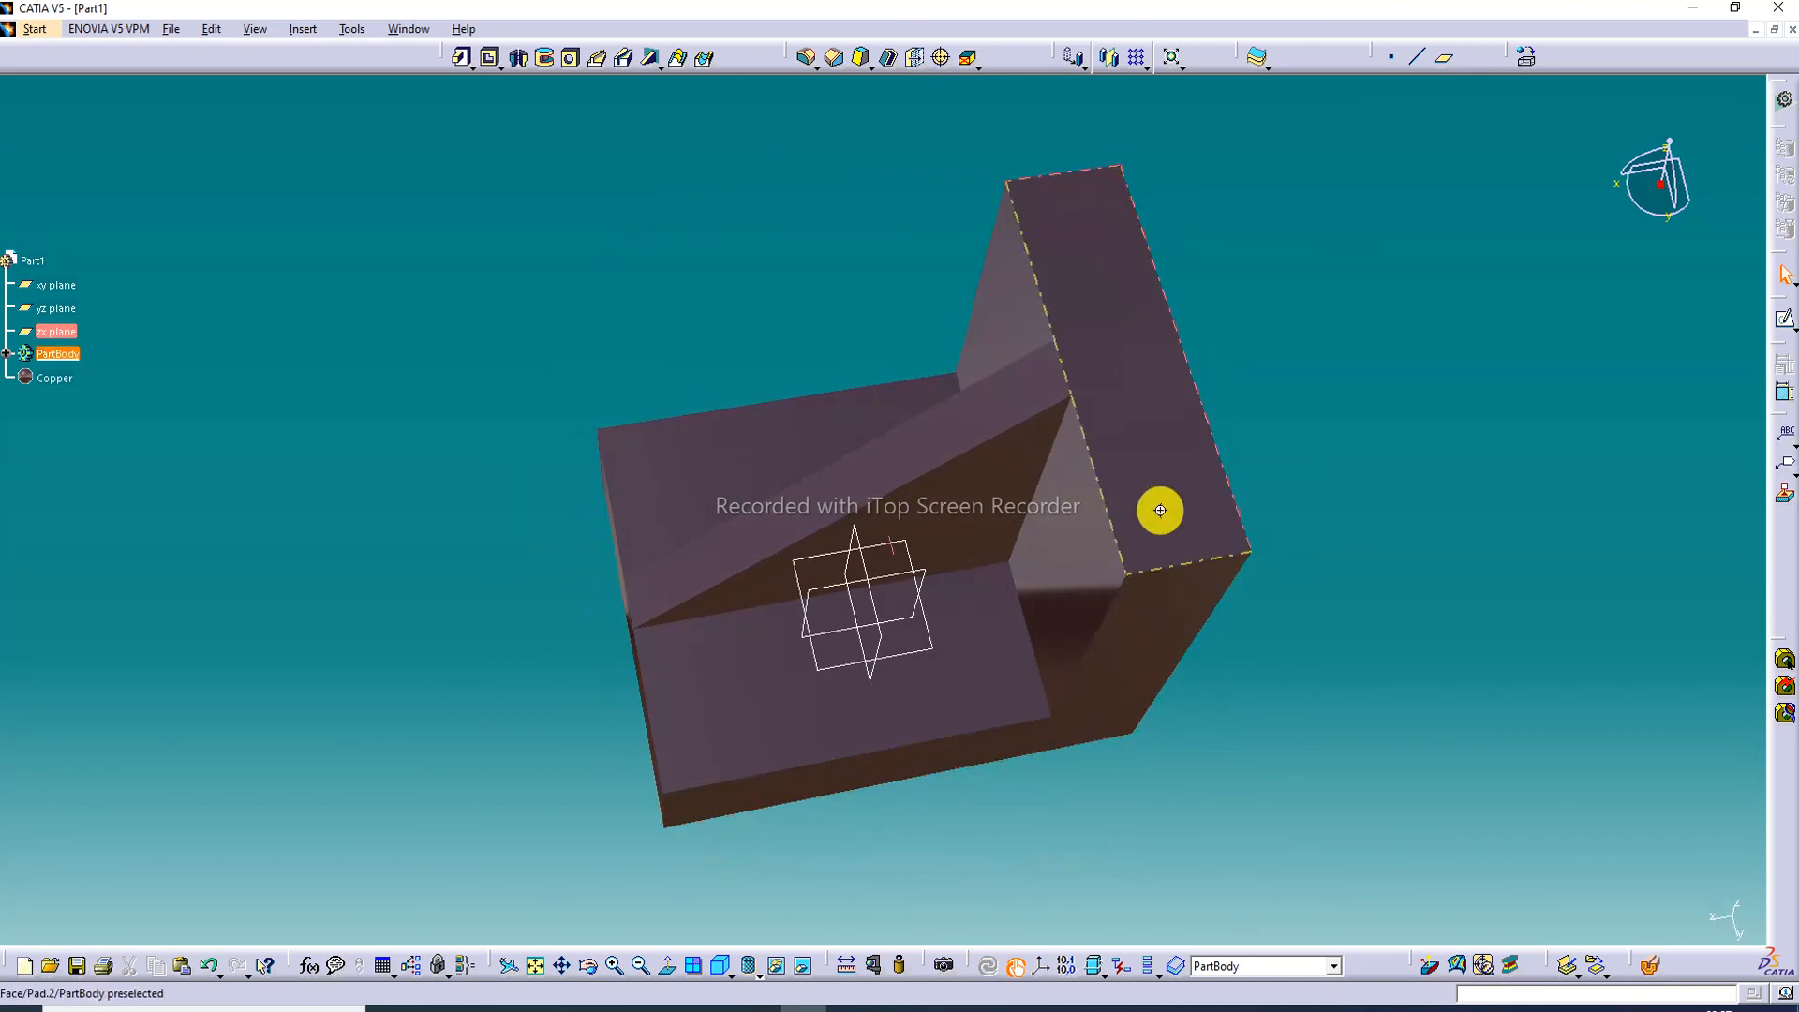
{"action": "middle_click_drag", "start_coordinate": [1160, 509], "coordinate": [1095, 379]}
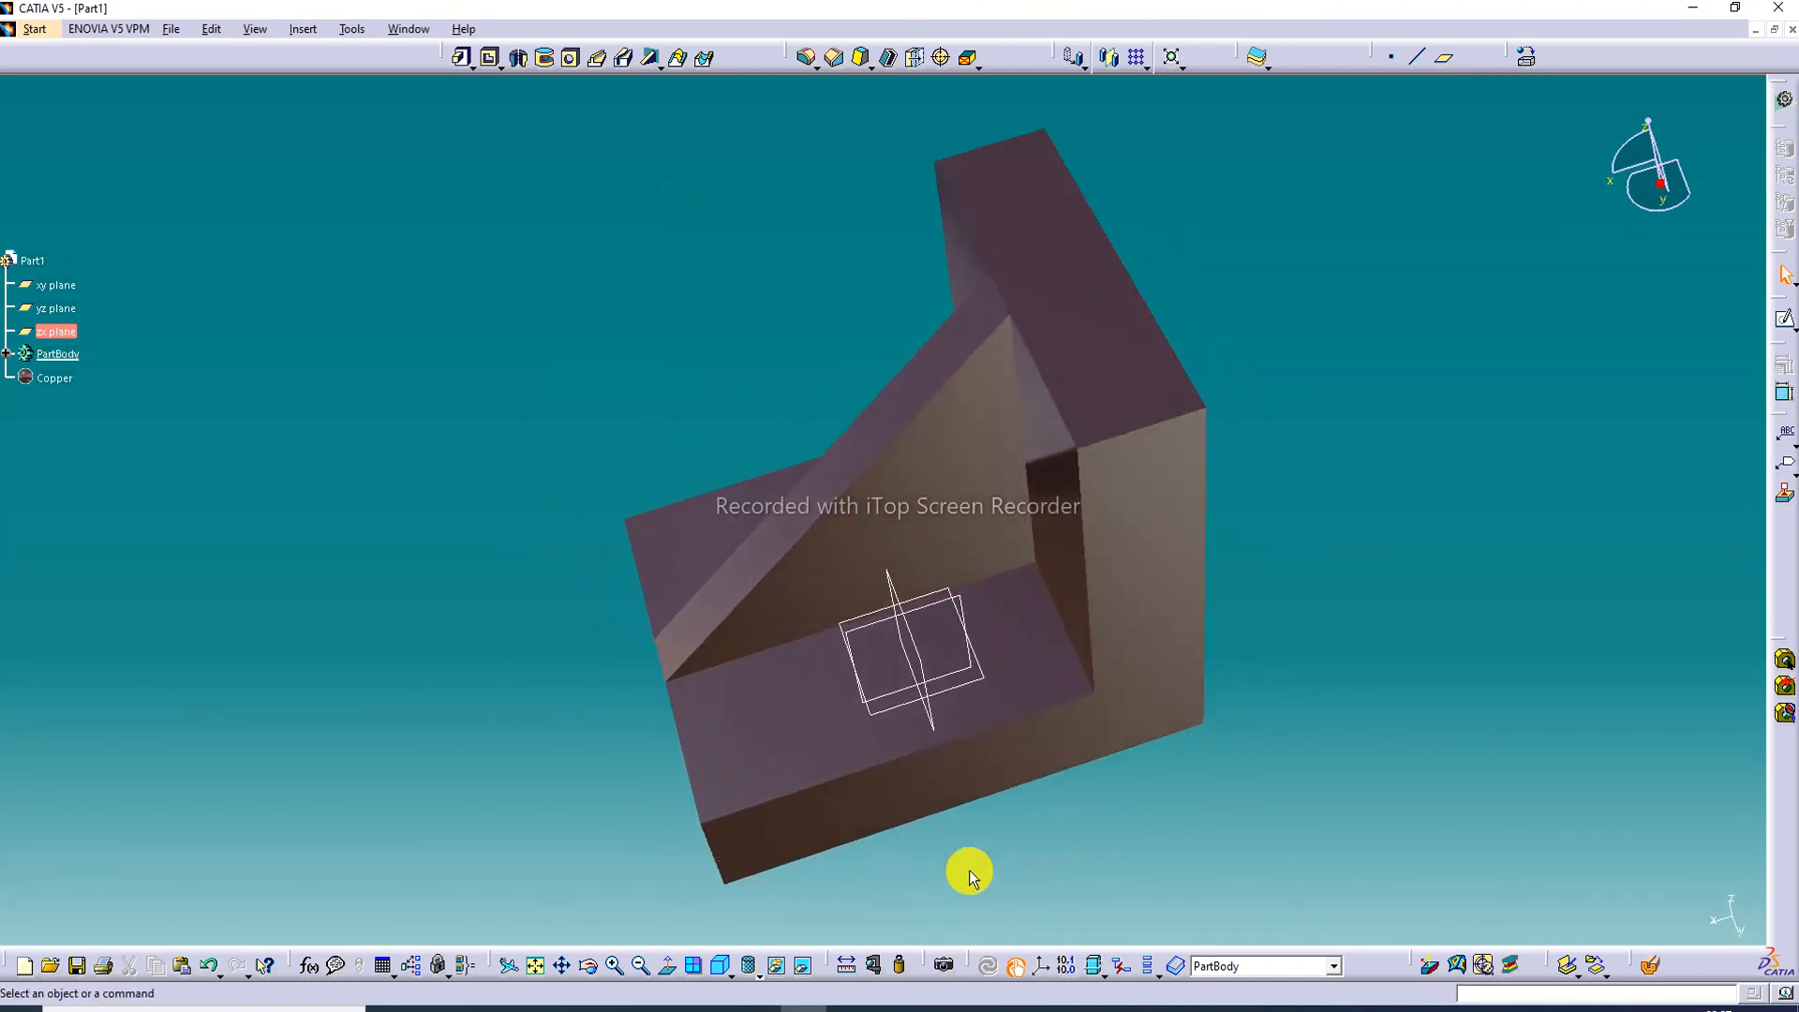